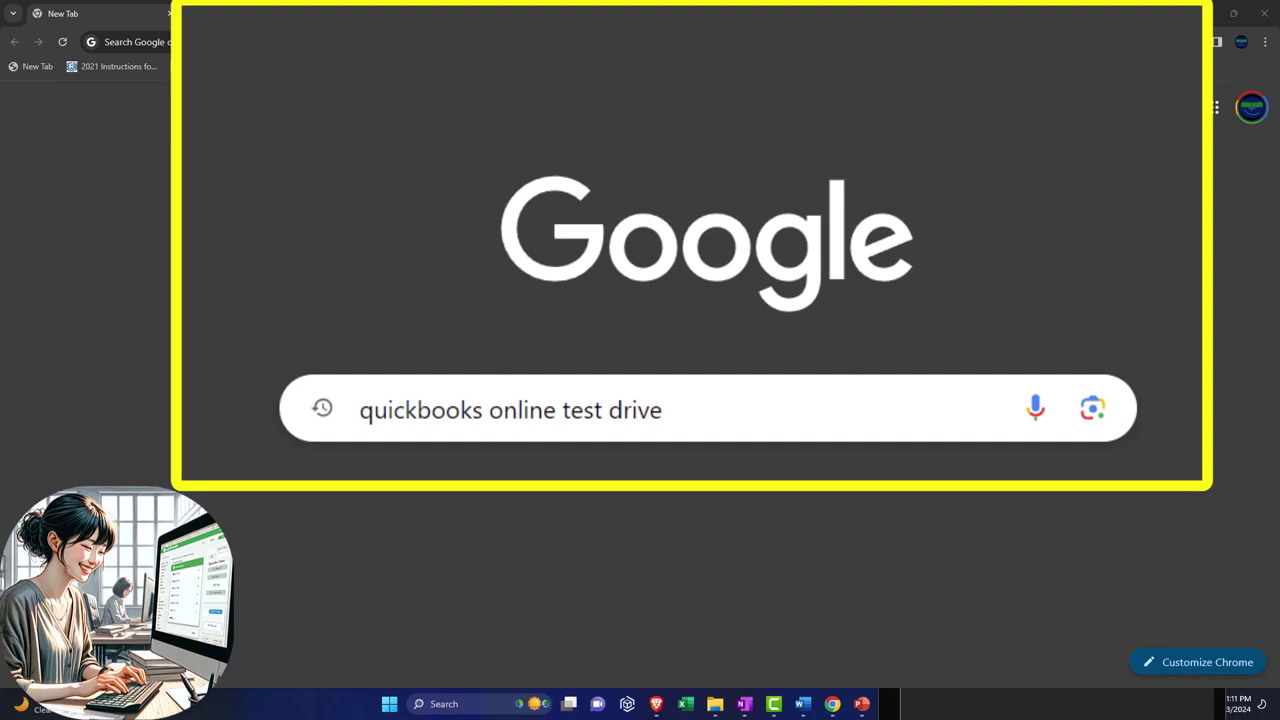
Search the web for "quickbooks online test drive", then launch the United States test drive and complete its robot verification.
click(749, 405)
key(Return)
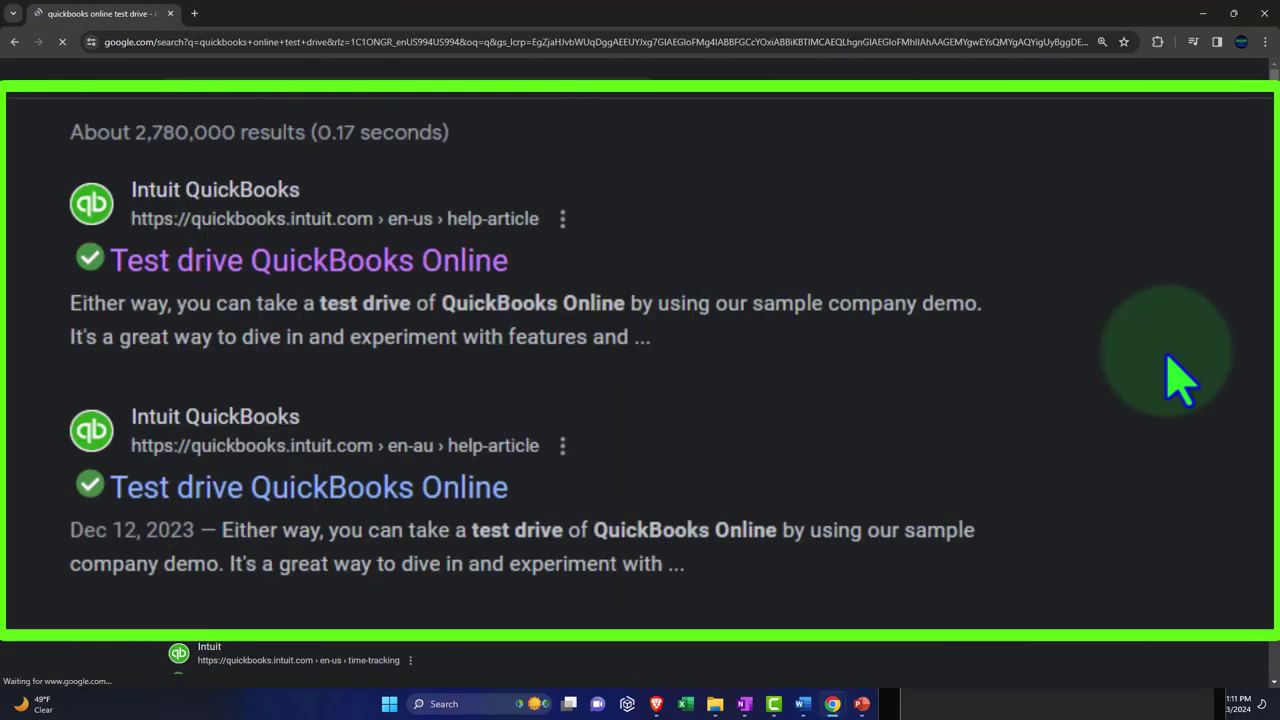
click(478, 285)
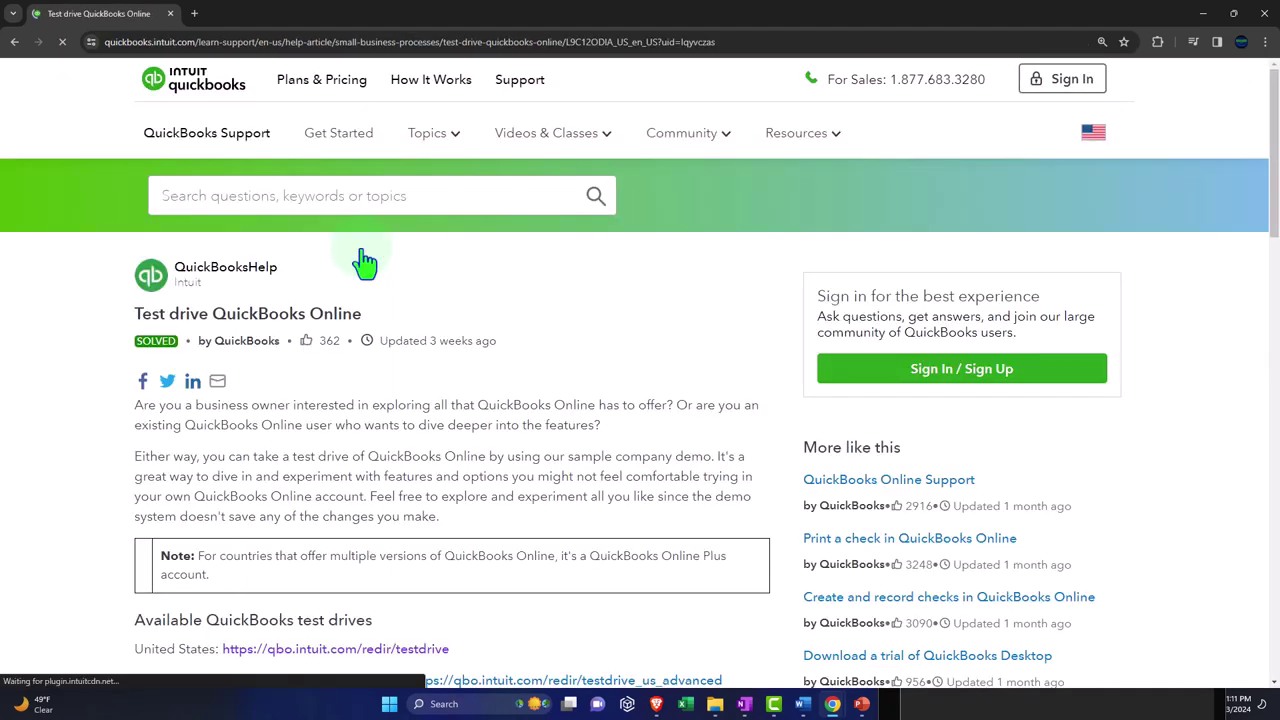
scroll(360, 258, down, 3)
click(310, 386)
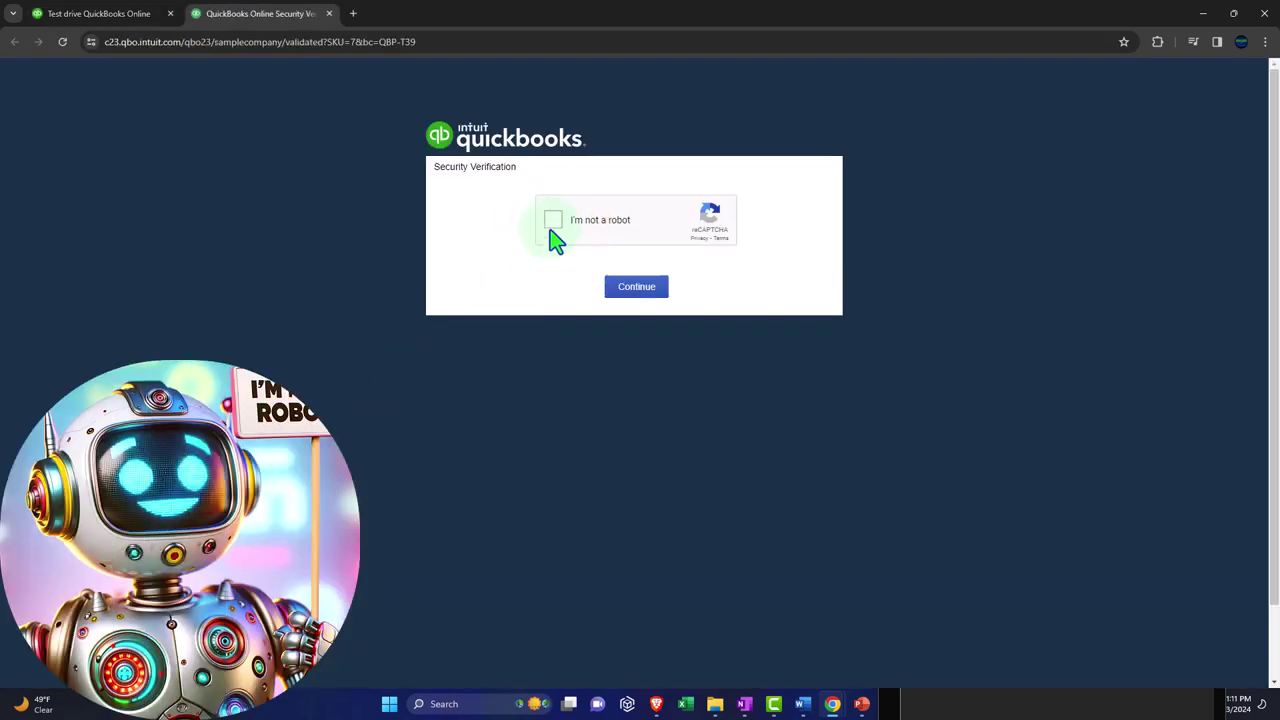
click(553, 220)
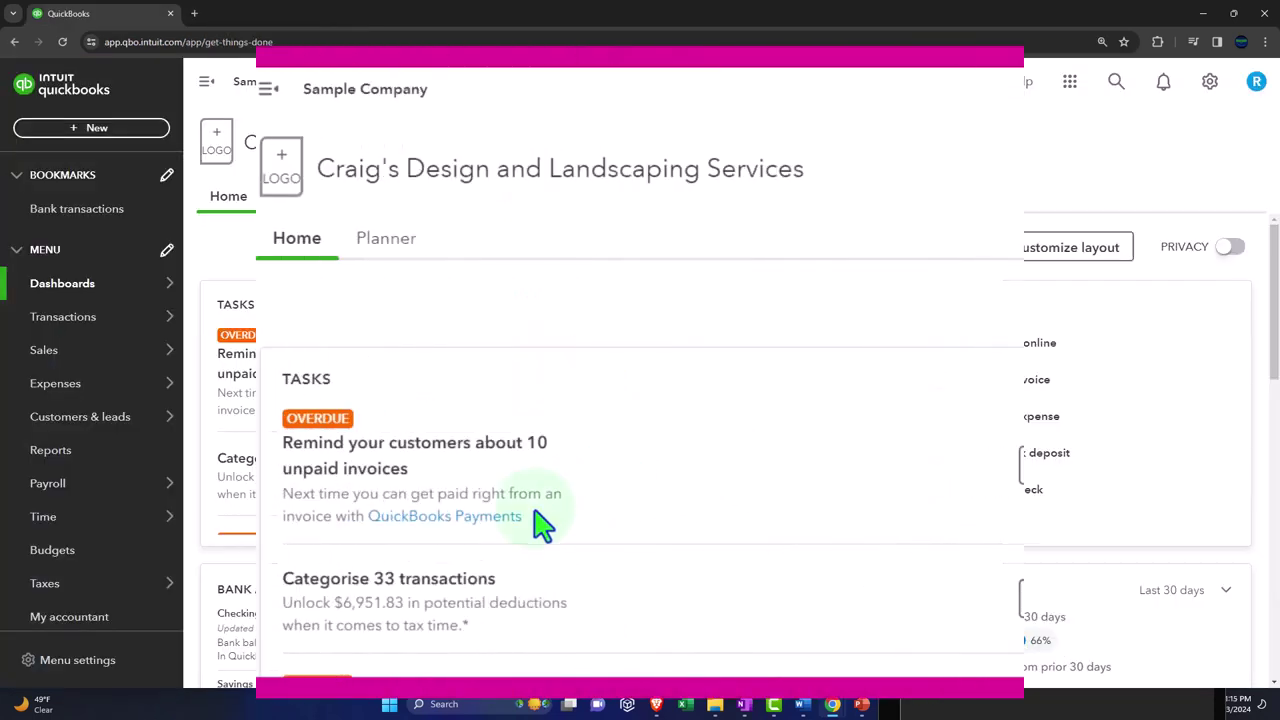
From the favorite reports, open the Balance Sheet and the Profit and Loss in separate new browser tabs.
click(104, 580)
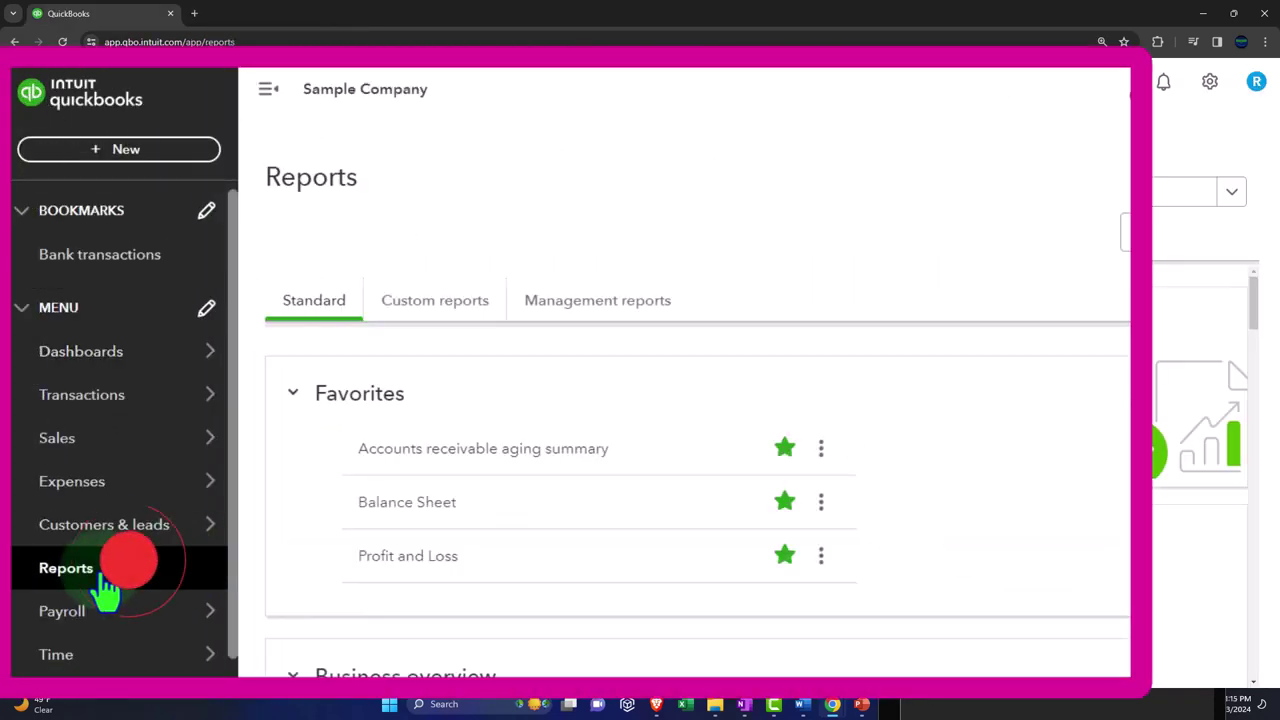
right_click(399, 509)
click(460, 527)
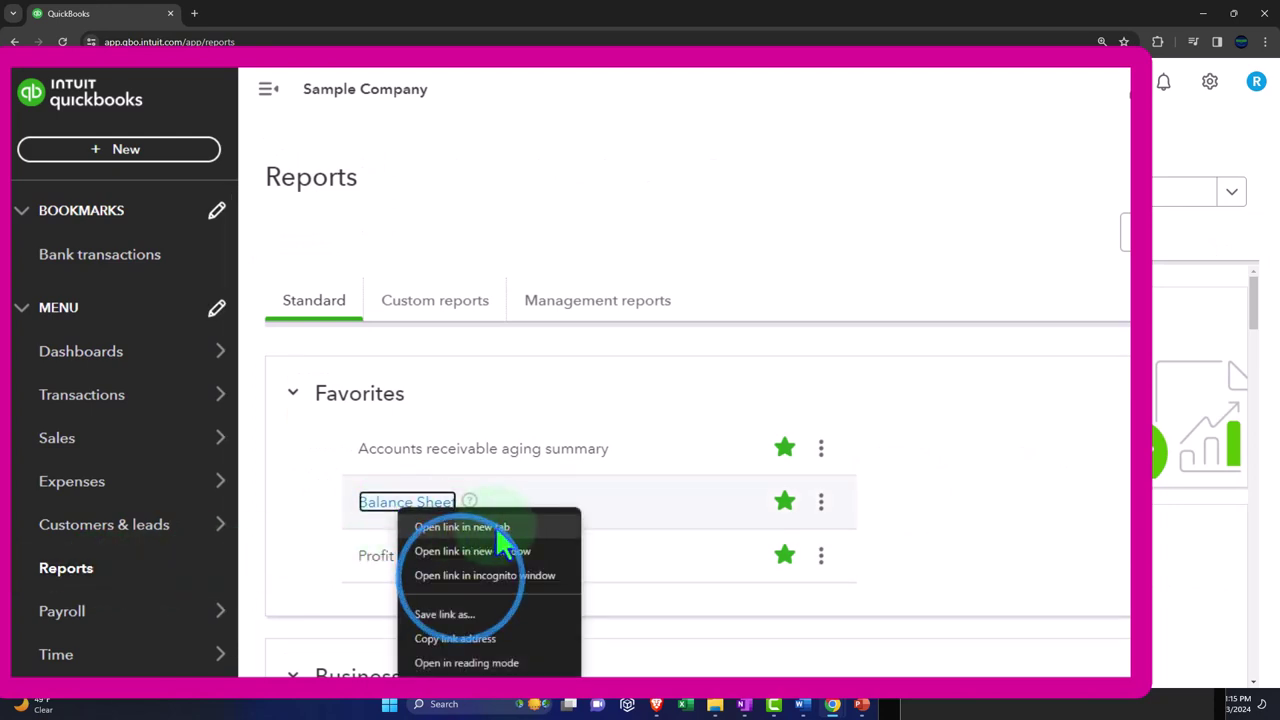
right_click(413, 558)
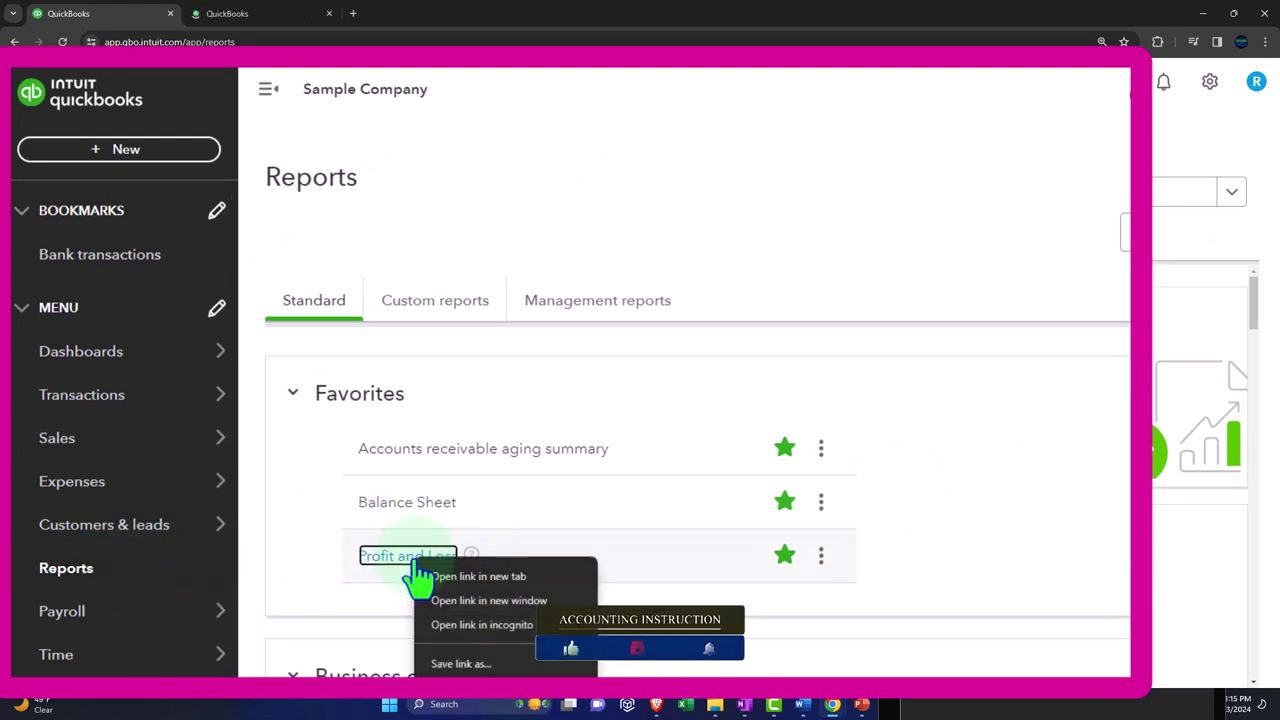
click(526, 578)
Run the Balance Sheet report for the period 01/01/2023 to 12/31/2023 with the navigation sidebar collapsed.
click(289, 17)
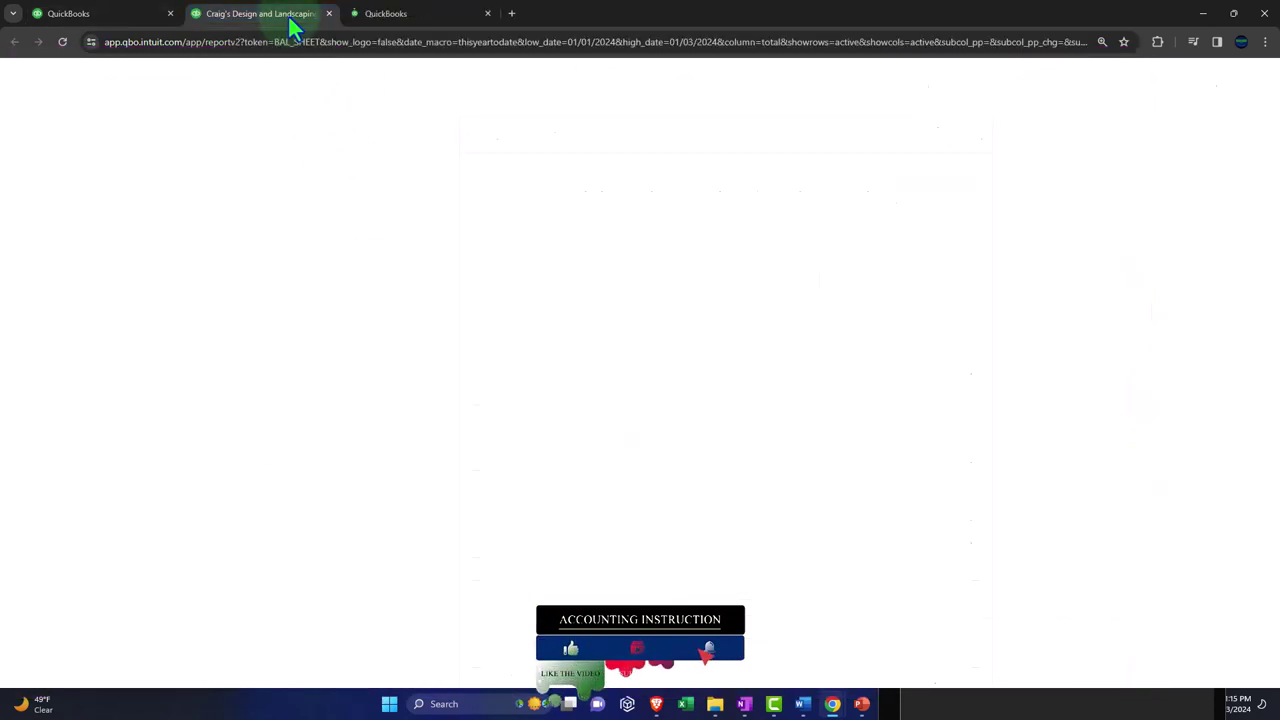
click(207, 83)
scroll(230, 310, up, 2)
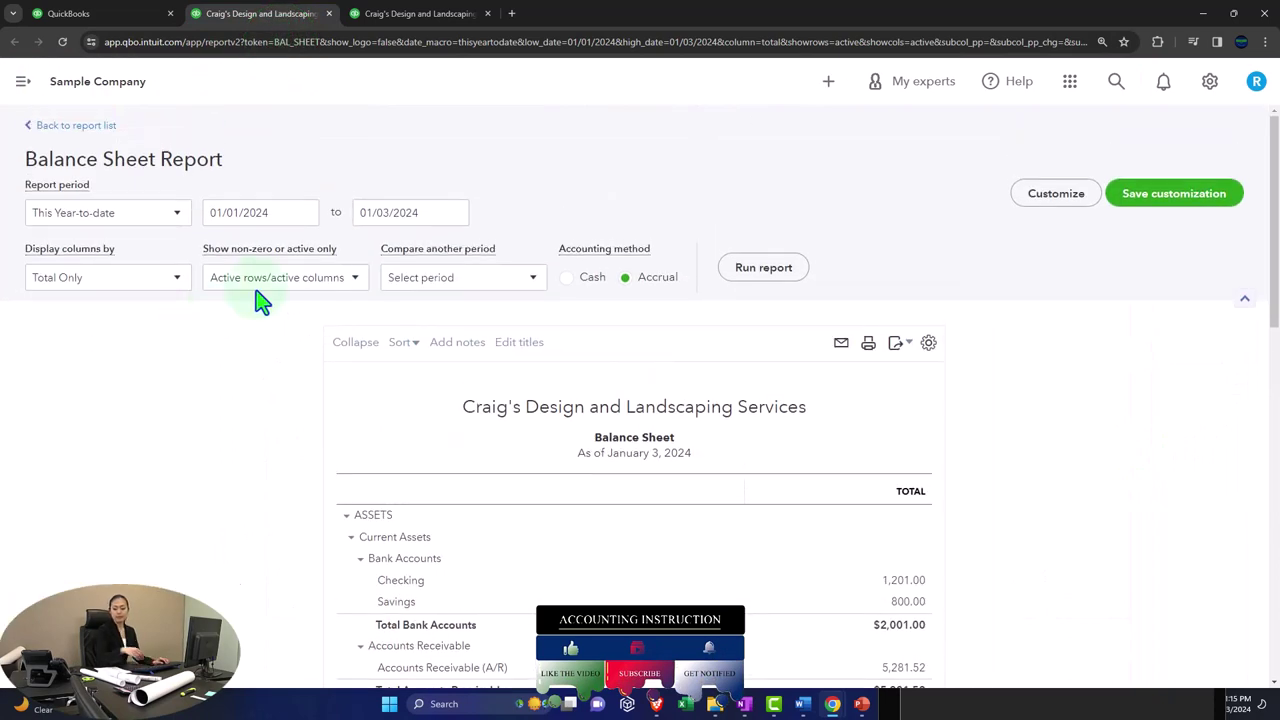
triple_click(286, 212)
text(01/01/2023)
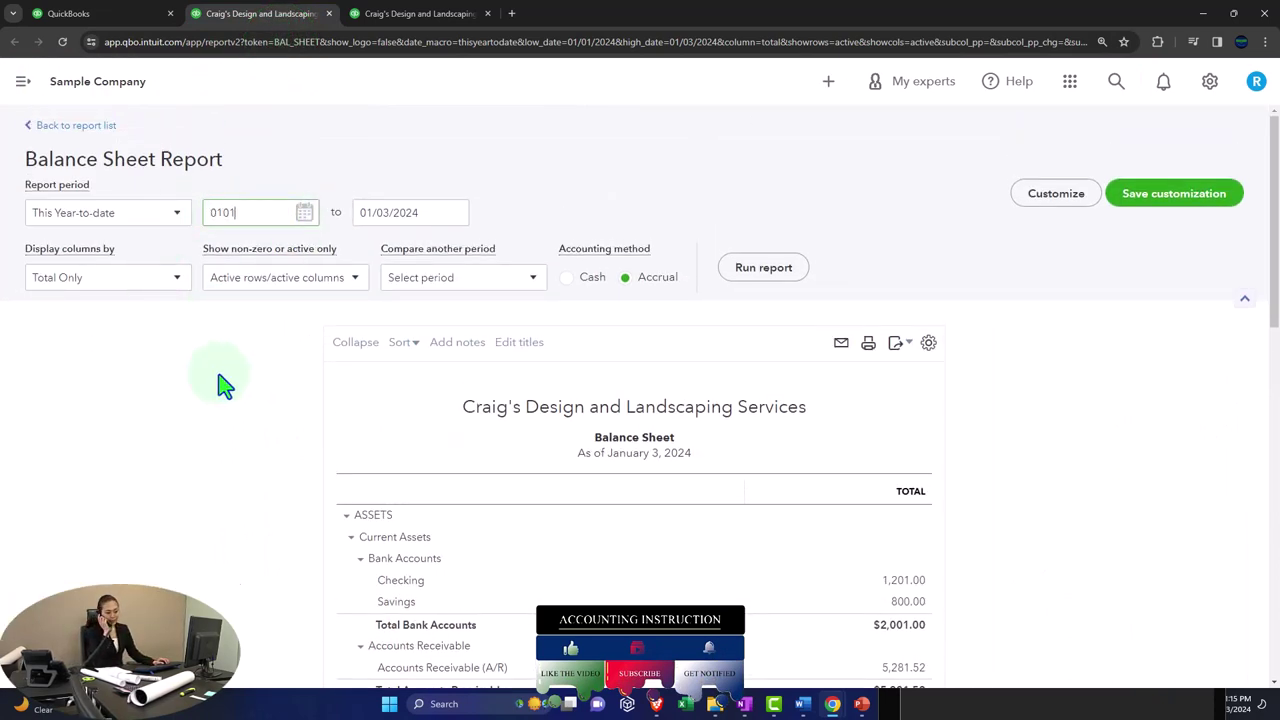
key(Tab)
text(12/31/2023)
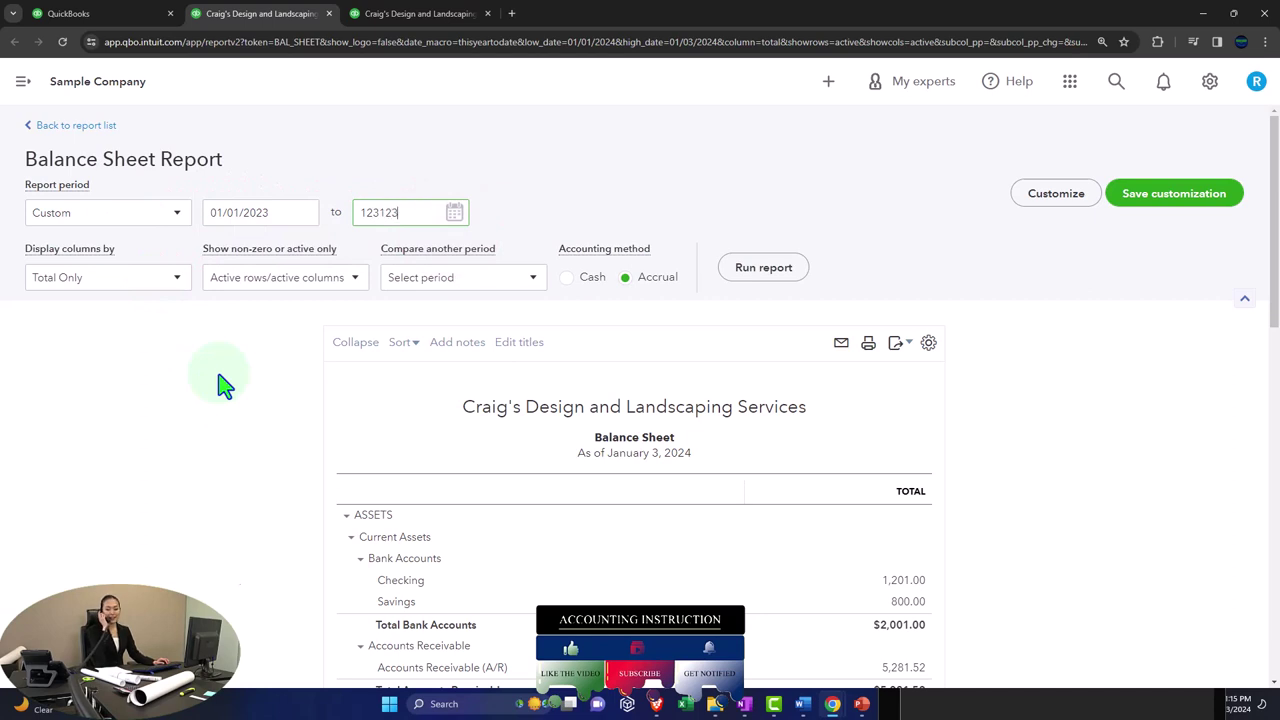
key(Tab)
click(750, 270)
scroll(752, 290, down, 2)
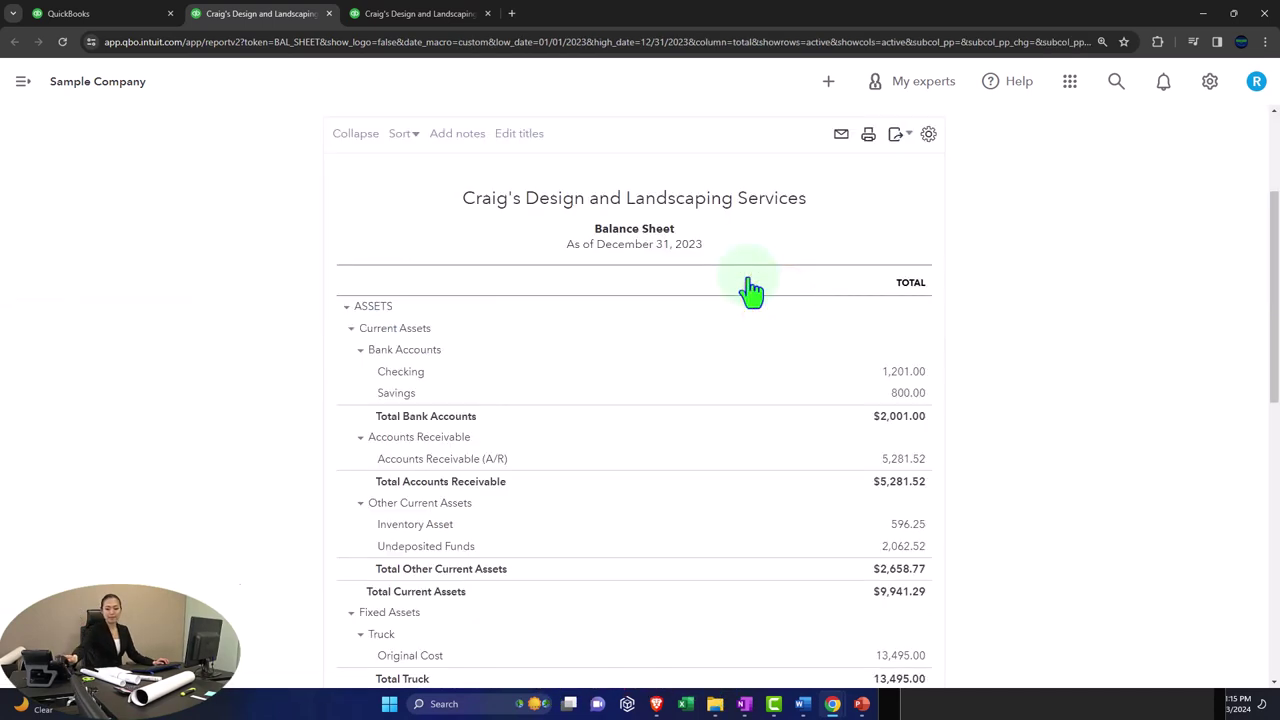
Run the Profit and Loss report for the period 01/01/2023 to 12/31/2023 with the navigation sidebar collapsed.
click(420, 14)
click(206, 81)
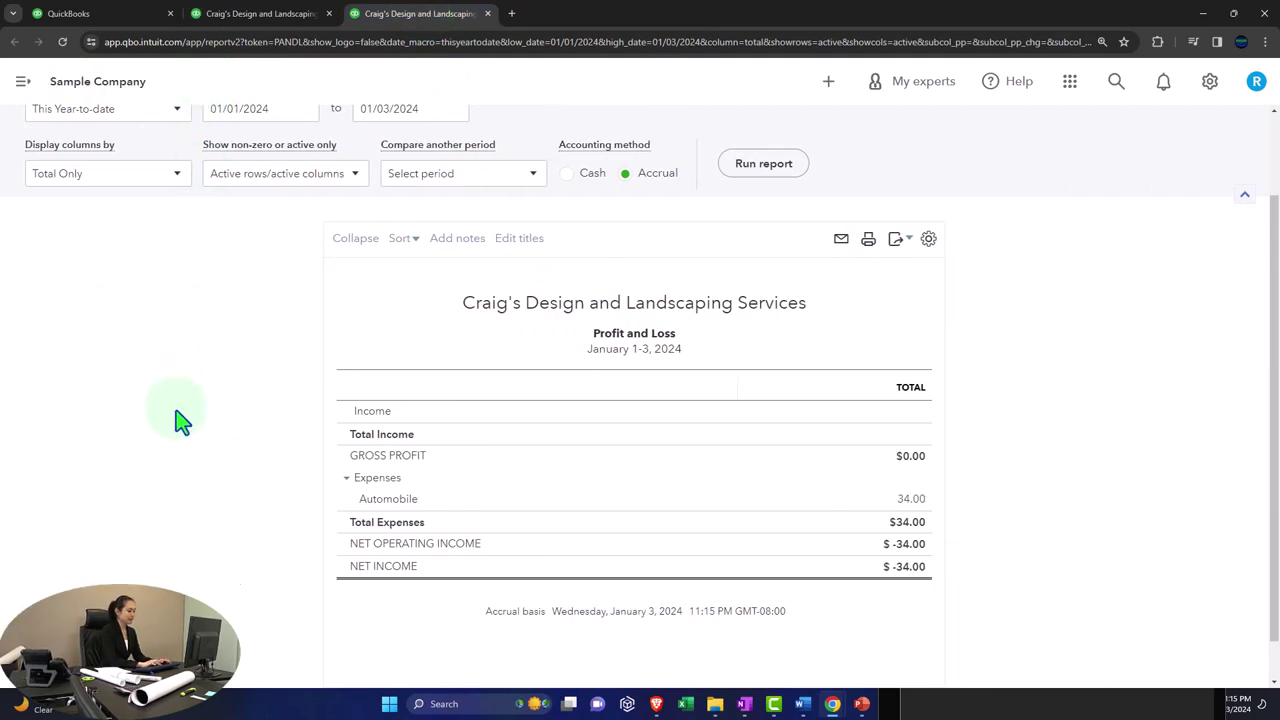
scroll(176, 410, up, 1)
scroll(176, 410, up, 1)
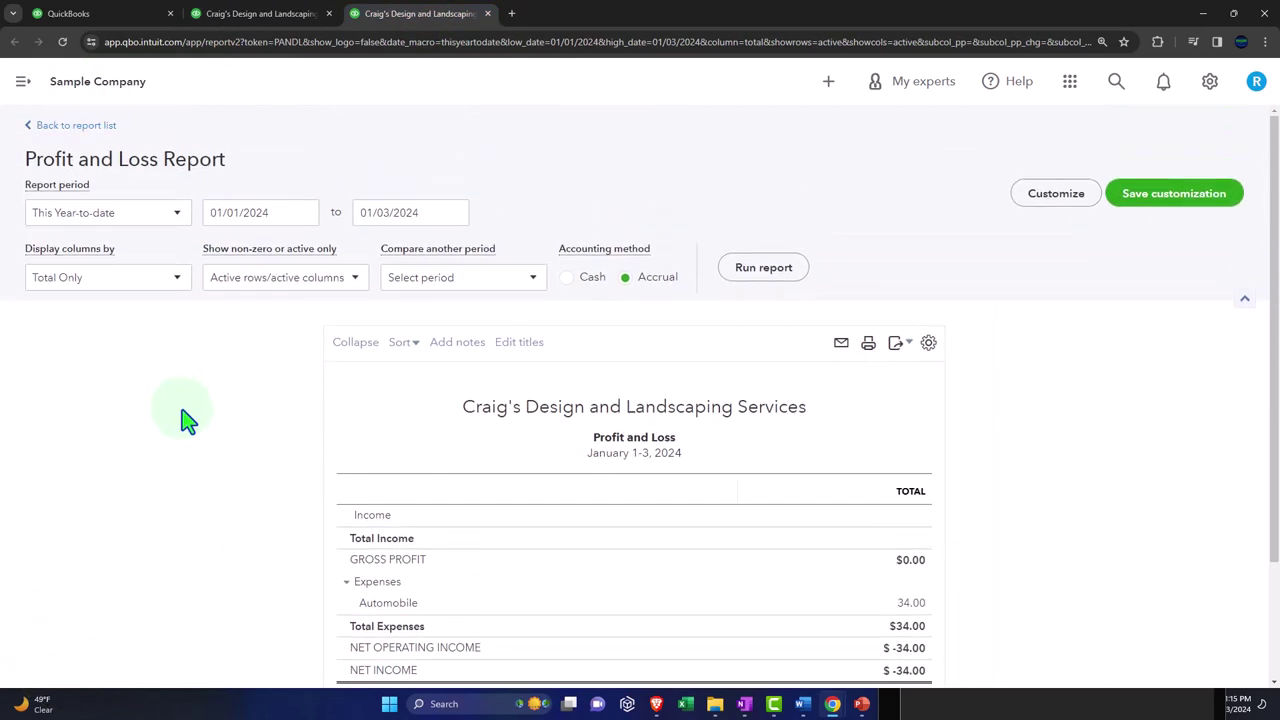
click(262, 212)
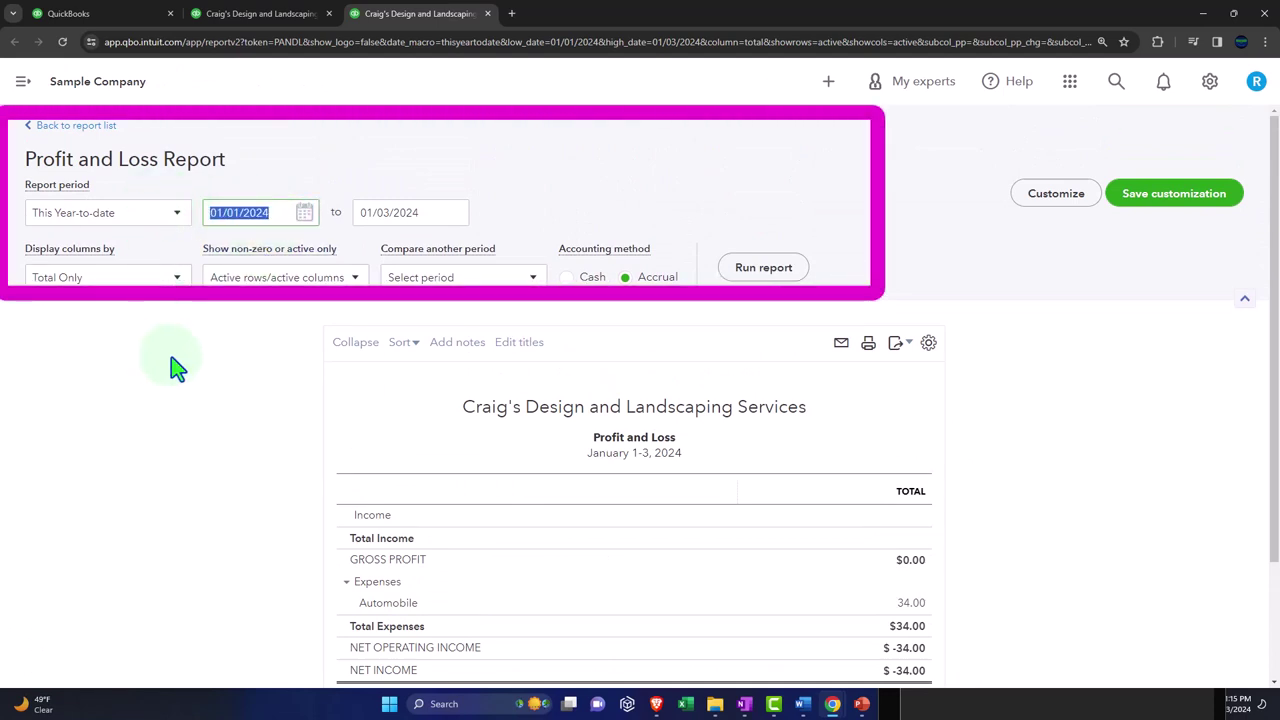
text(01/01/2023)
key(Tab)
text(12/31/2023)
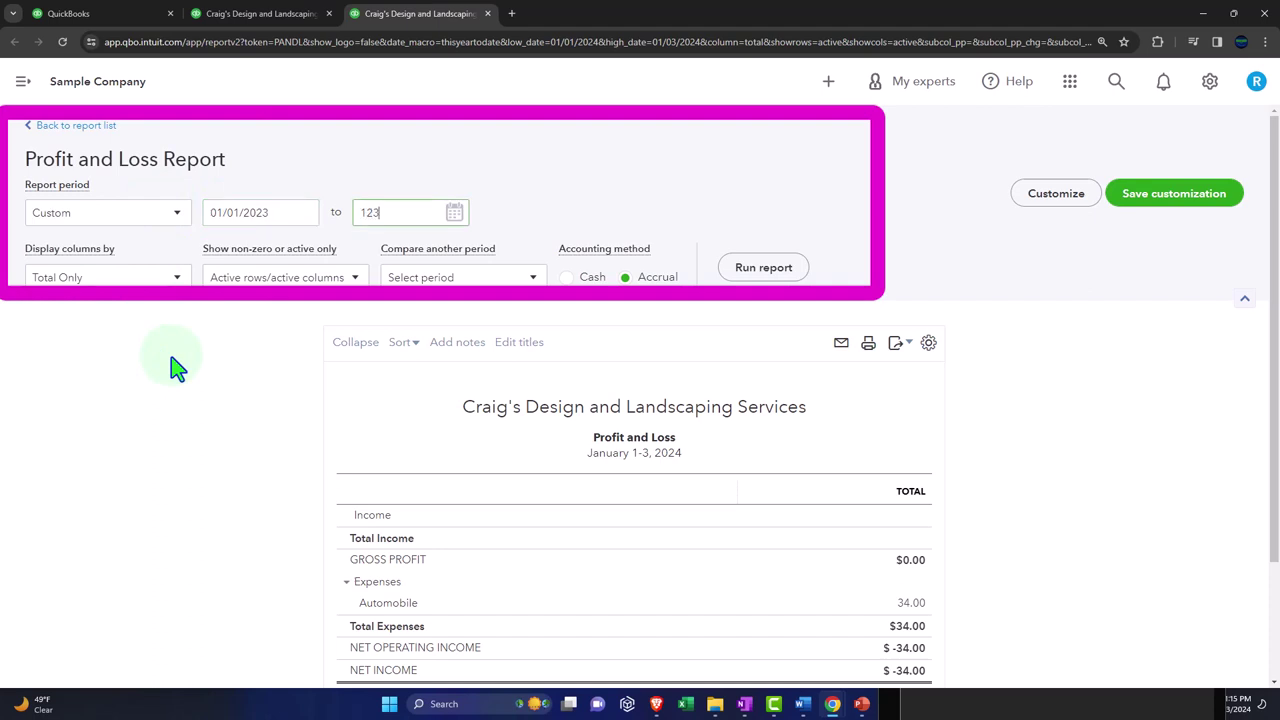
key(Tab)
click(752, 272)
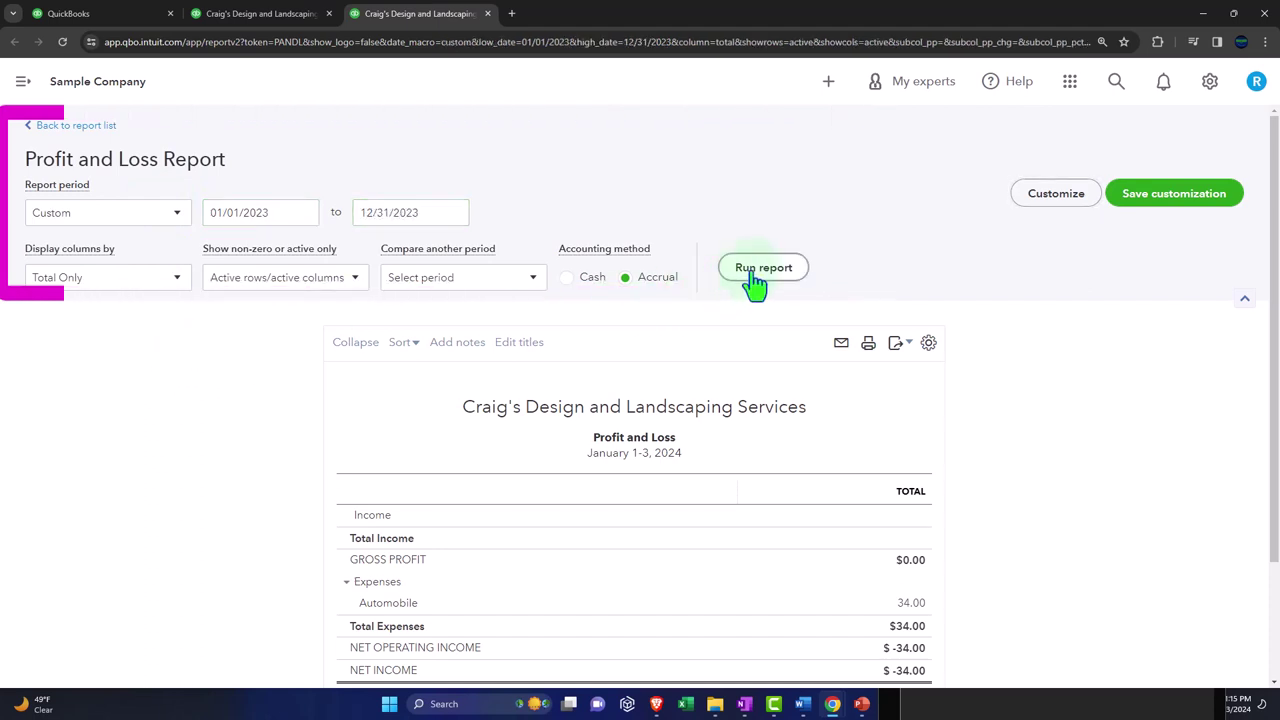
Return to the Balance Sheet report and review the formats and destinations available for exporting it.
click(277, 16)
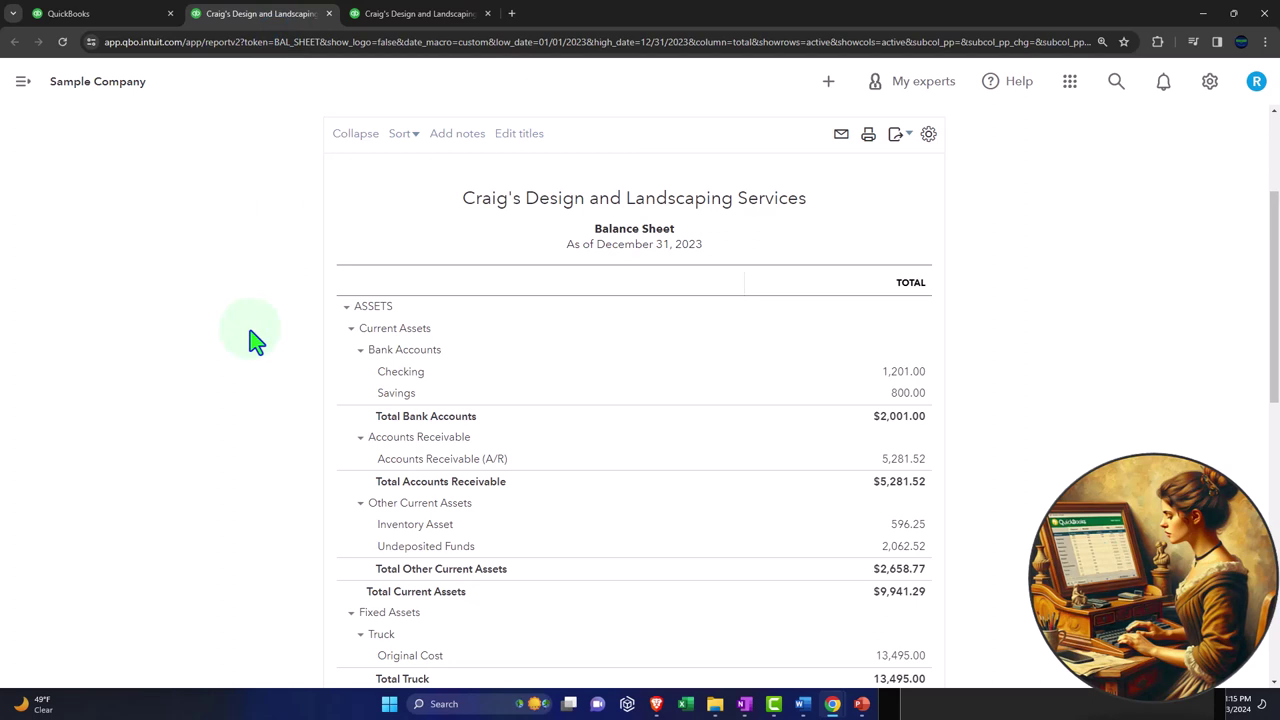
scroll(255, 340, up, 2)
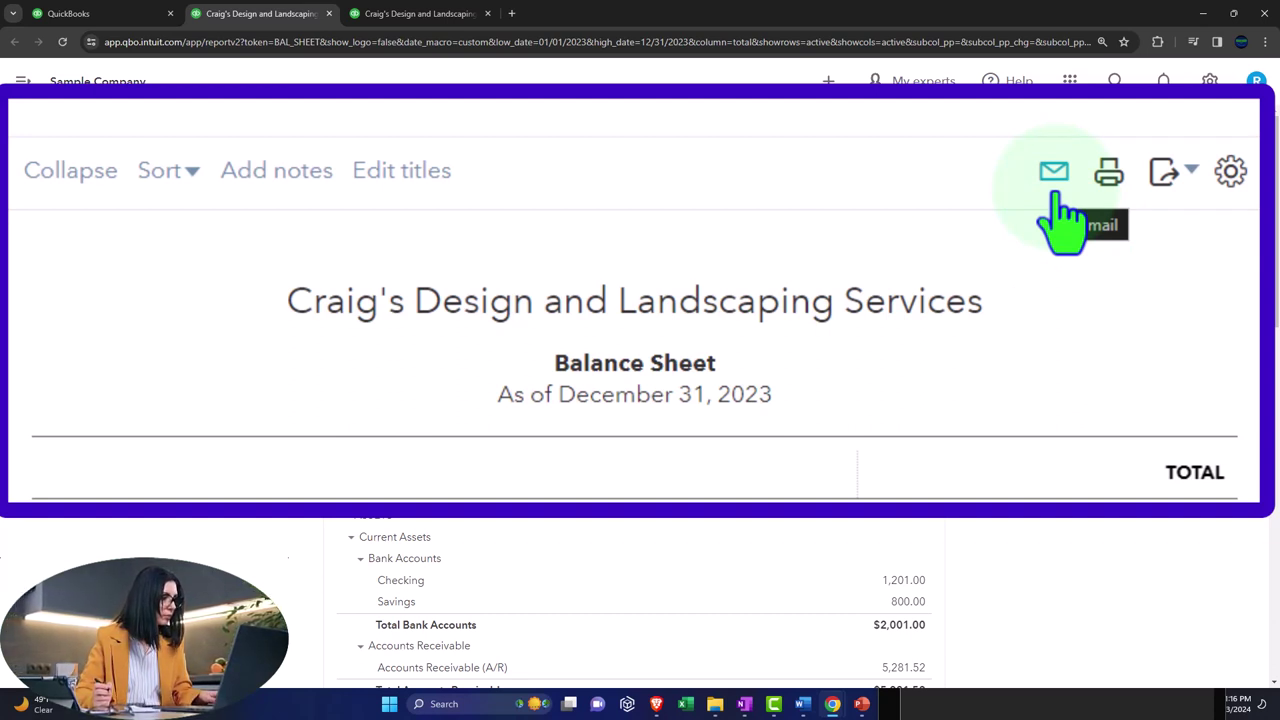
click(1180, 175)
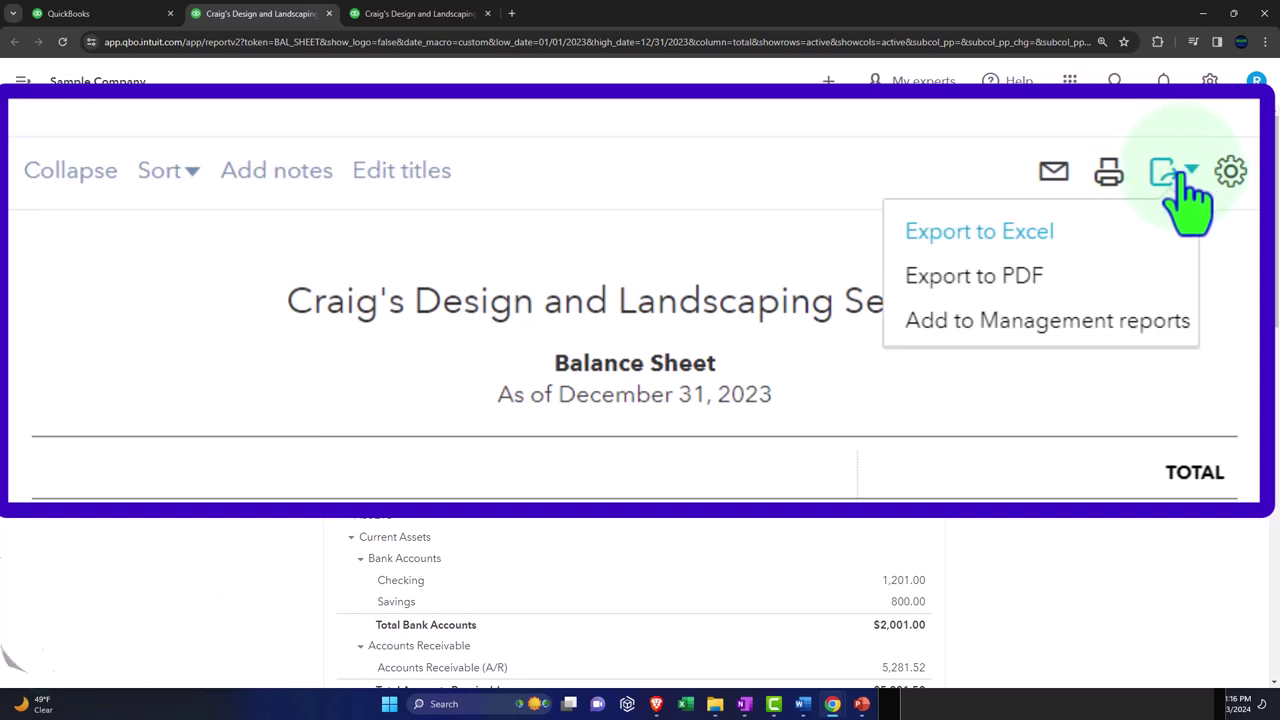
click(1152, 270)
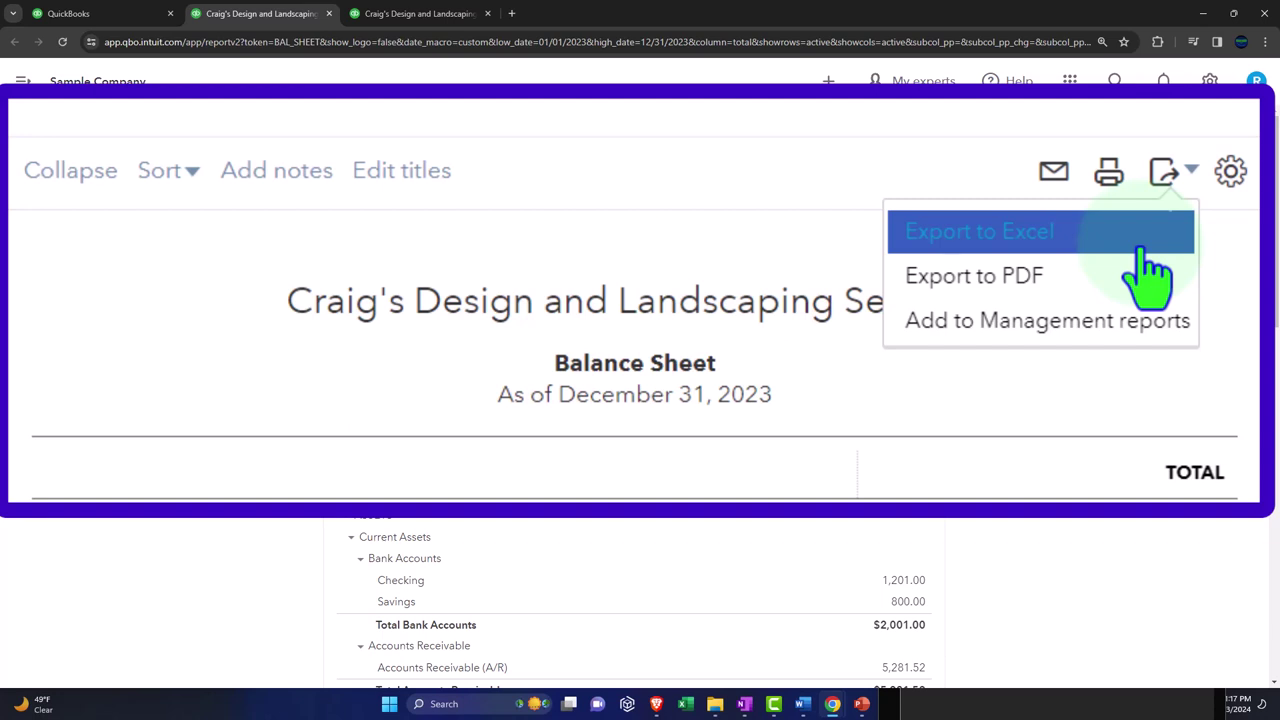
click(1143, 245)
Return to the reports list, show the management reports and collapse the navigation sidebar.
click(123, 15)
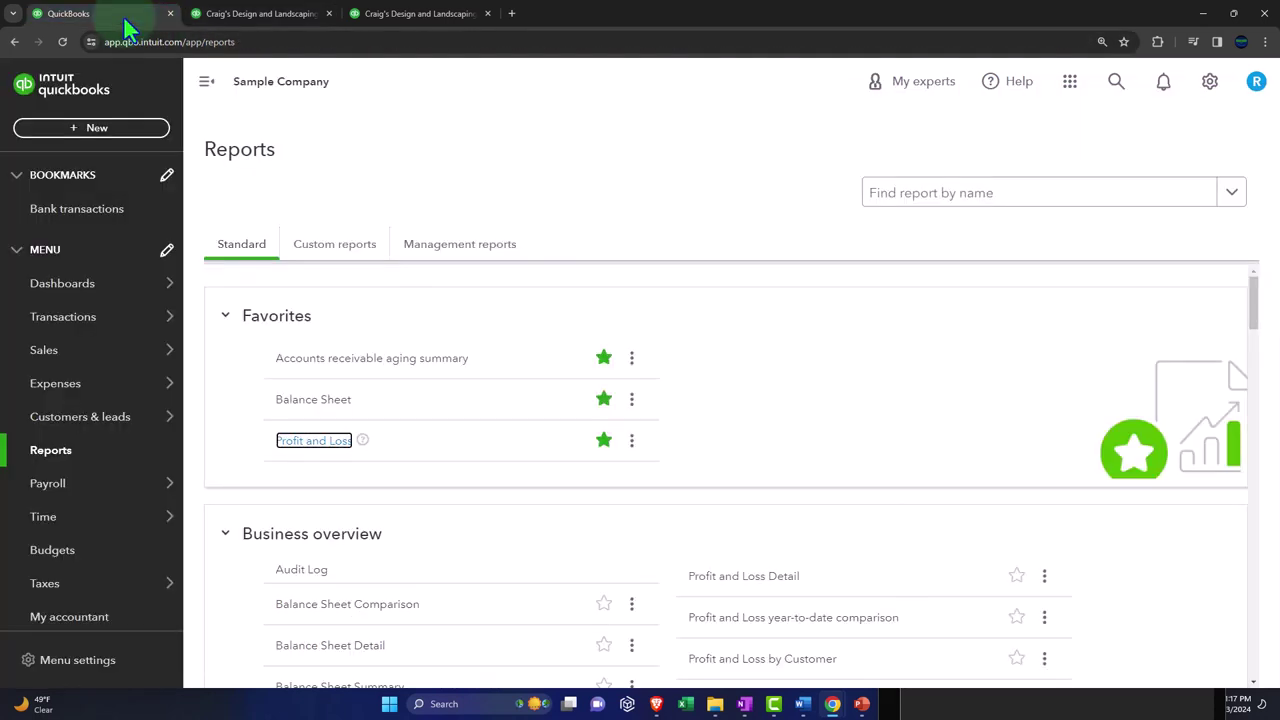
click(52, 455)
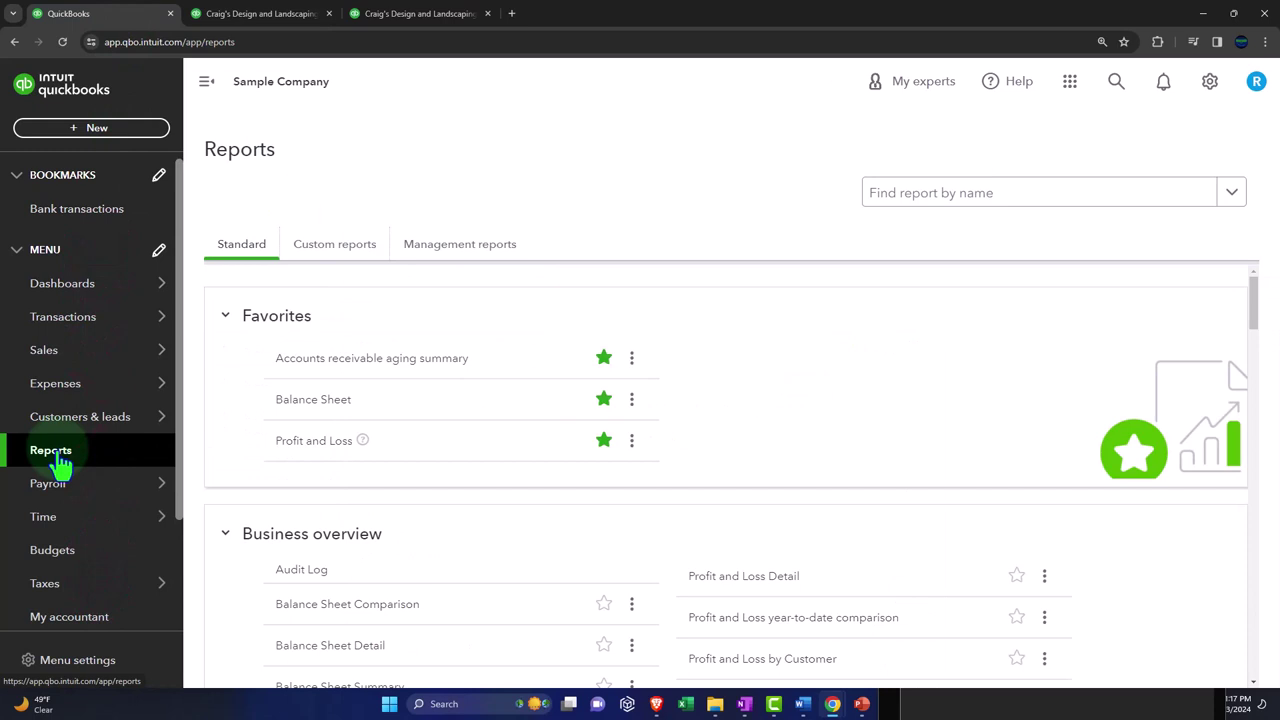
click(455, 250)
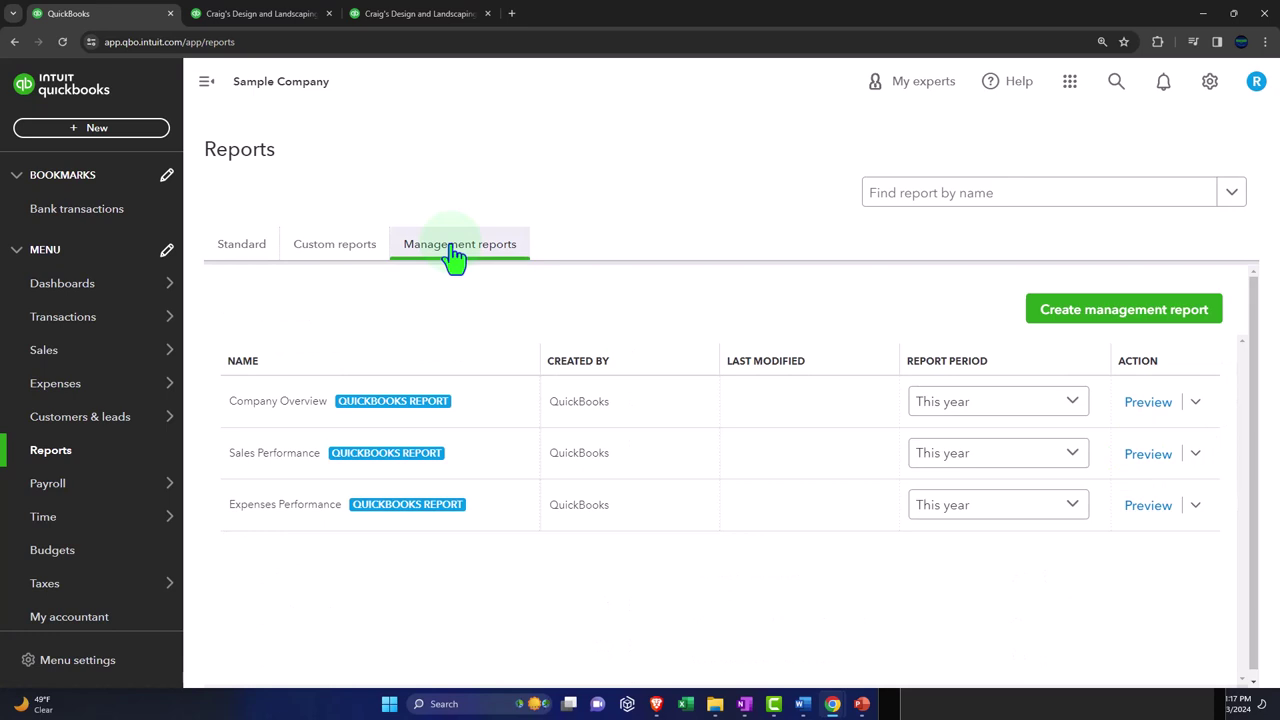
click(455, 252)
click(206, 82)
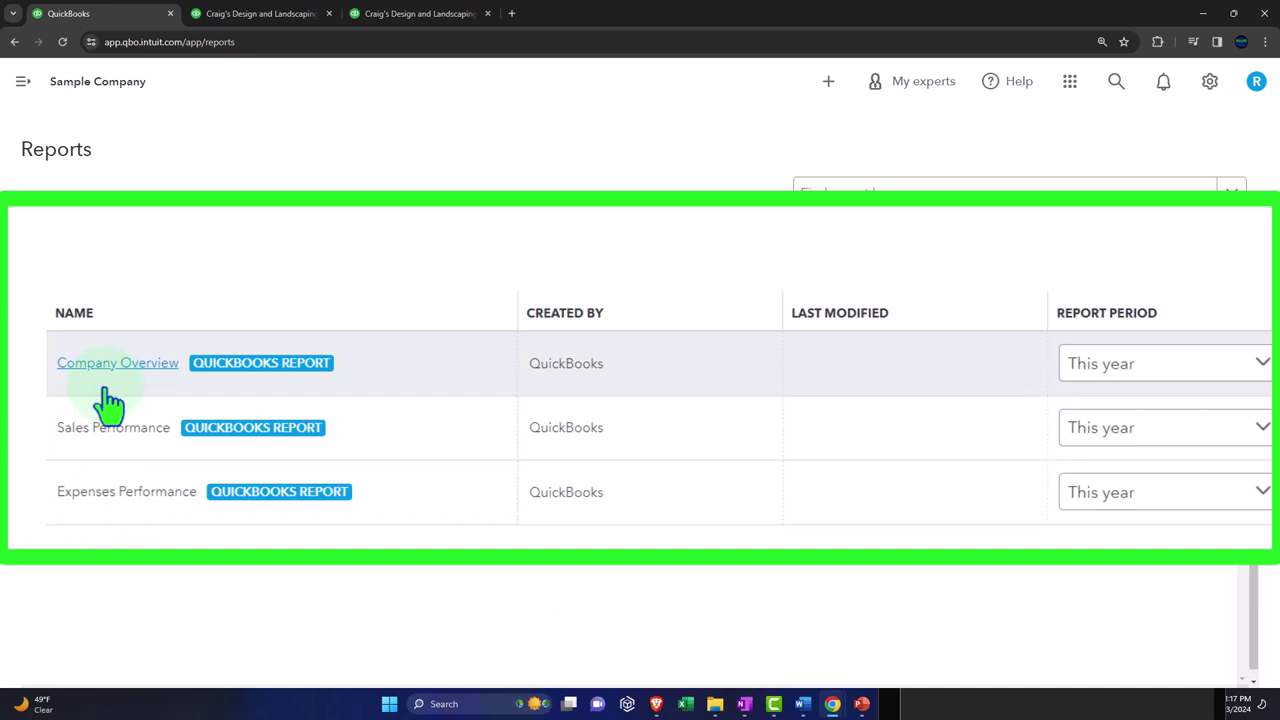
Examine the report period choices and the available actions for the Company Overview management report.
click(1262, 365)
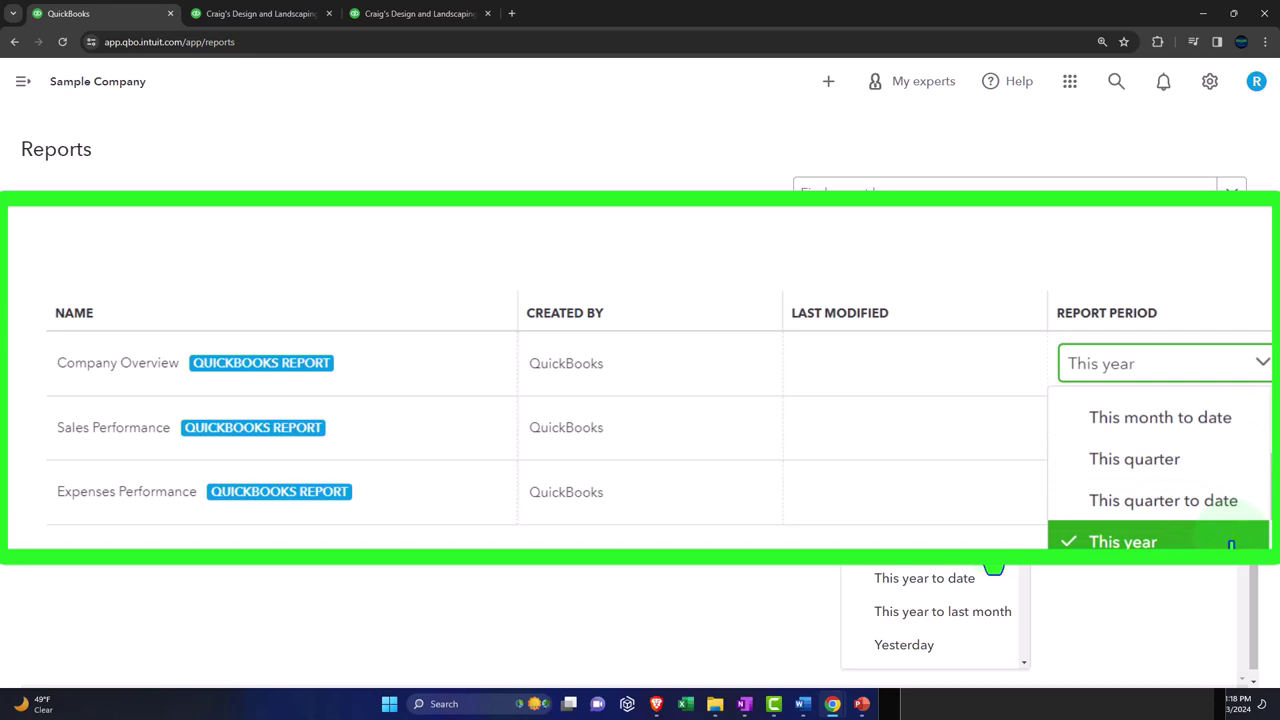
click(780, 571)
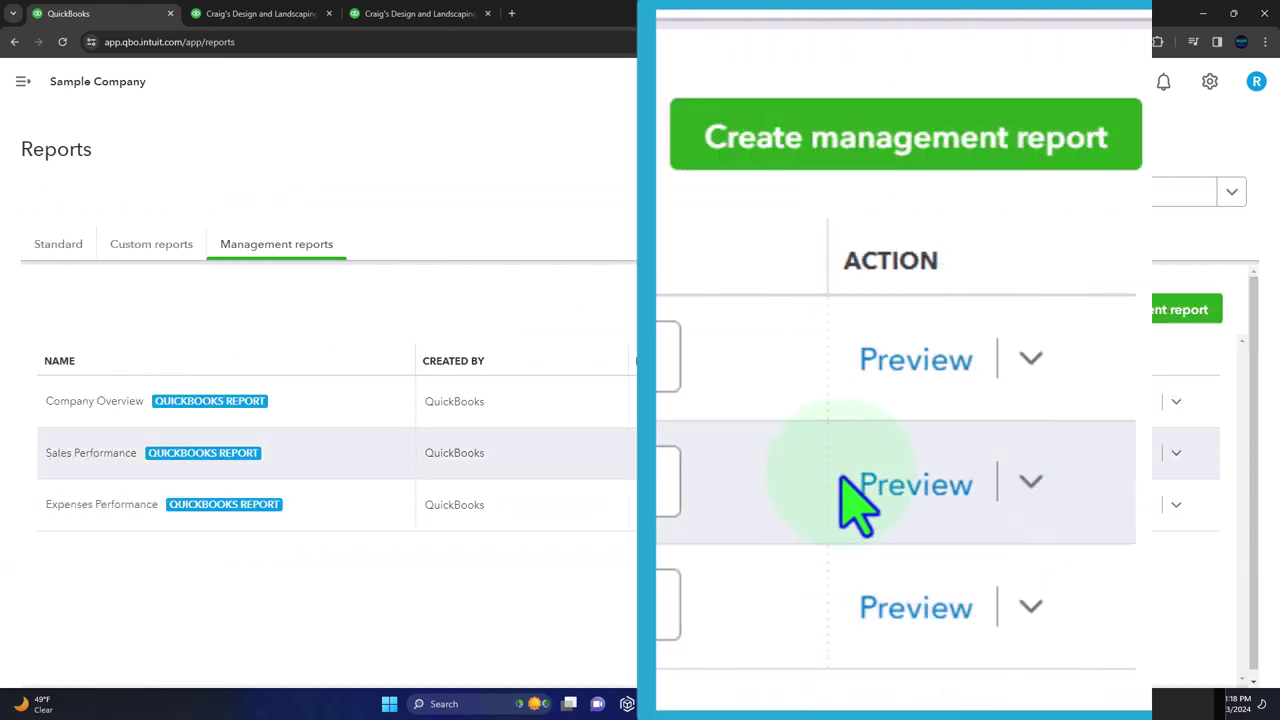
click(1030, 362)
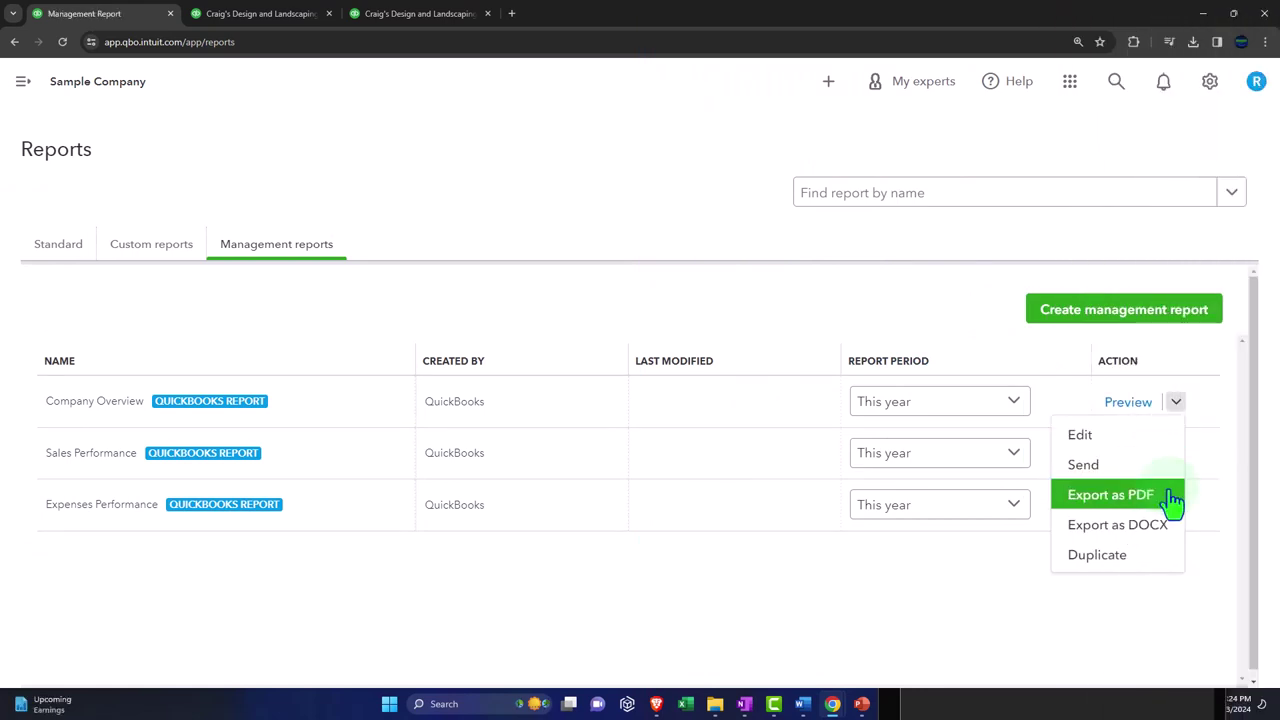
click(1178, 562)
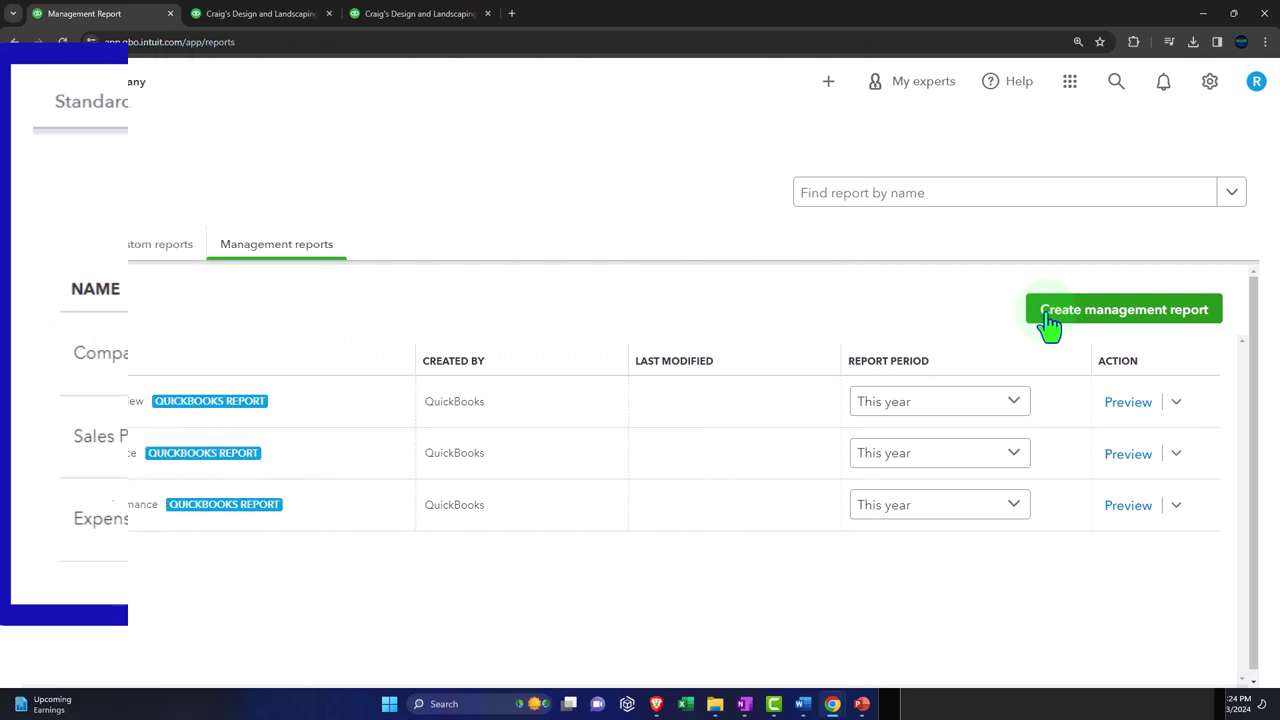
click(1177, 402)
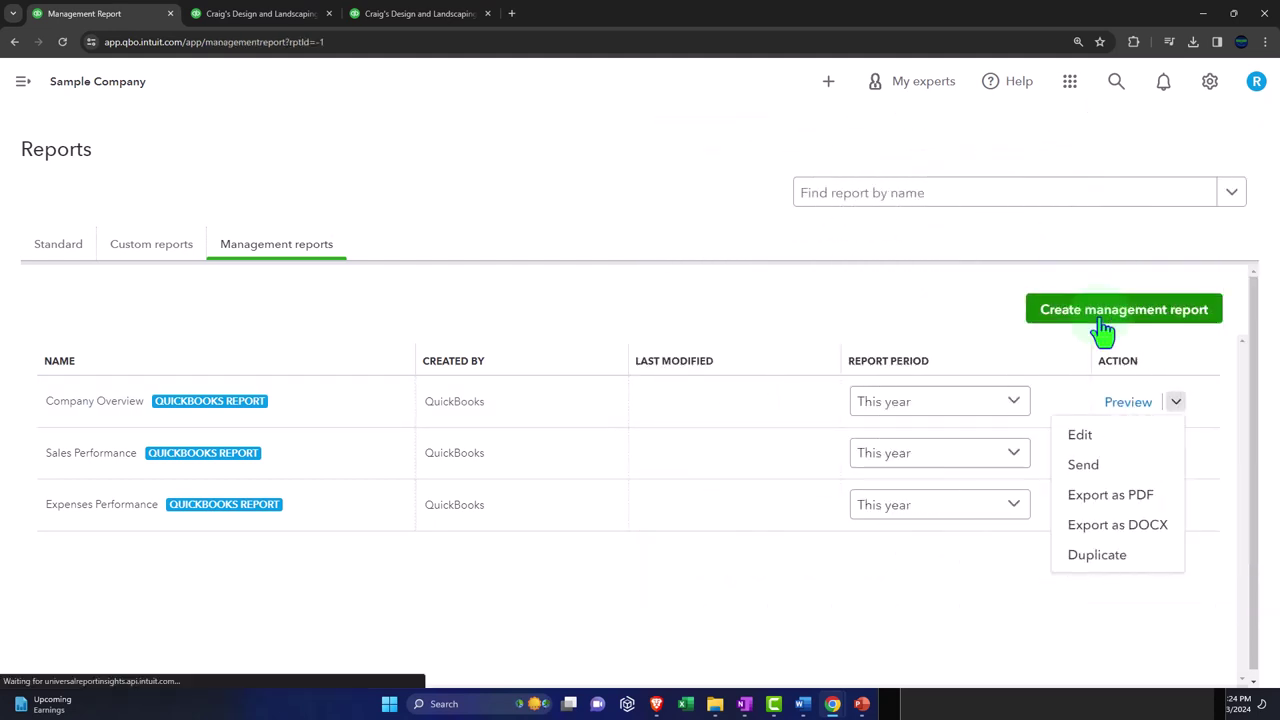
Look through the page sections of a new management report and close it without saving.
click(1103, 320)
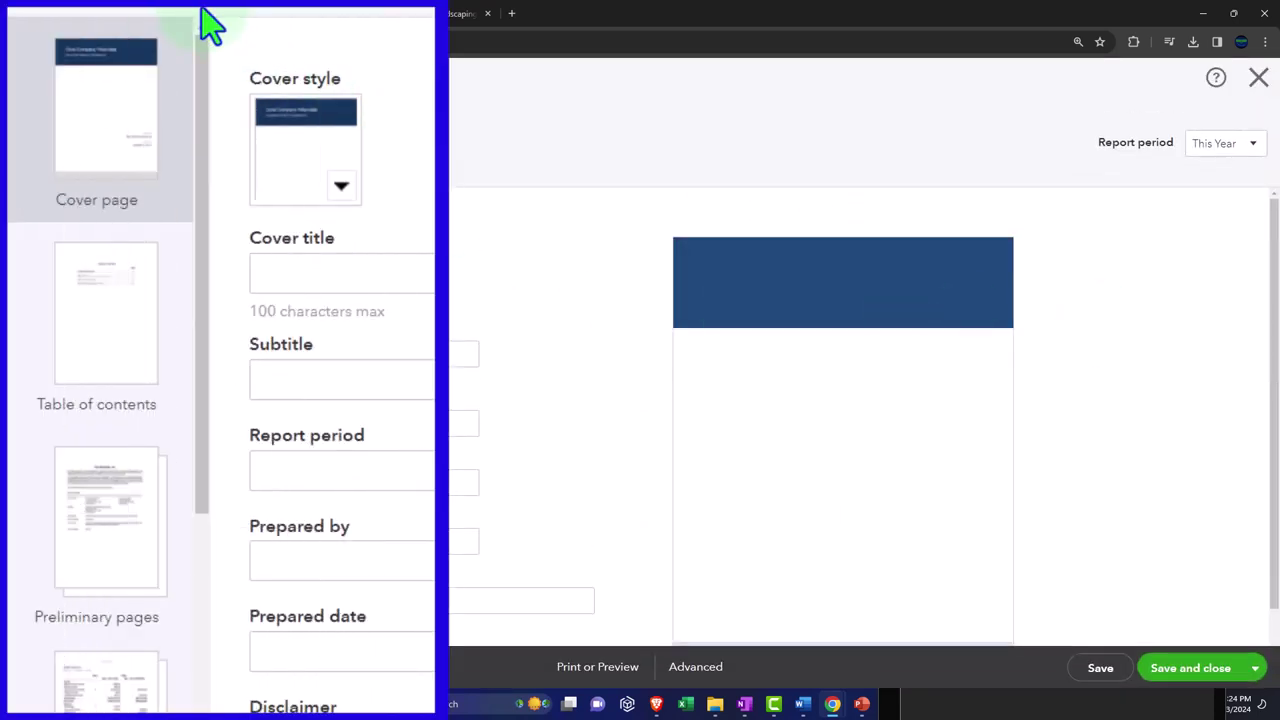
scroll(86, 245, down, 3)
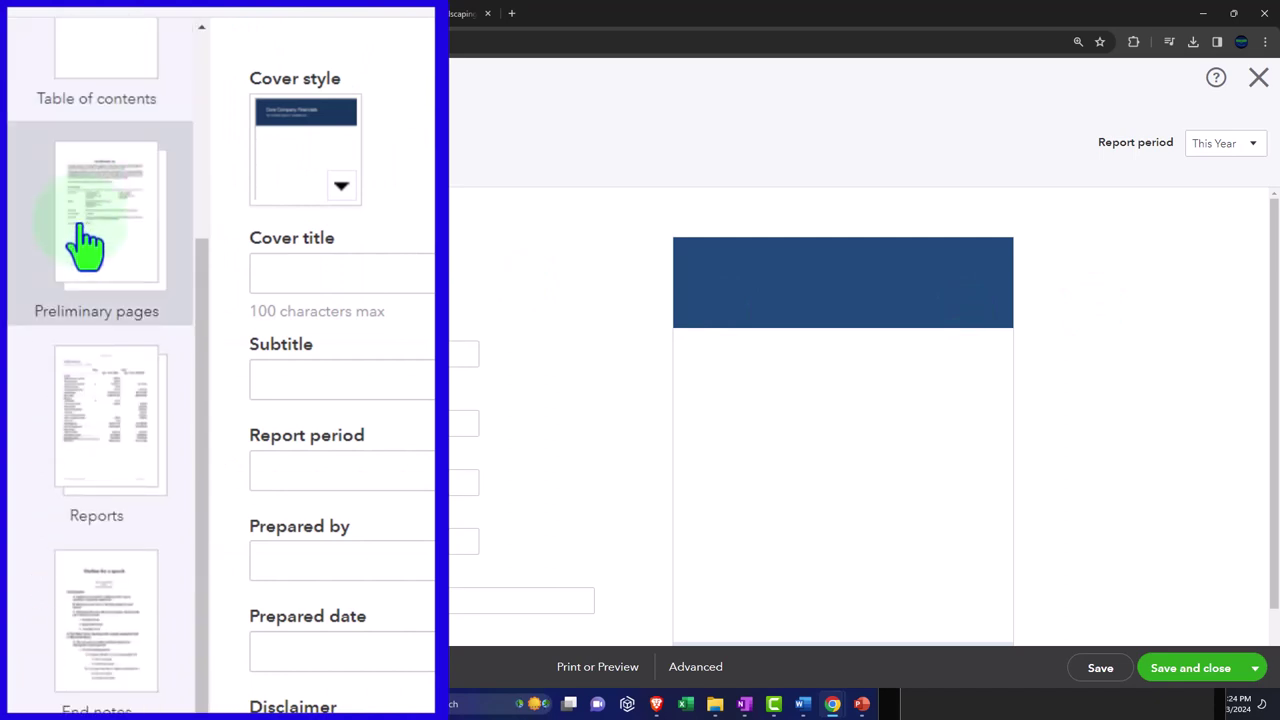
click(1258, 77)
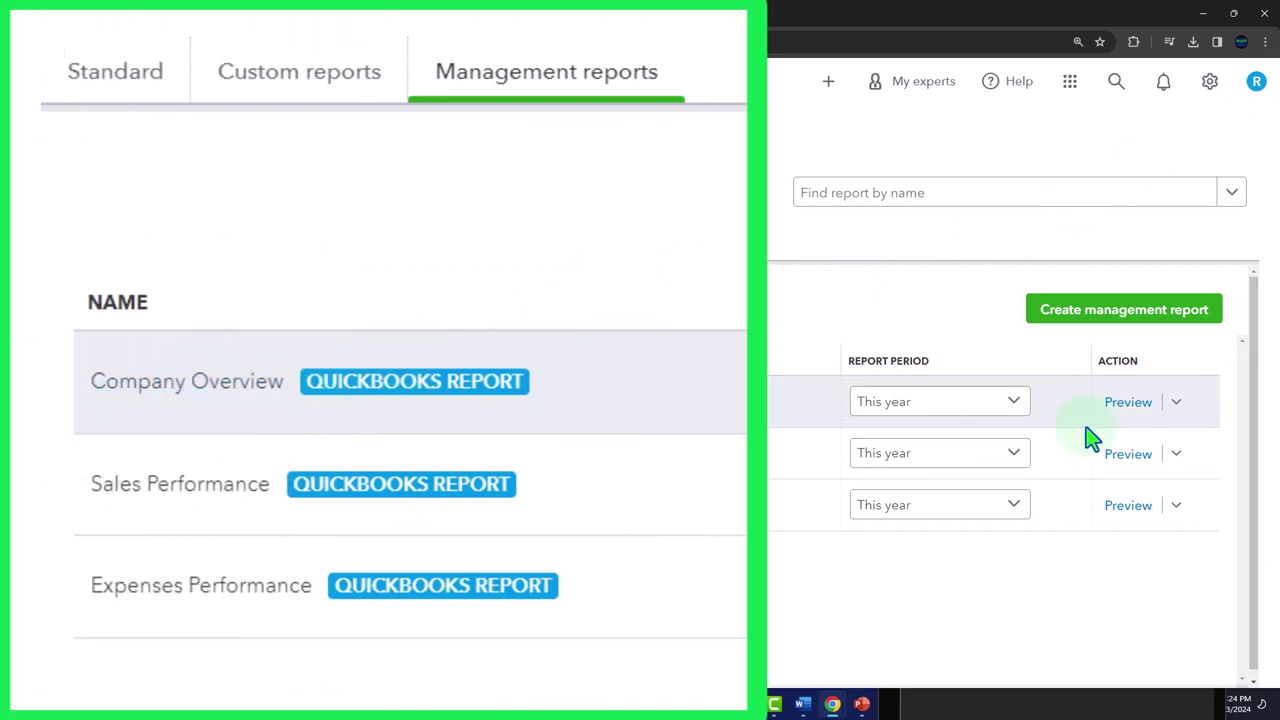
Duplicate the built-in Company Overview management report.
click(1179, 404)
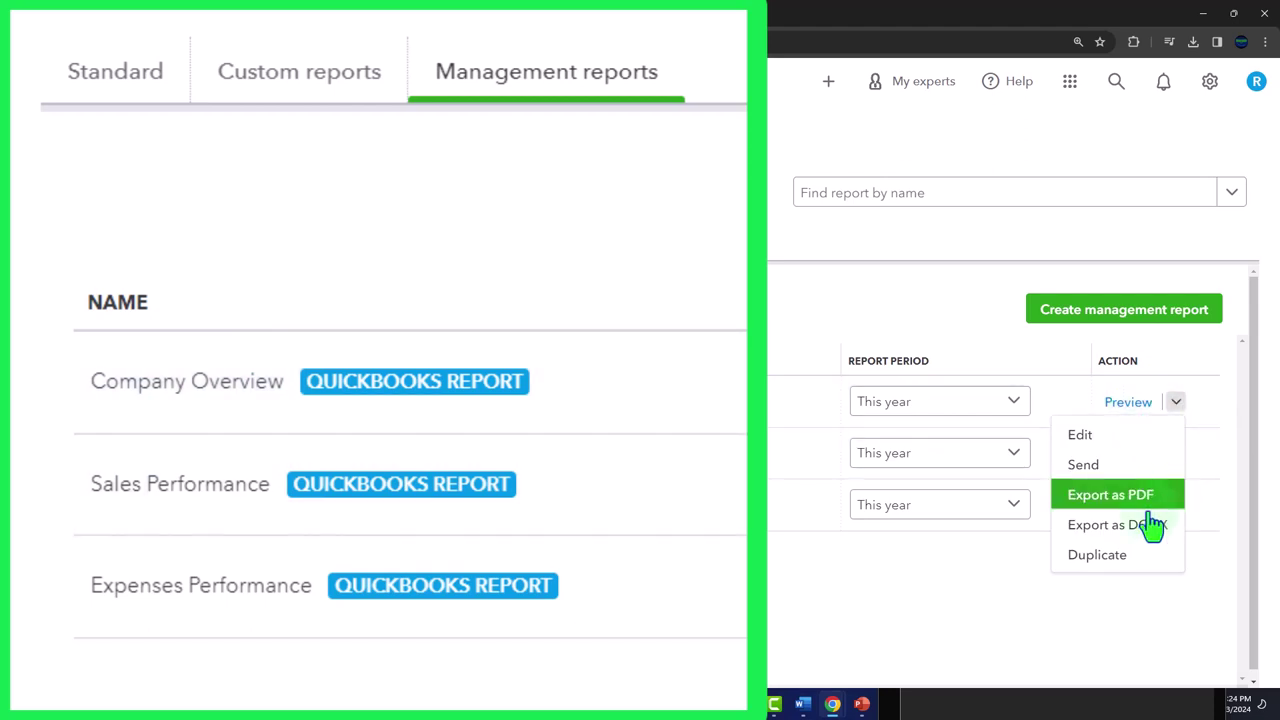
click(1100, 558)
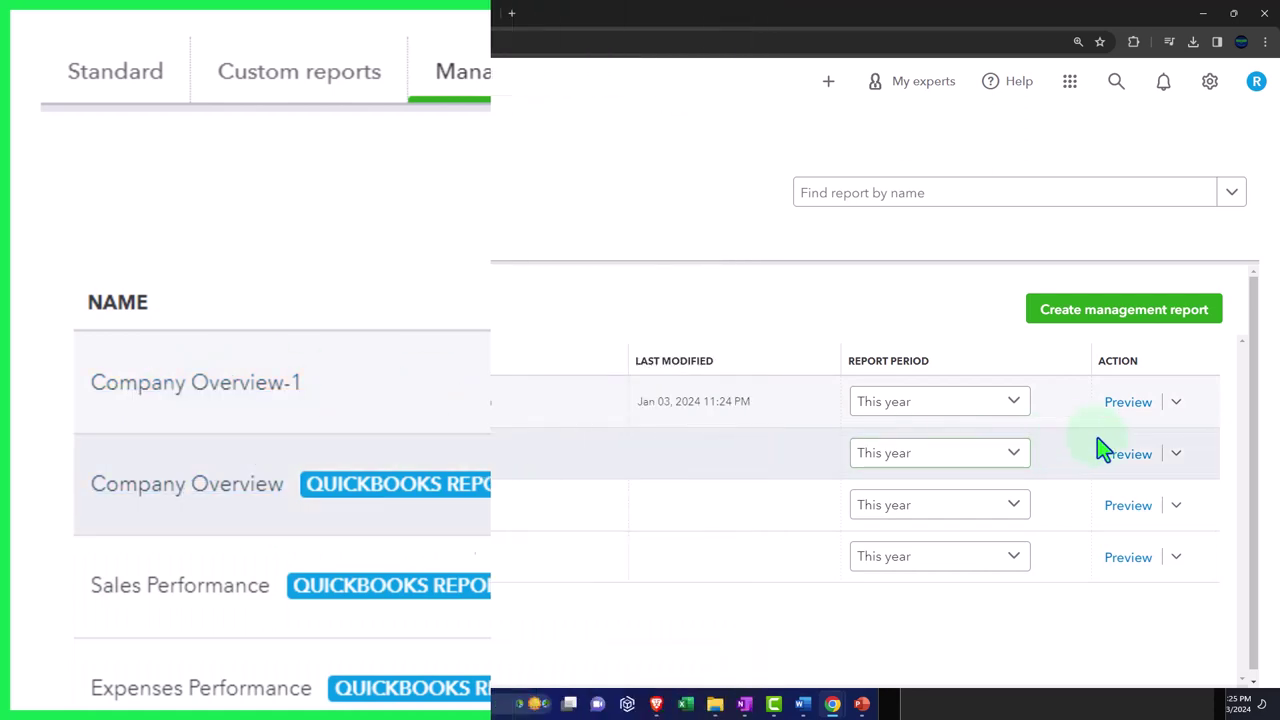
Open the duplicated Company Overview-1 management report for editing and show its cover page settings.
click(1176, 402)
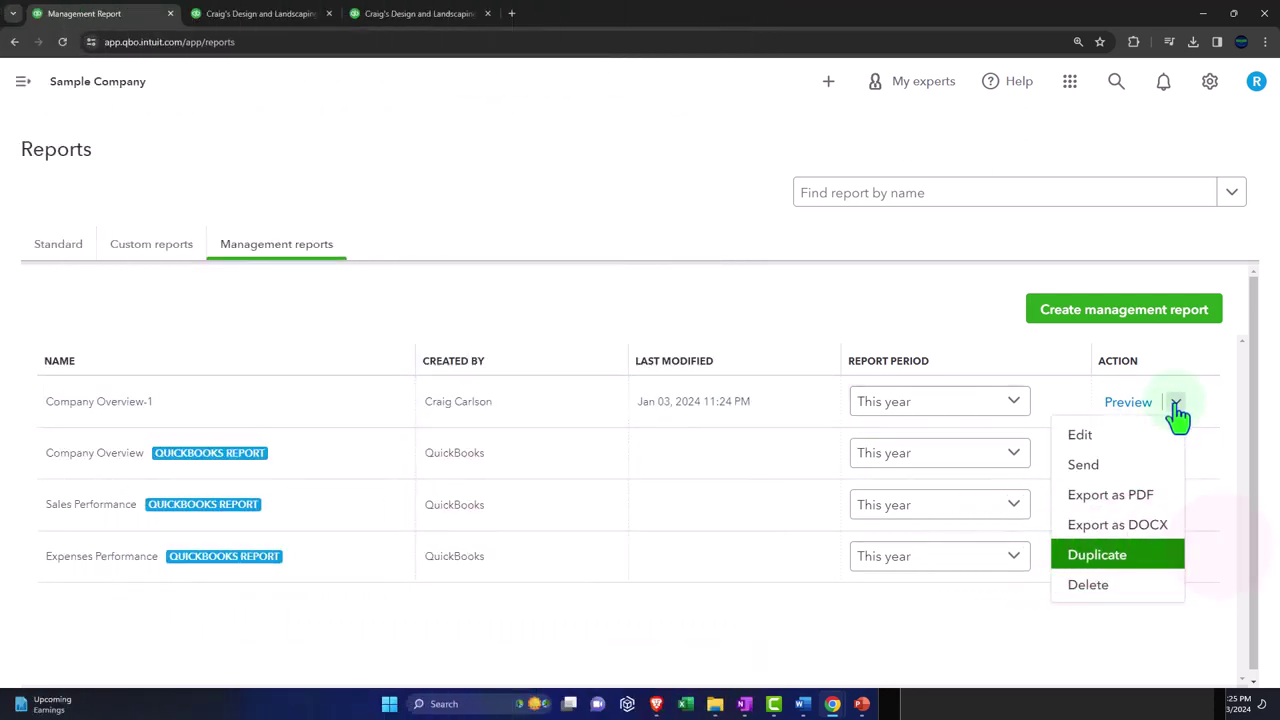
click(1153, 444)
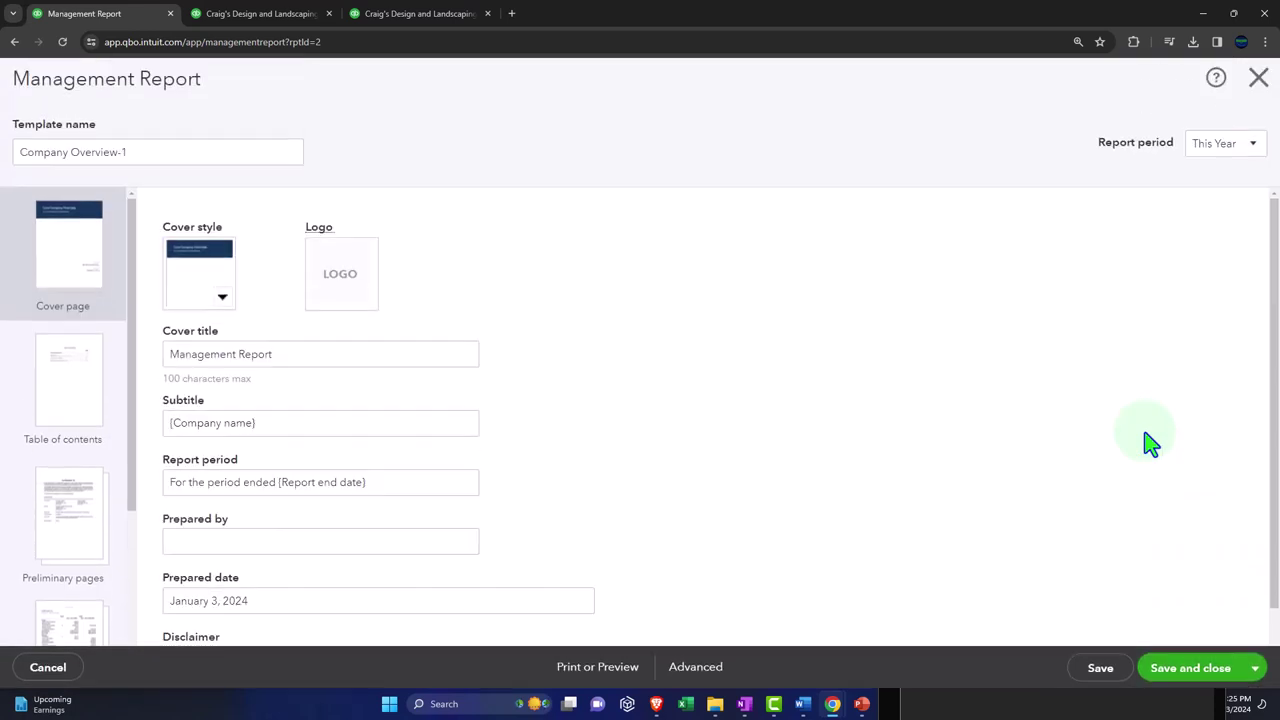
click(77, 268)
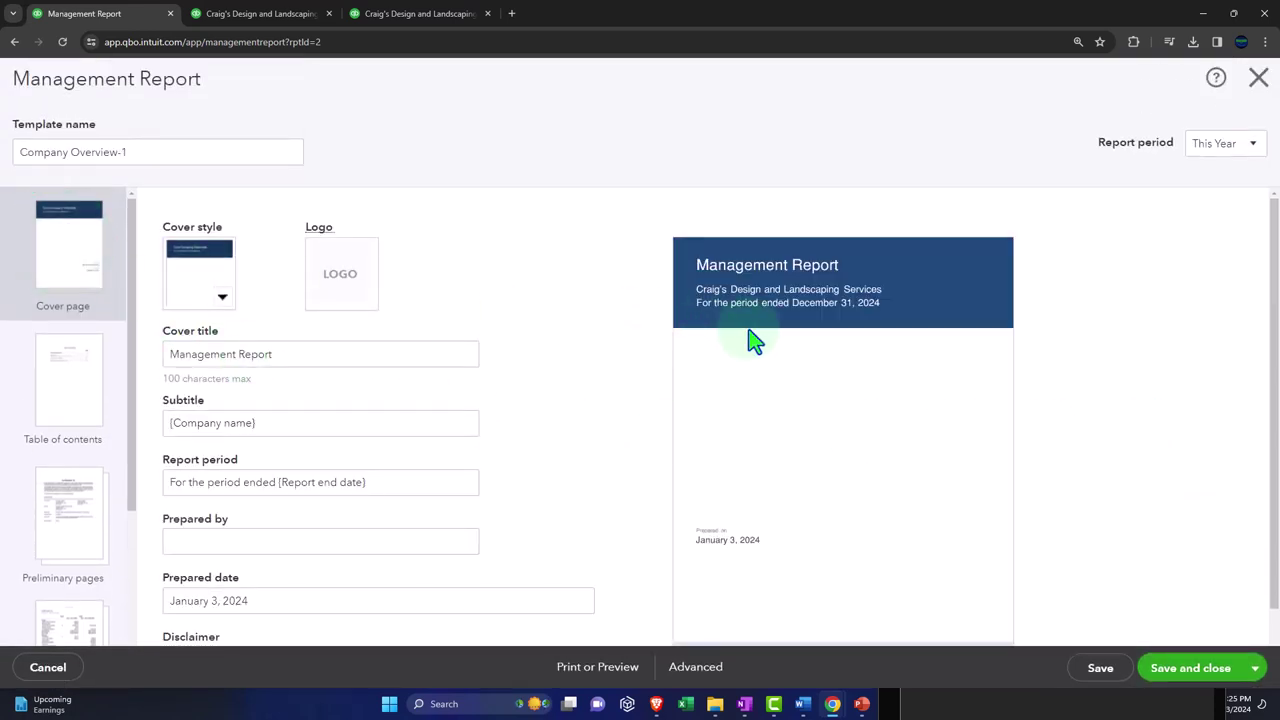
click(528, 337)
click(342, 291)
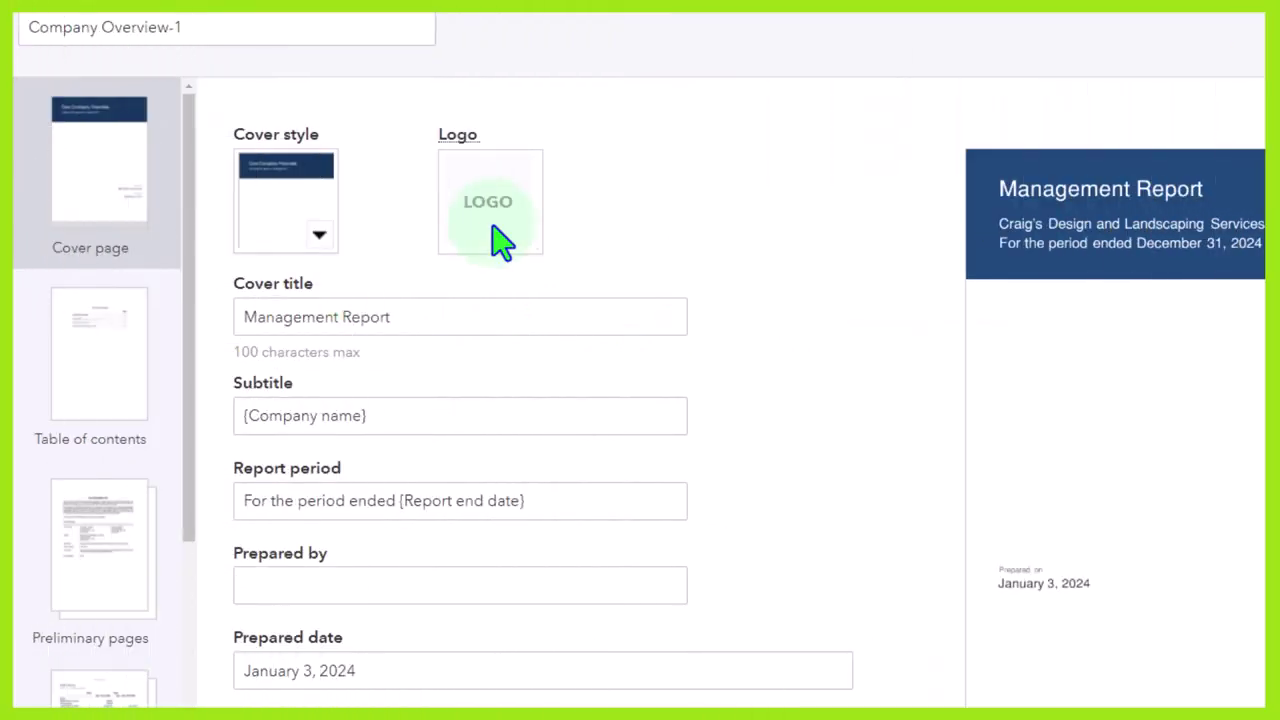
Set the cover title to "Financial Report" and the cover subtitle to "Subtitle".
drag(463, 300, 177, 286)
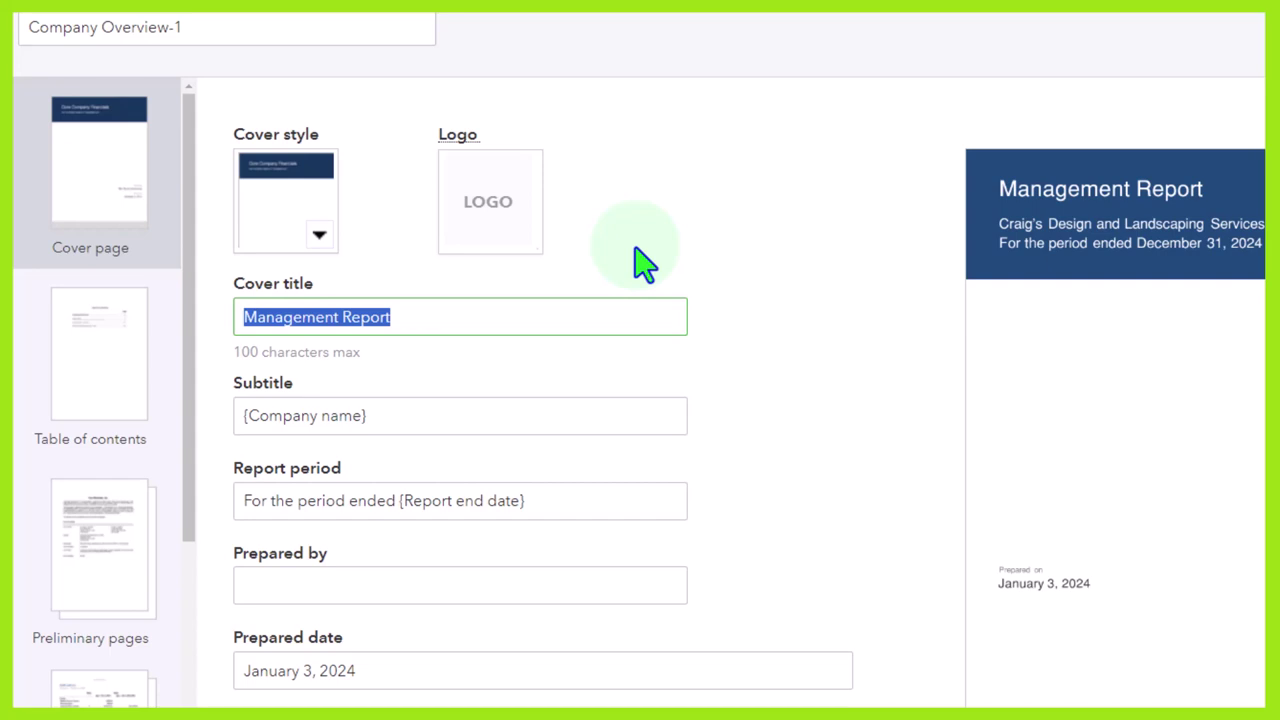
text(B)
key(BackSpace)
text(Financial Report)
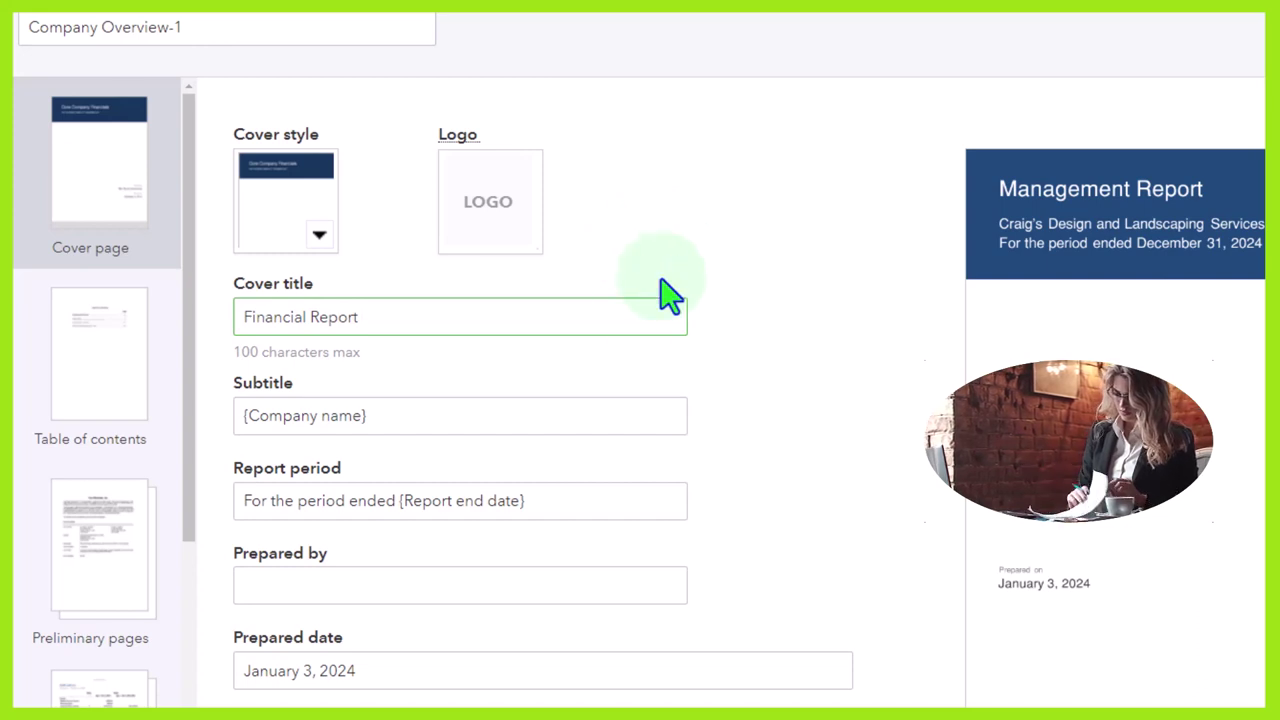
key(Tab)
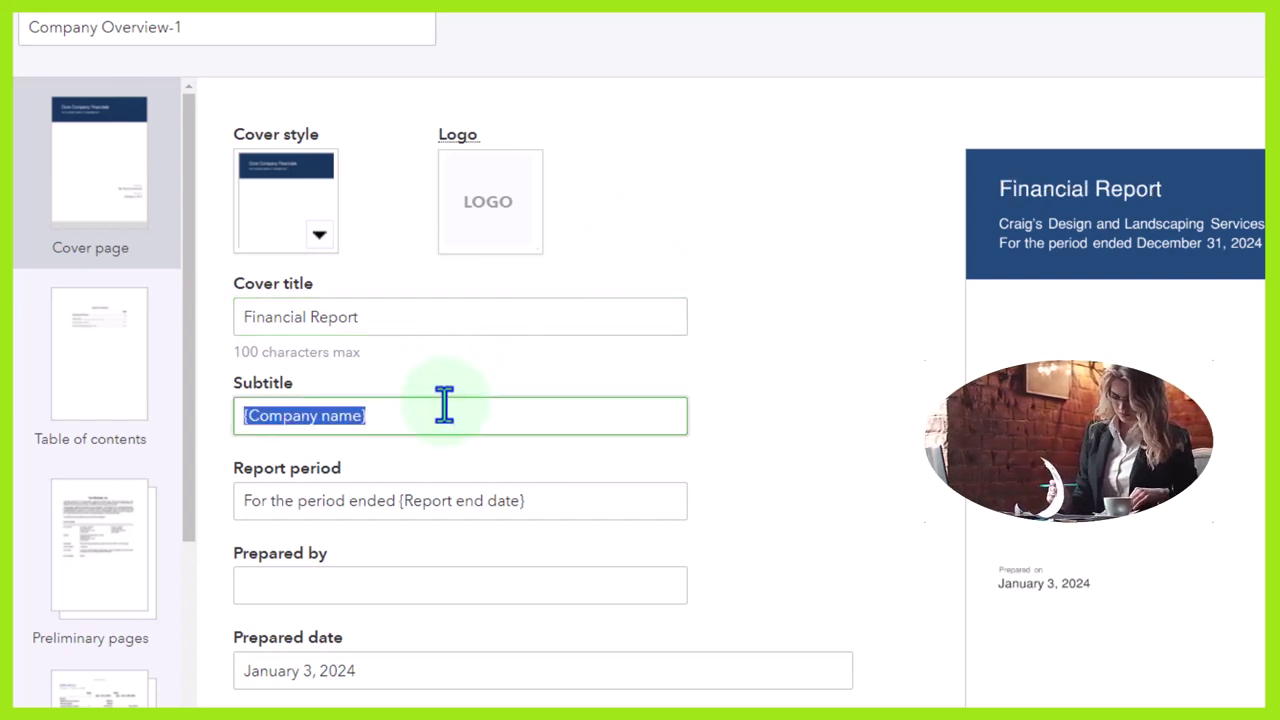
scroll(442, 410, down, 1)
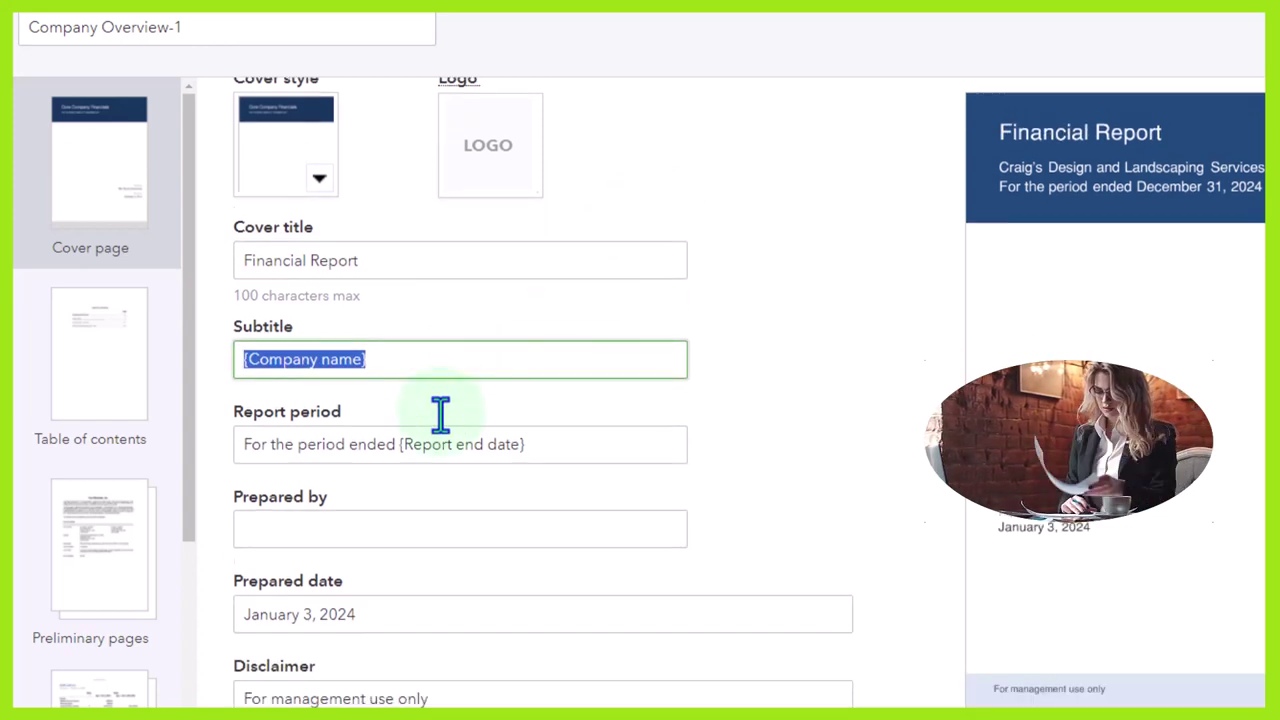
text(Subtitle)
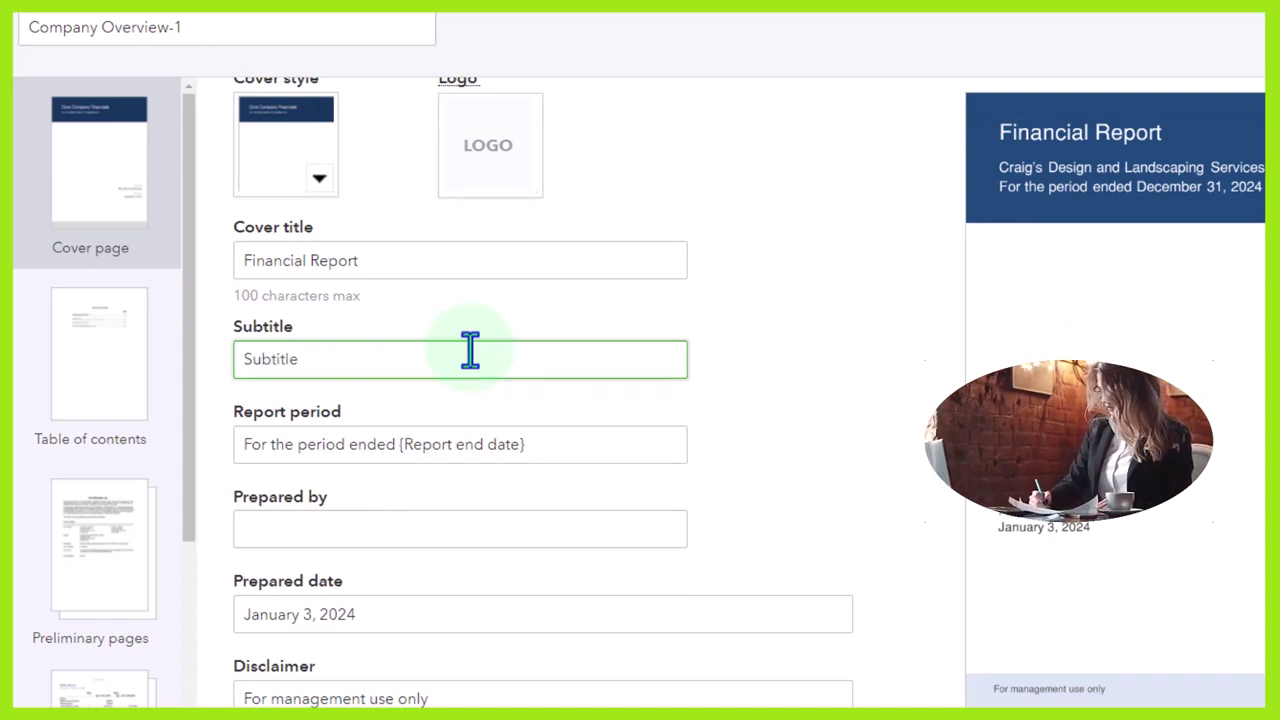
key(Tab)
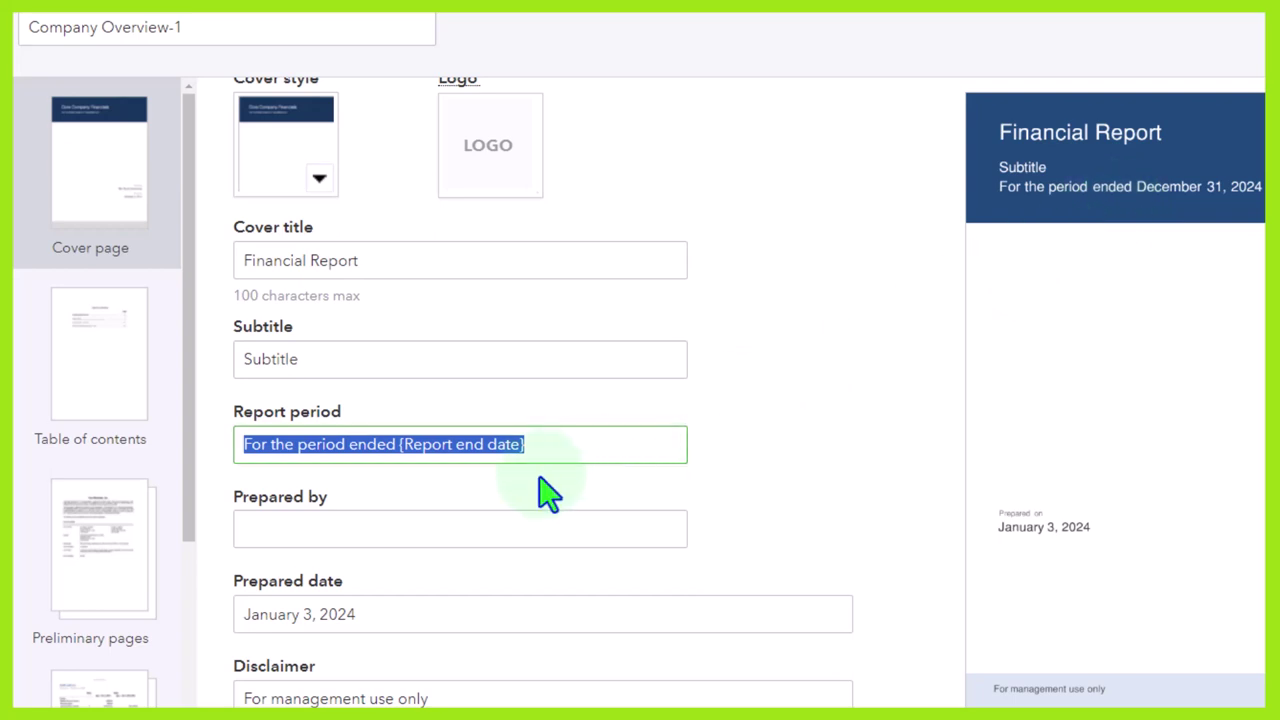
Enter the preparer's name in the cover page's Prepared by field.
click(367, 538)
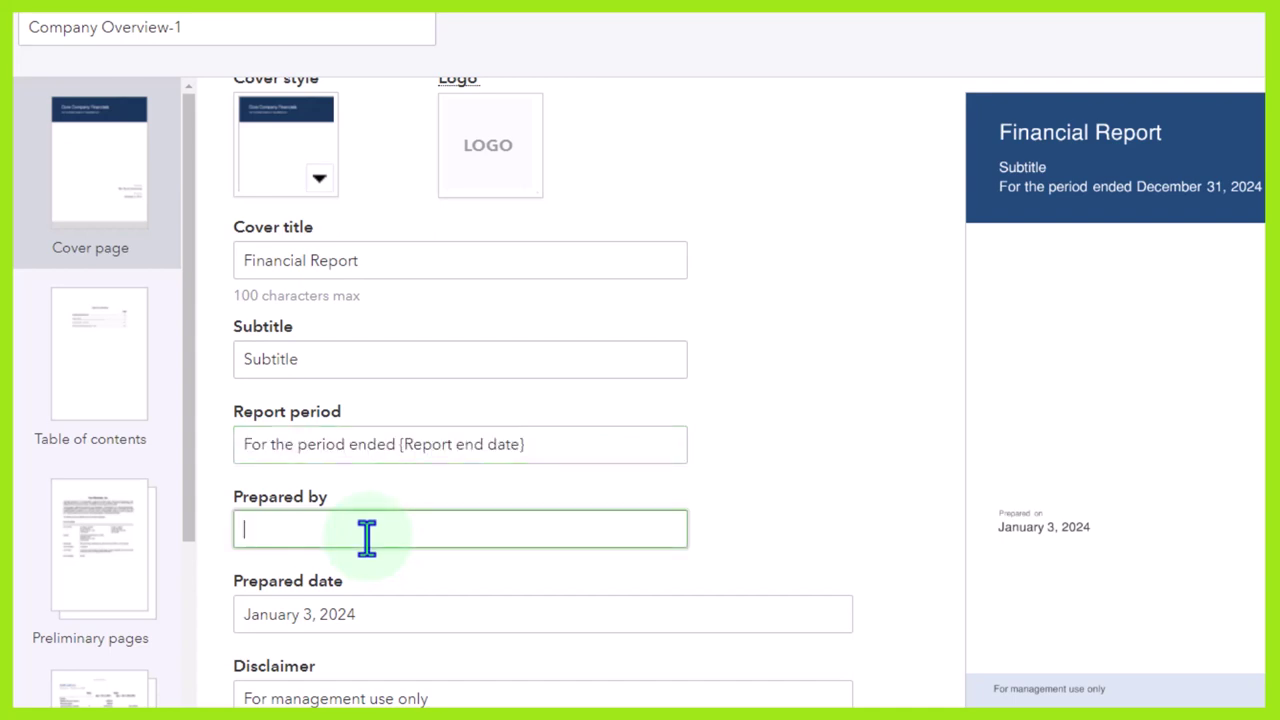
text(Bob)
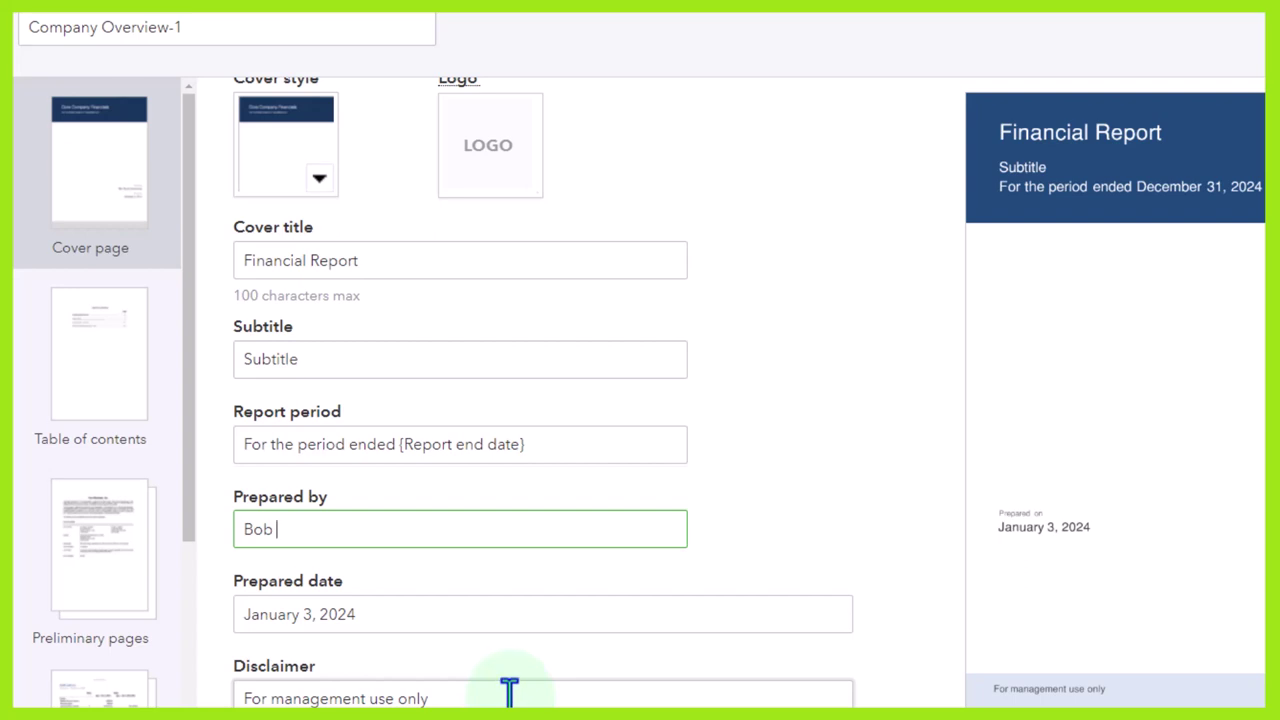
key(Tab)
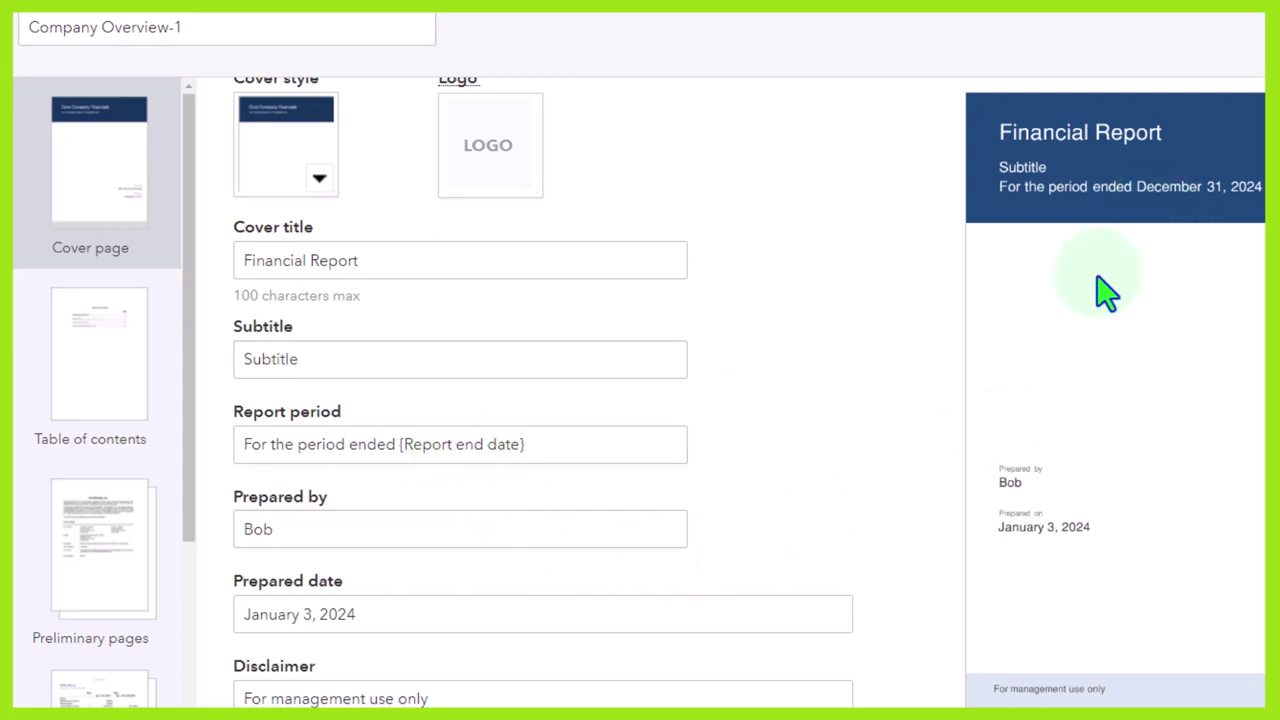
Rename the management report template as "Monthly Financial Reports".
drag(229, 27, 14, 34)
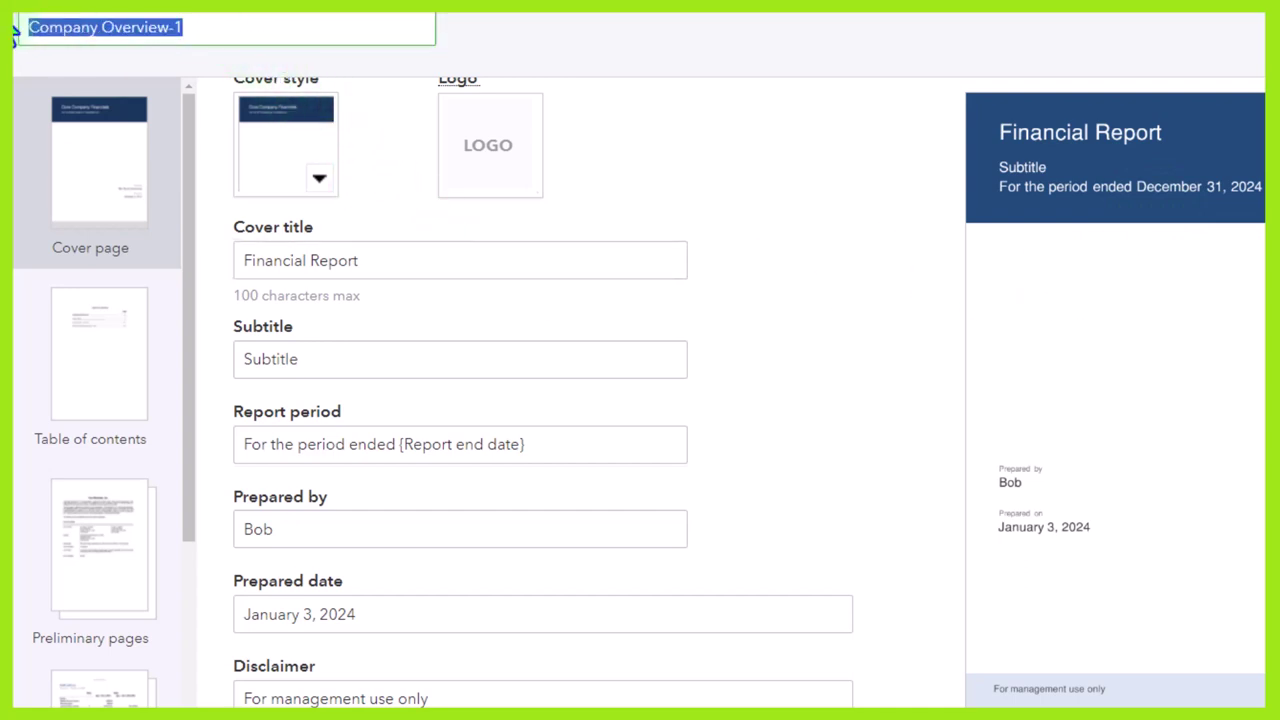
key(BackSpace)
text(Monthly Financial Reports)
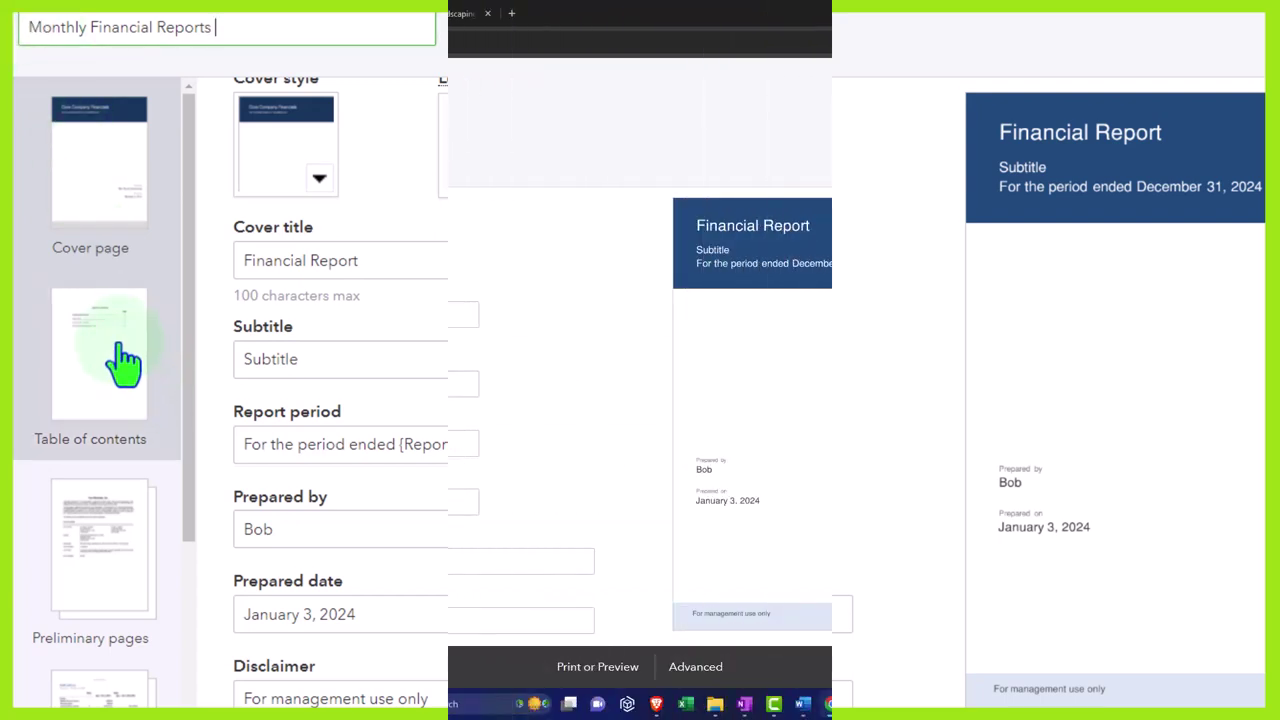
Examine the table of contents page, including its page title and content.
click(120, 360)
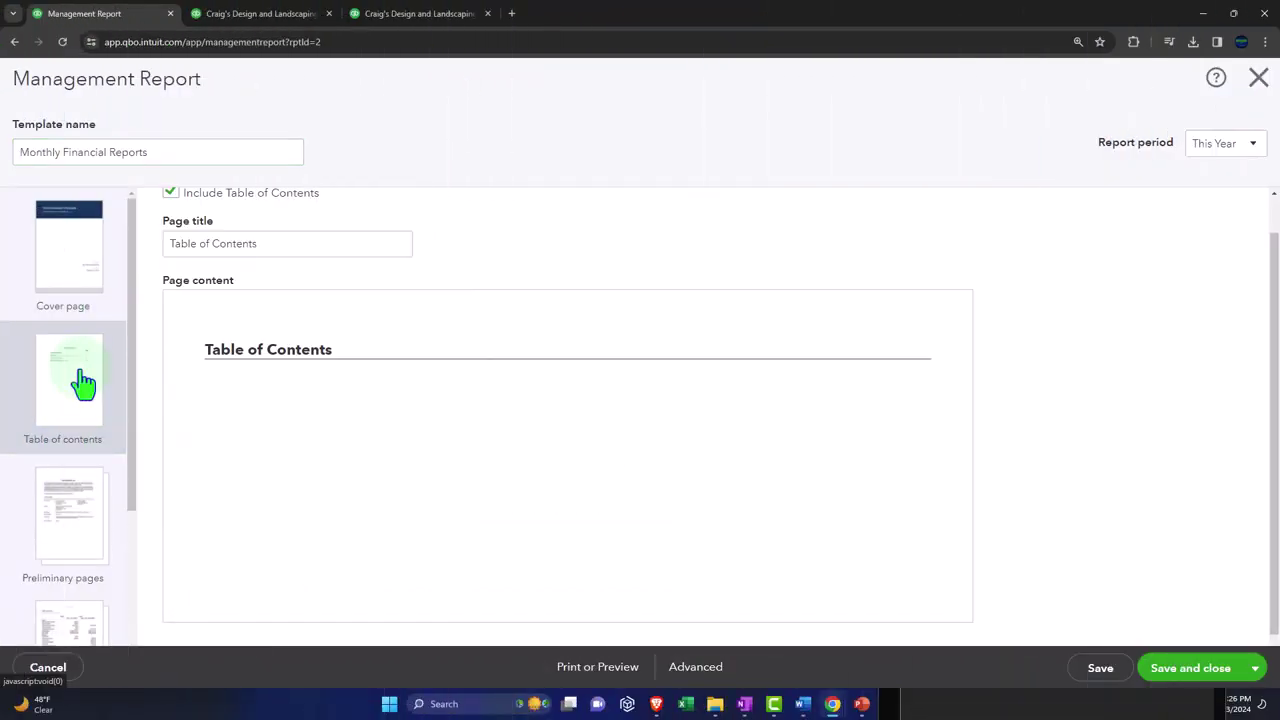
click(200, 406)
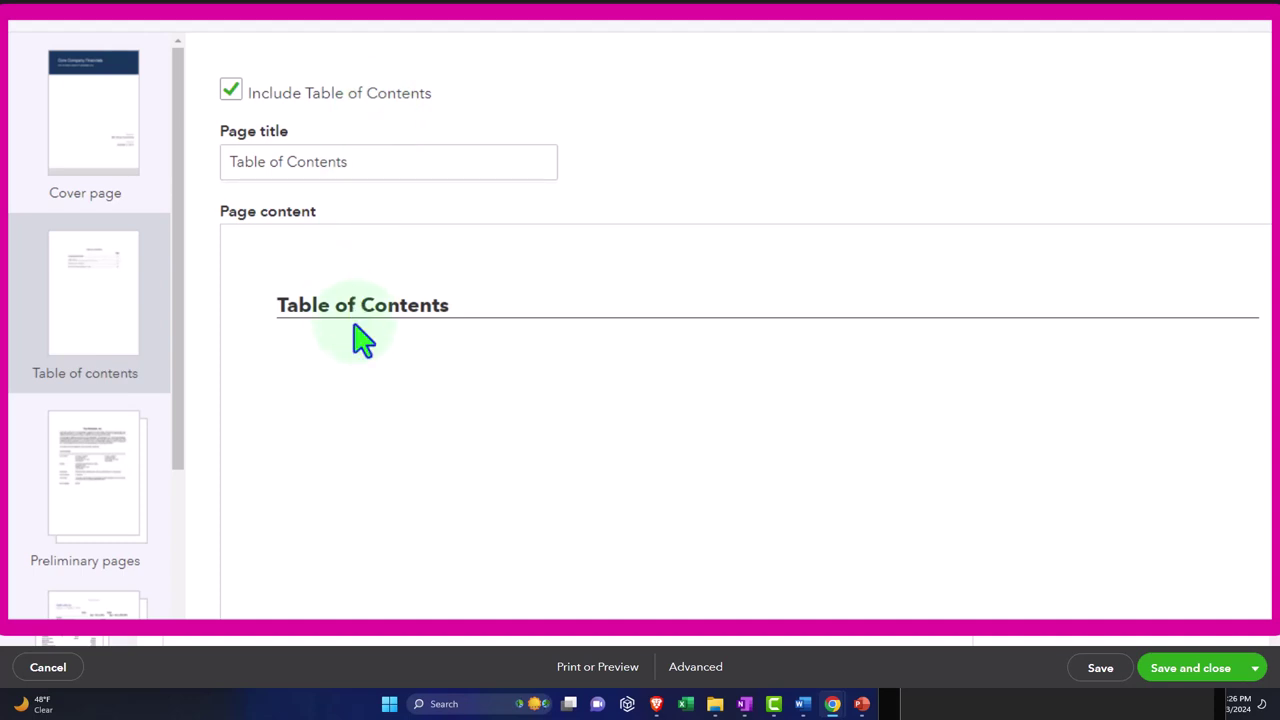
scroll(358, 300, down, 1)
triple_click(333, 100)
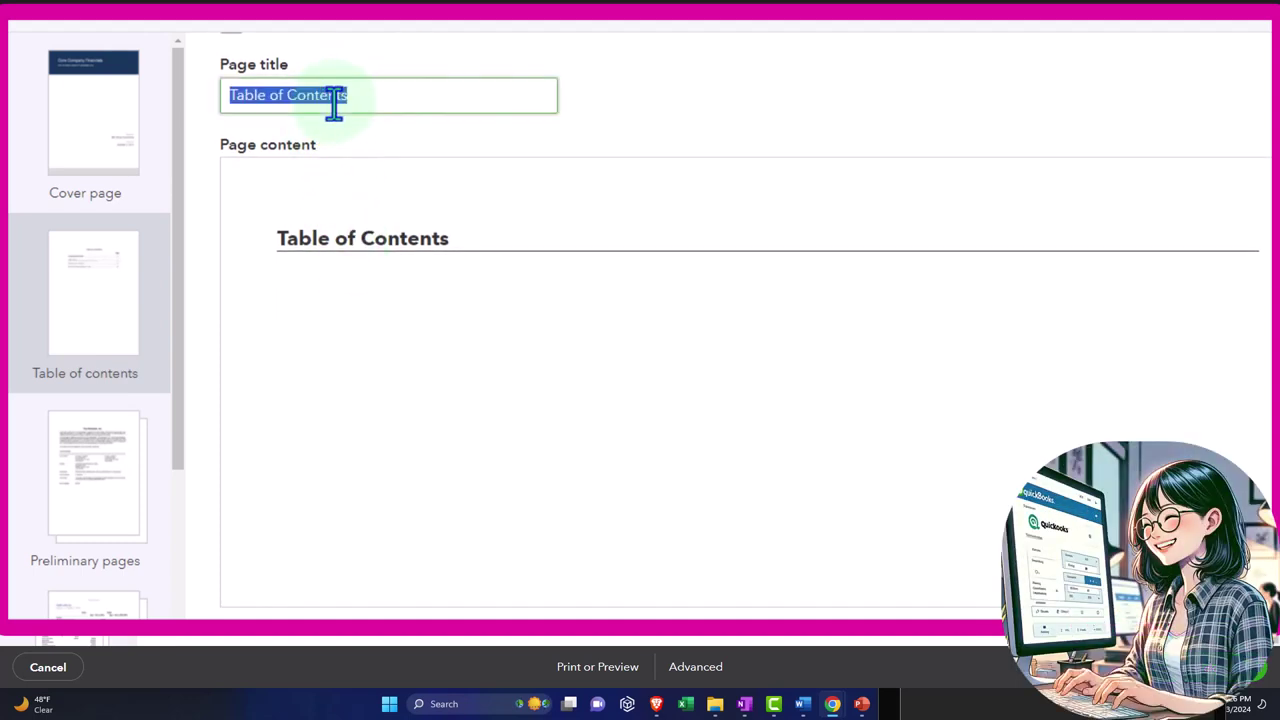
Write "Thanks for you business" as the preliminary page's content and dismiss the tip about inserting fields.
click(94, 468)
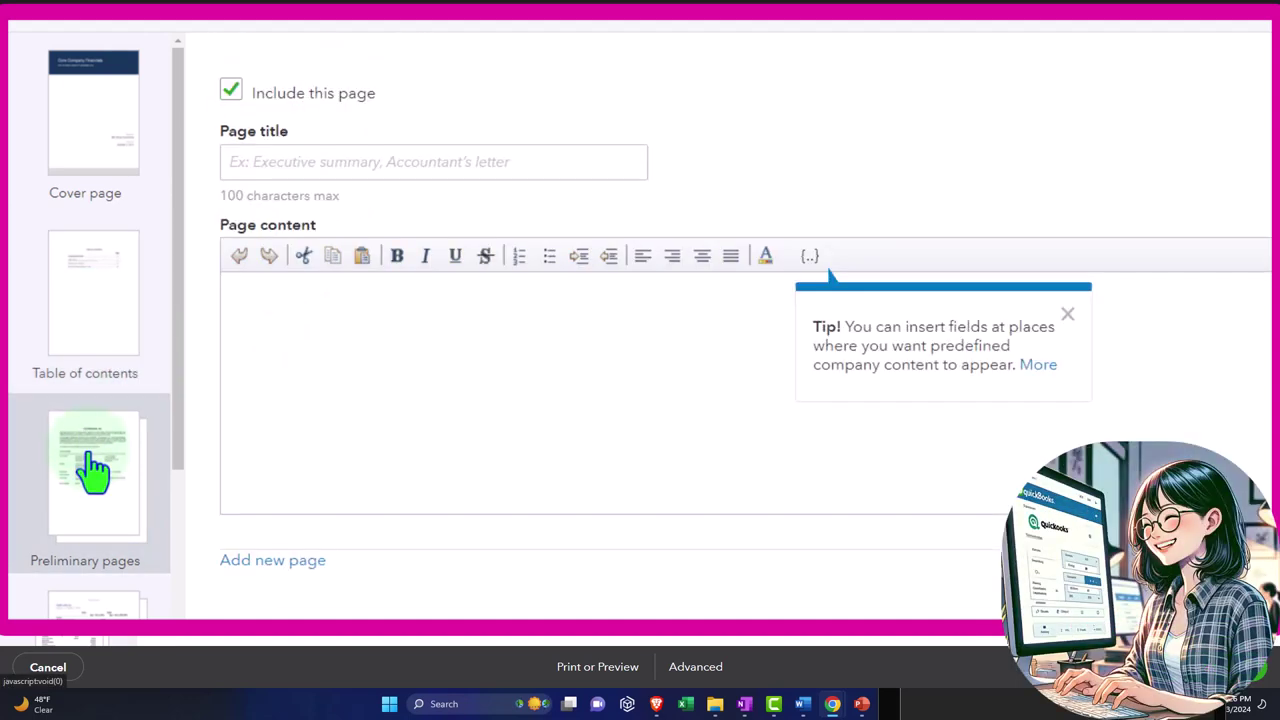
click(275, 446)
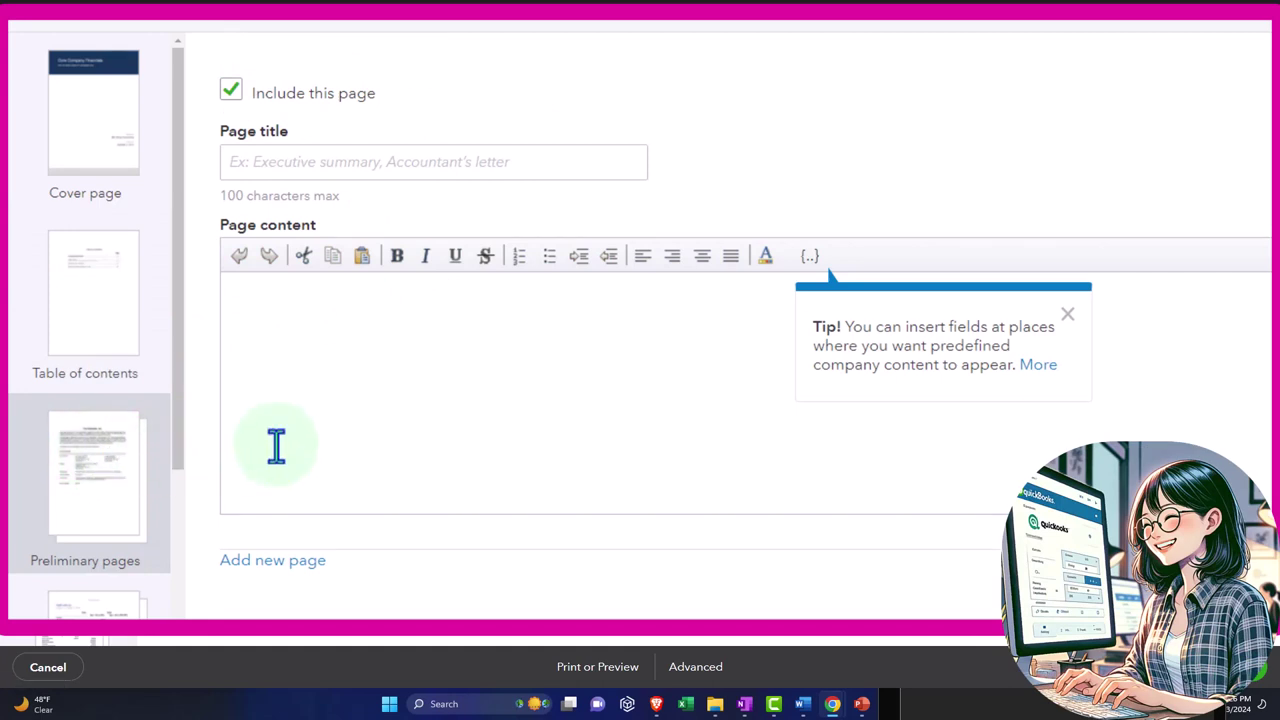
click(302, 430)
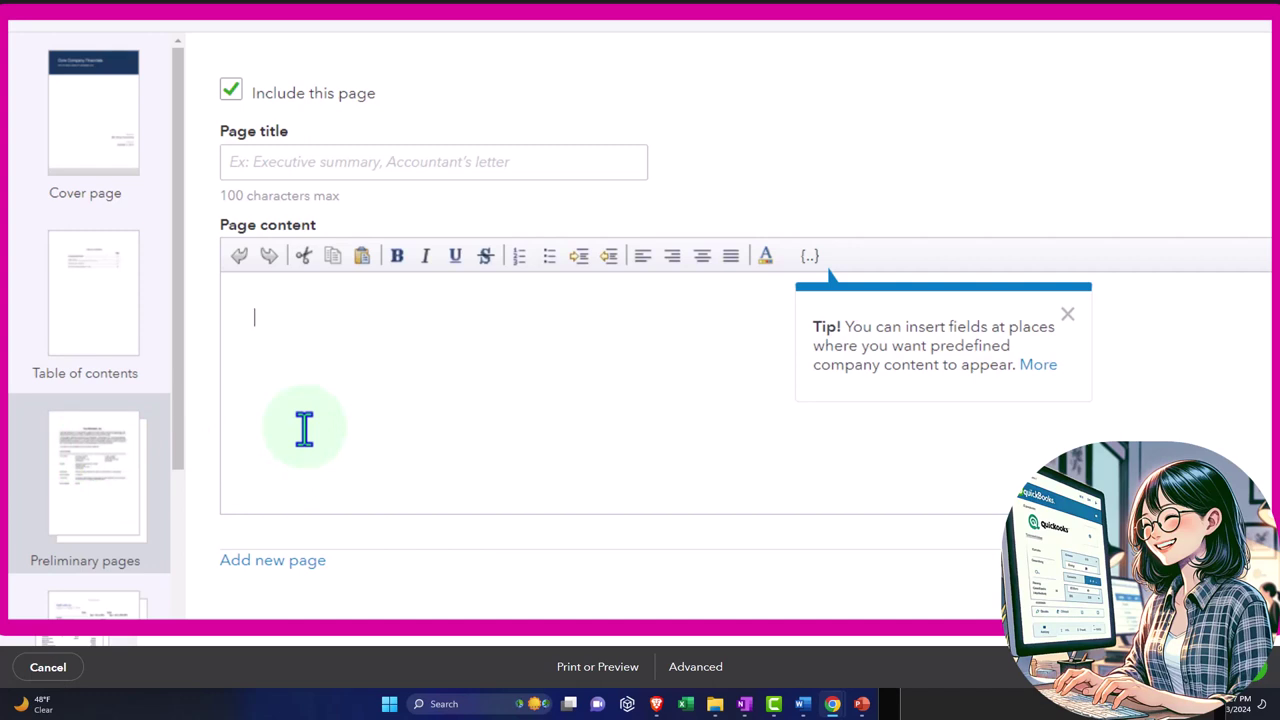
text(Thanks for you bussine)
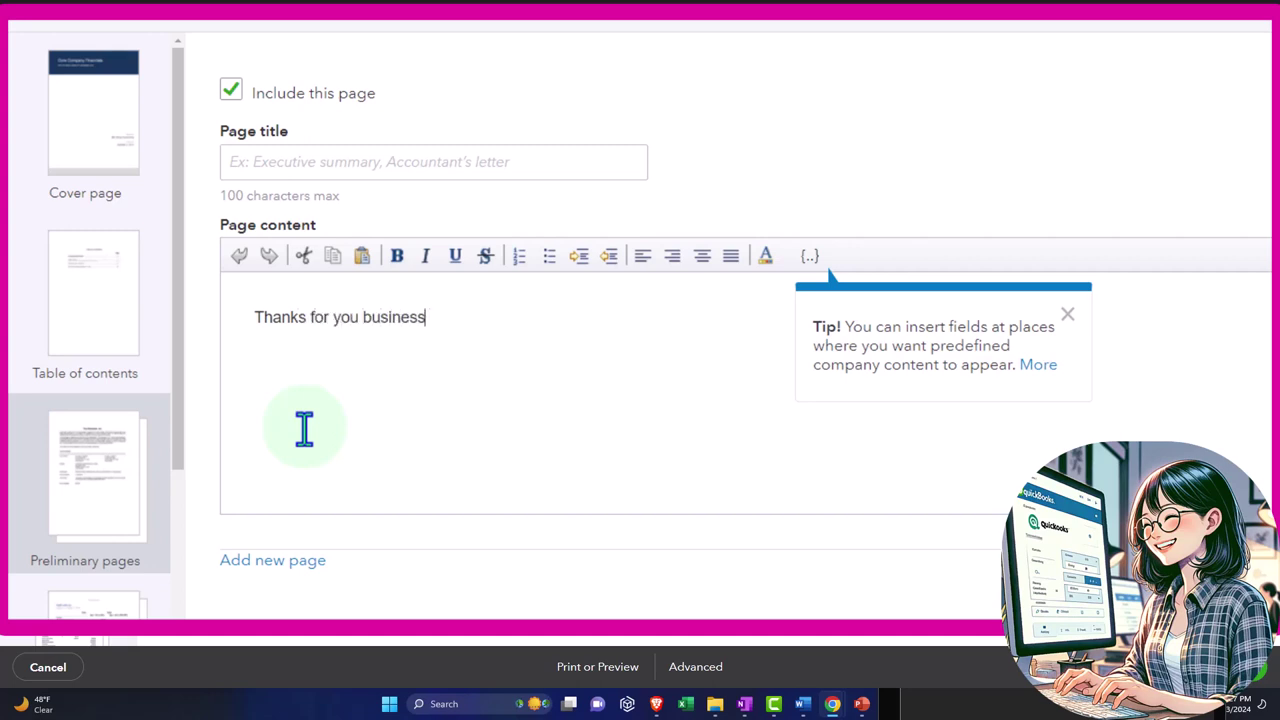
click(1067, 315)
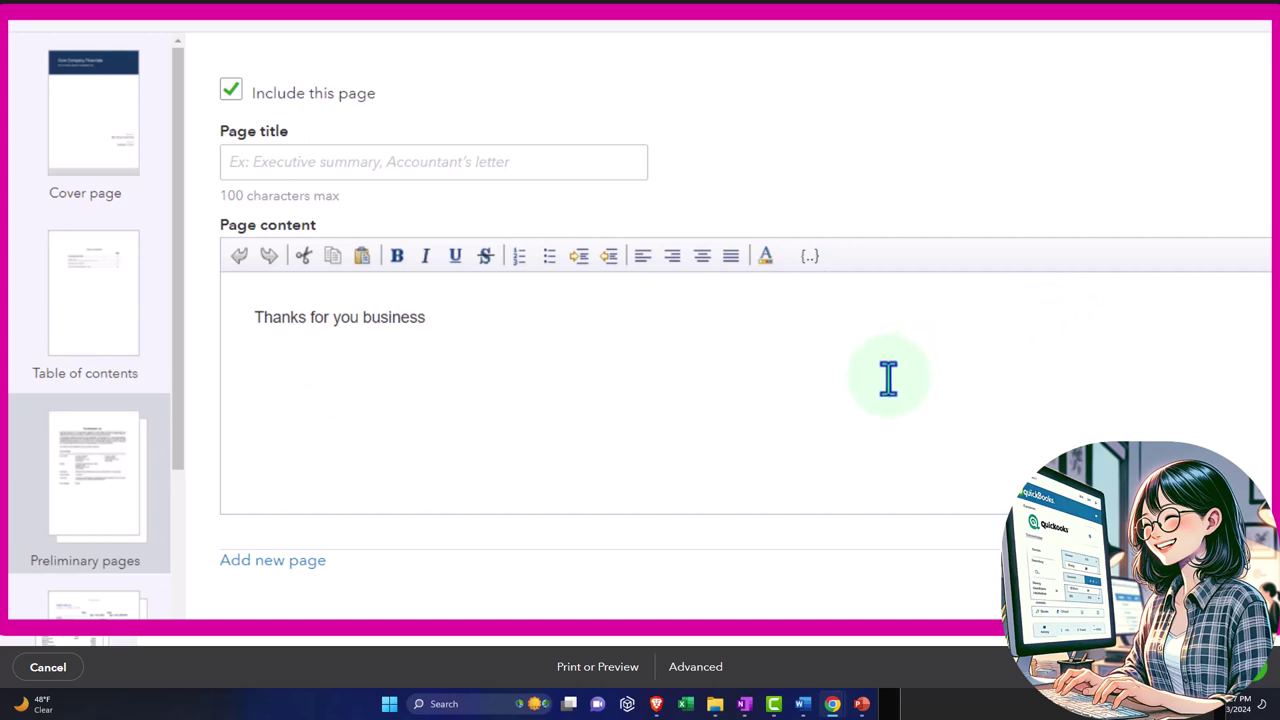
Show the reports included in the template and examine the Profit and Loss report's title, period and comparison settings.
click(118, 398)
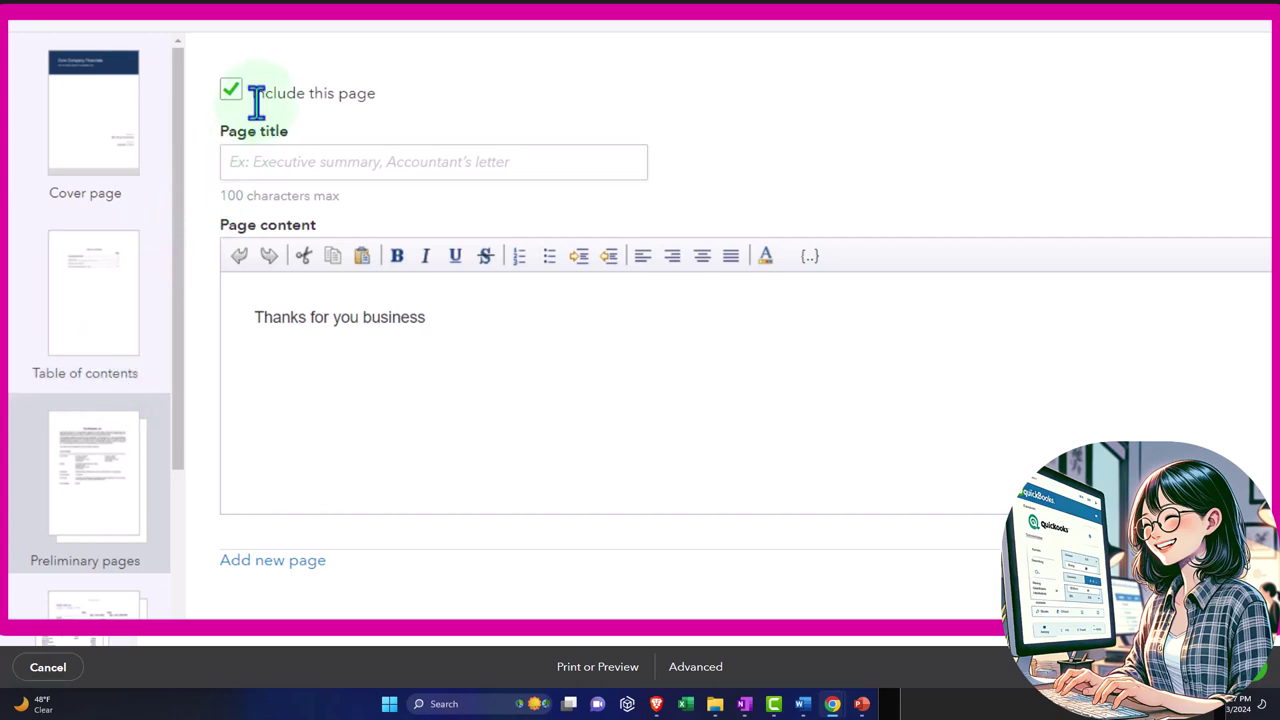
scroll(120, 525, down, 2)
scroll(120, 522, down, 2)
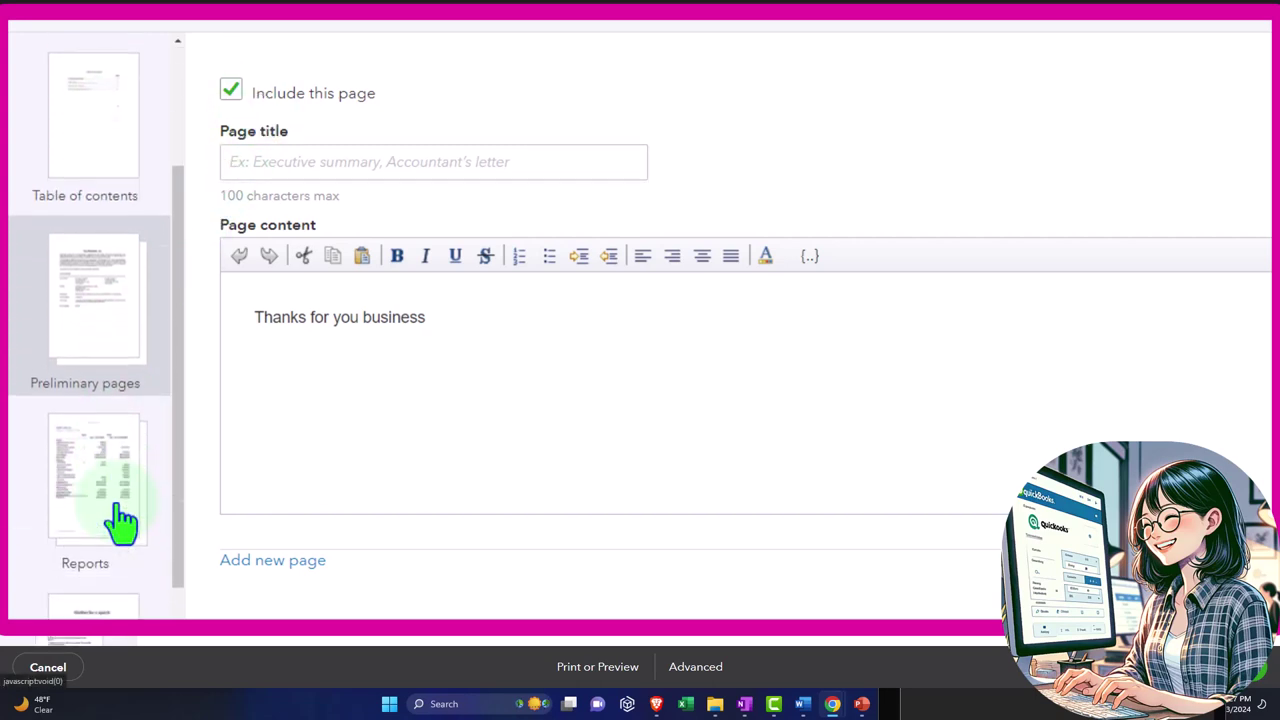
click(120, 420)
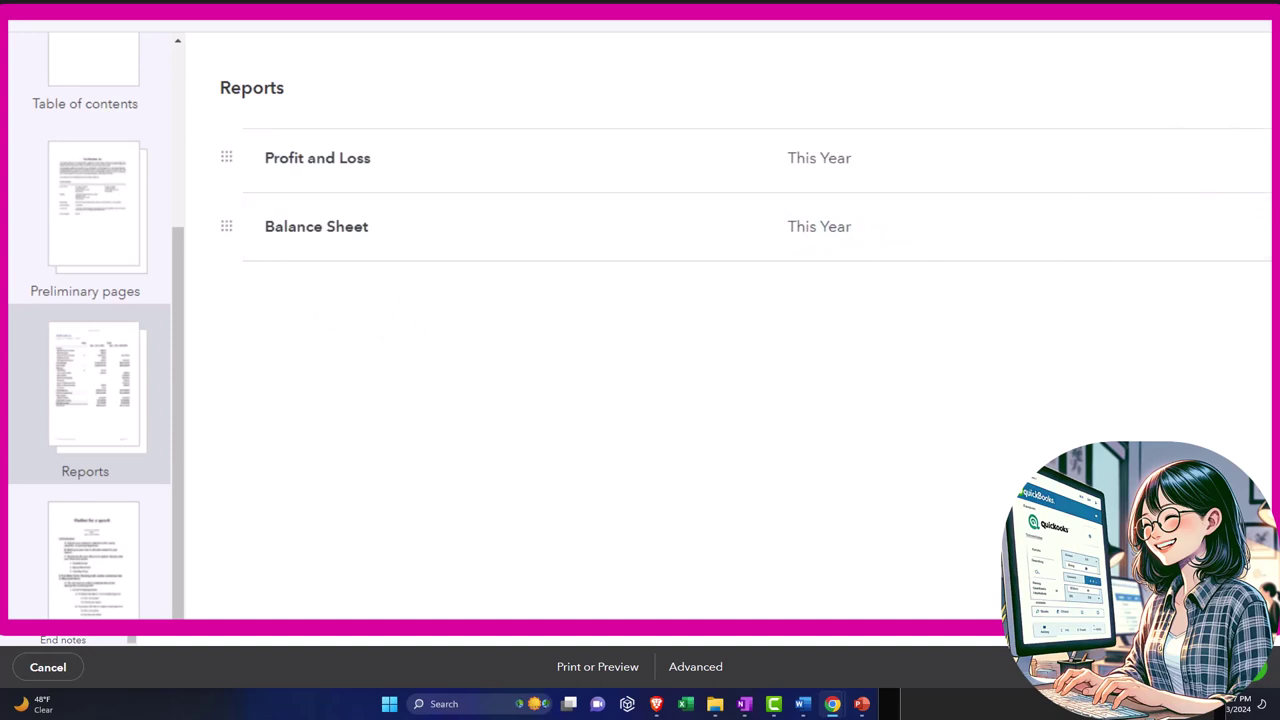
click(500, 158)
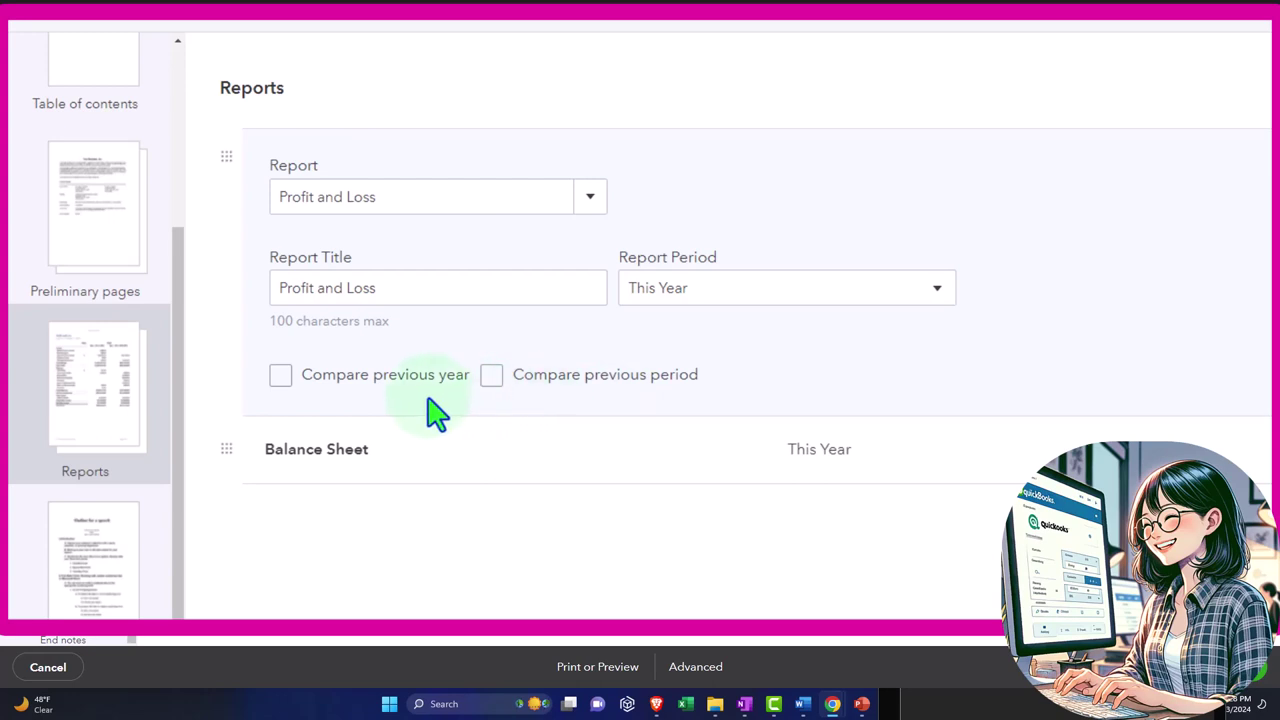
Write "End notes" as the end notes page's content and save the management report.
click(97, 535)
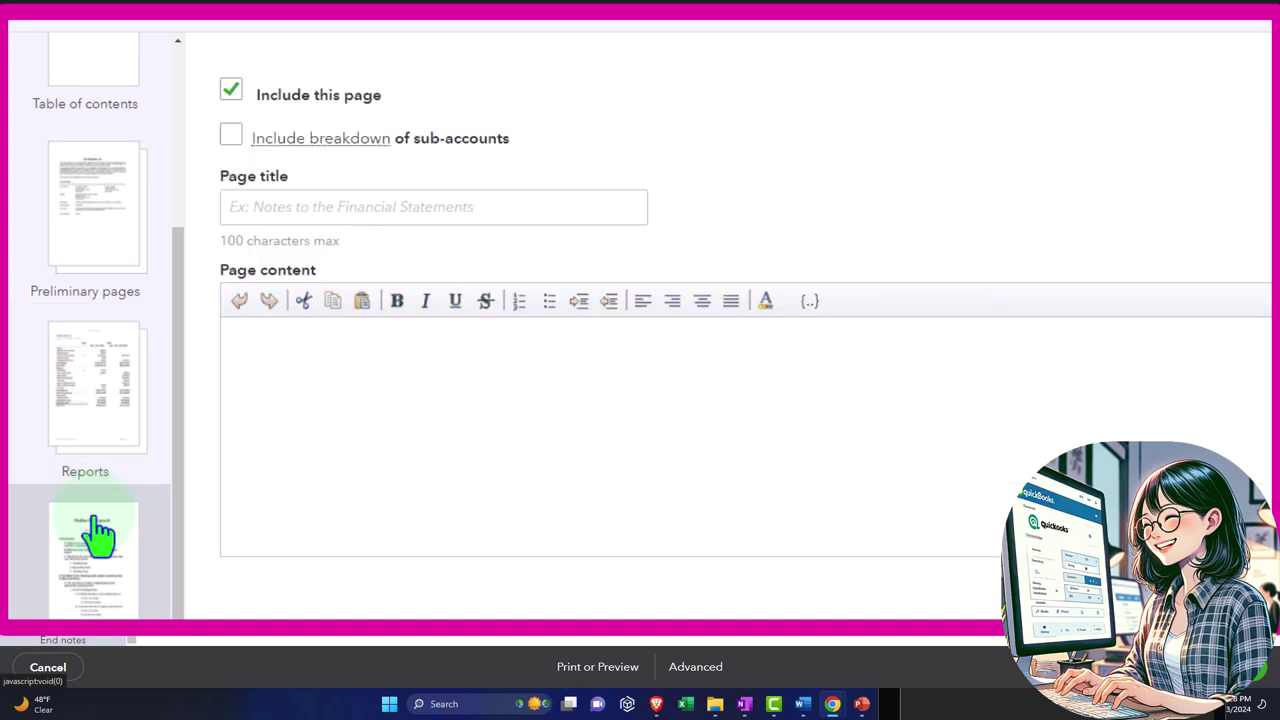
click(343, 380)
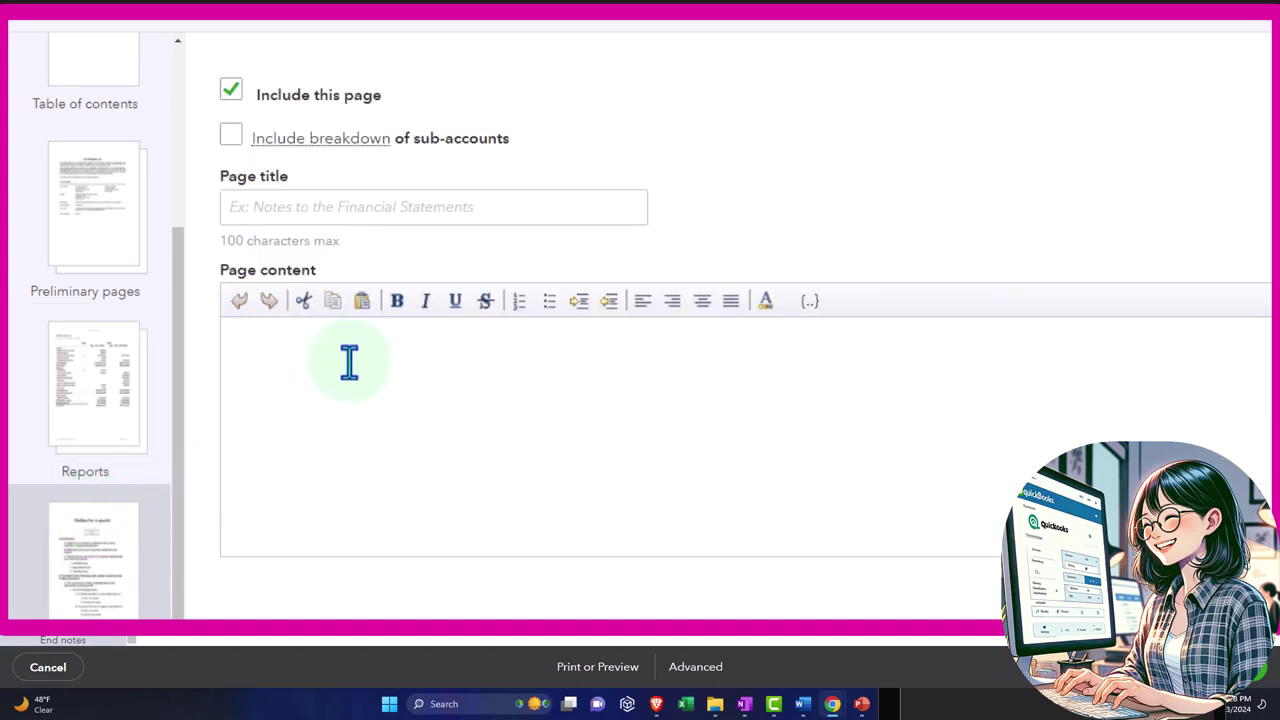
text(End notes)
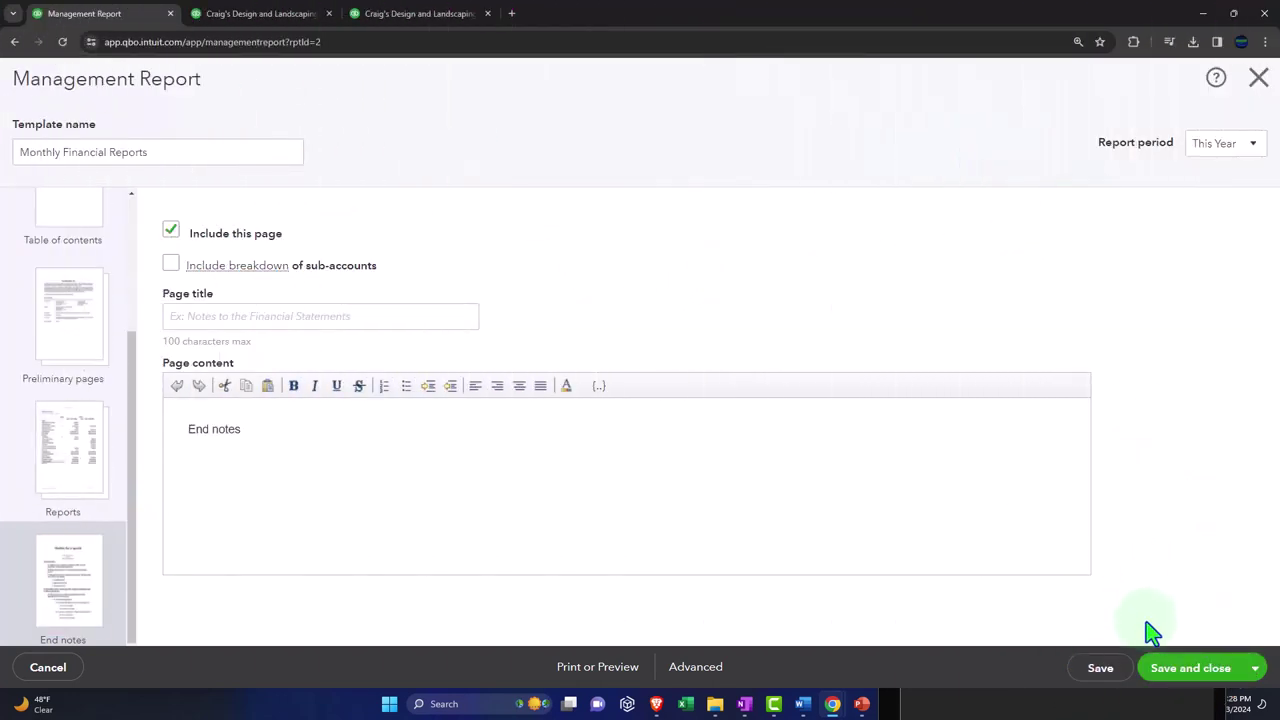
click(1118, 682)
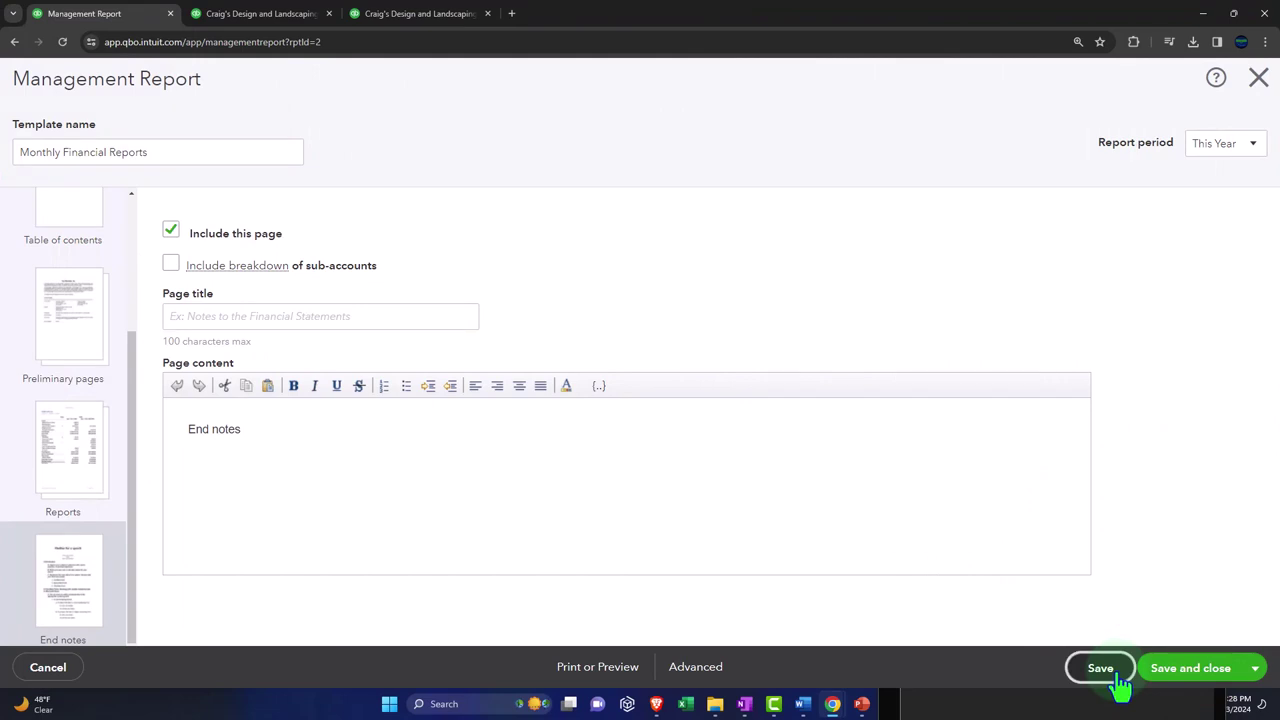
Look through the report's save, export and send options, and open its advanced settings for fields, header and footer.
click(1253, 672)
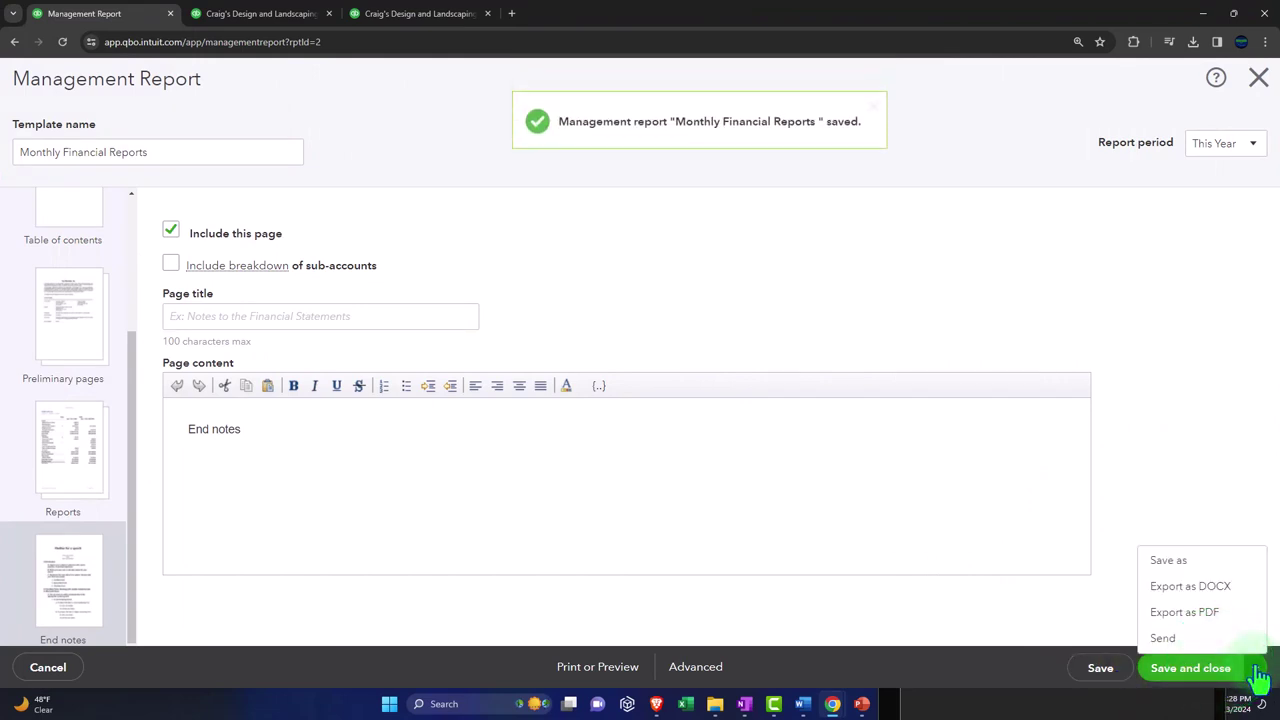
click(1014, 611)
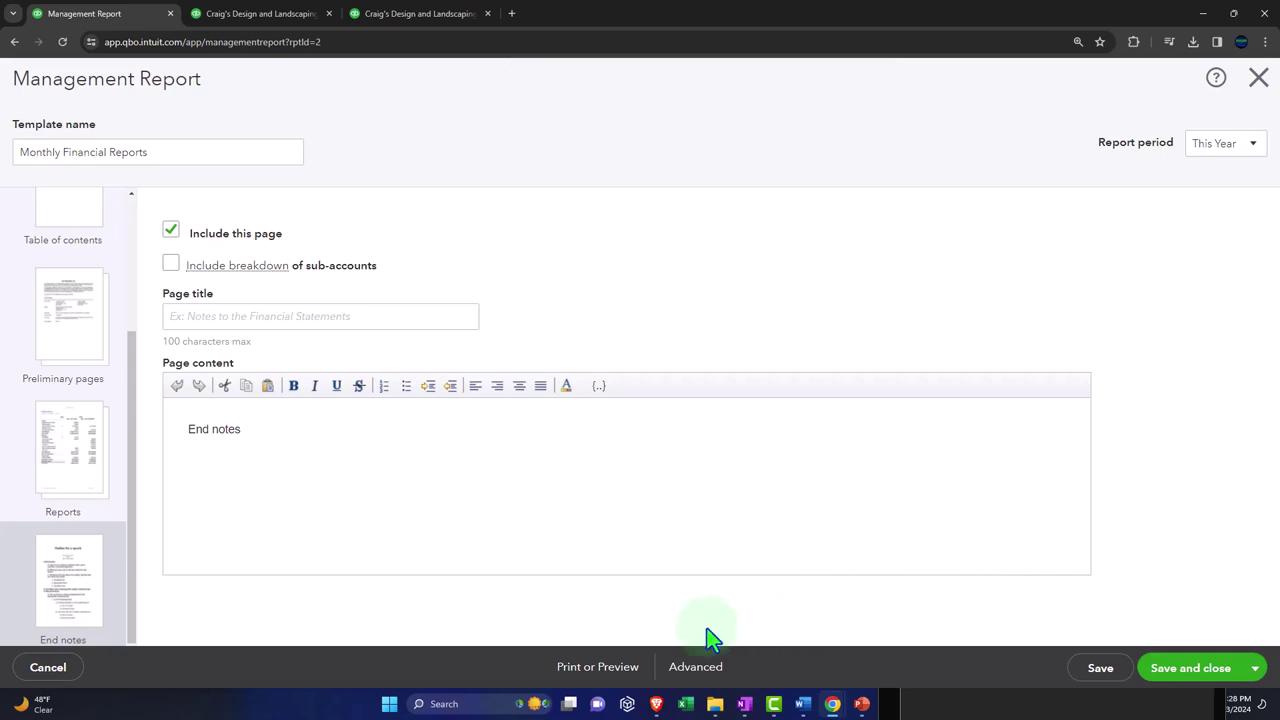
click(593, 672)
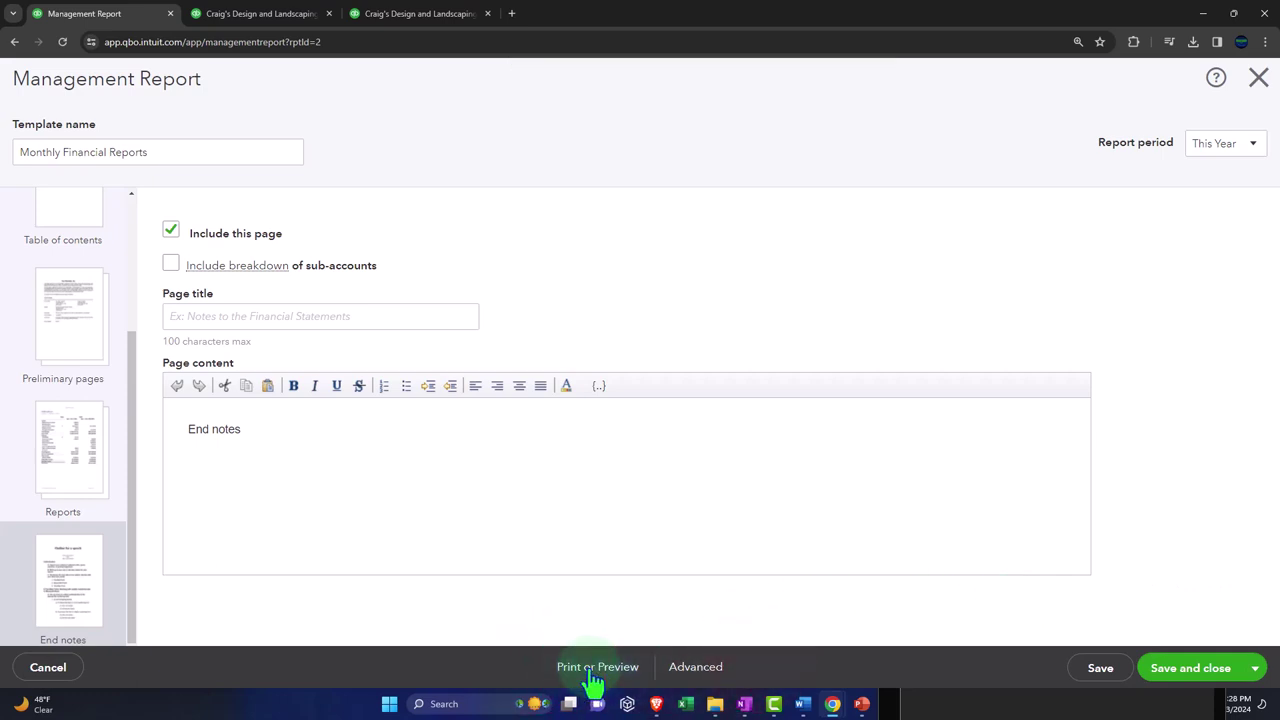
click(702, 682)
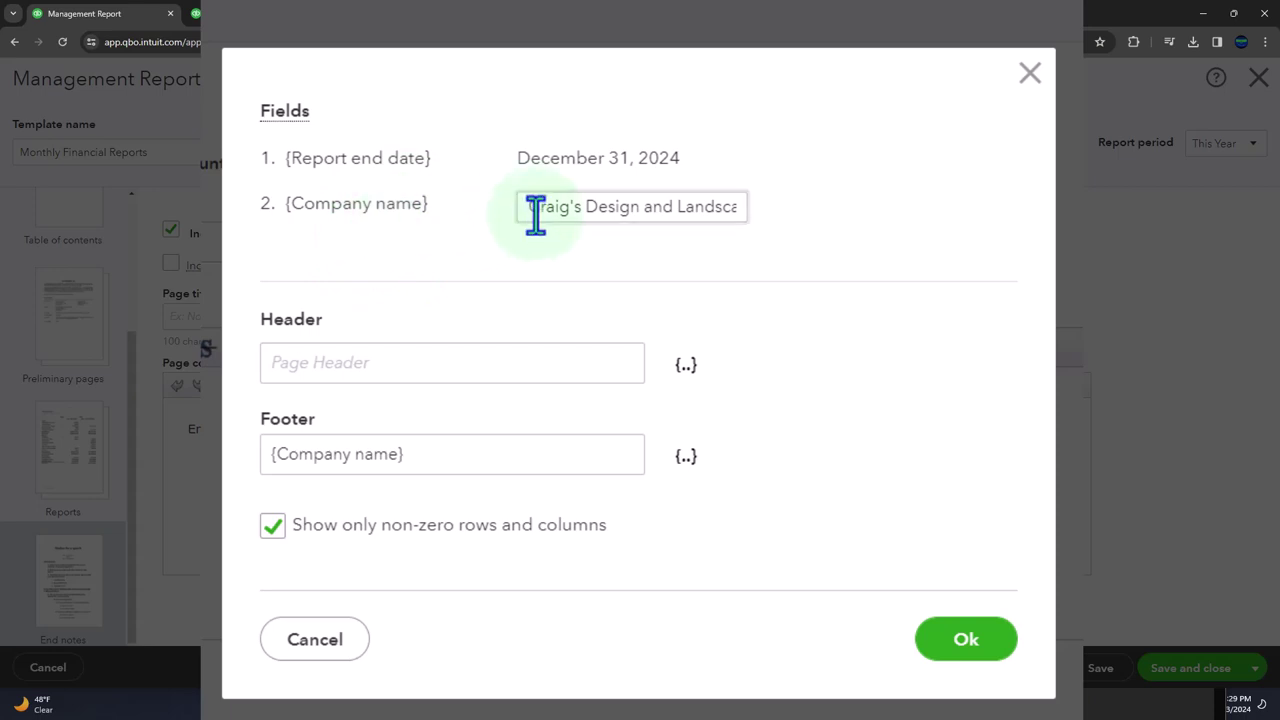
Examine the company name and footer fields in the report's advanced settings, leaving them unchanged and closing the settings.
drag(585, 207, 850, 237)
click(850, 237)
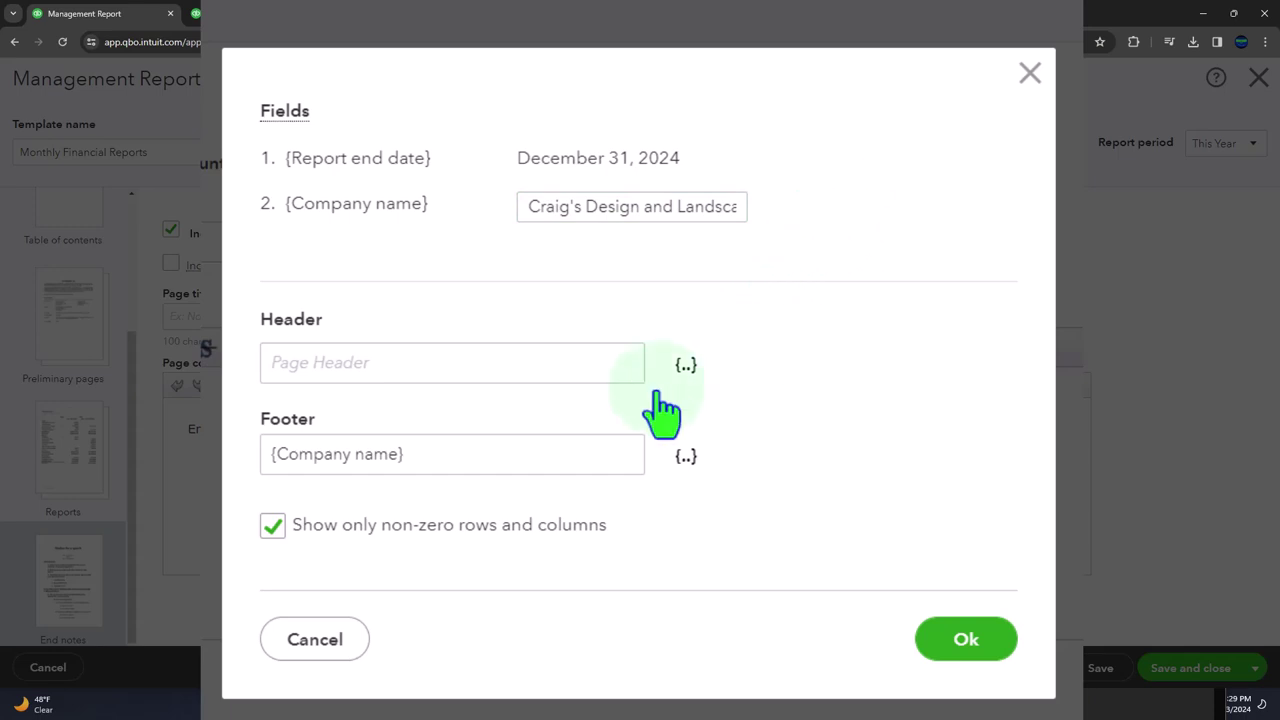
triple_click(468, 460)
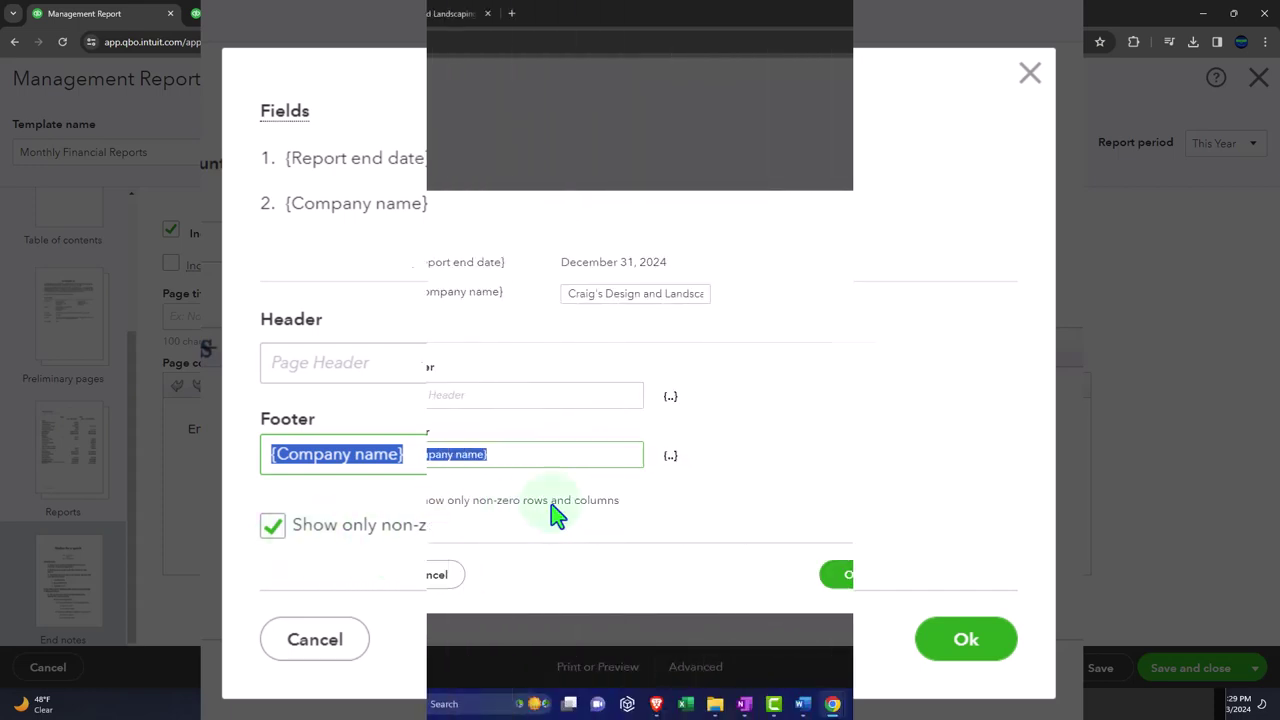
click(893, 210)
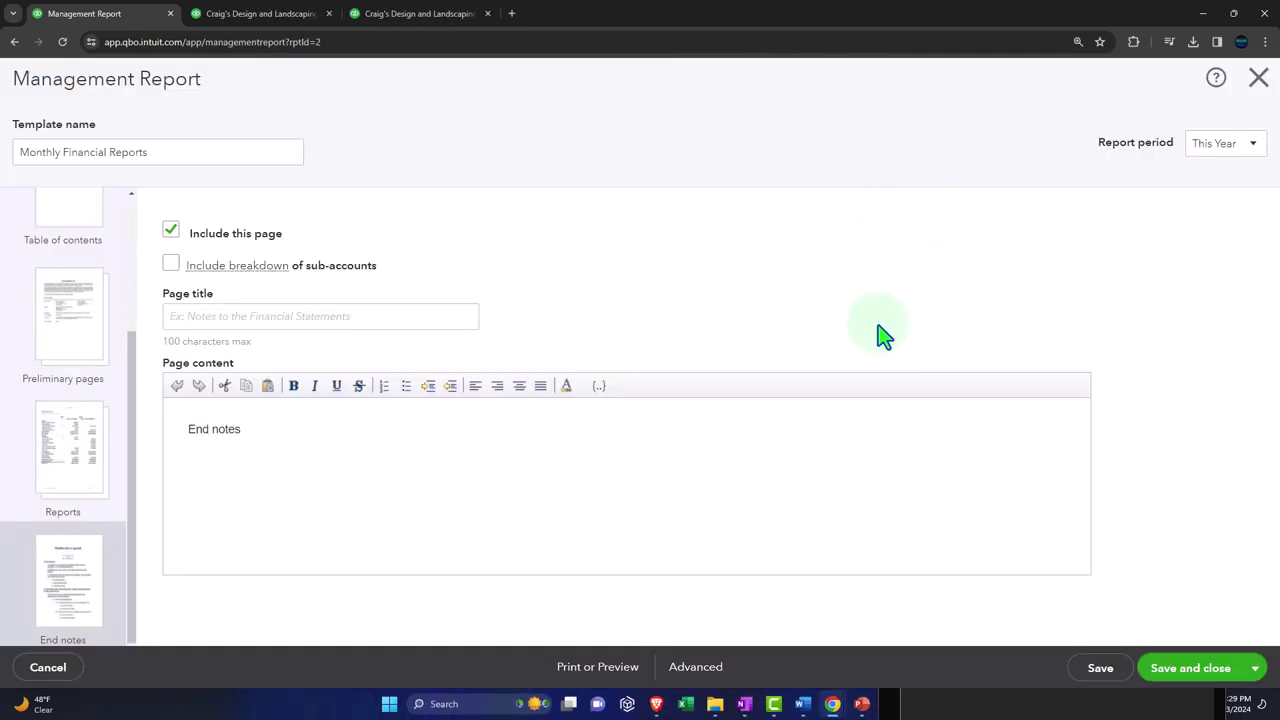
Review the DOCX and PDF export choices available for the management report.
click(1084, 672)
click(1255, 669)
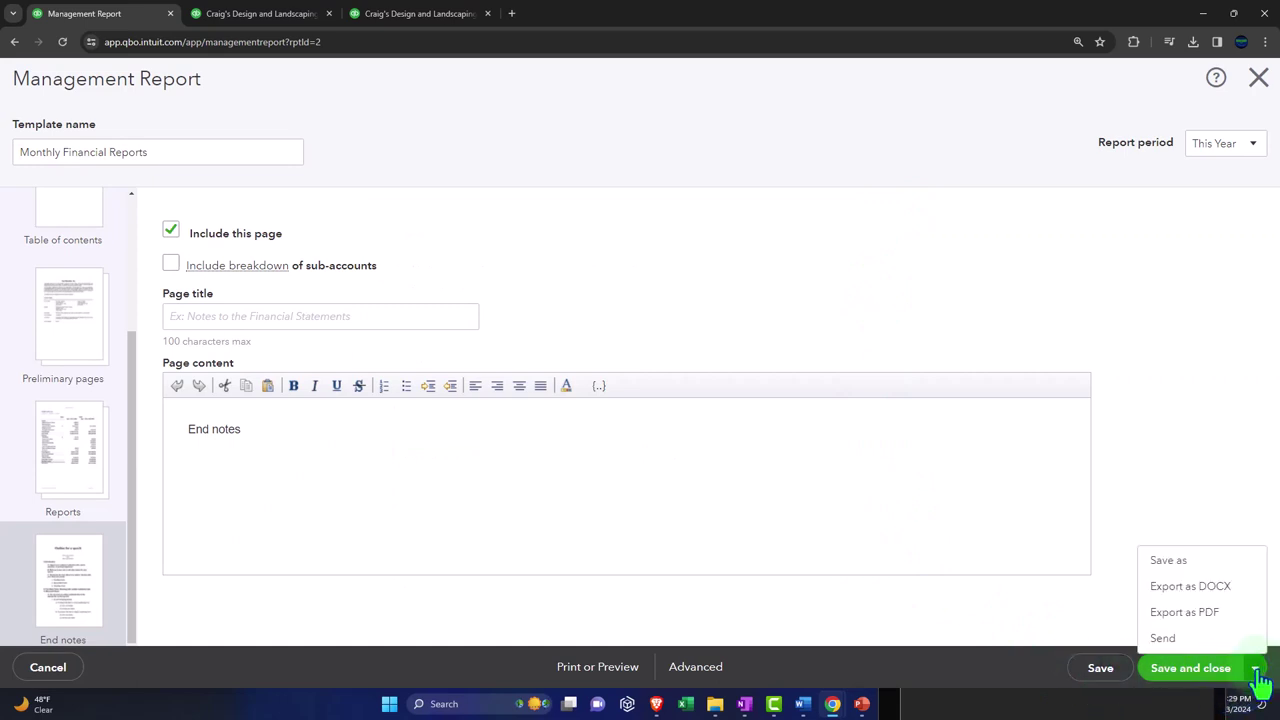
click(1212, 586)
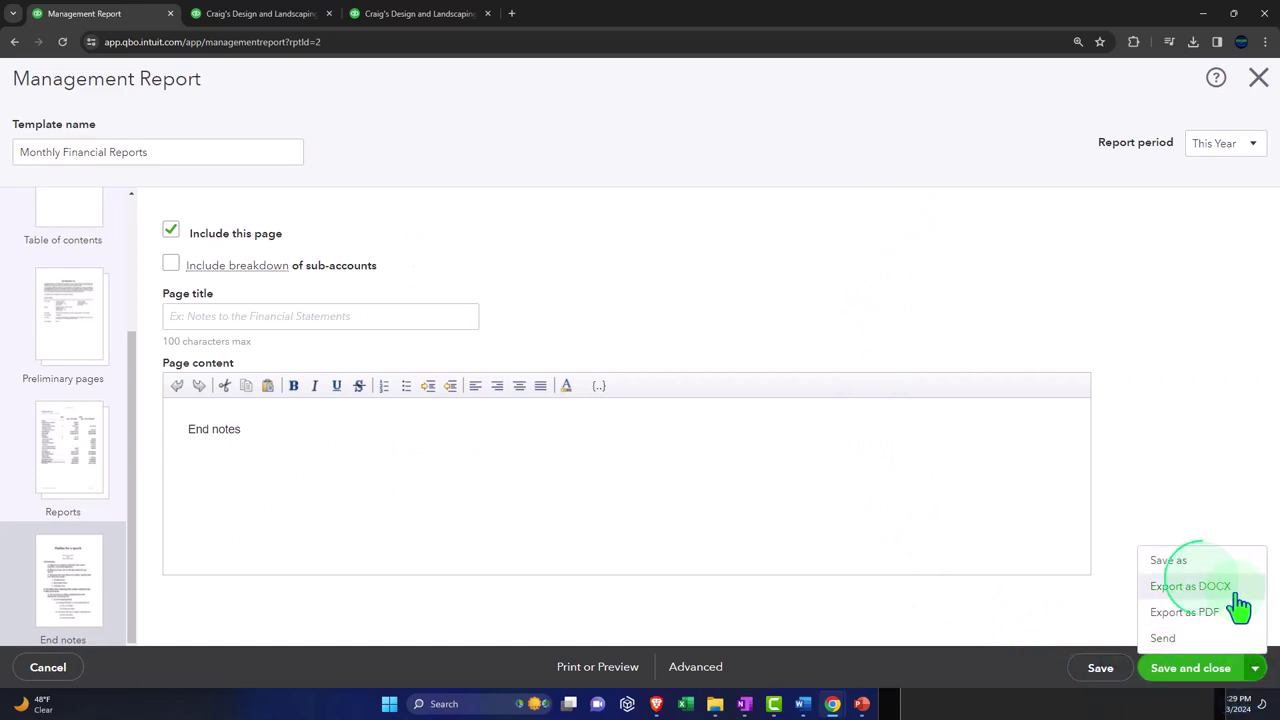
click(962, 676)
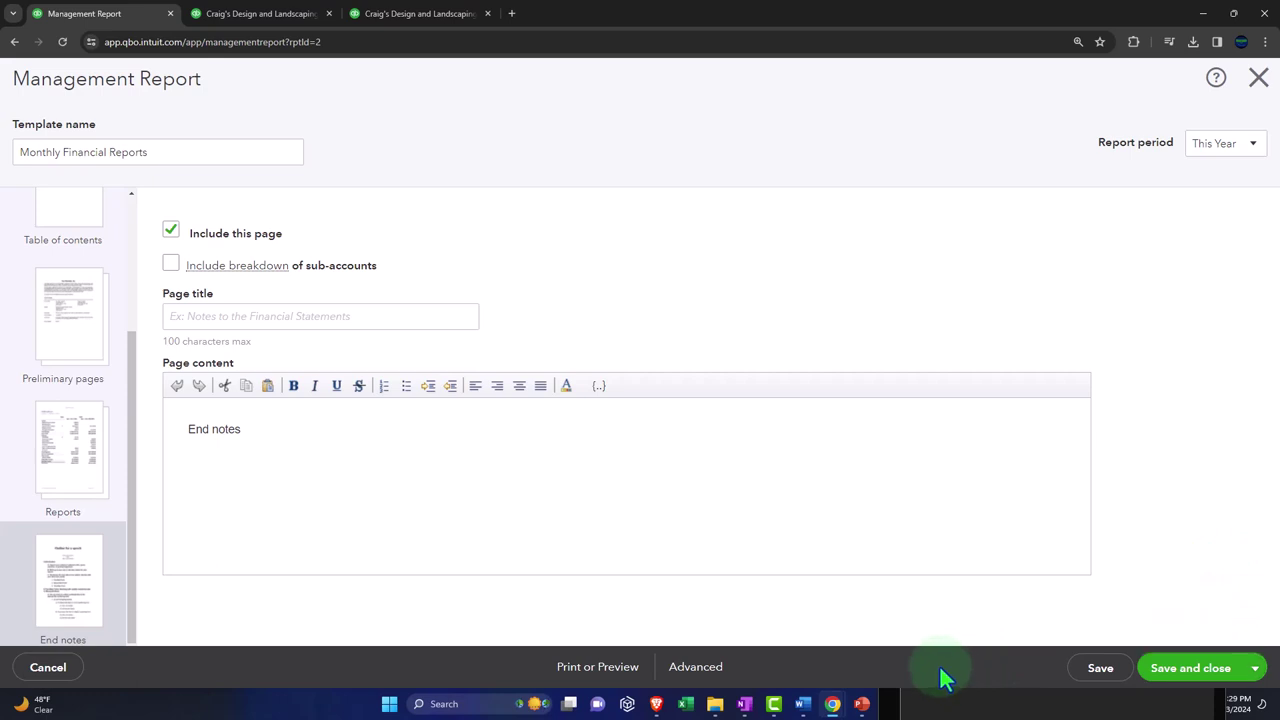
Preview the management report, check its pages from the cover through the financial statements to the last page, and close the preview.
click(580, 670)
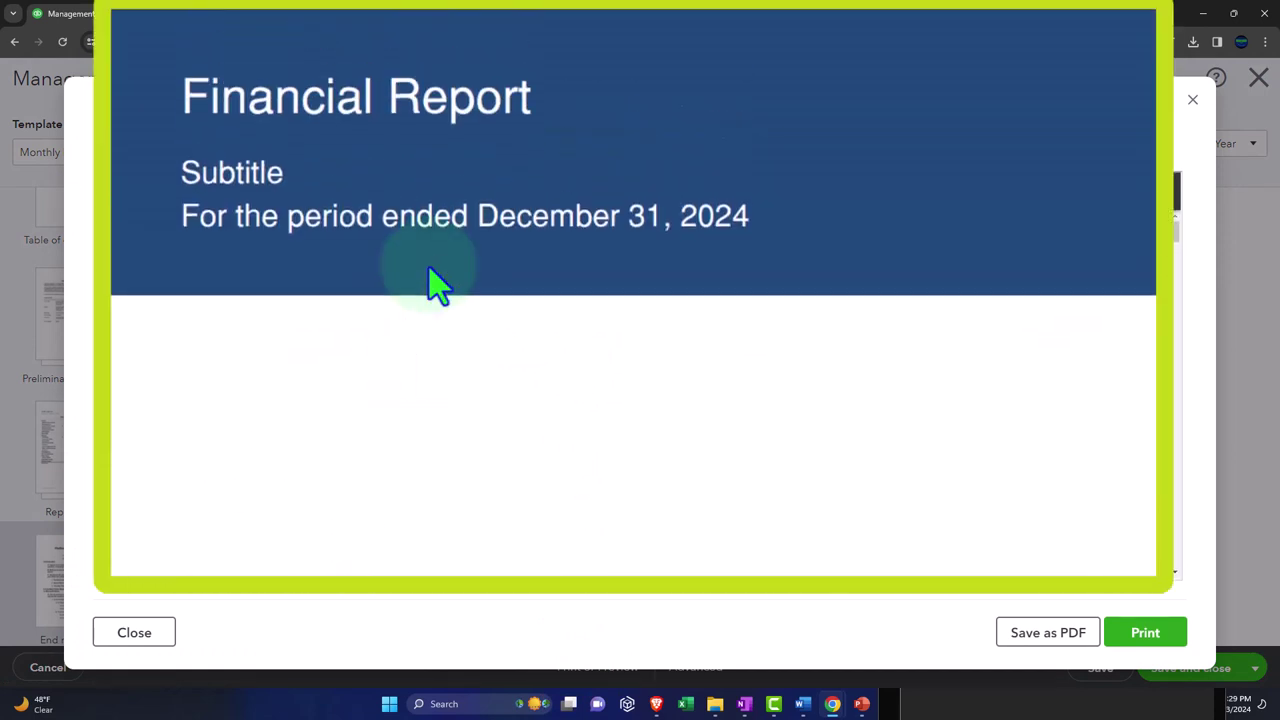
scroll(440, 287, down, 5)
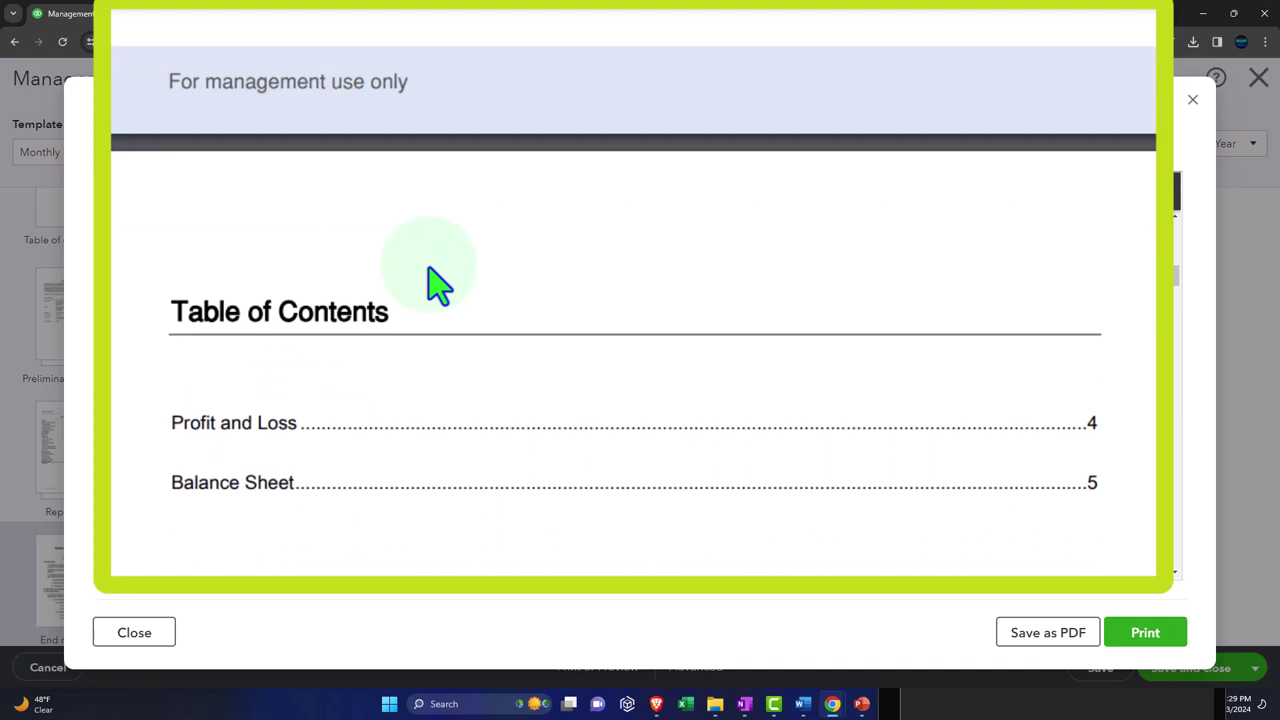
scroll(440, 287, down, 5)
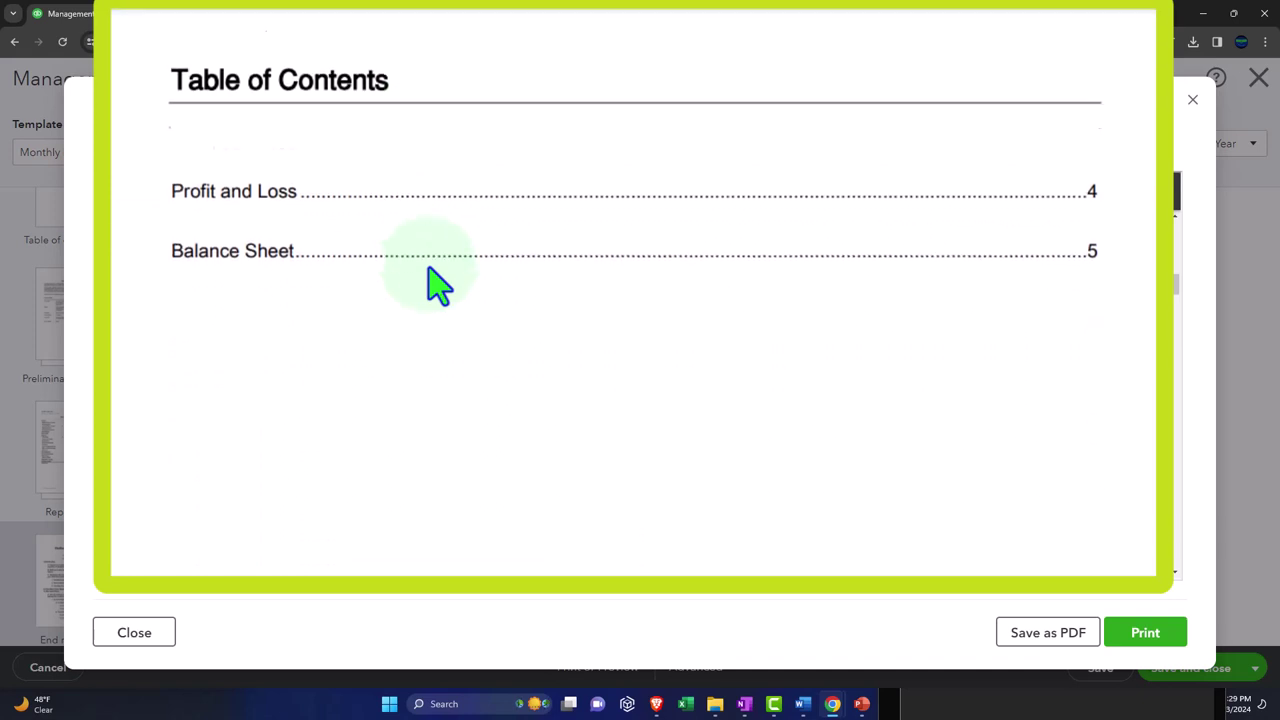
scroll(440, 287, down, 5)
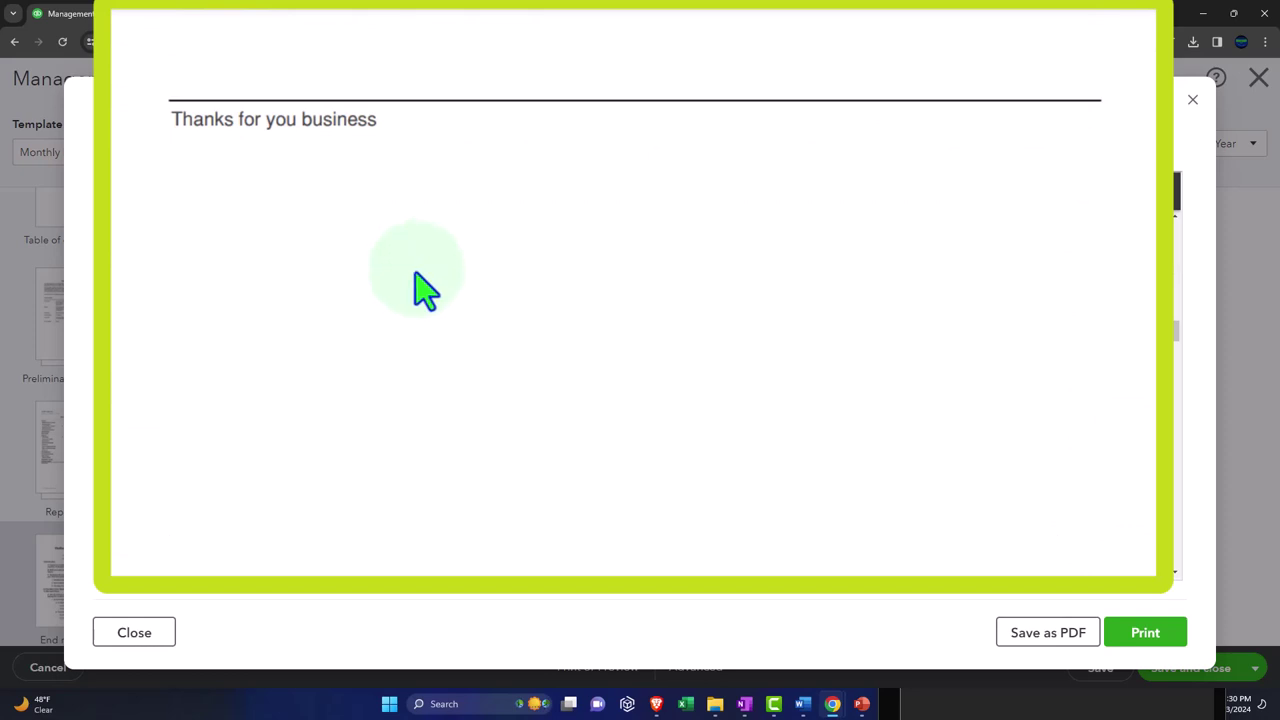
scroll(409, 291, down, 2)
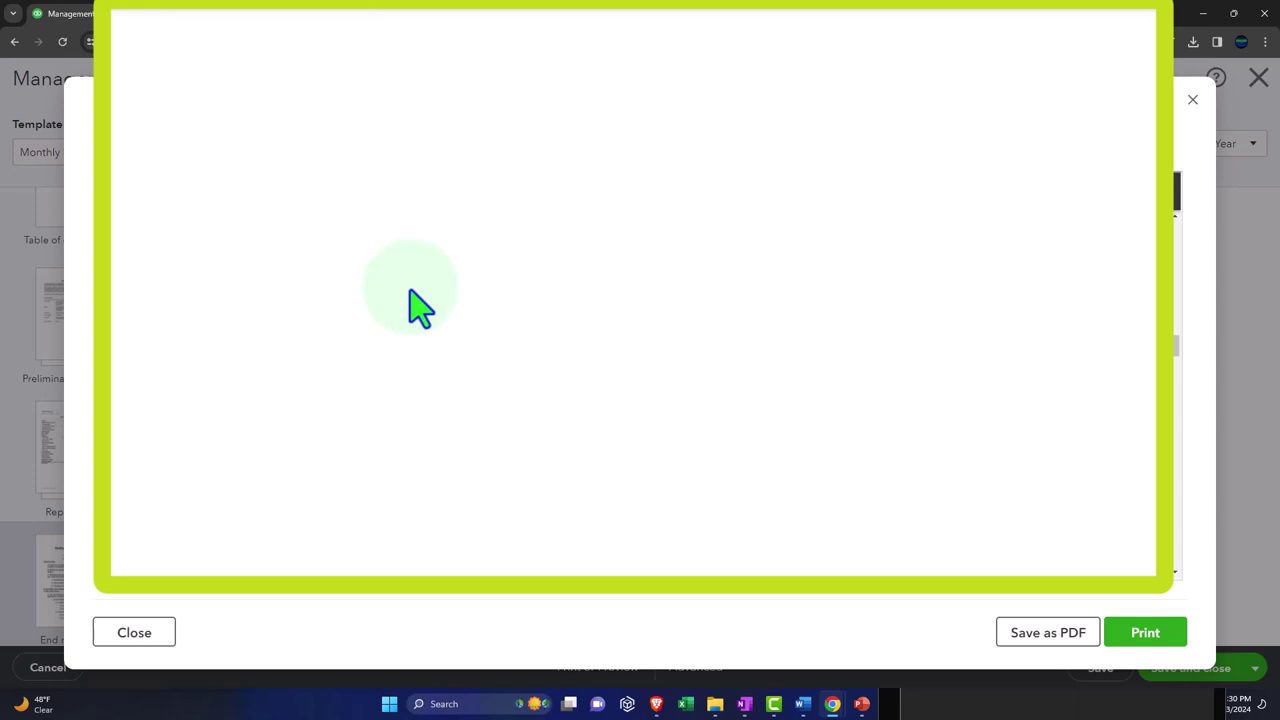
scroll(418, 306, down, 5)
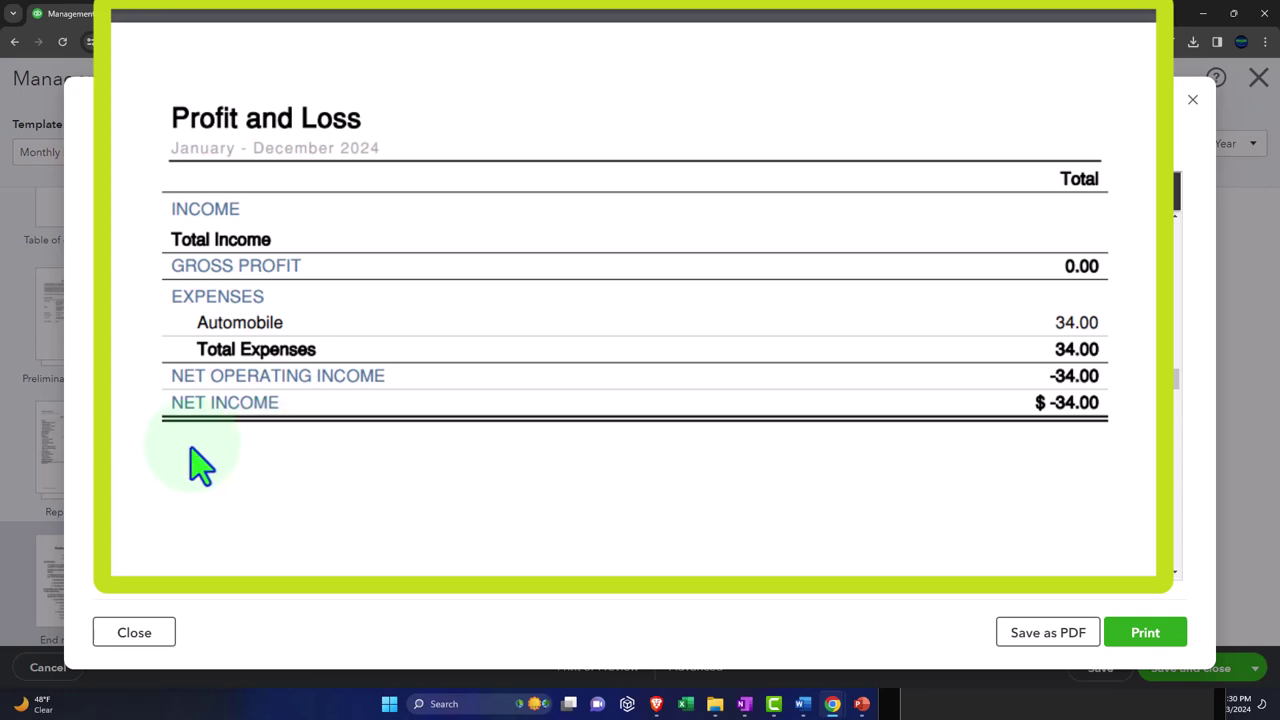
scroll(200, 460, down, 3)
scroll(200, 460, down, 10)
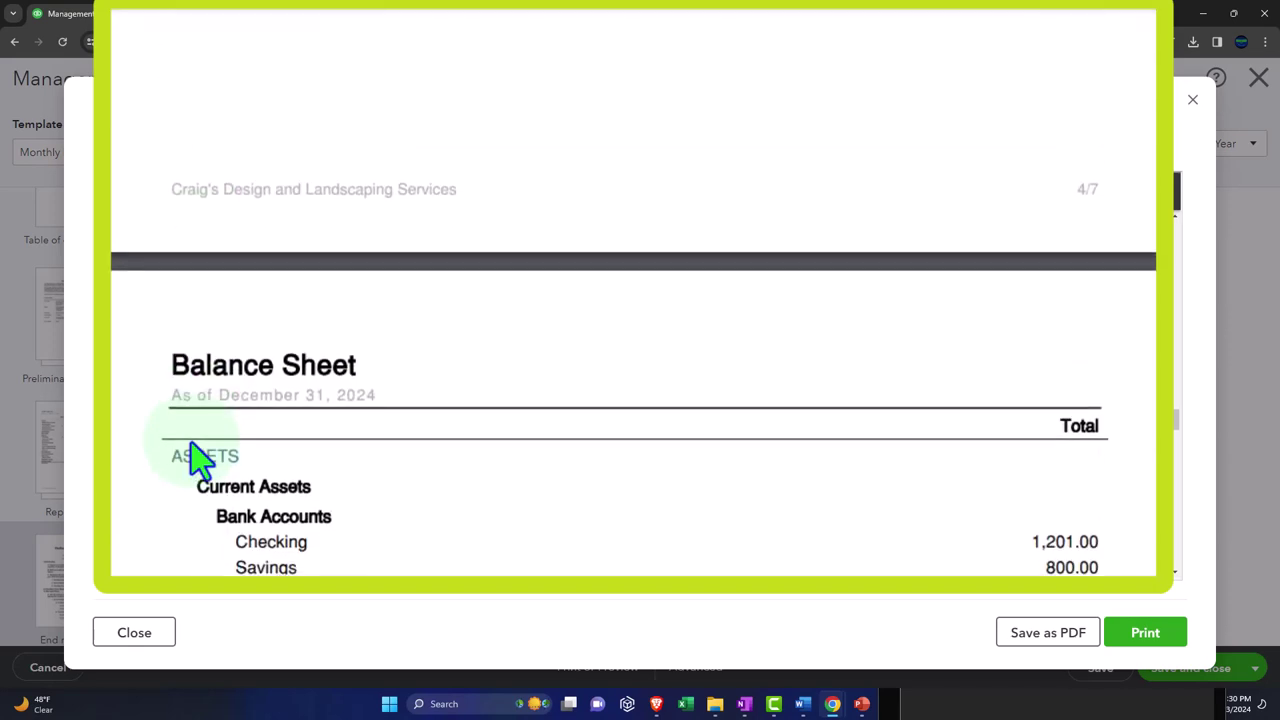
scroll(200, 460, down, 15)
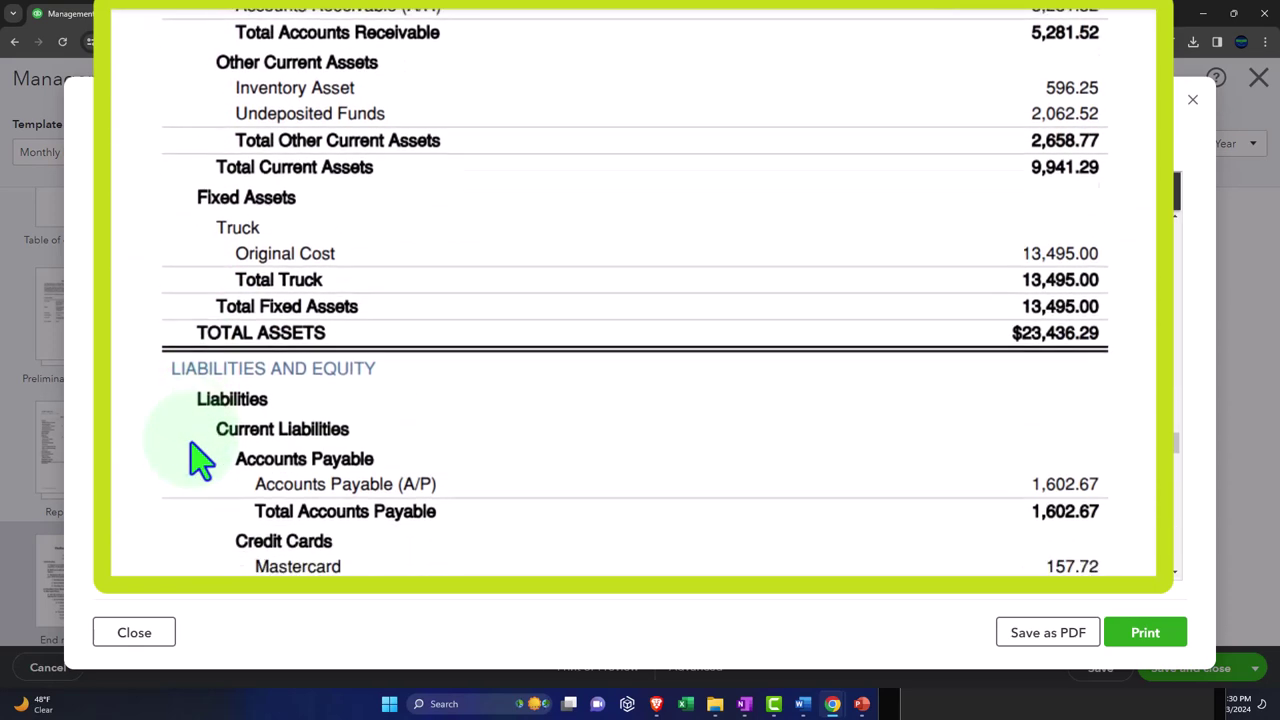
scroll(350, 505, down, 15)
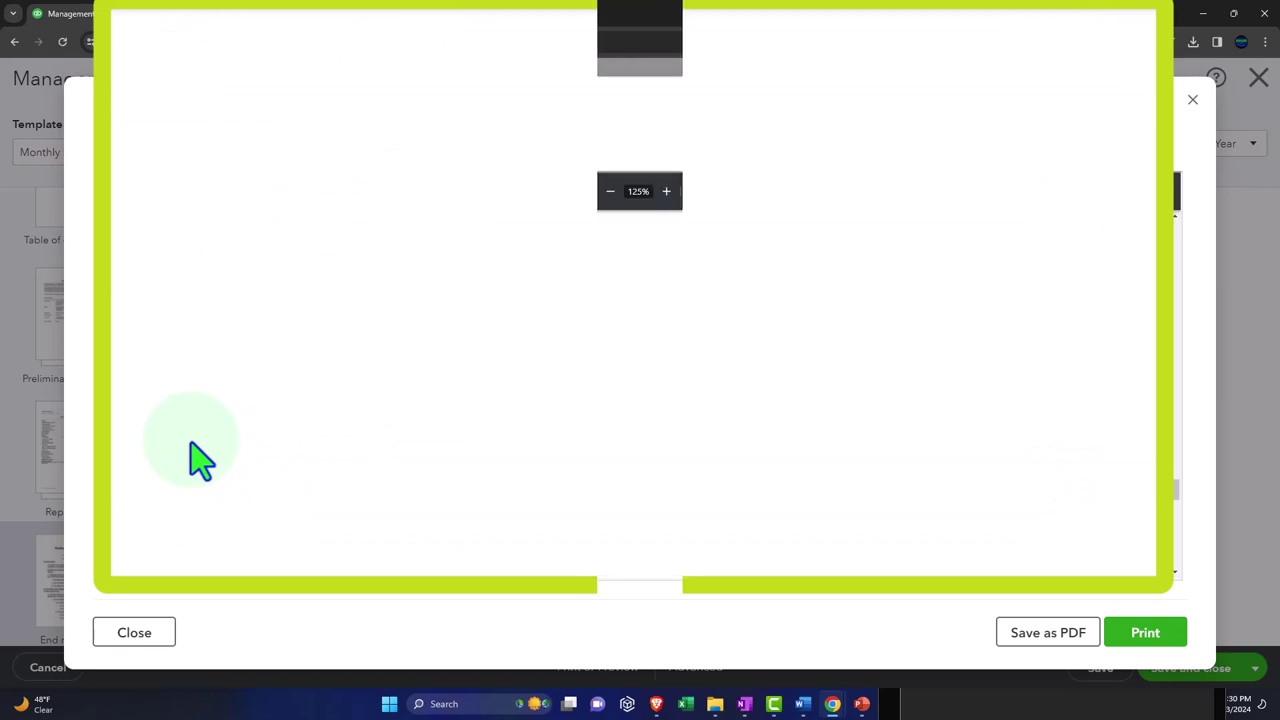
scroll(350, 495, down, 5)
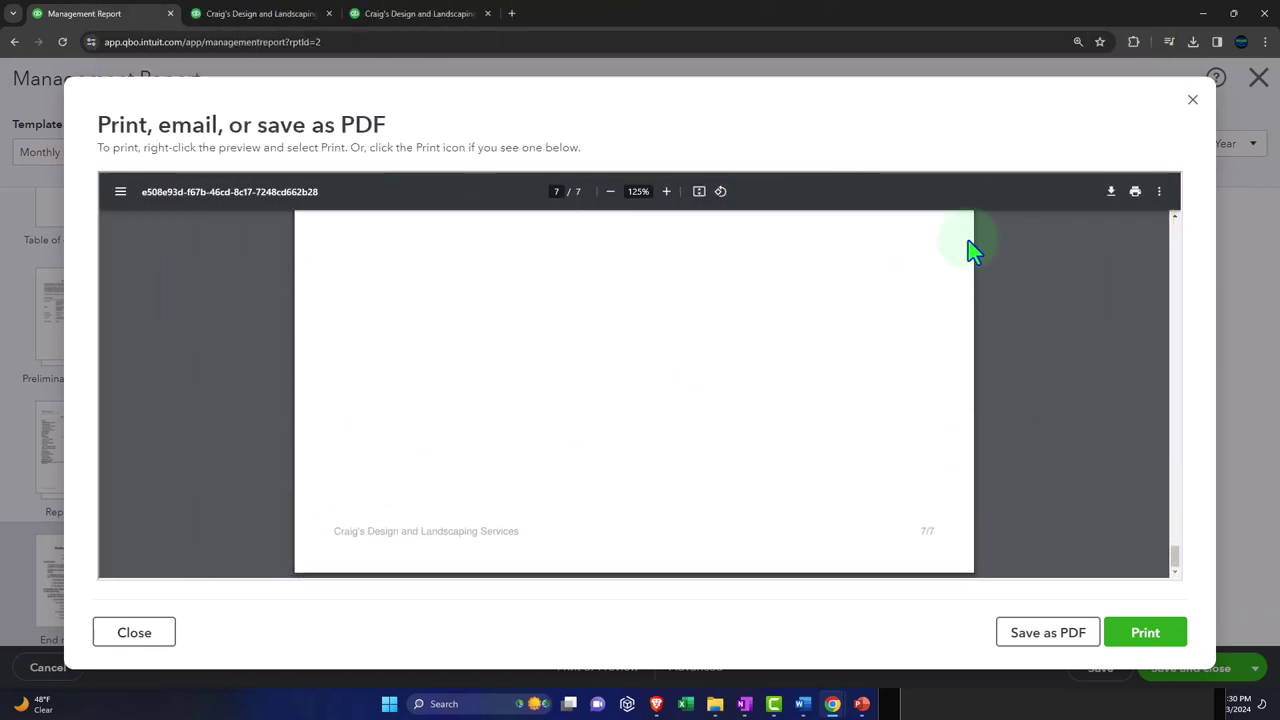
click(1192, 101)
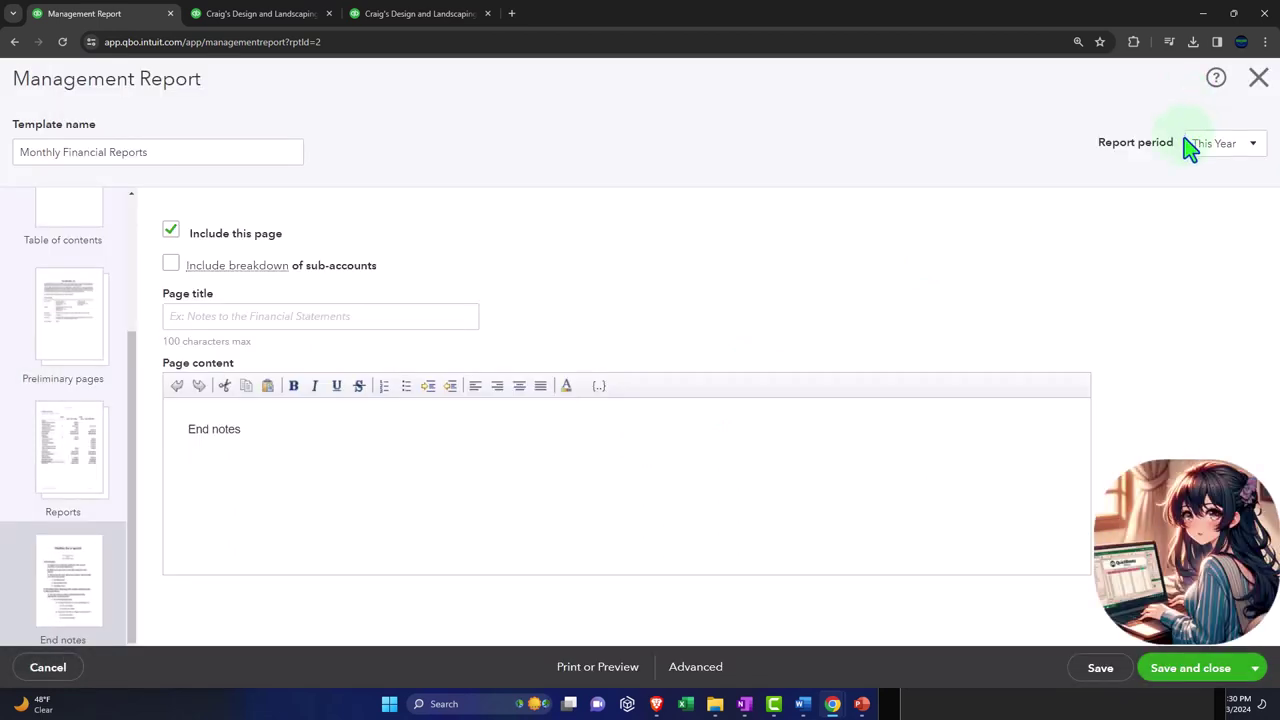
Set the management report's period to Custom, from 01/01/2023 to 12/31/2023, and save the report.
click(1262, 146)
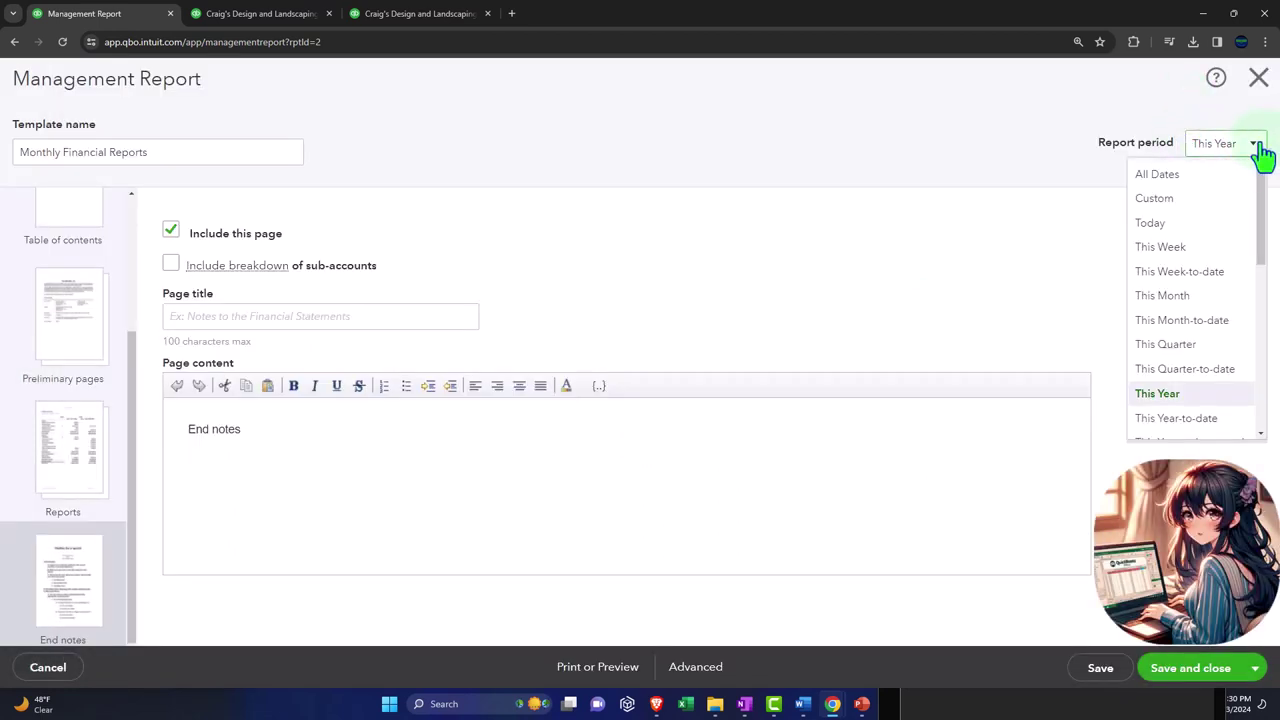
click(1215, 207)
click(1017, 143)
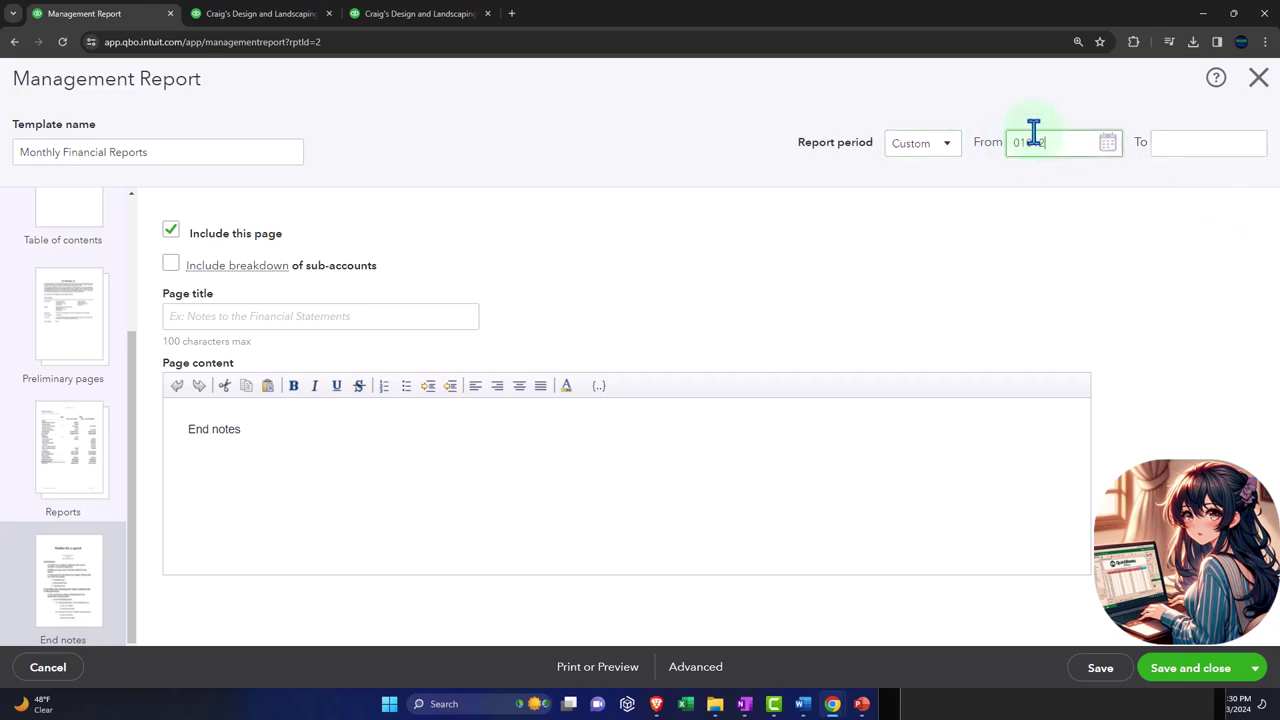
key(Tab)
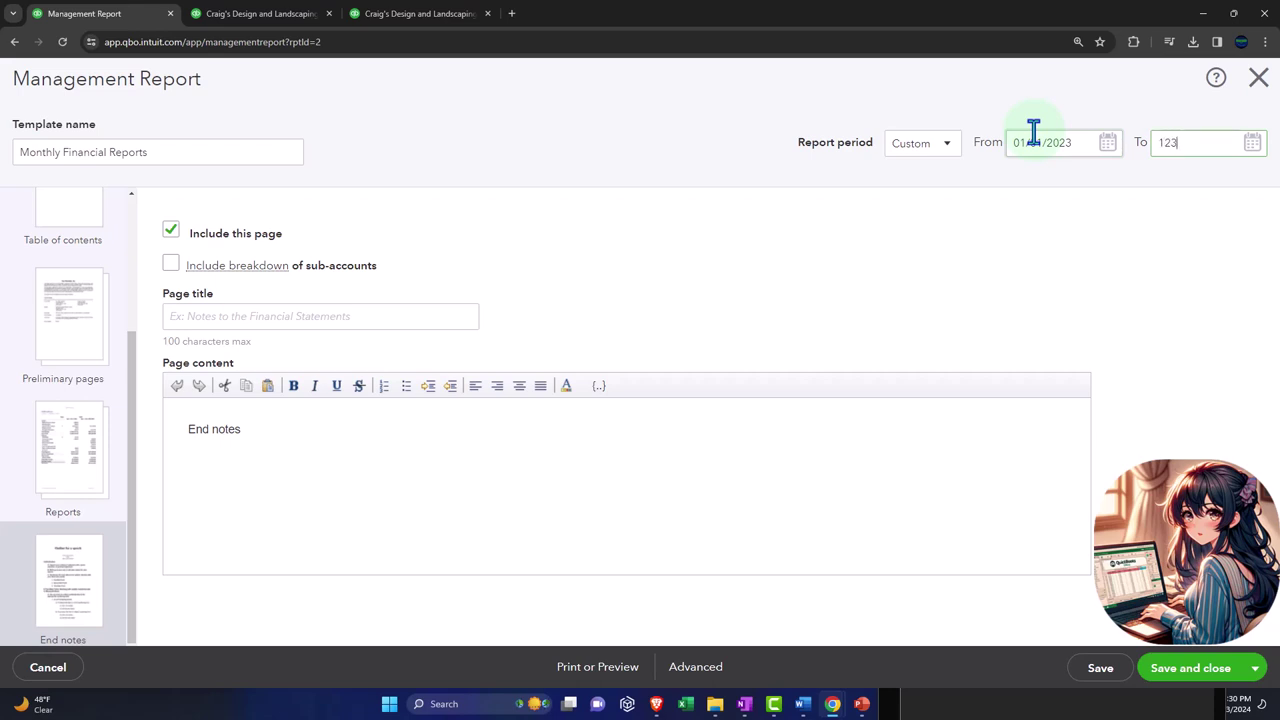
key(Tab)
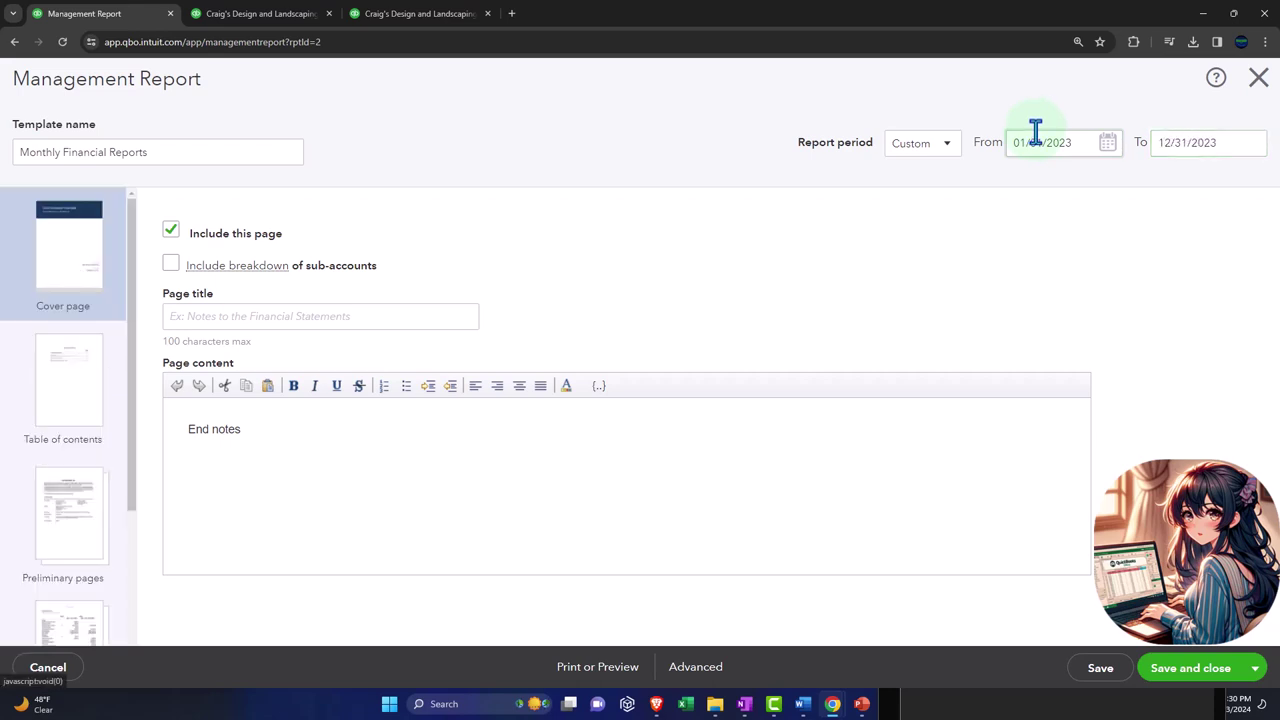
click(1100, 667)
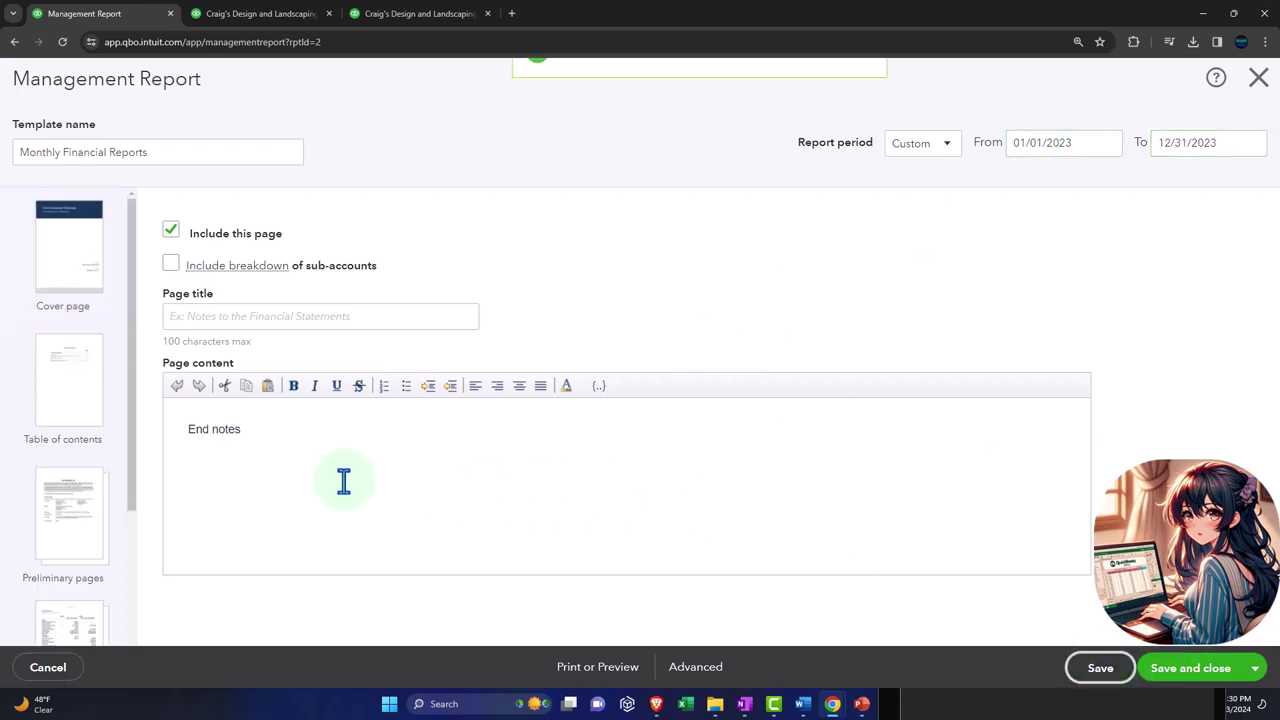
Check the management report's preliminary page, table of contents and cover page.
click(80, 495)
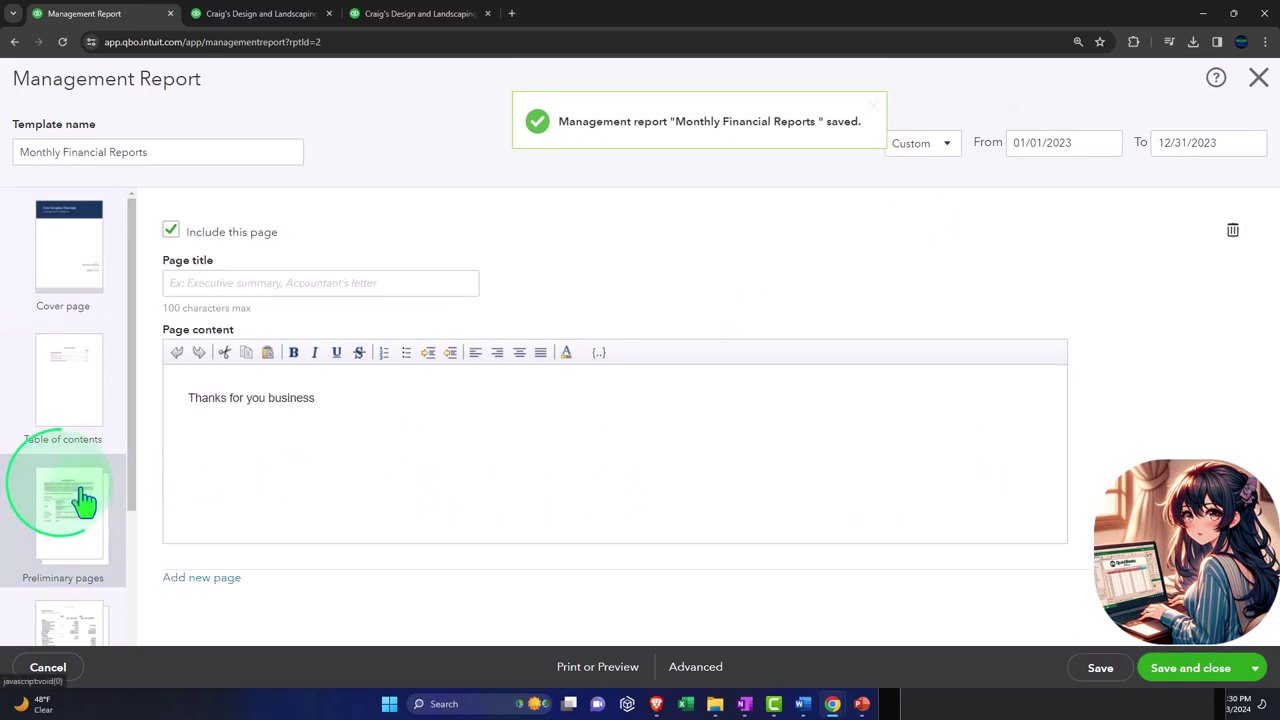
click(80, 395)
click(70, 275)
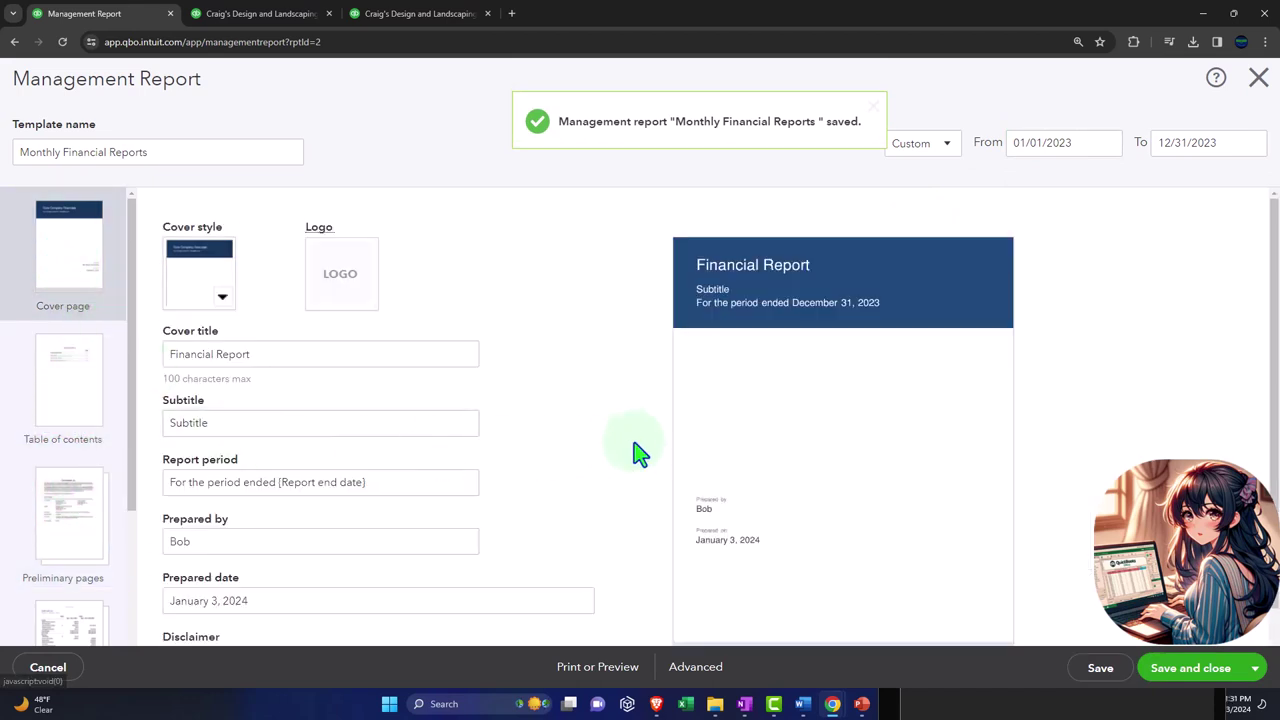
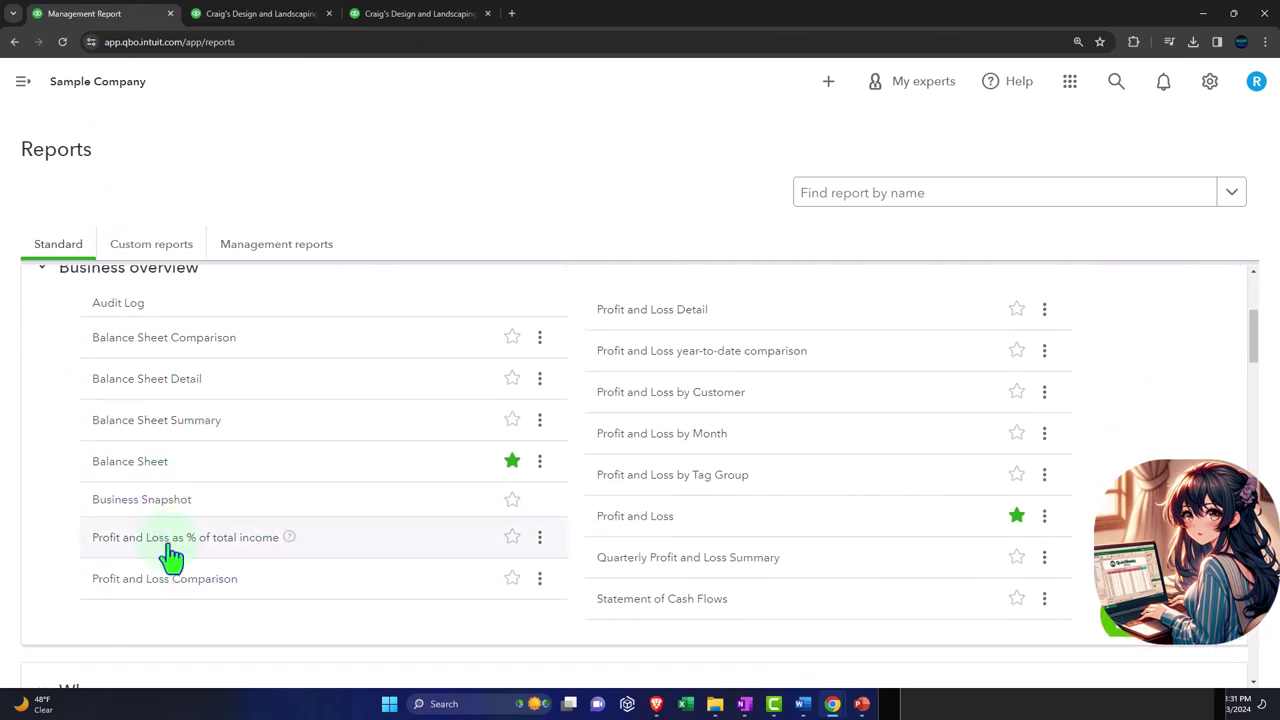
Open the Balance Sheet Summary report in a new browser tab and collapse the navigation menu there.
right_click(156, 422)
click(168, 431)
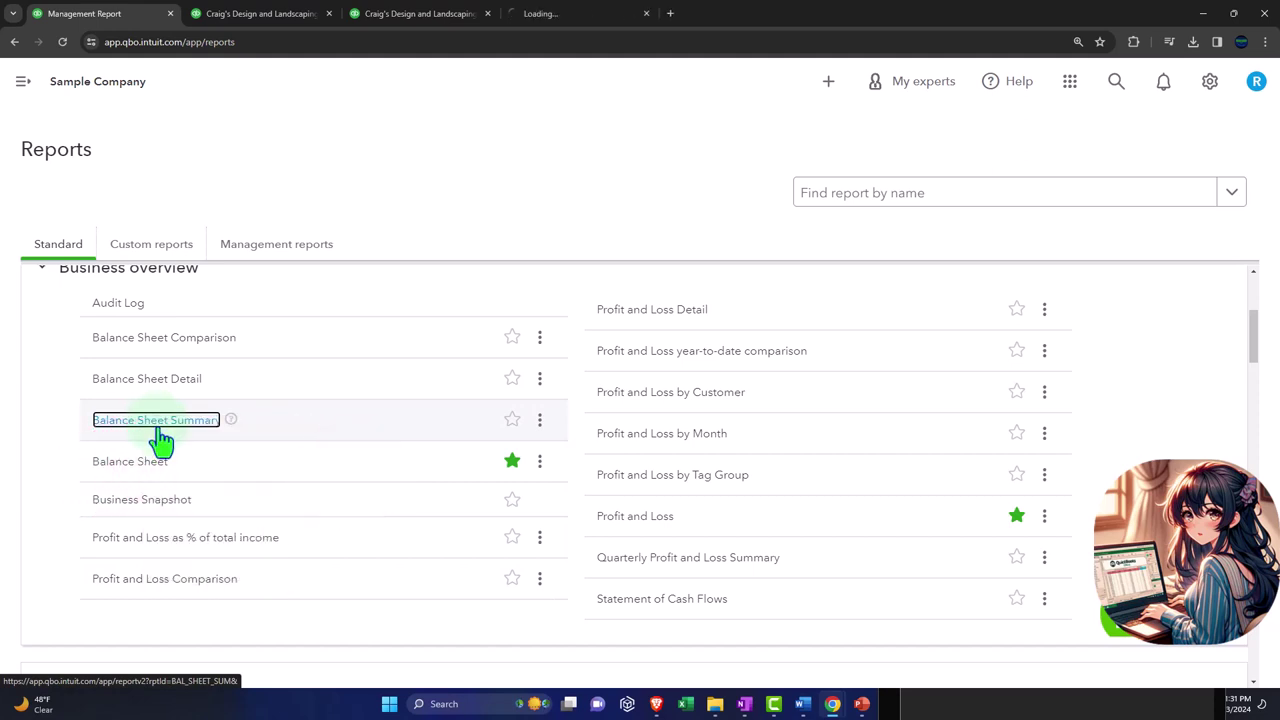
click(452, 22)
drag(452, 22, 277, 18)
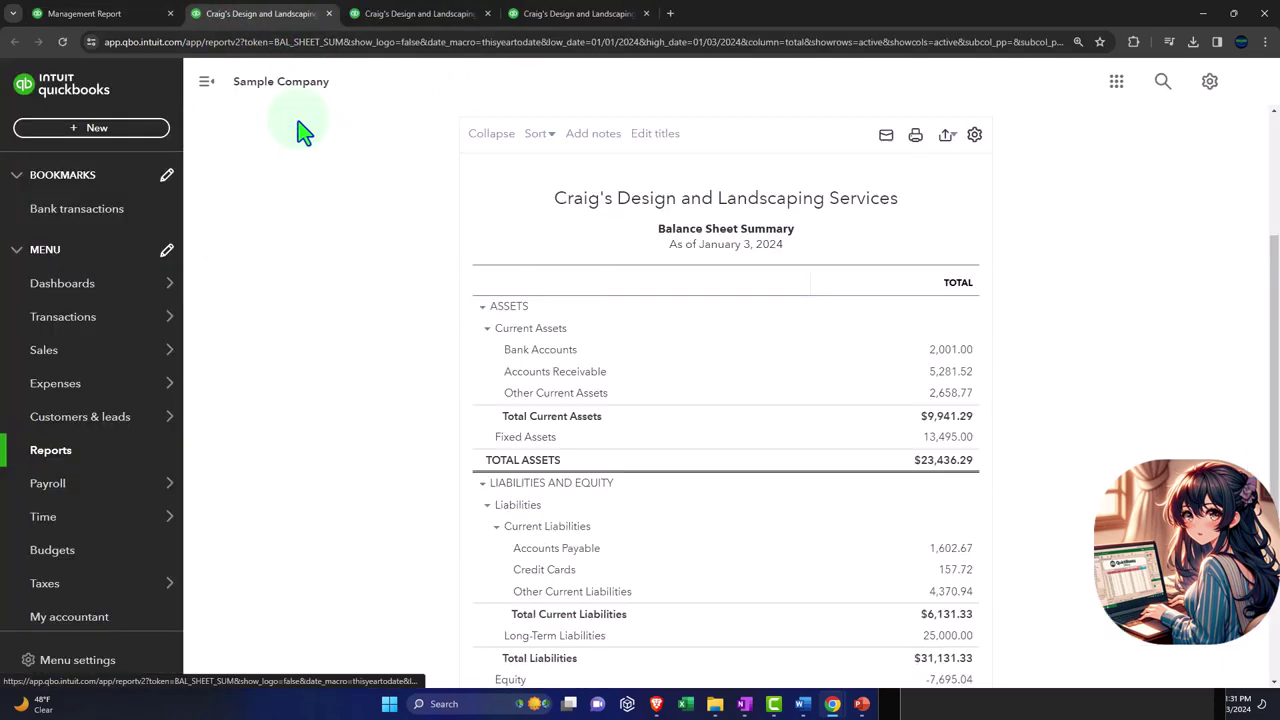
click(206, 81)
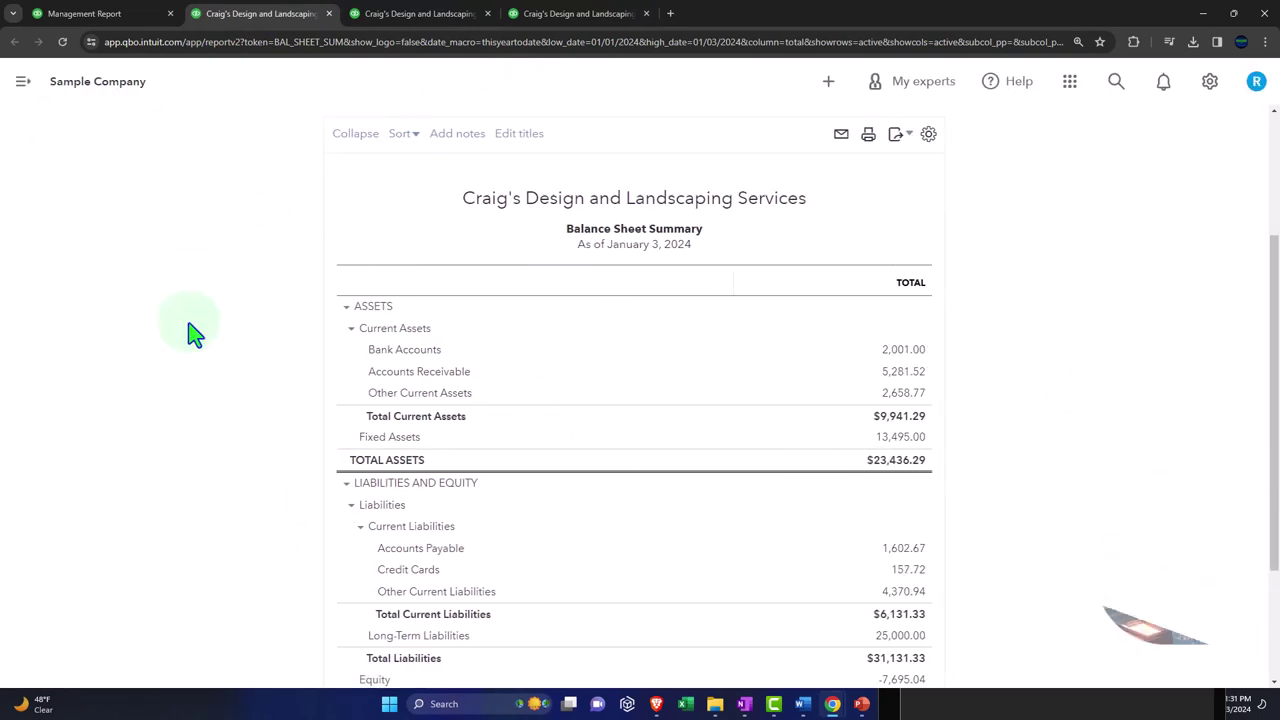
Set the Balance Sheet Summary's period from 01/01/2023 to 12/31/2023 and run the report.
click(240, 212)
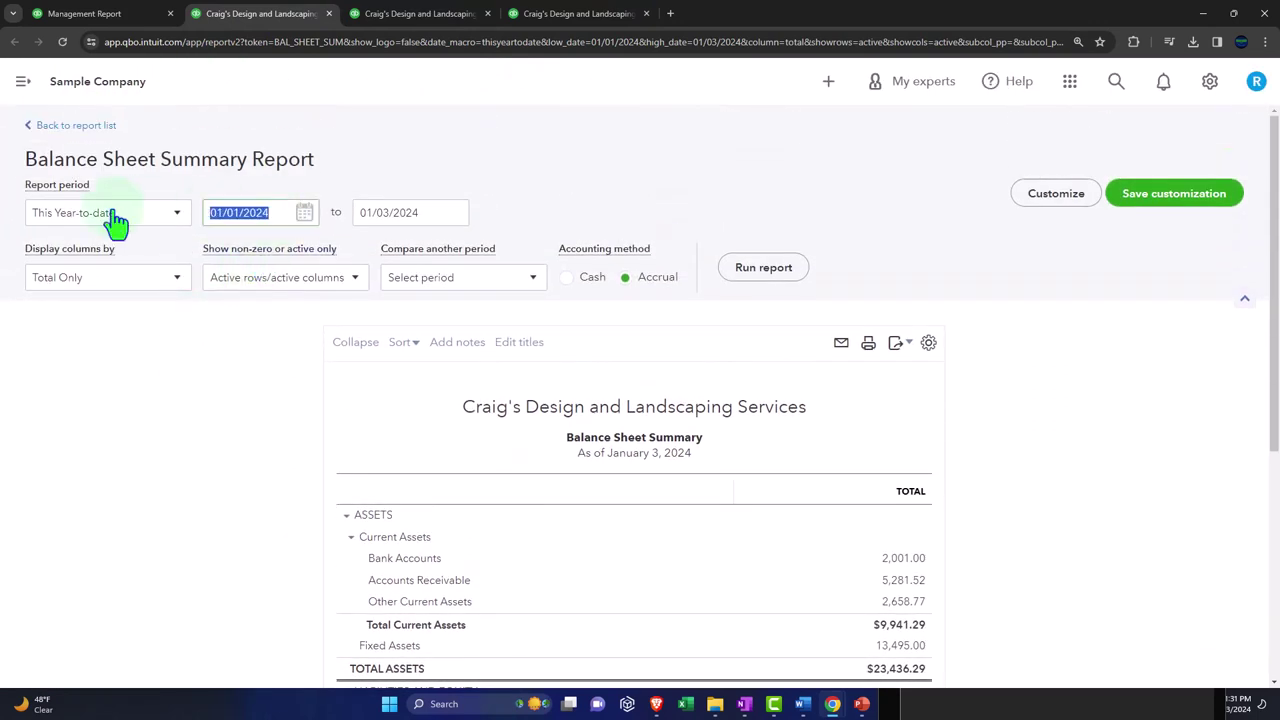
text(01/01/2023)
key(Tab)
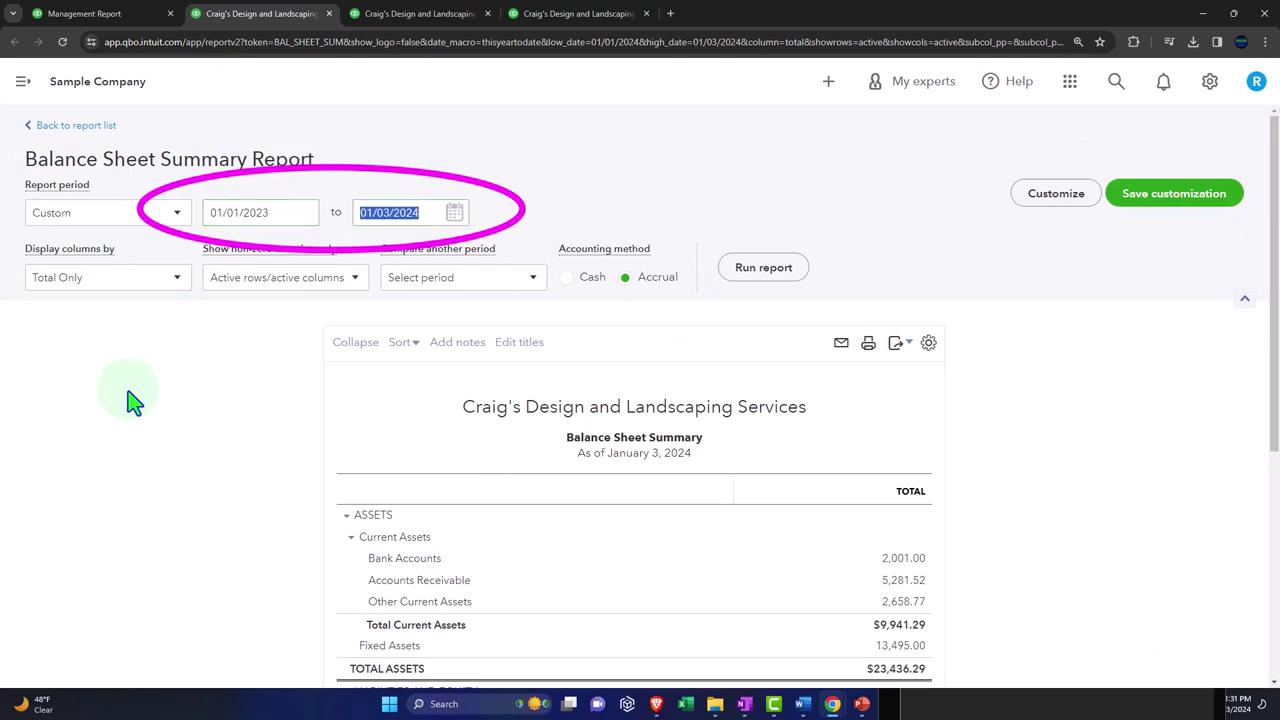
text(123123)
click(135, 400)
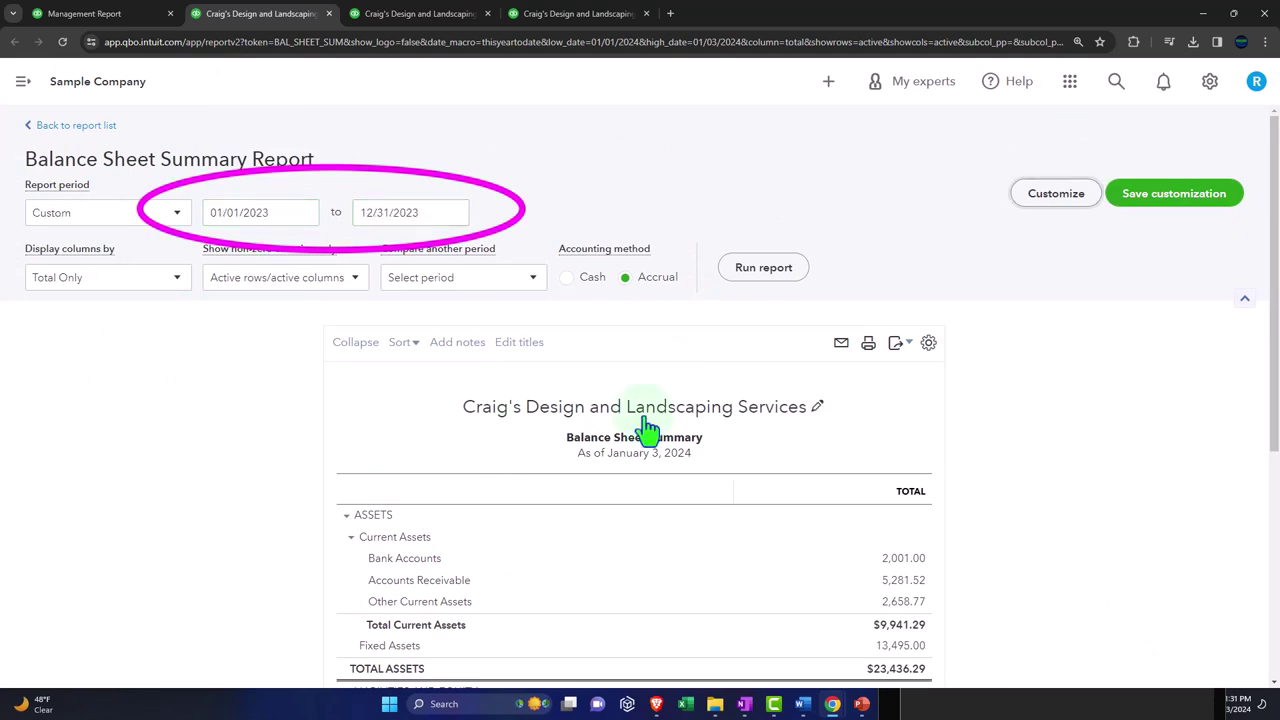
click(763, 270)
scroll(767, 283, down, 2)
scroll(767, 283, up, 2)
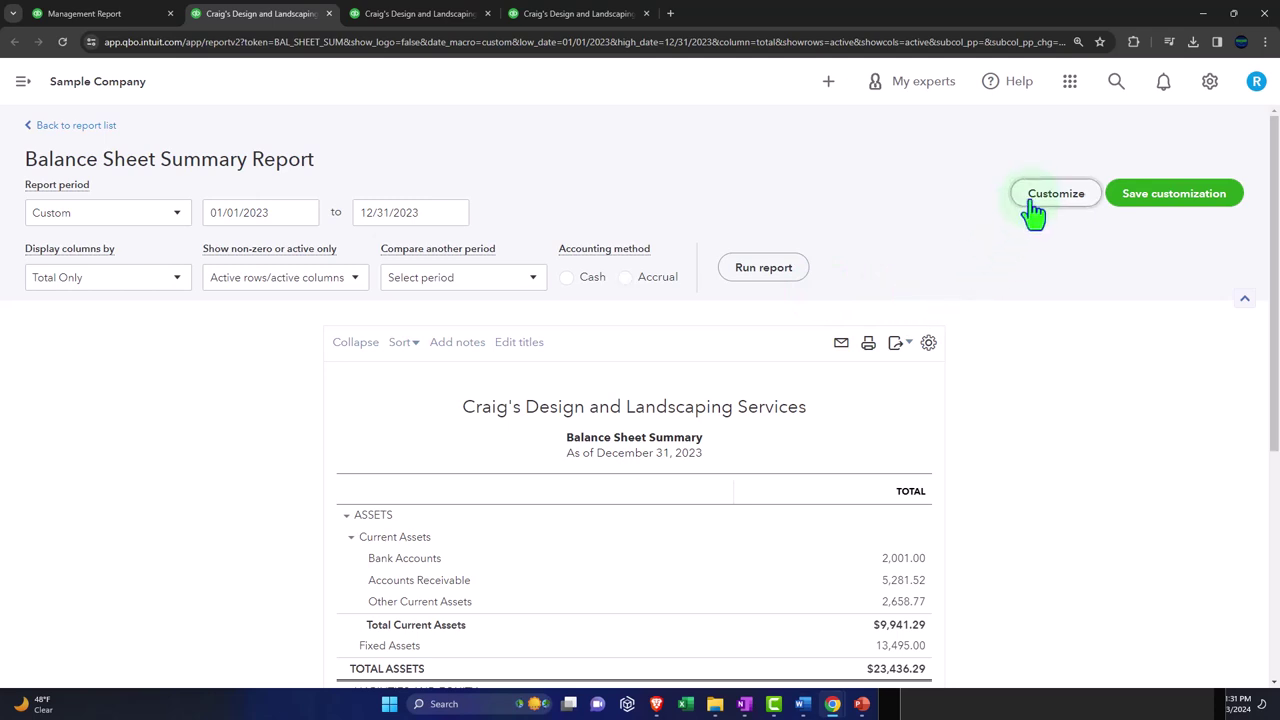
Customize the Balance Sheet Summary to show negative numbers in the (100) format and in red.
click(1055, 194)
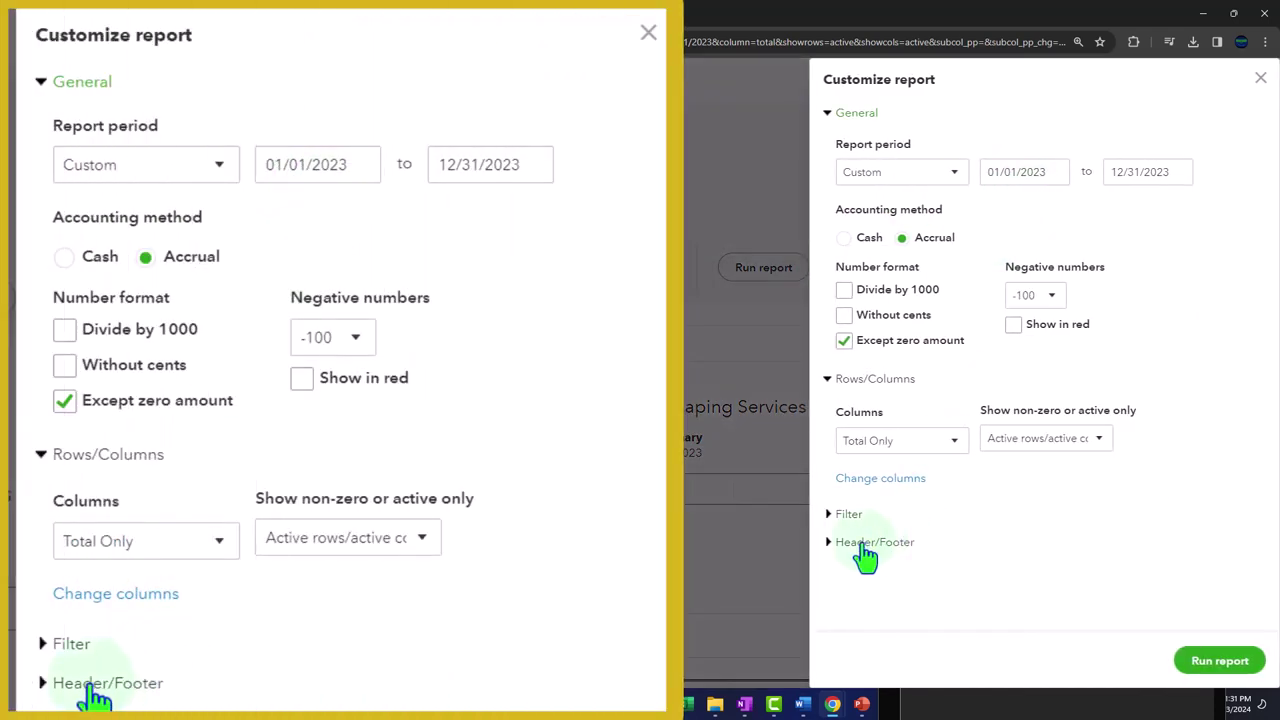
click(1030, 295)
click(1030, 375)
click(1040, 295)
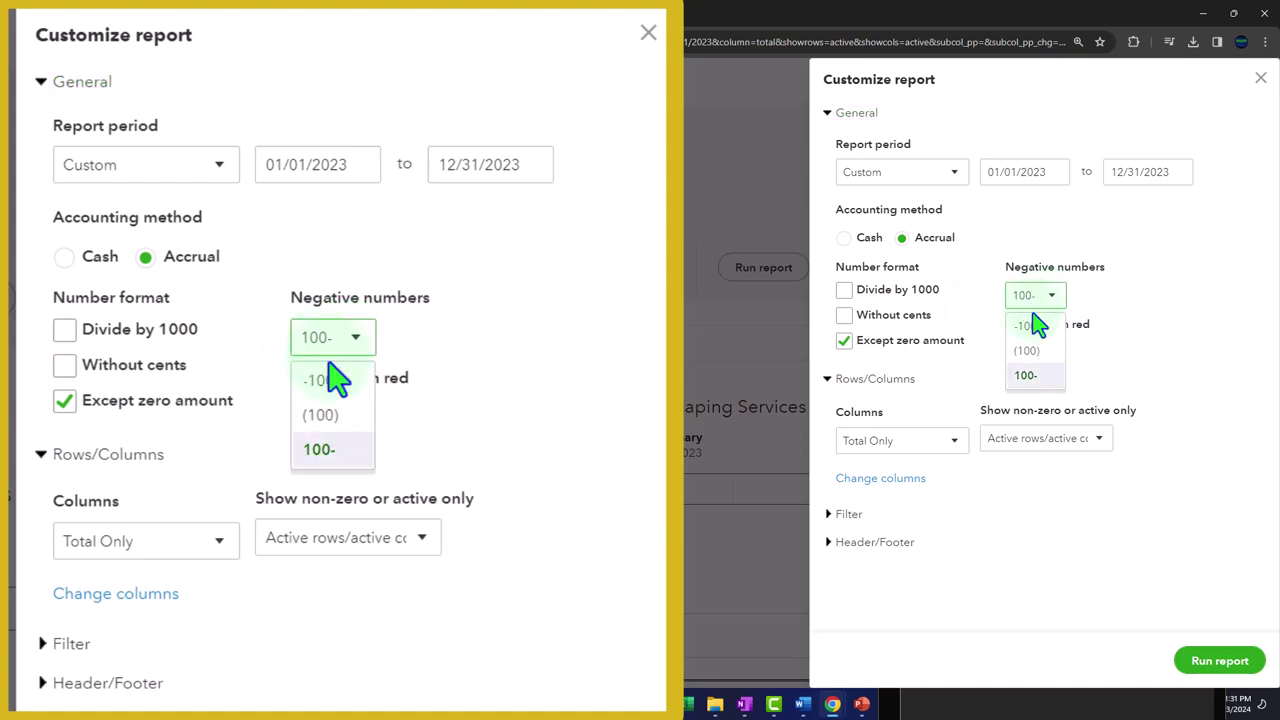
click(1026, 351)
click(1014, 326)
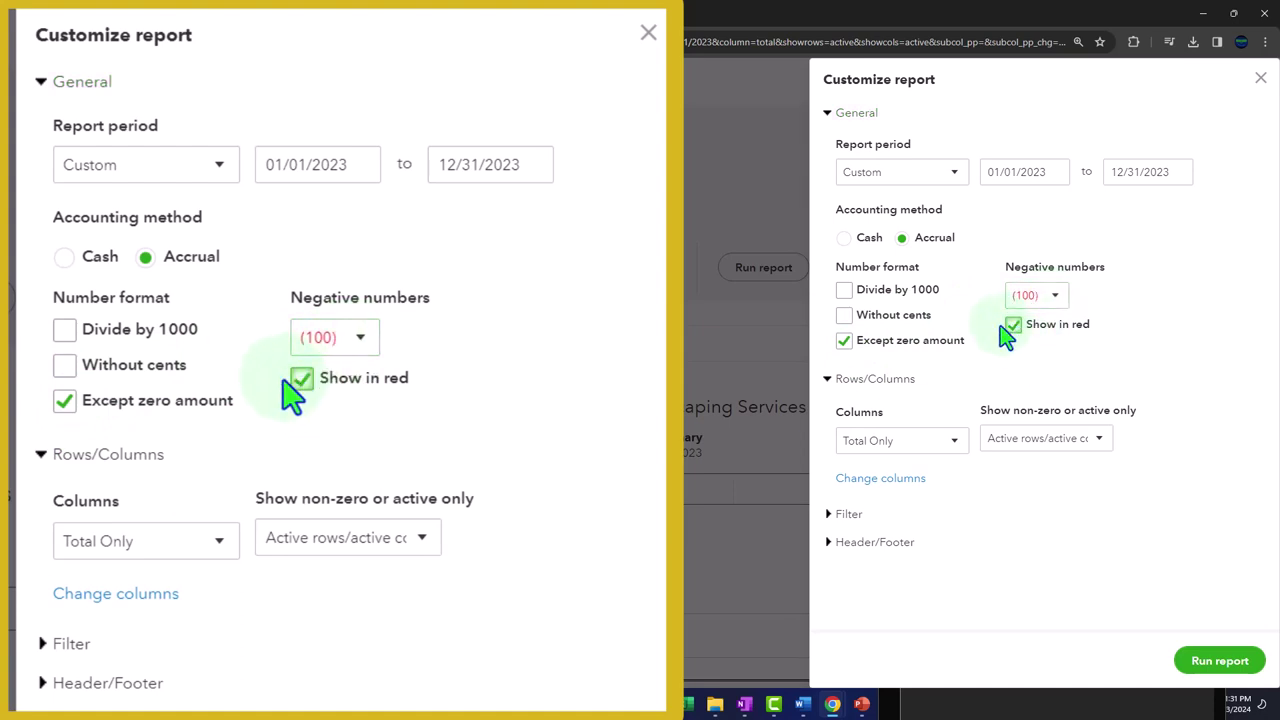
Show the Balance Sheet Summary without cents, remove the date prepared, time prepared and report basis from its footer, and run the report.
click(844, 316)
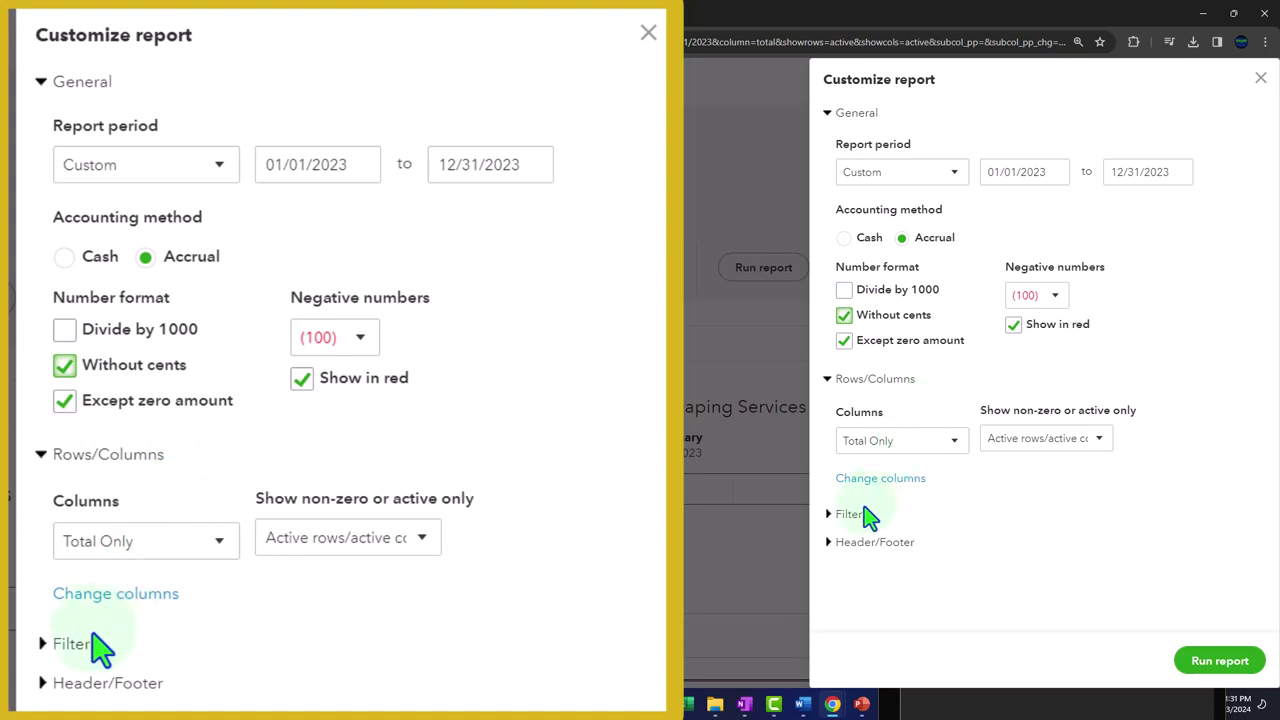
scroll(840, 545, down, 5)
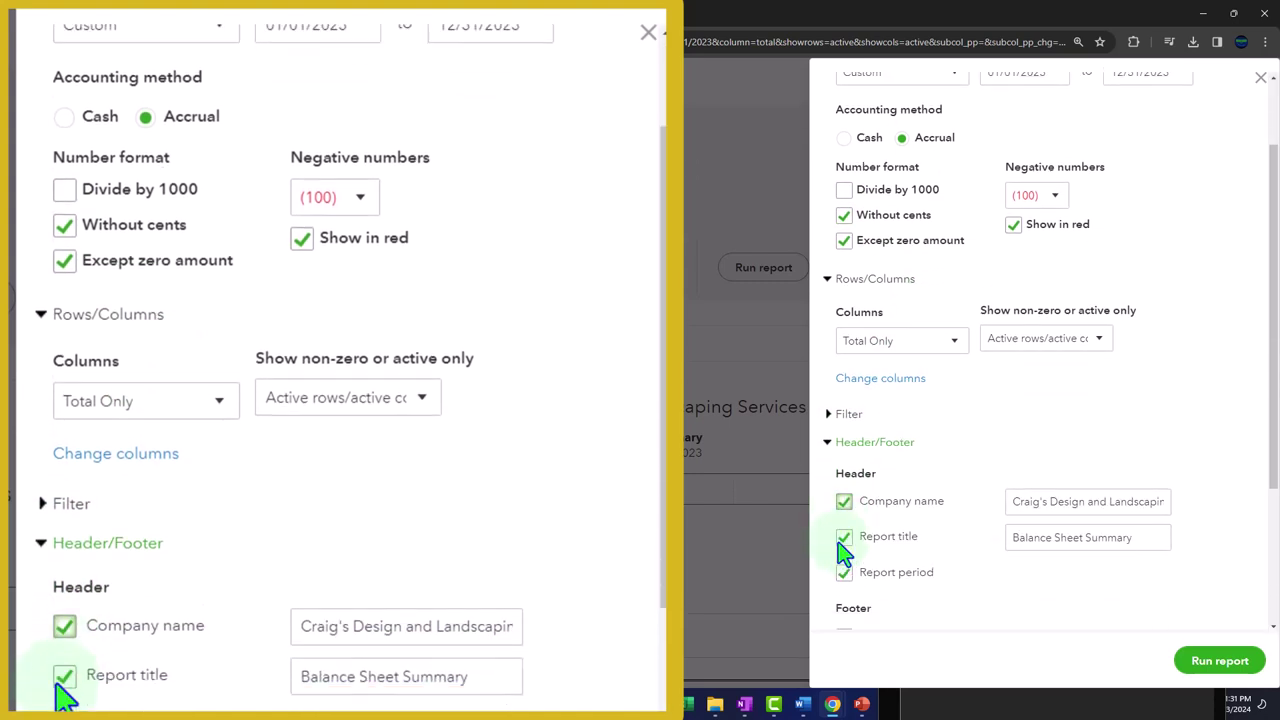
click(844, 470)
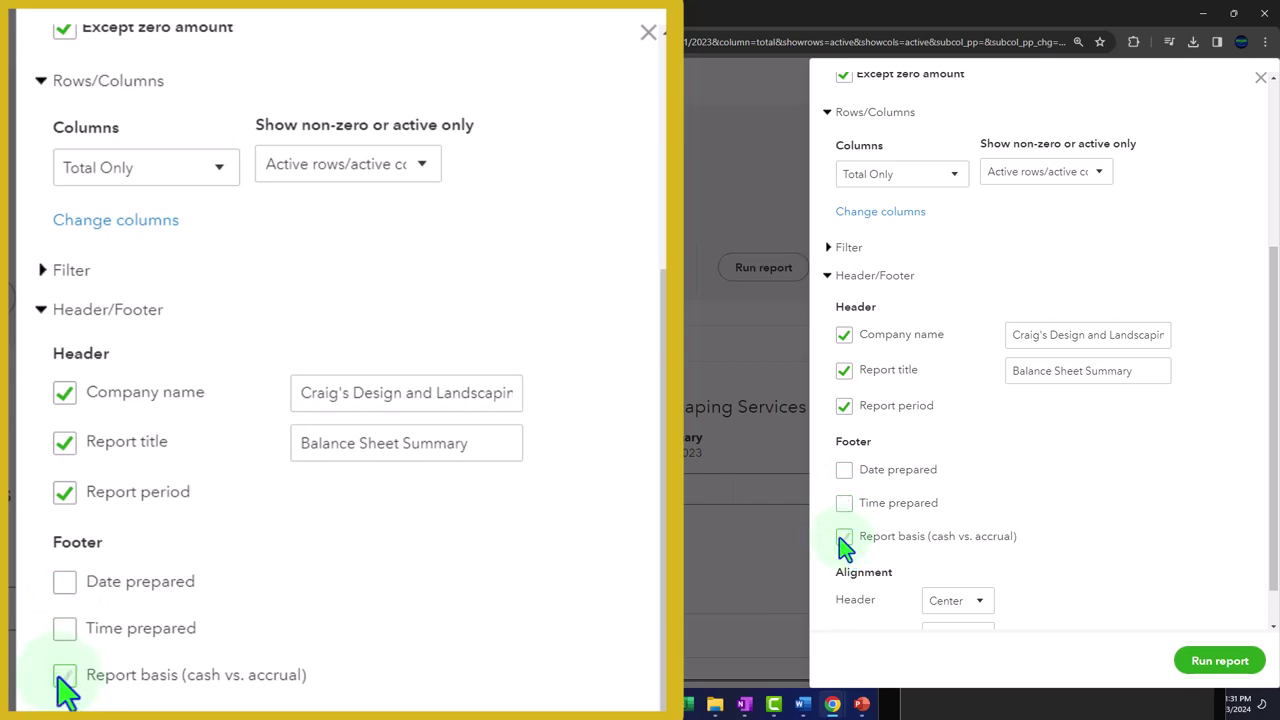
click(1218, 661)
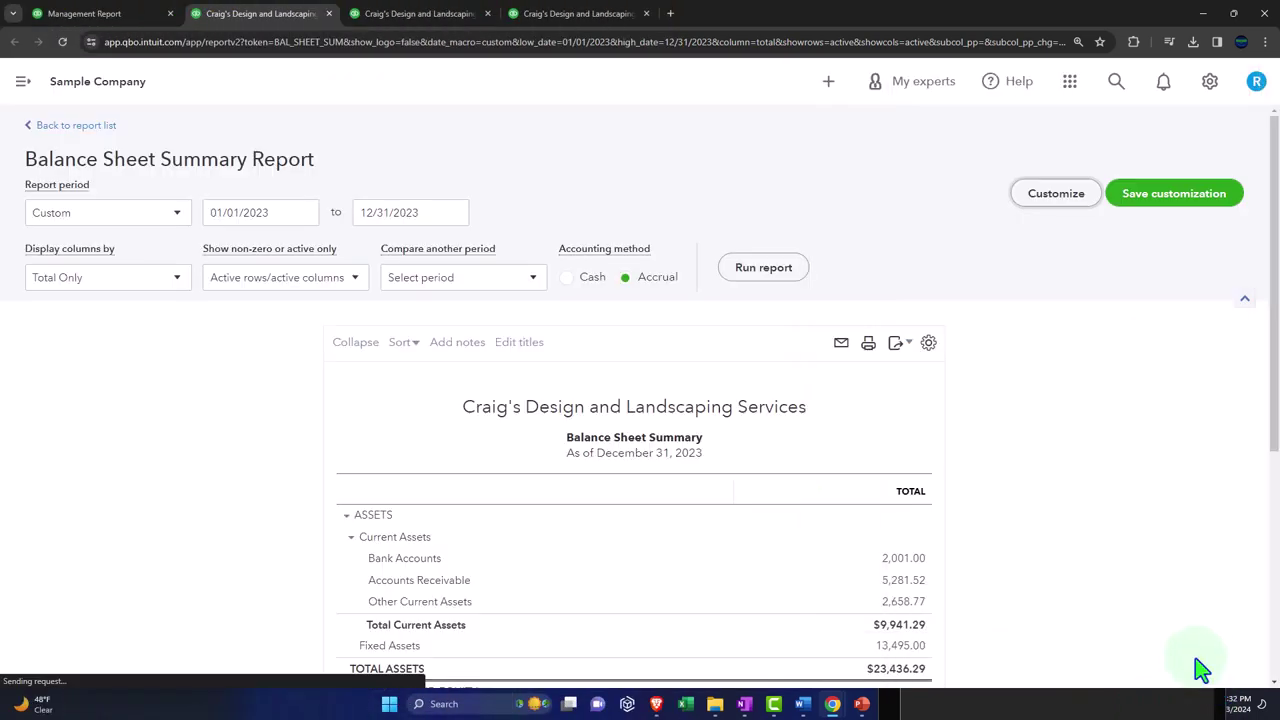
scroll(877, 386, down, 2)
scroll(803, 451, up, 2)
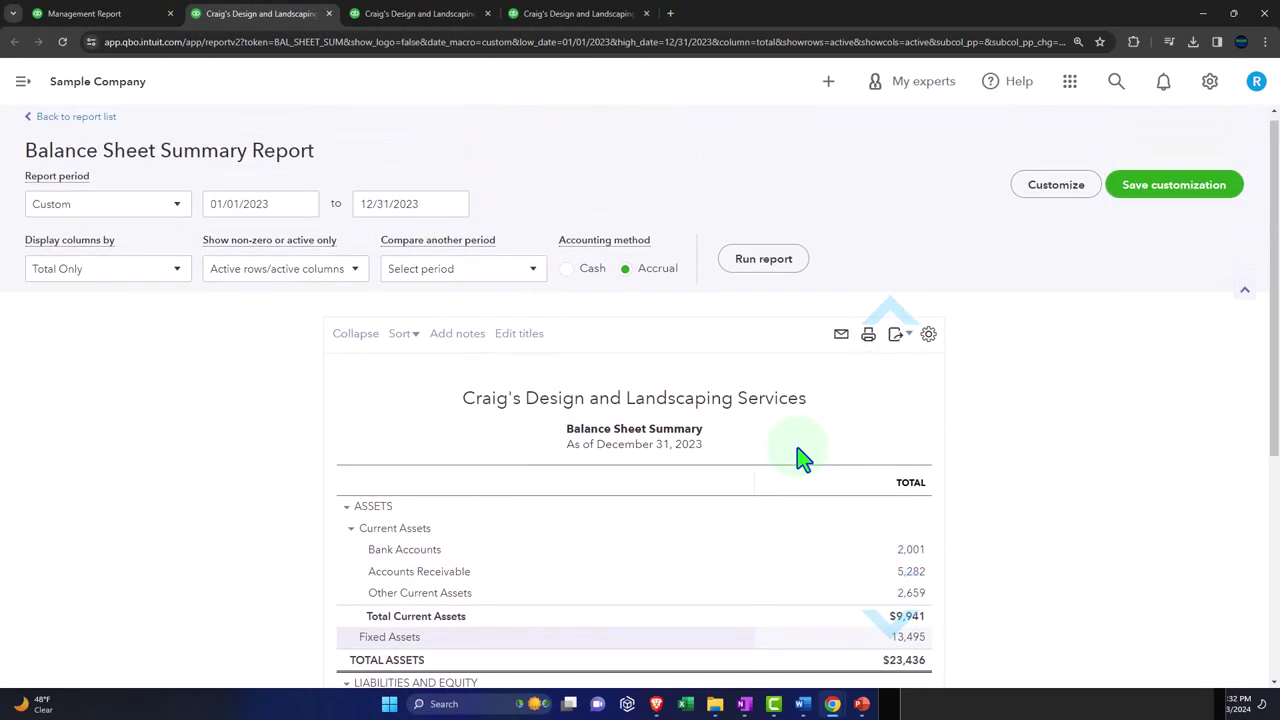
scroll(800, 462, down, 3)
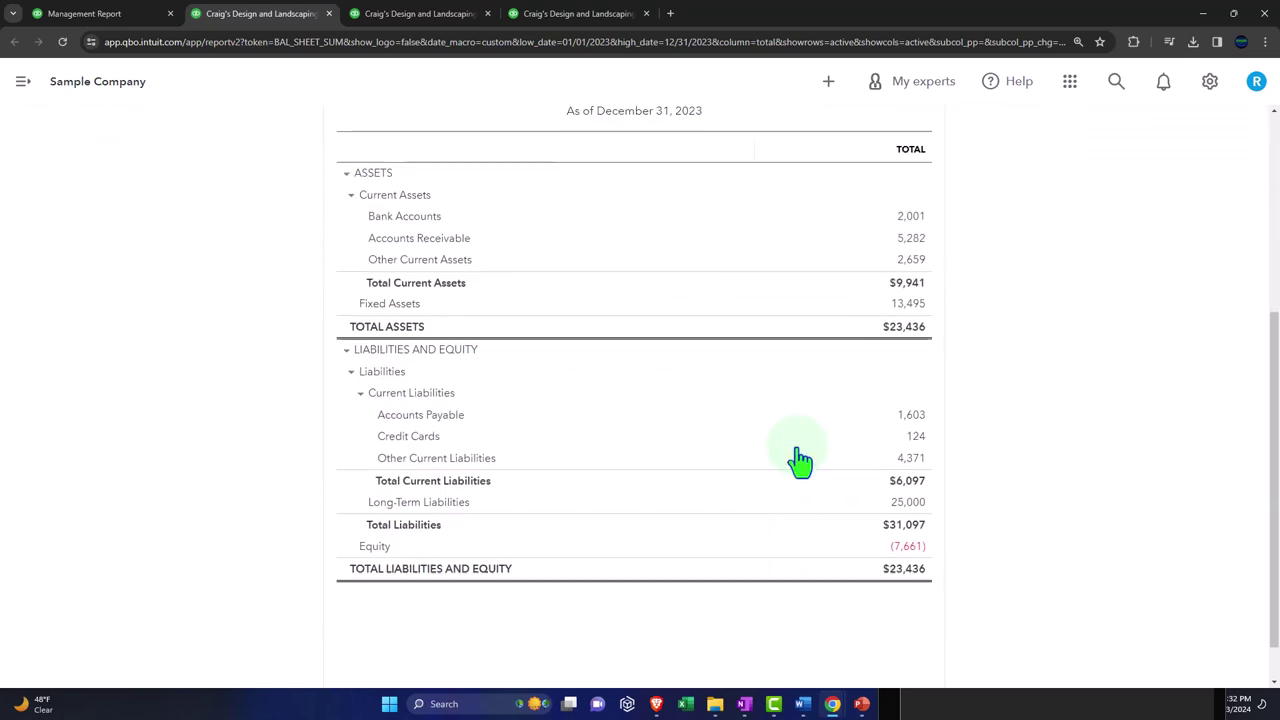
scroll(800, 458, up, 3)
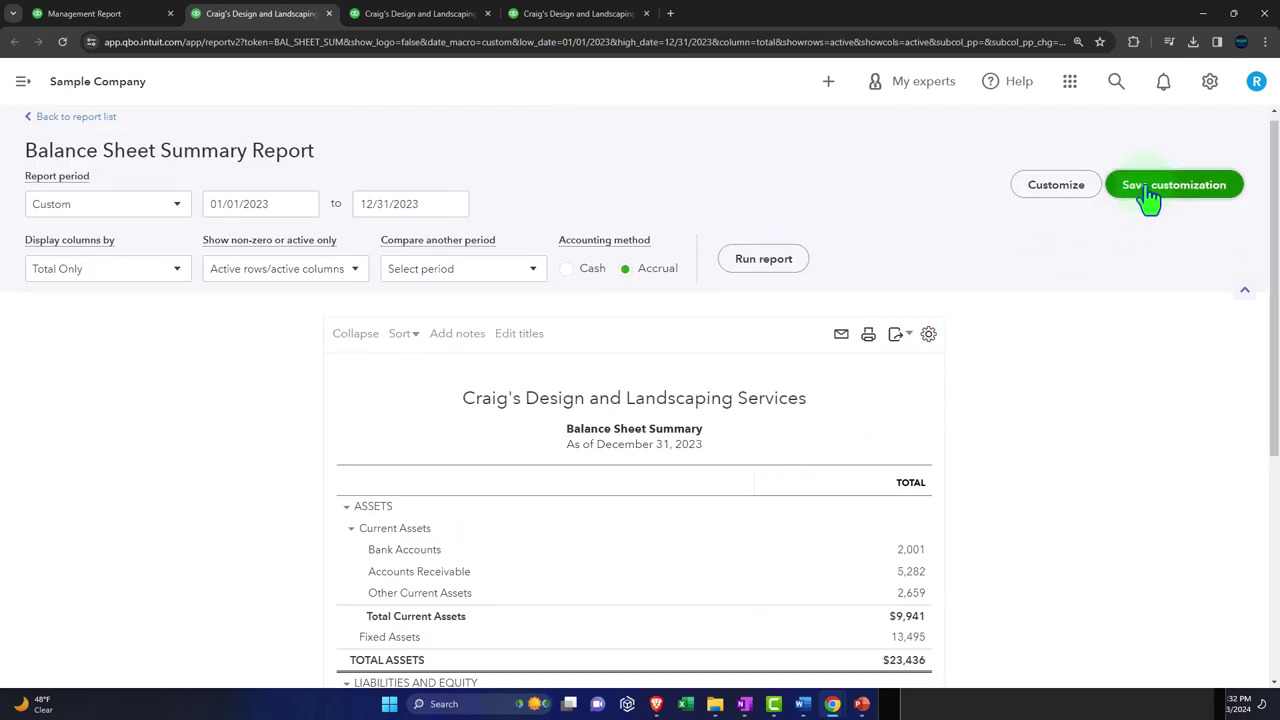
Save the customized report as "1 Balance Sheet Summary" in a new group named "Month End Reports".
click(1122, 184)
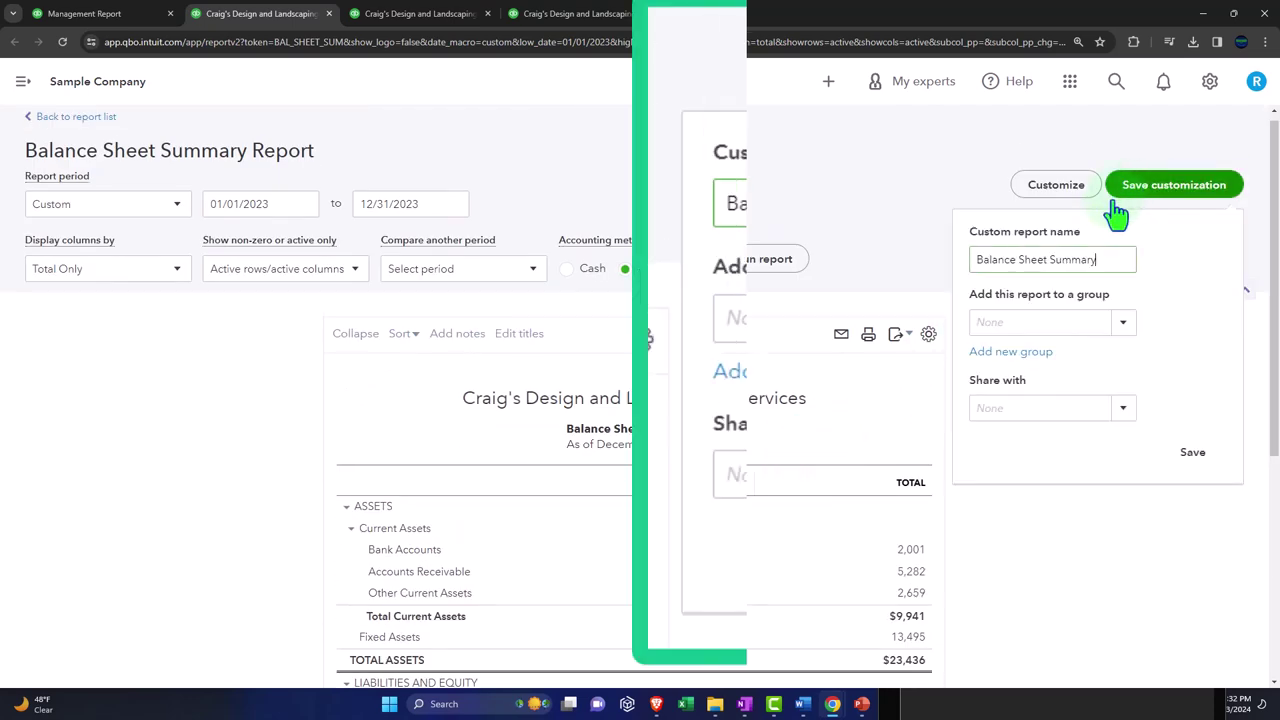
click(725, 205)
text(1)
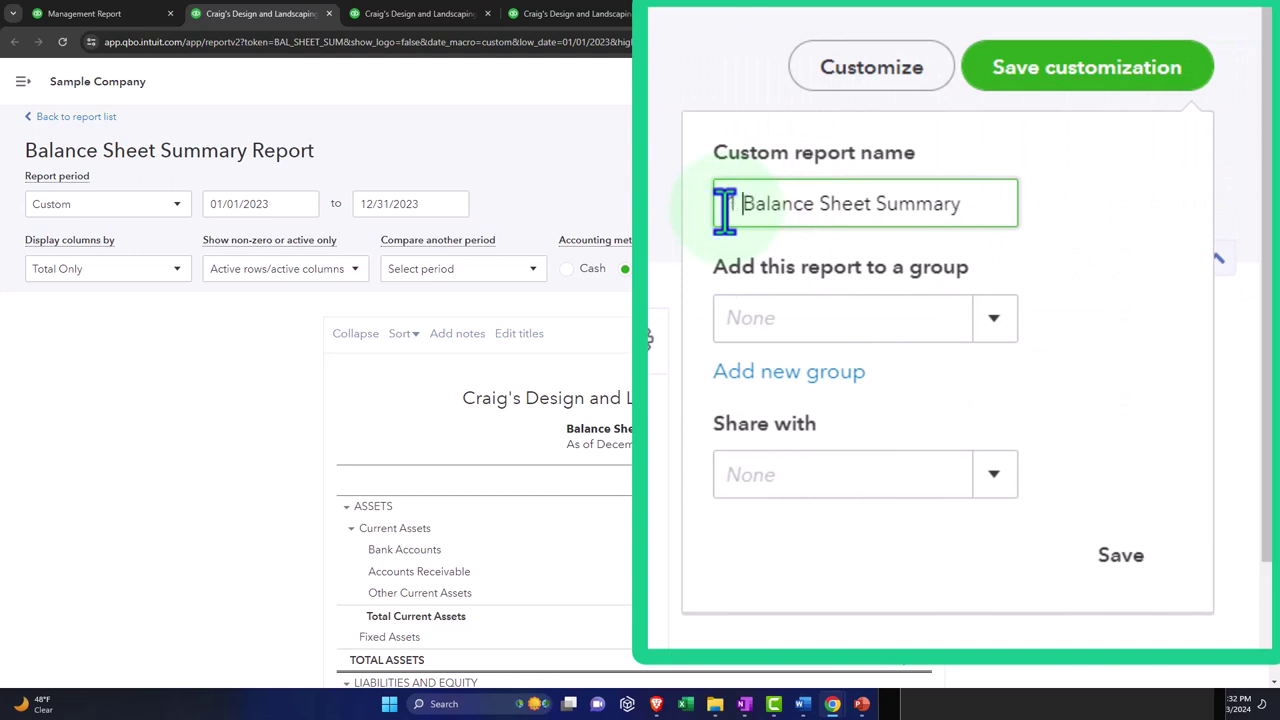
click(840, 372)
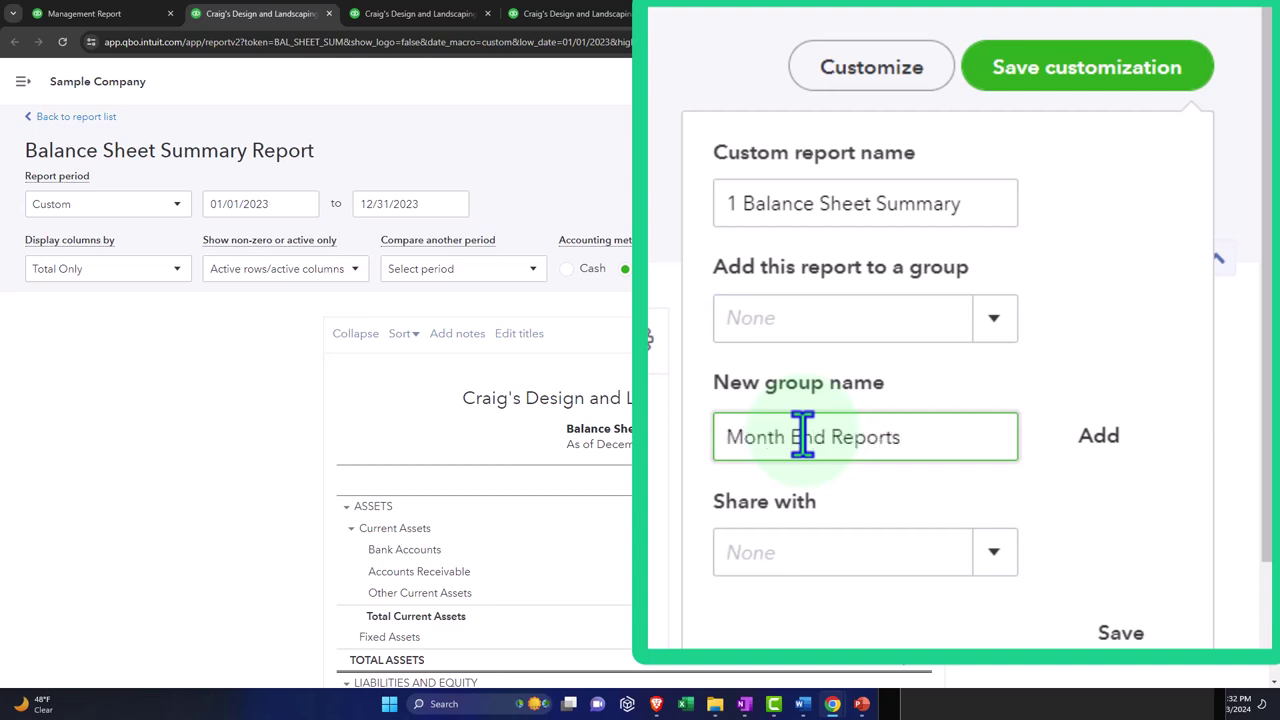
click(1080, 440)
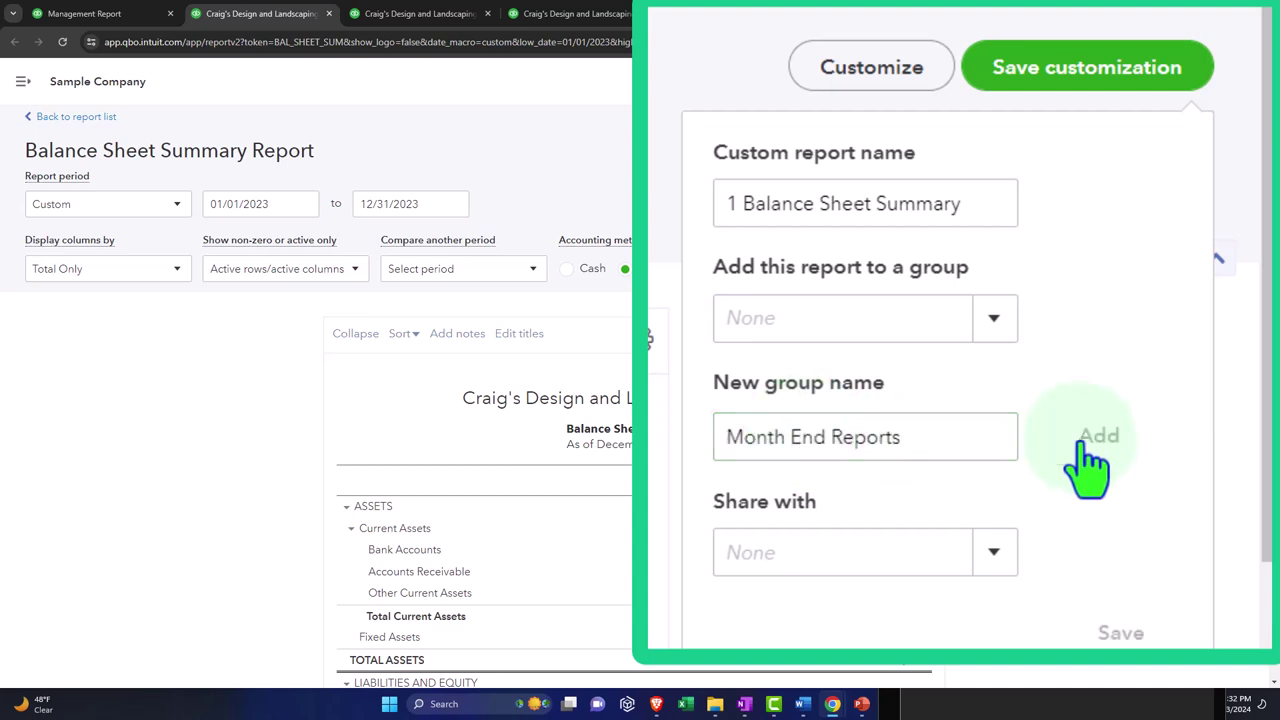
click(995, 318)
click(823, 371)
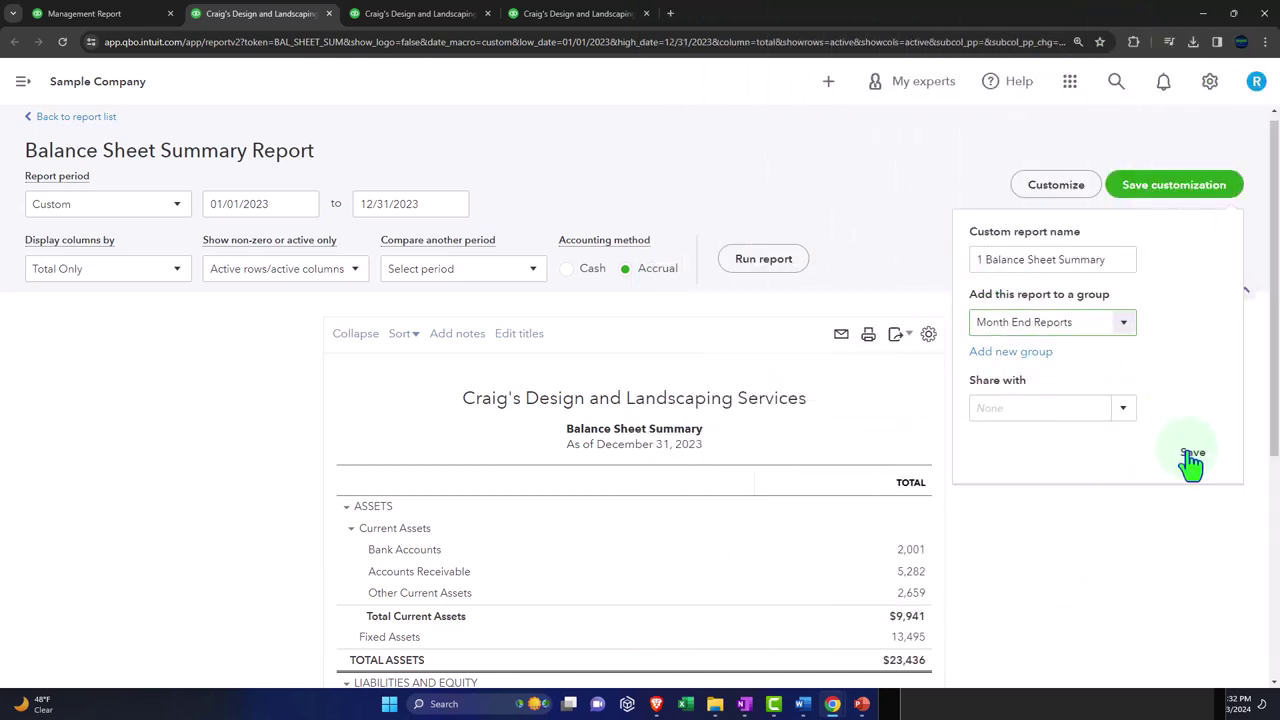
click(1191, 458)
Open the custom reports list in the first browser tab, refresh the page and collapse the navigation menu.
click(119, 14)
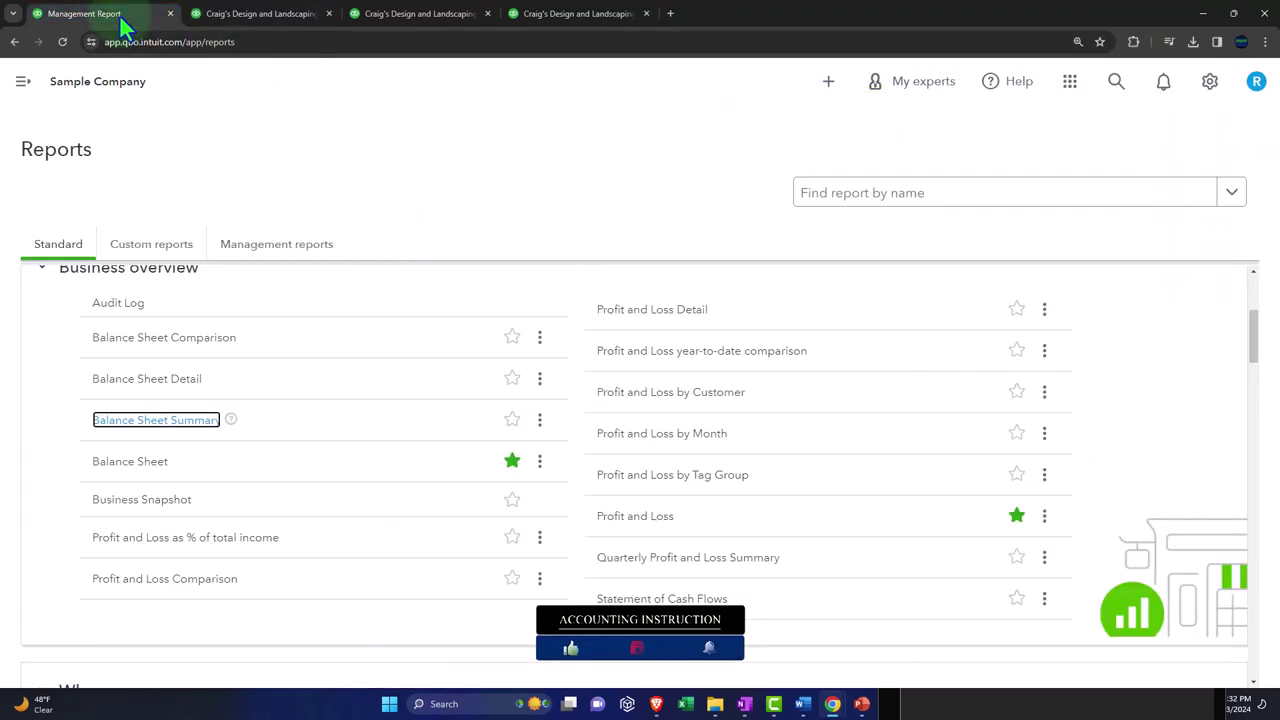
click(172, 250)
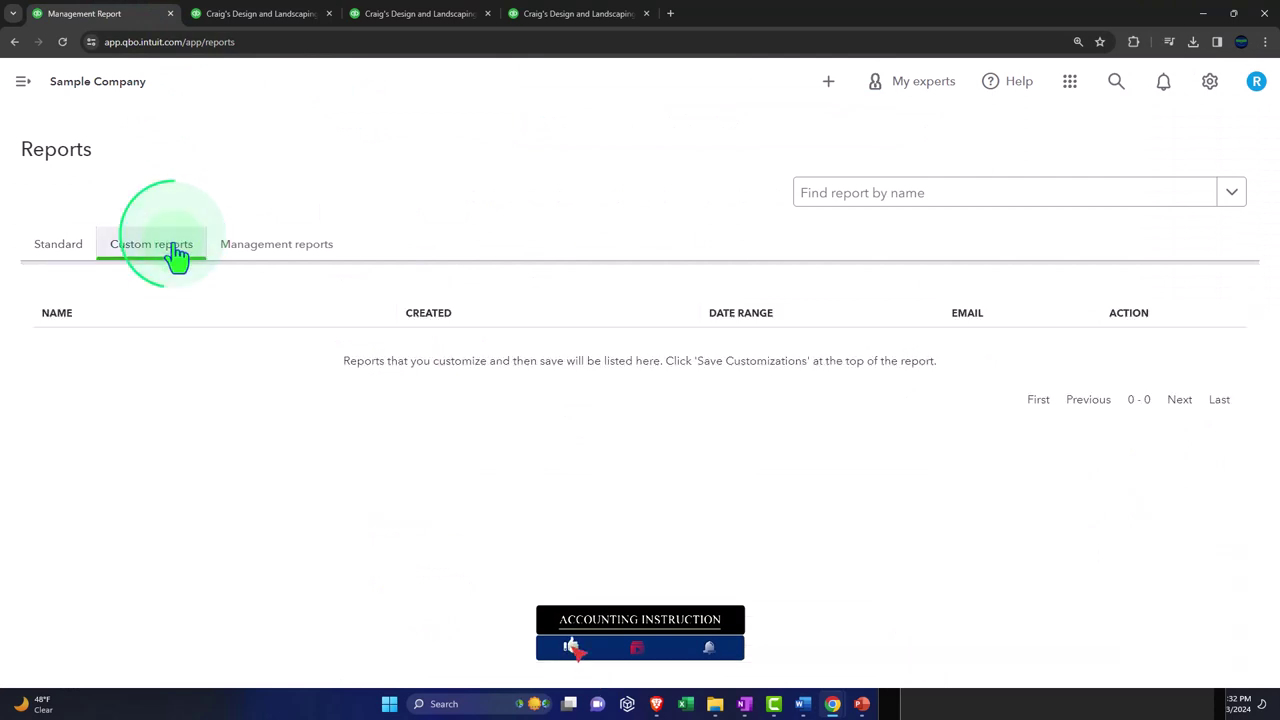
click(62, 42)
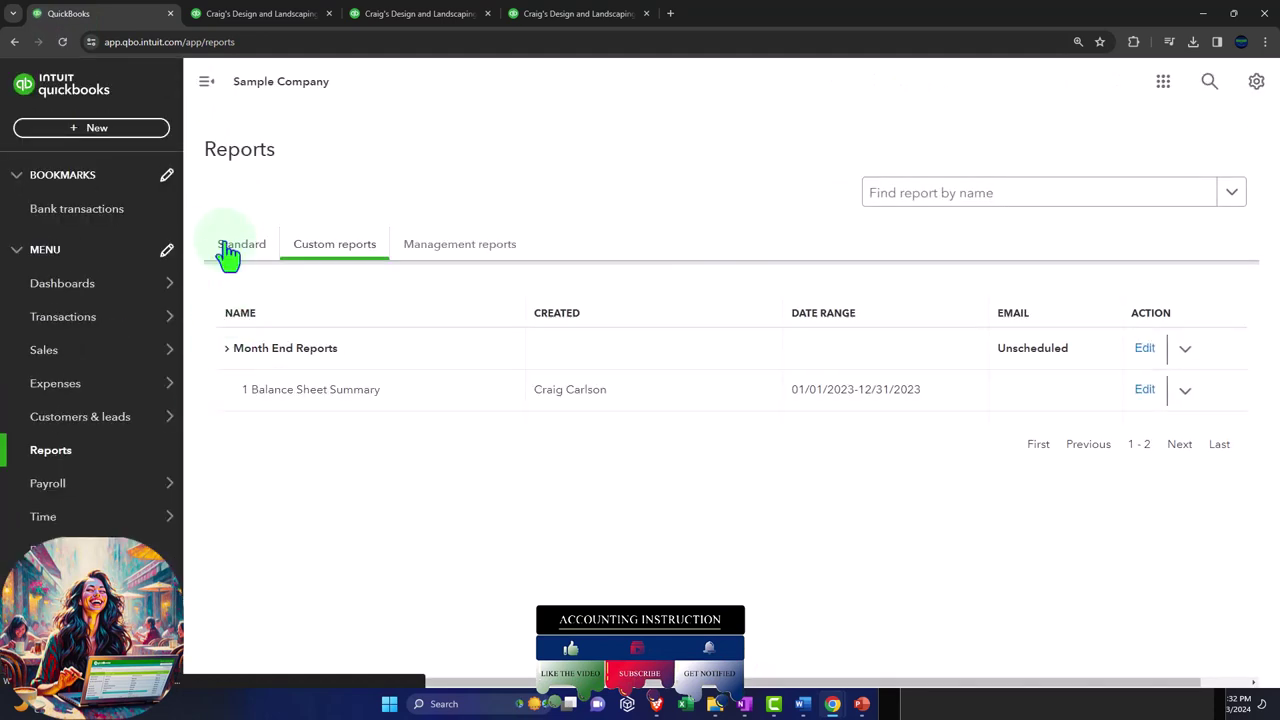
click(206, 81)
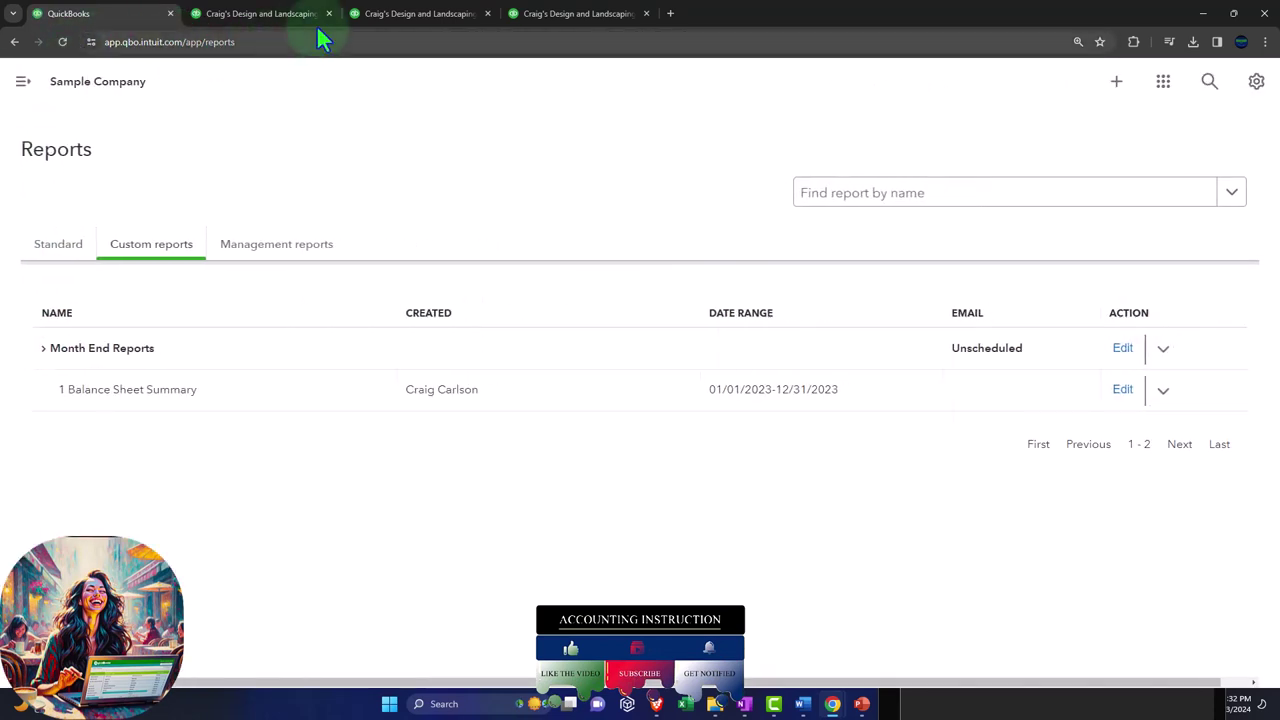
Customize the Balance Sheet without cents, with negative numbers as (100) in red, and without date or time prepared in the footer, and run it.
click(378, 14)
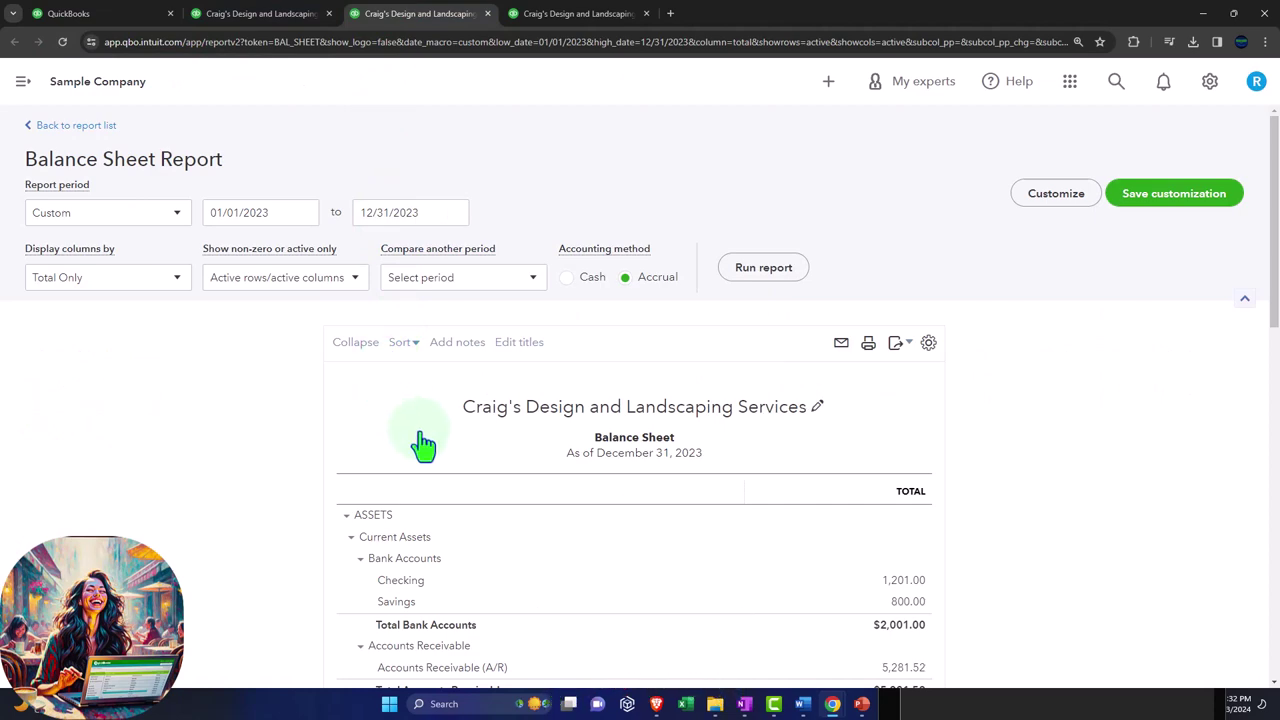
click(1056, 196)
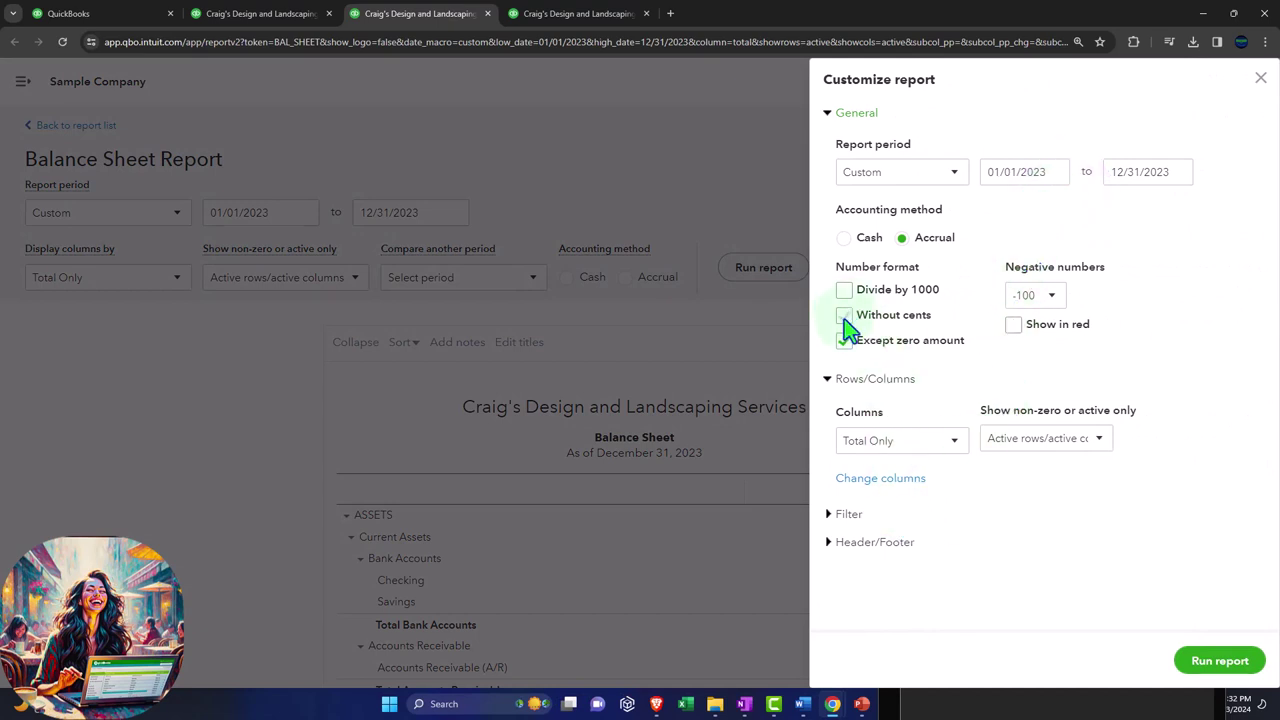
click(1050, 297)
click(1040, 352)
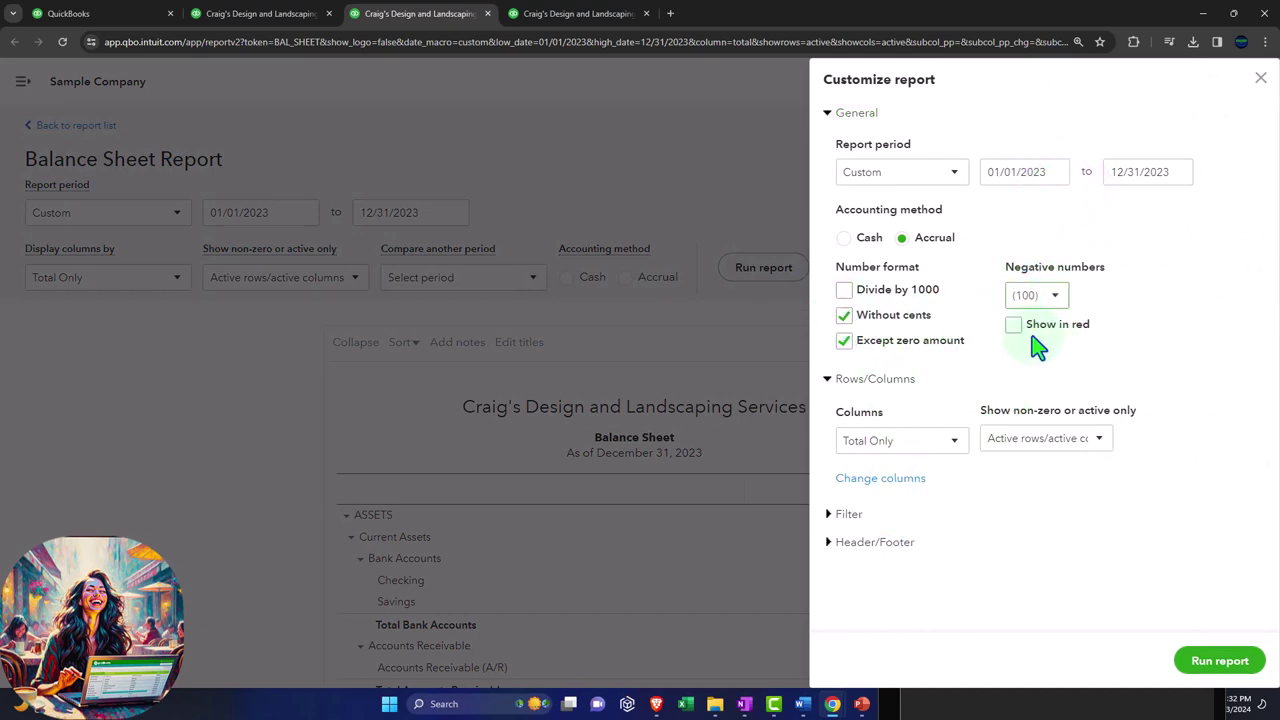
click(1013, 328)
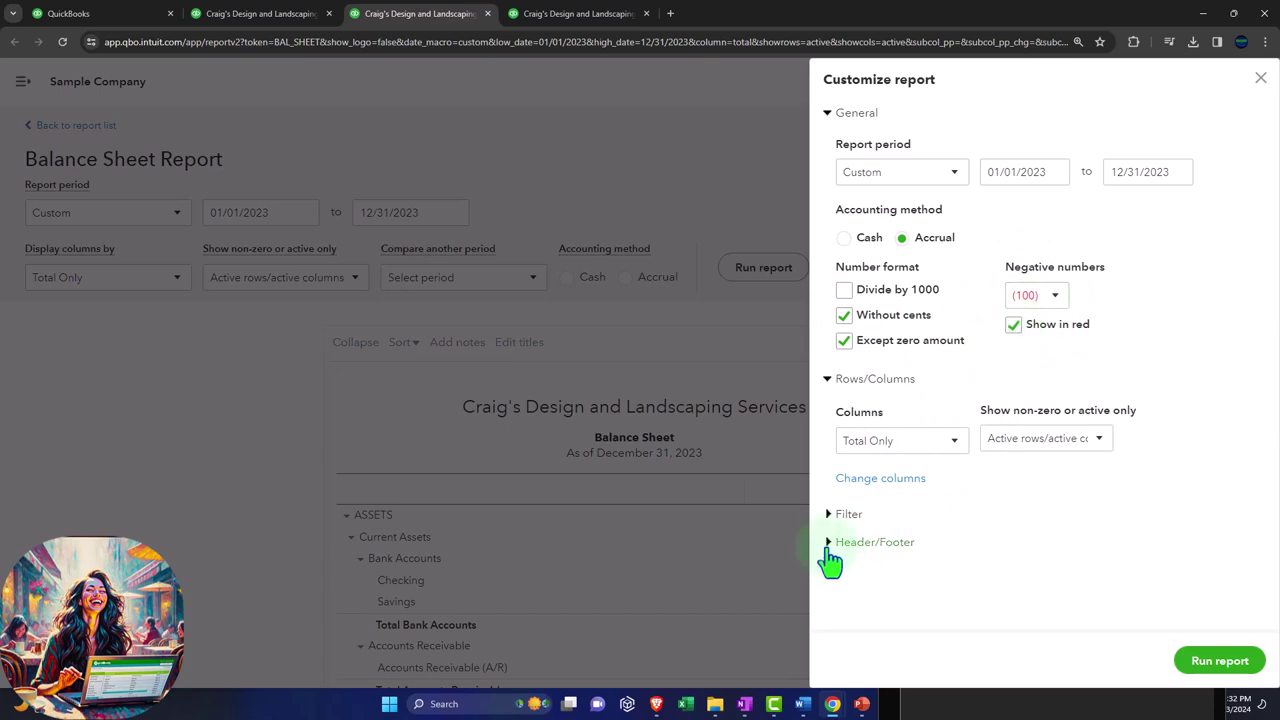
click(829, 543)
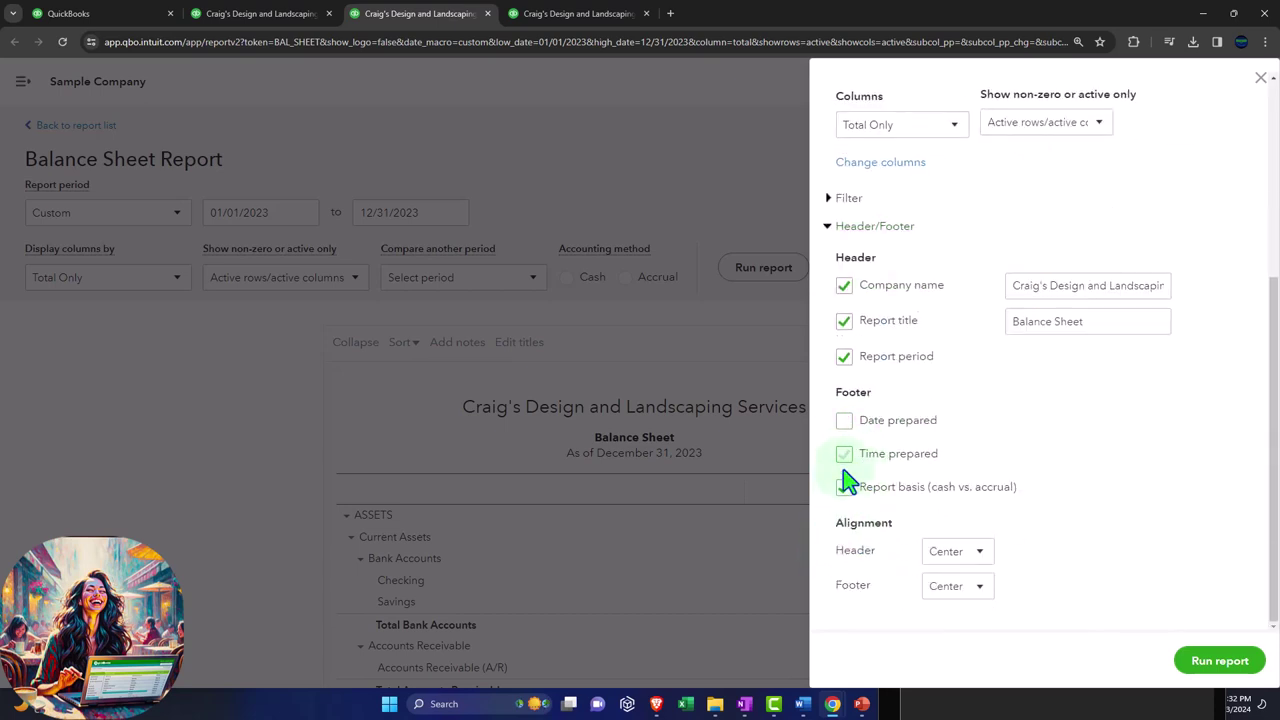
click(1219, 661)
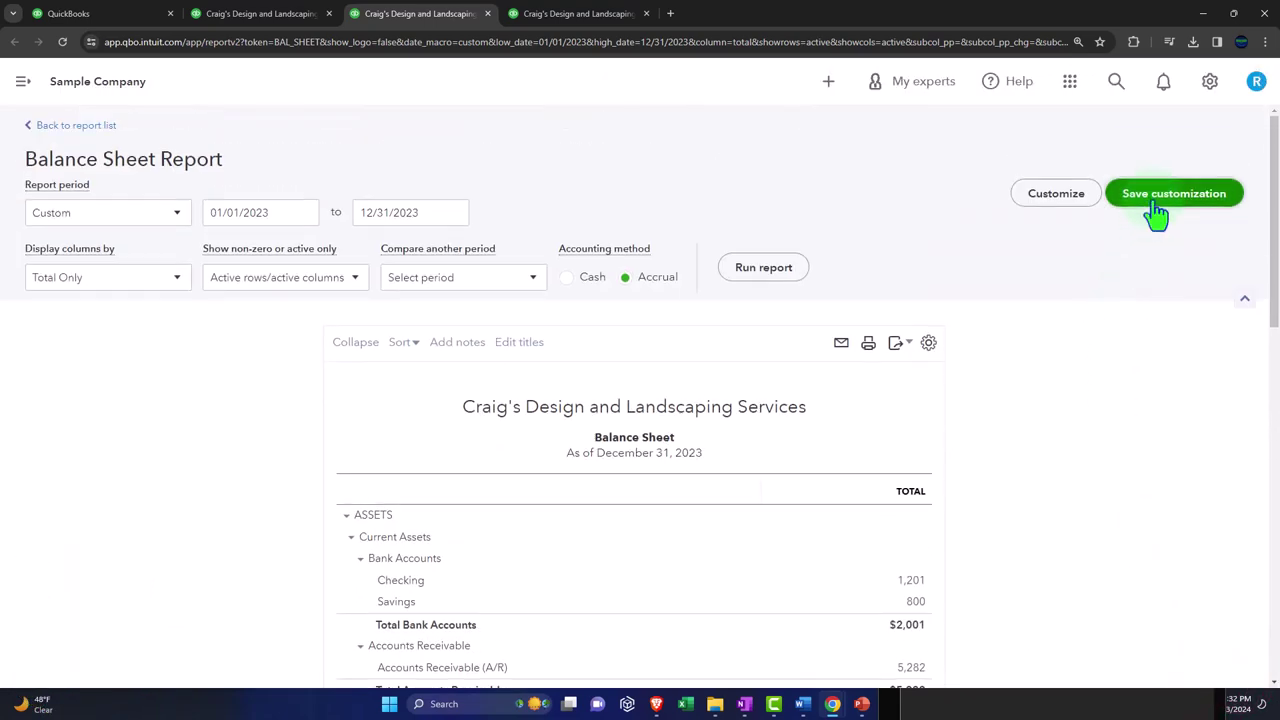
Save the customized Balance Sheet as "2 Balance Sheet" in the Month End Reports group.
click(1155, 212)
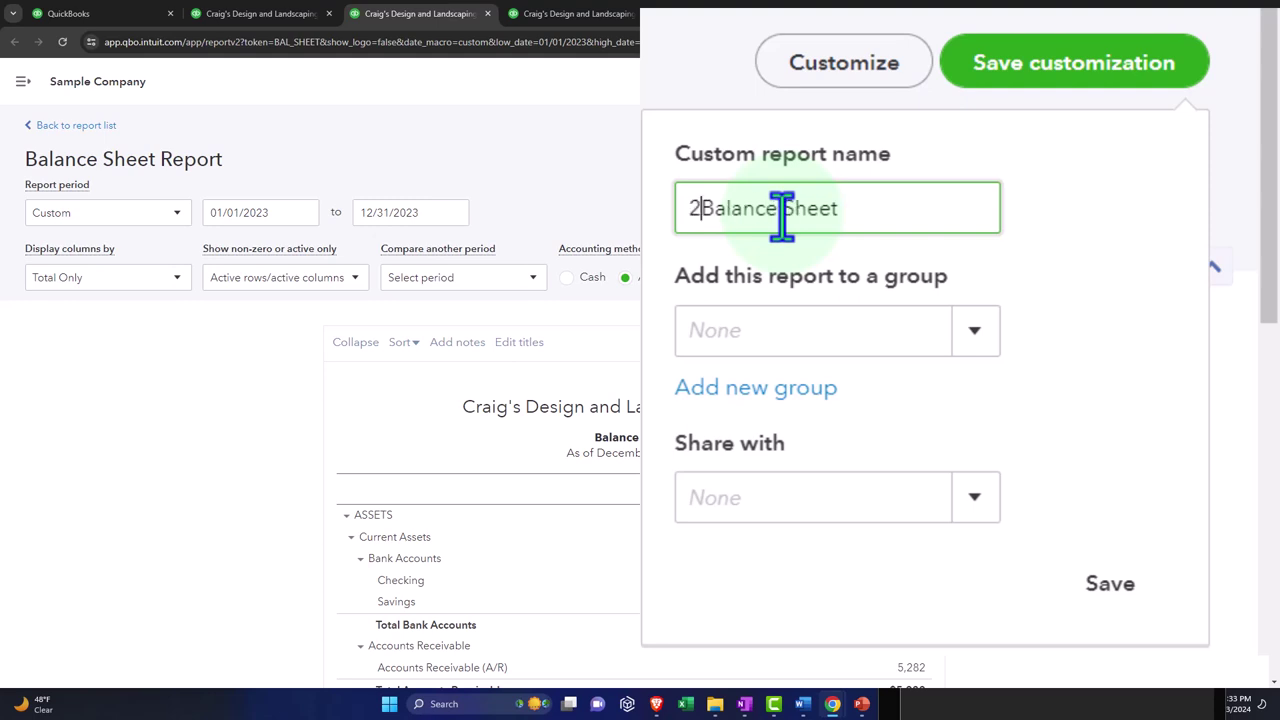
click(962, 340)
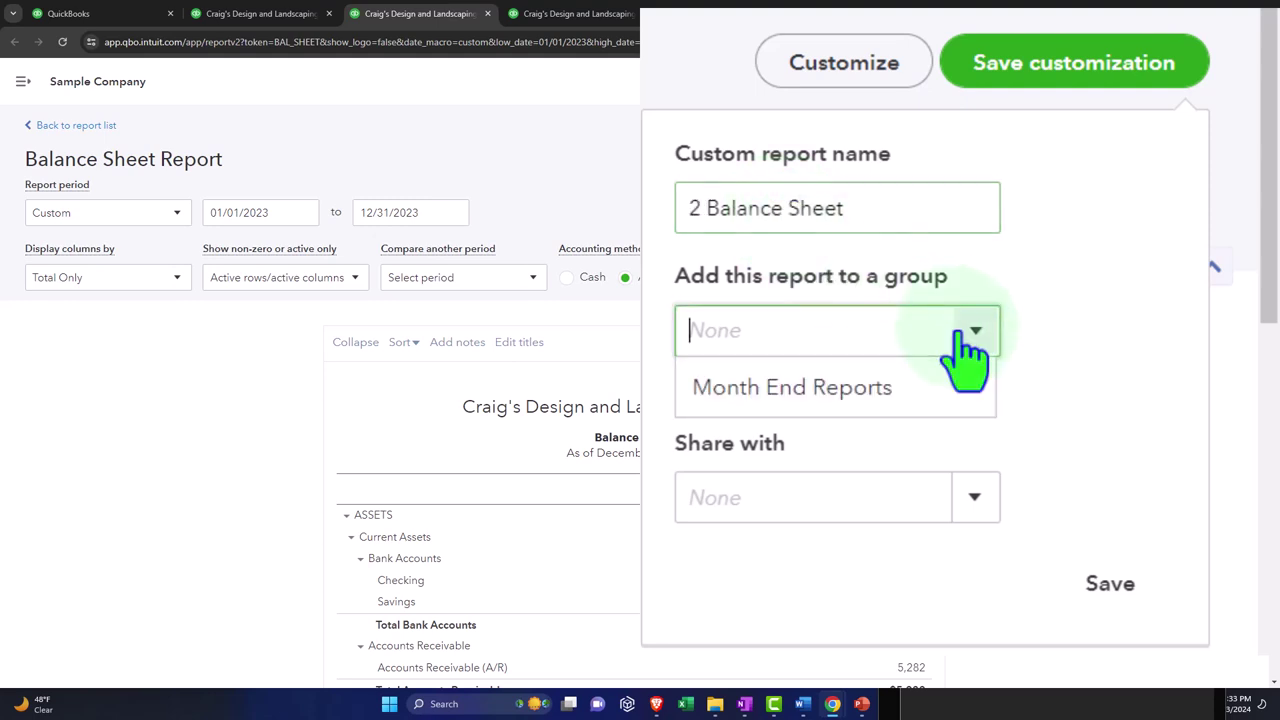
click(1095, 368)
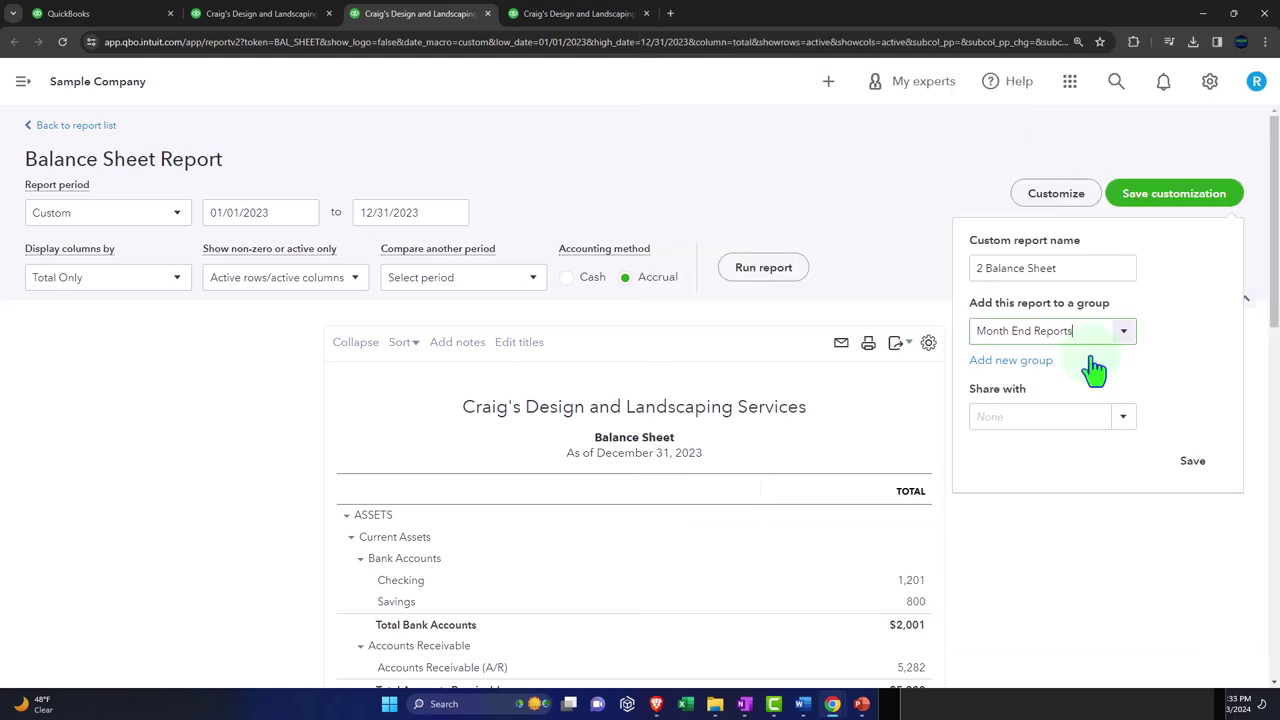
click(1191, 463)
Refresh the custom reports list in the first browser tab and return to the Balance Sheet report's period settings.
click(114, 15)
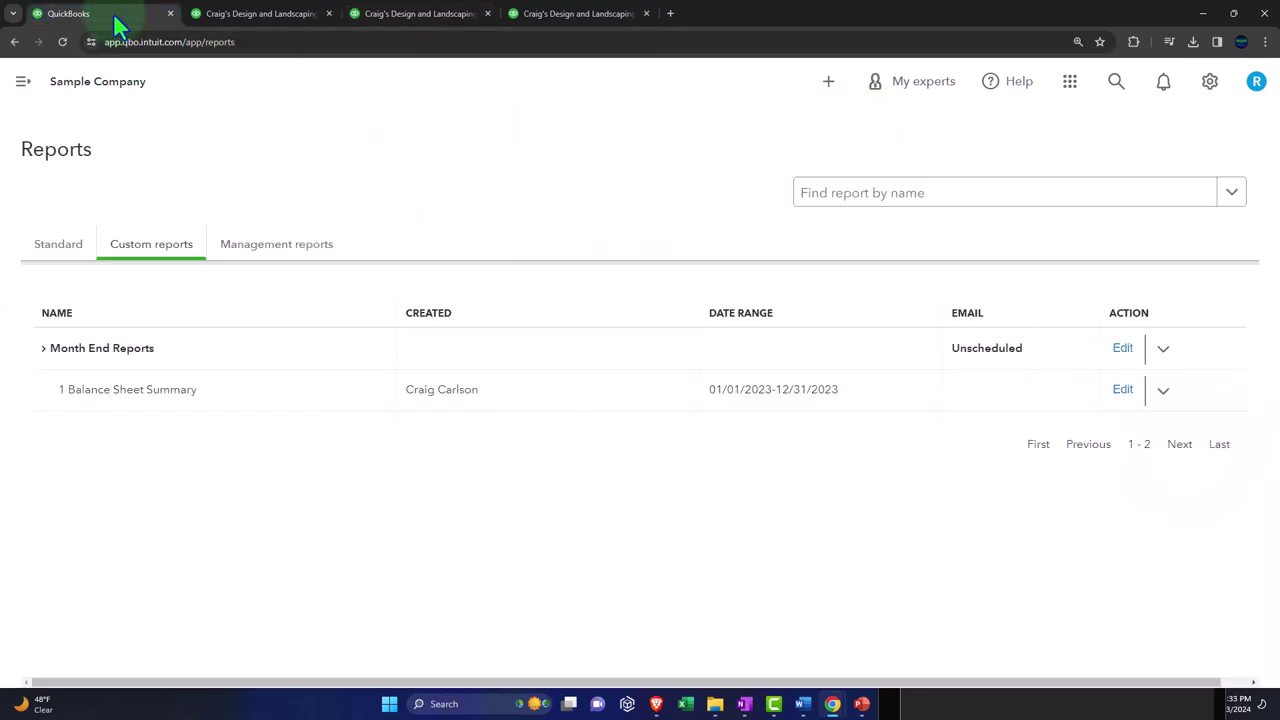
click(62, 42)
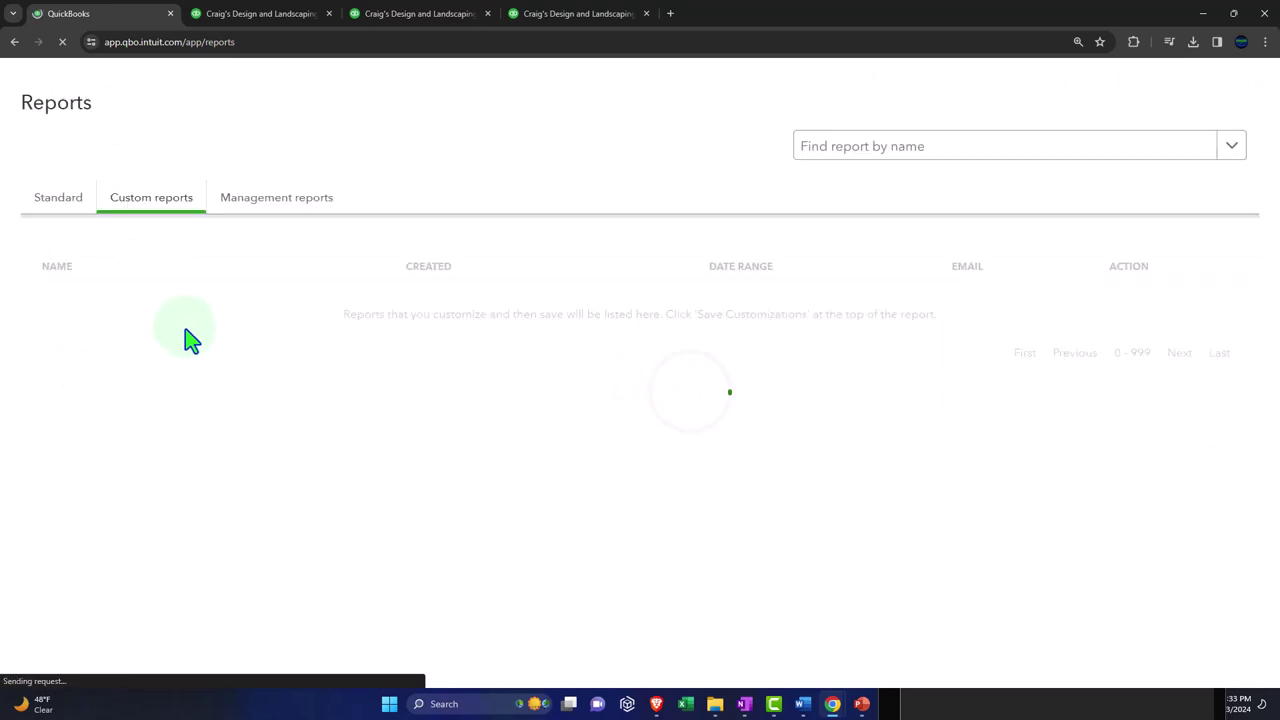
click(405, 25)
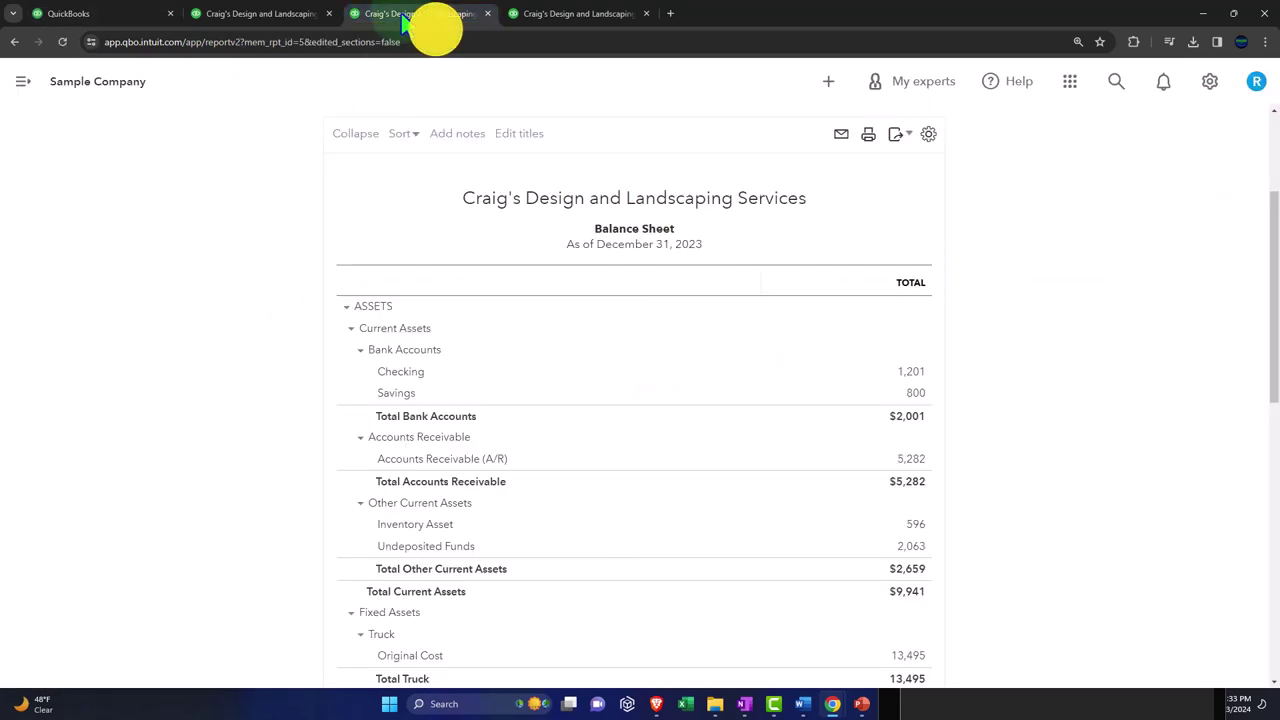
scroll(414, 329, up, 3)
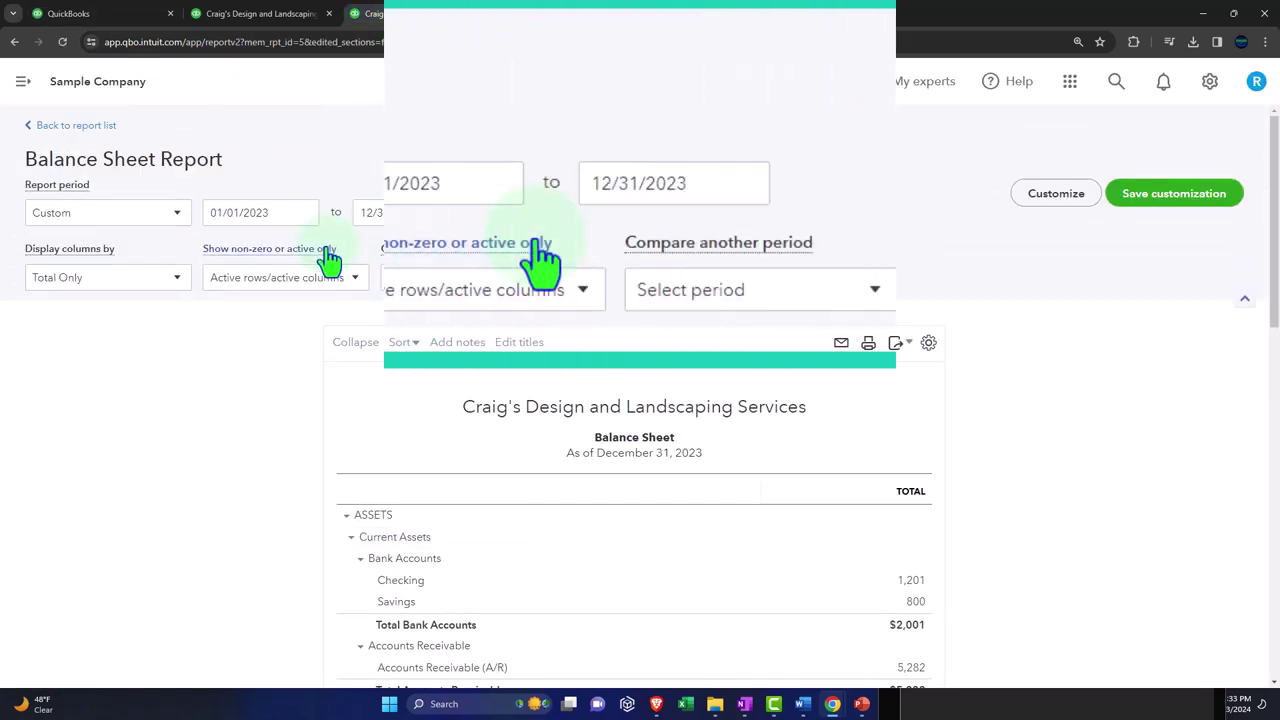
click(460, 183)
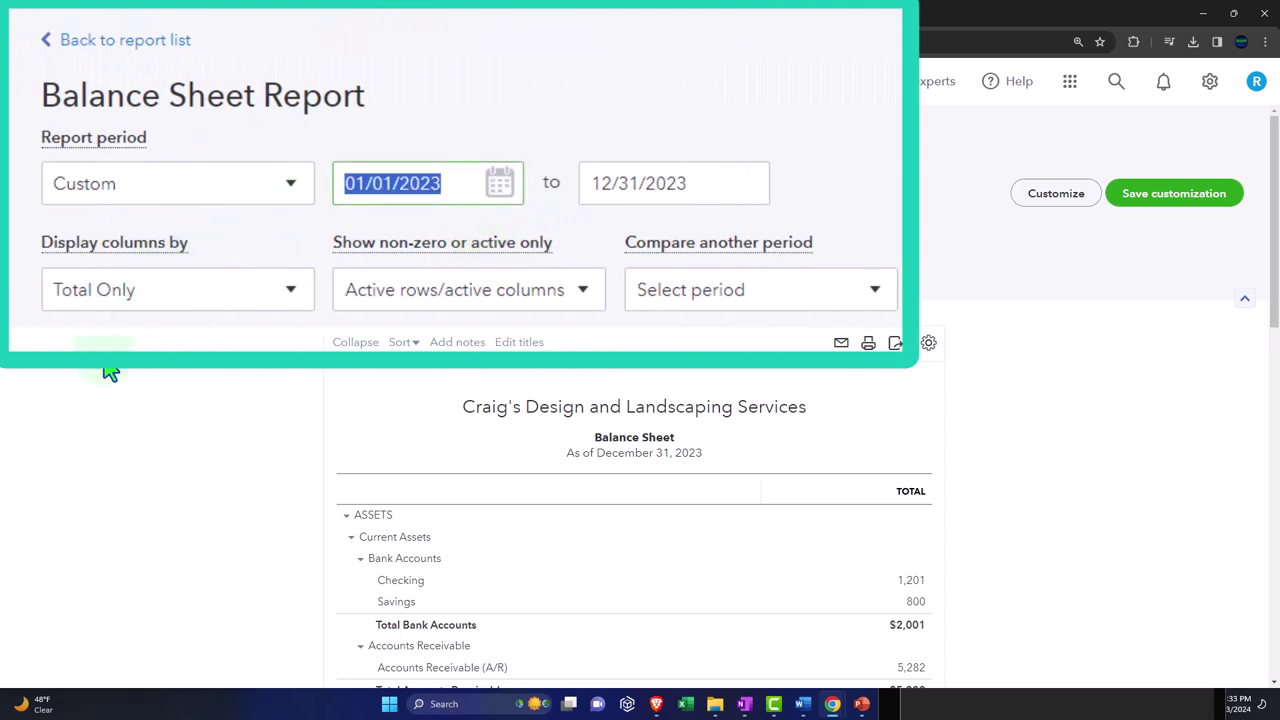
text(110123)
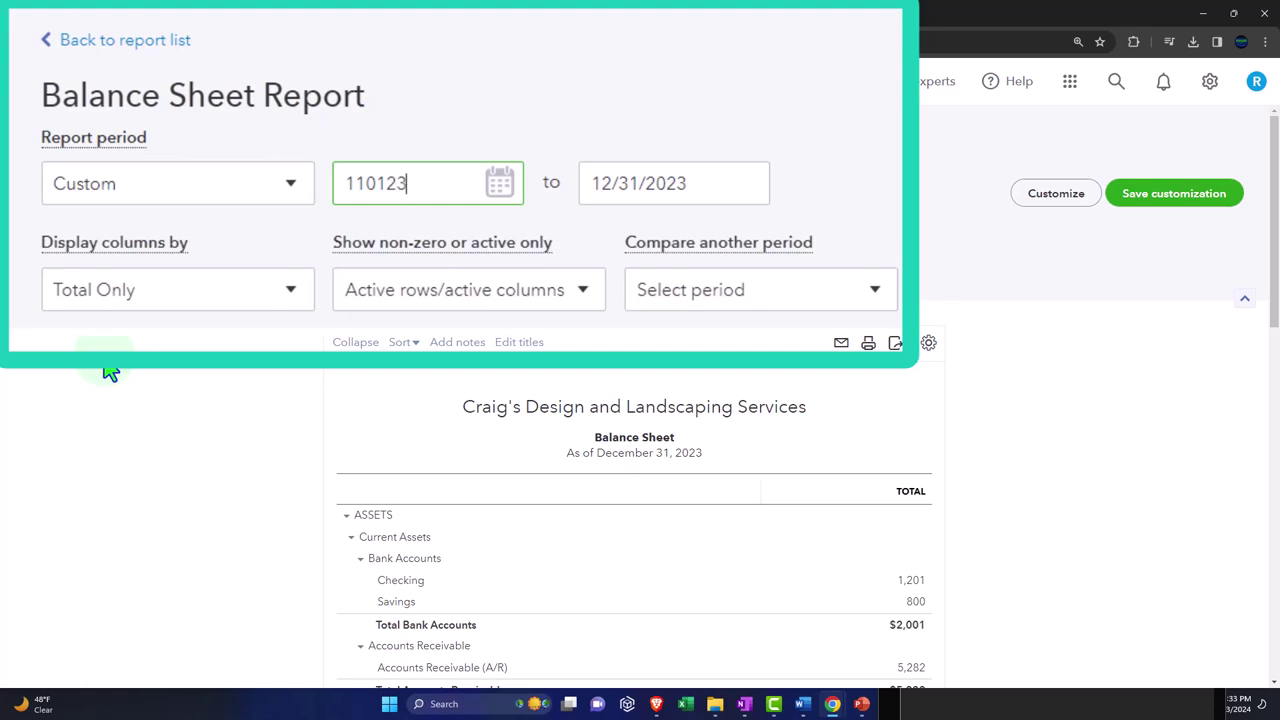
key(Tab)
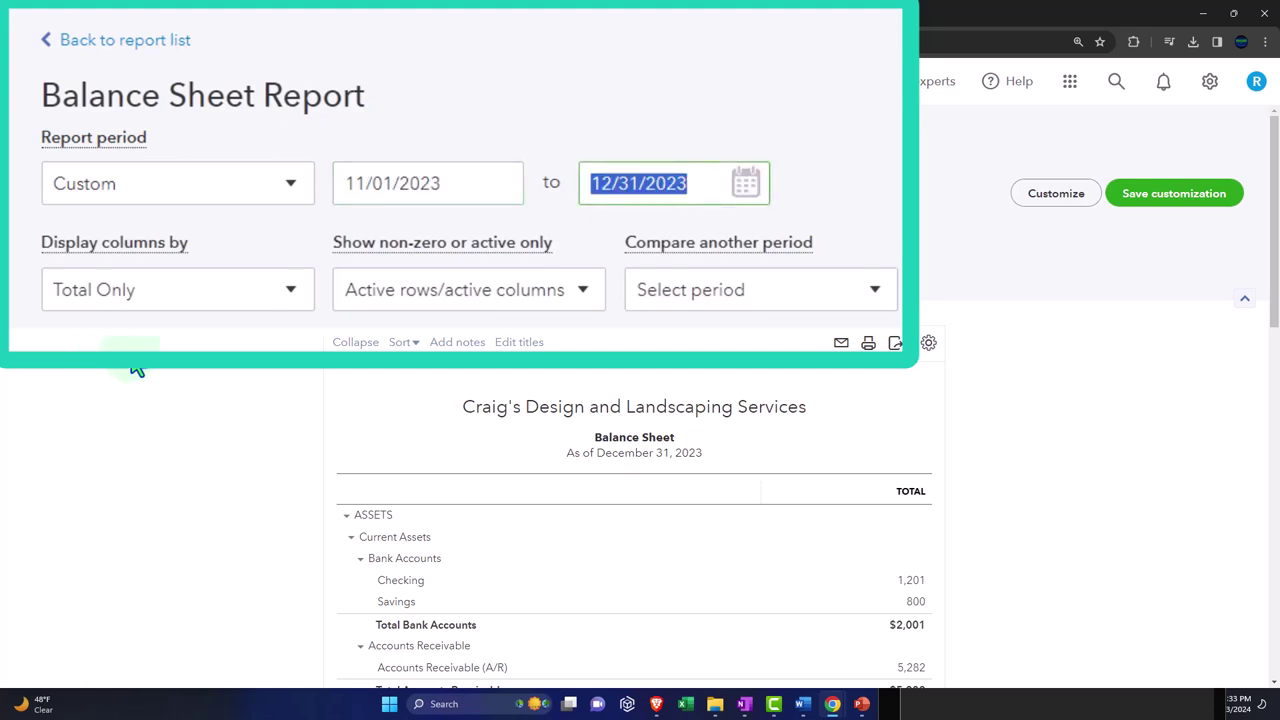
Set the report period to start on 12/01/2023 and compare it with the previous period, including $ change and % change.
click(414, 183)
text(120)
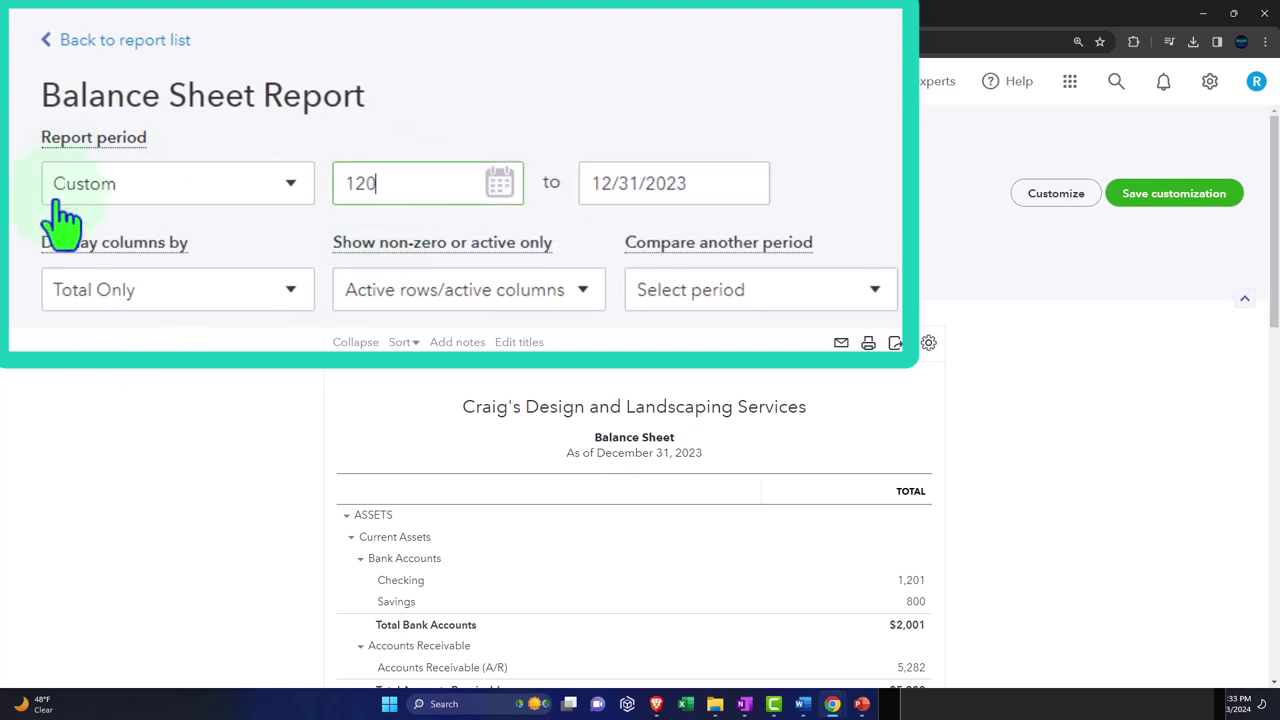
text(1)
key(Tab)
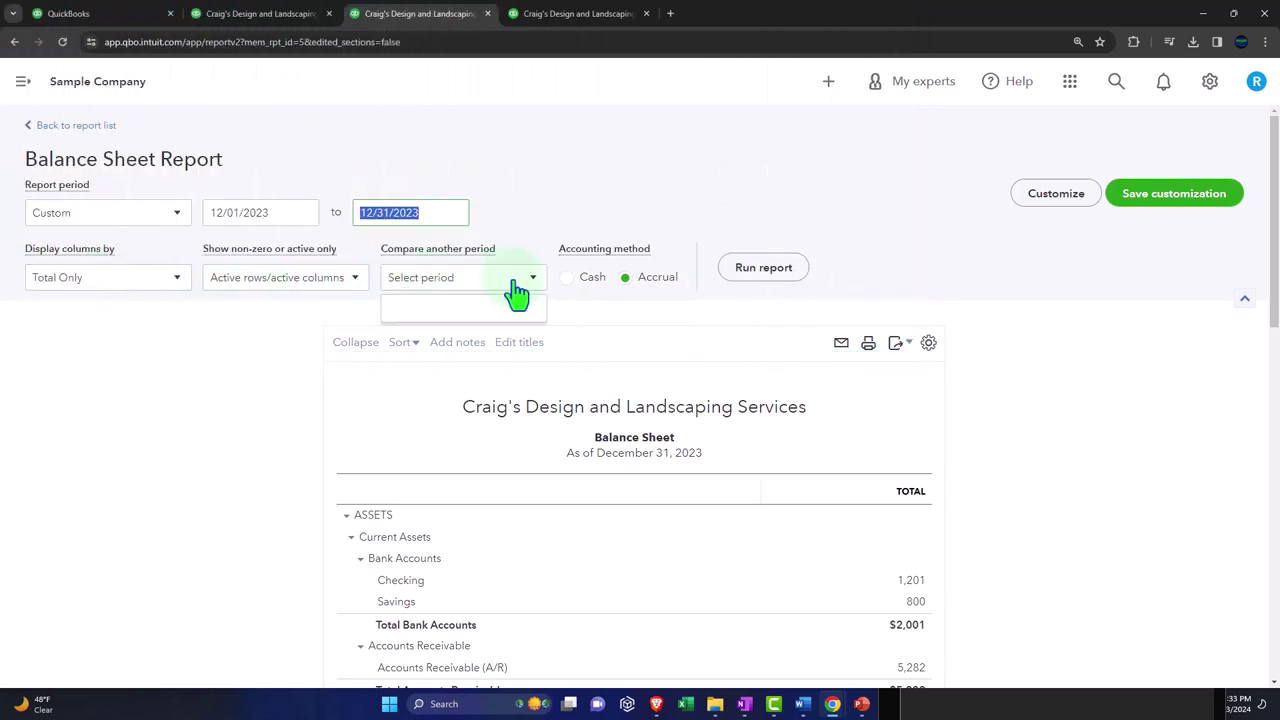
click(403, 320)
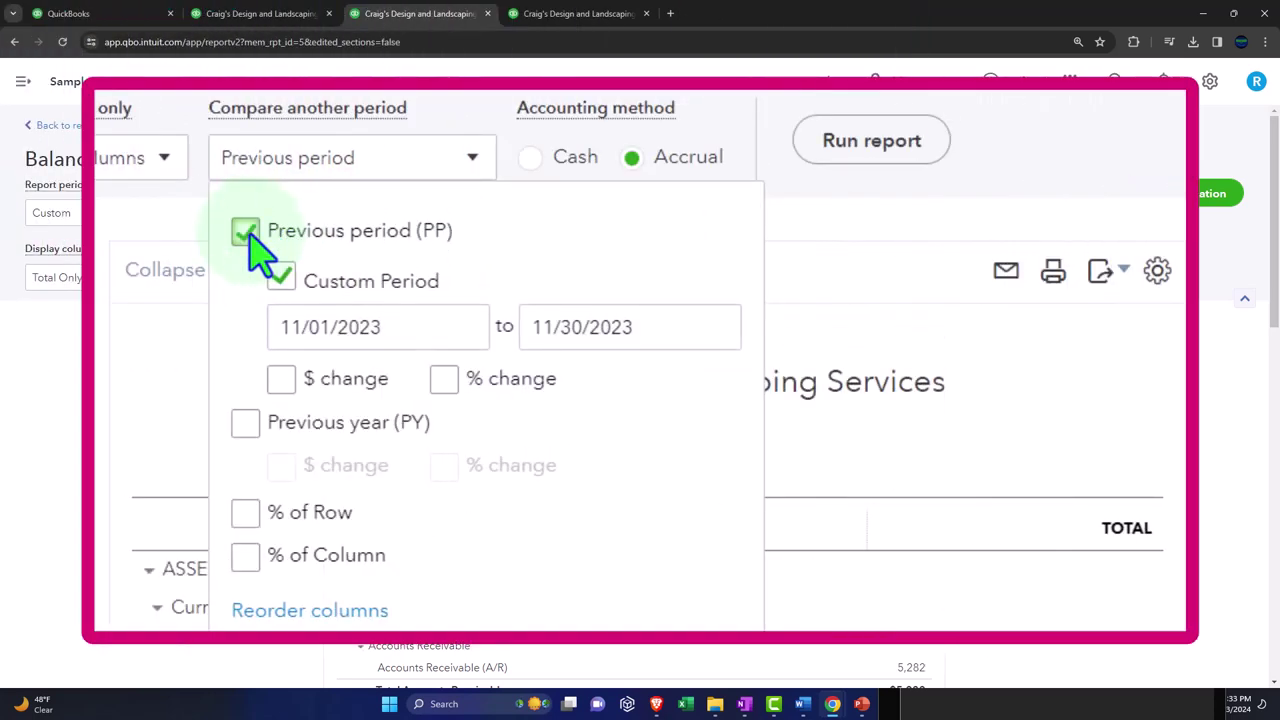
click(295, 378)
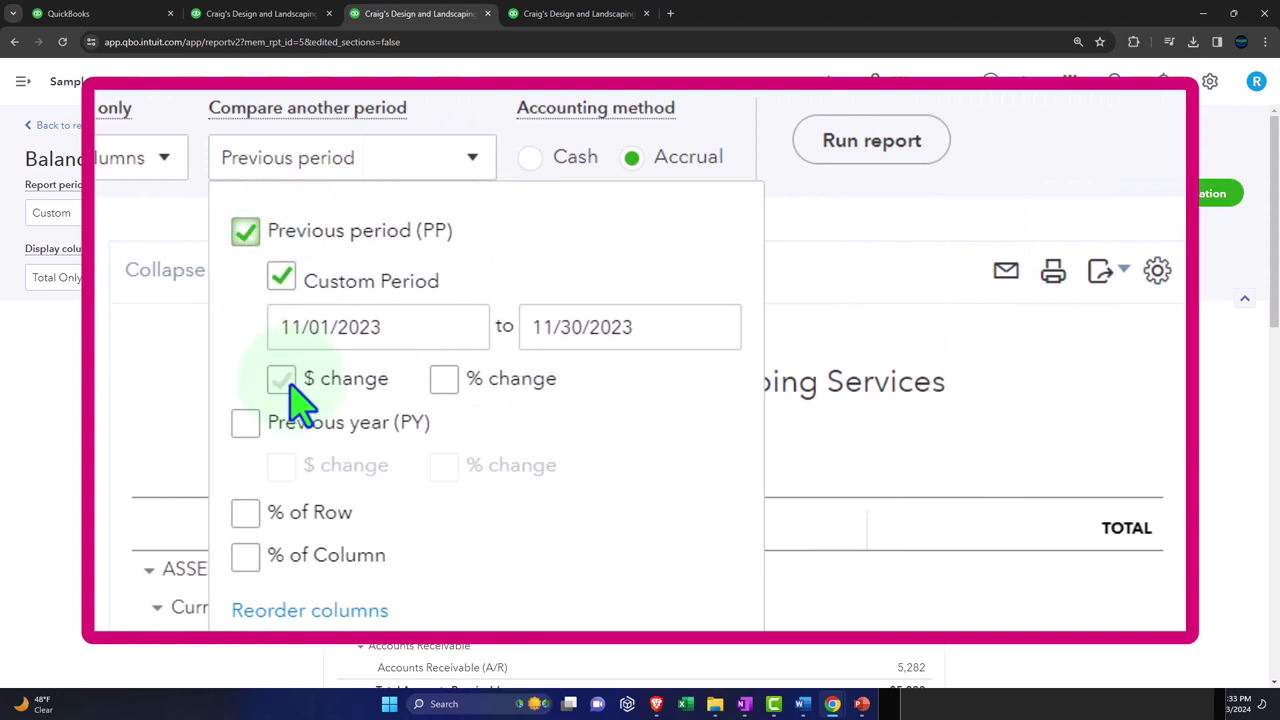
click(448, 385)
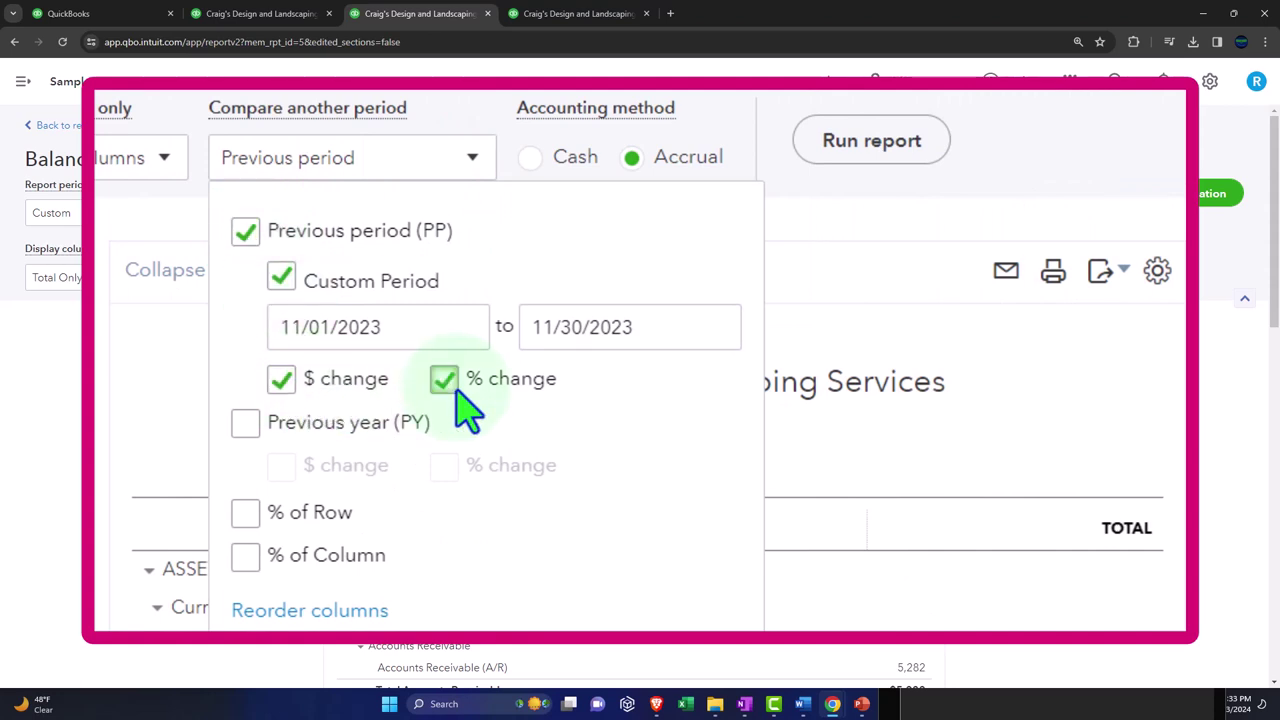
click(1070, 475)
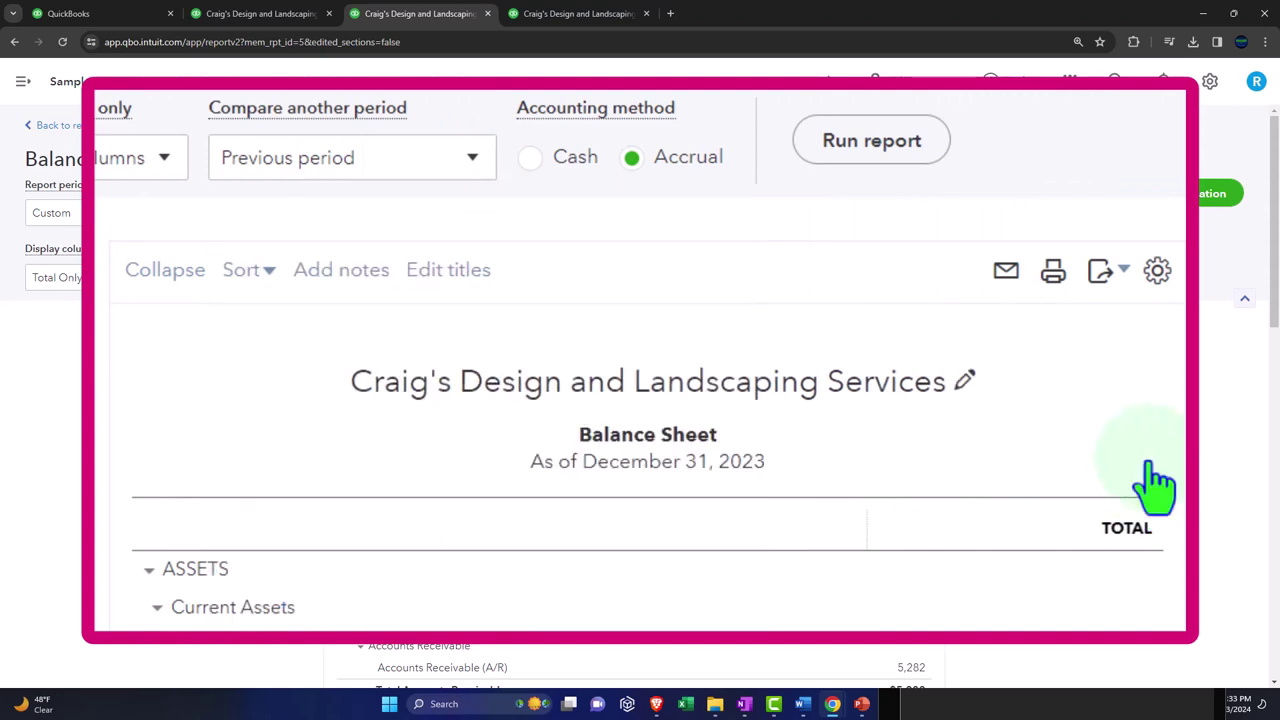
Retitle the report "Comparative Balance Sheet", copy the new title and run the report.
click(642, 446)
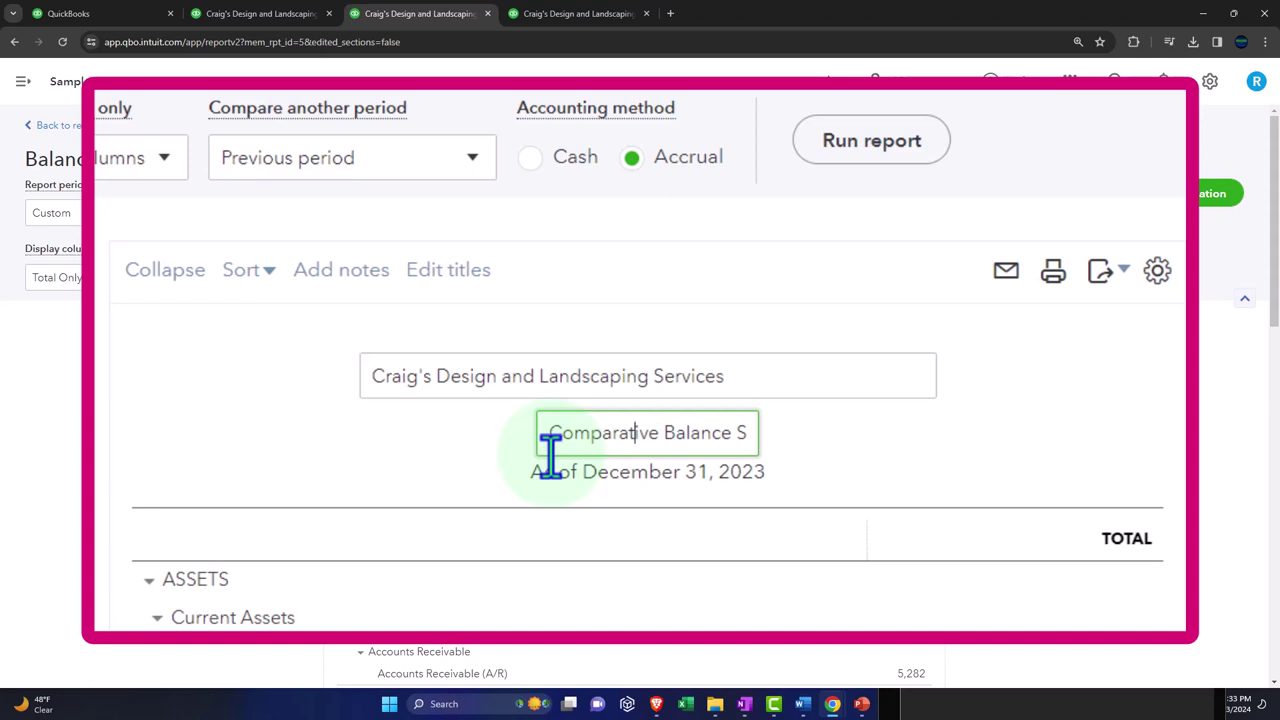
drag(550, 452, 550, 452)
key(ctrl+c)
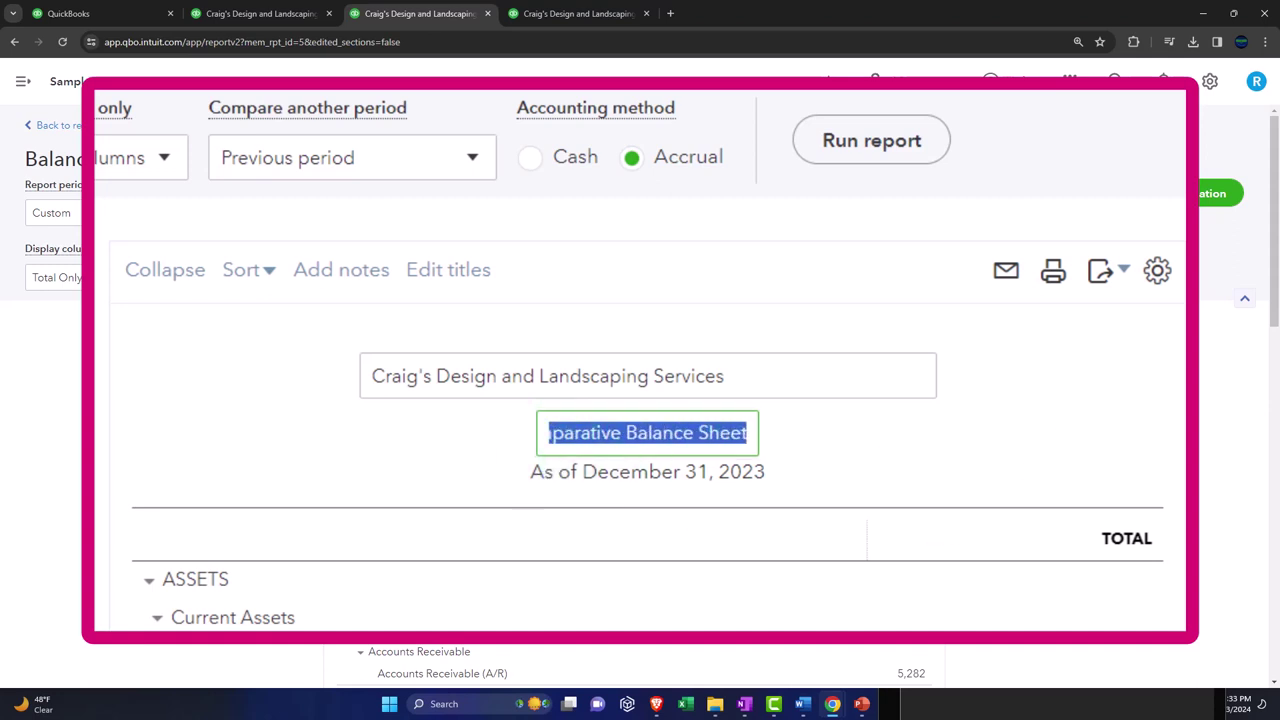
click(788, 276)
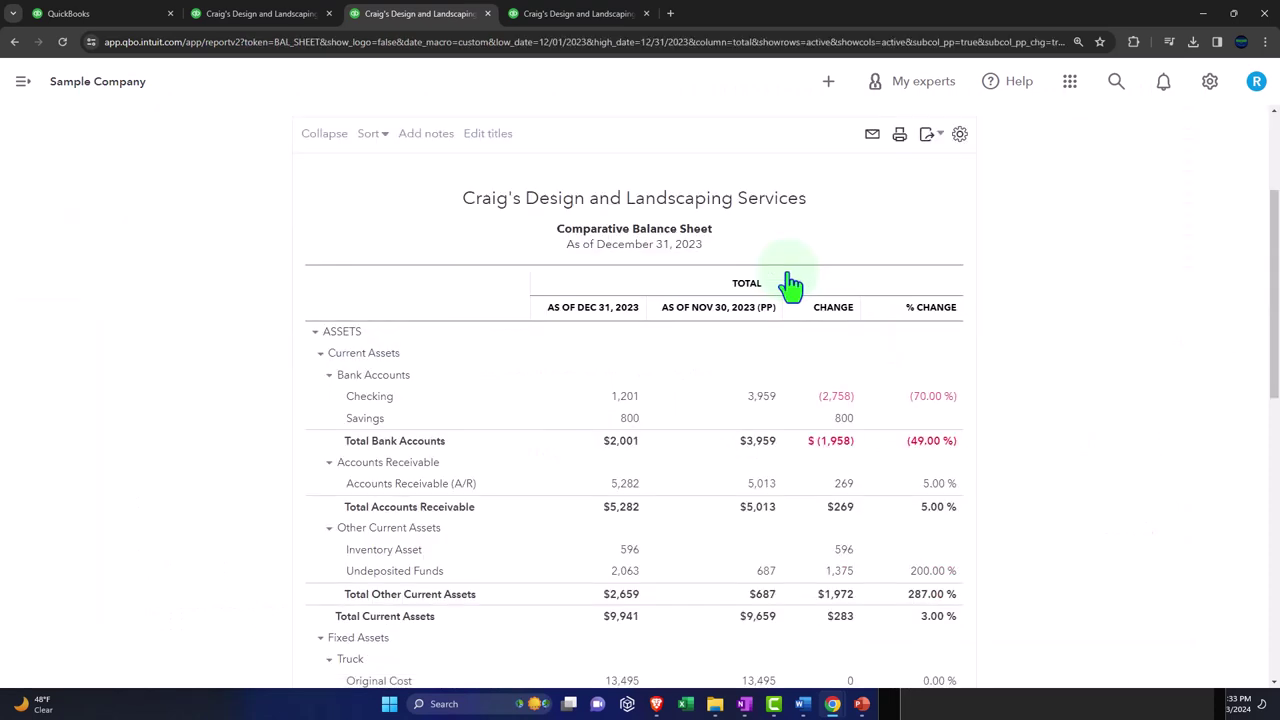
click(886, 398)
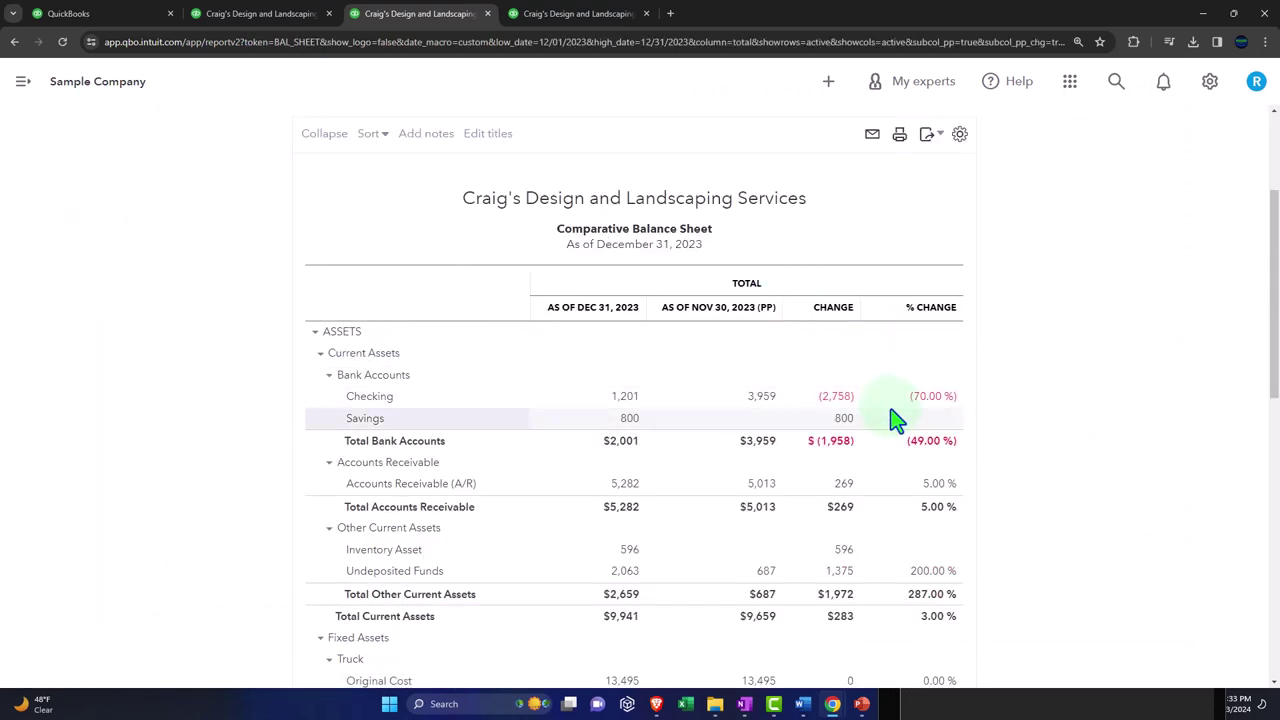
Save the customized report as "3 Comparative Balance Sheet" in the Month End Reports group.
scroll(897, 457, up, 2)
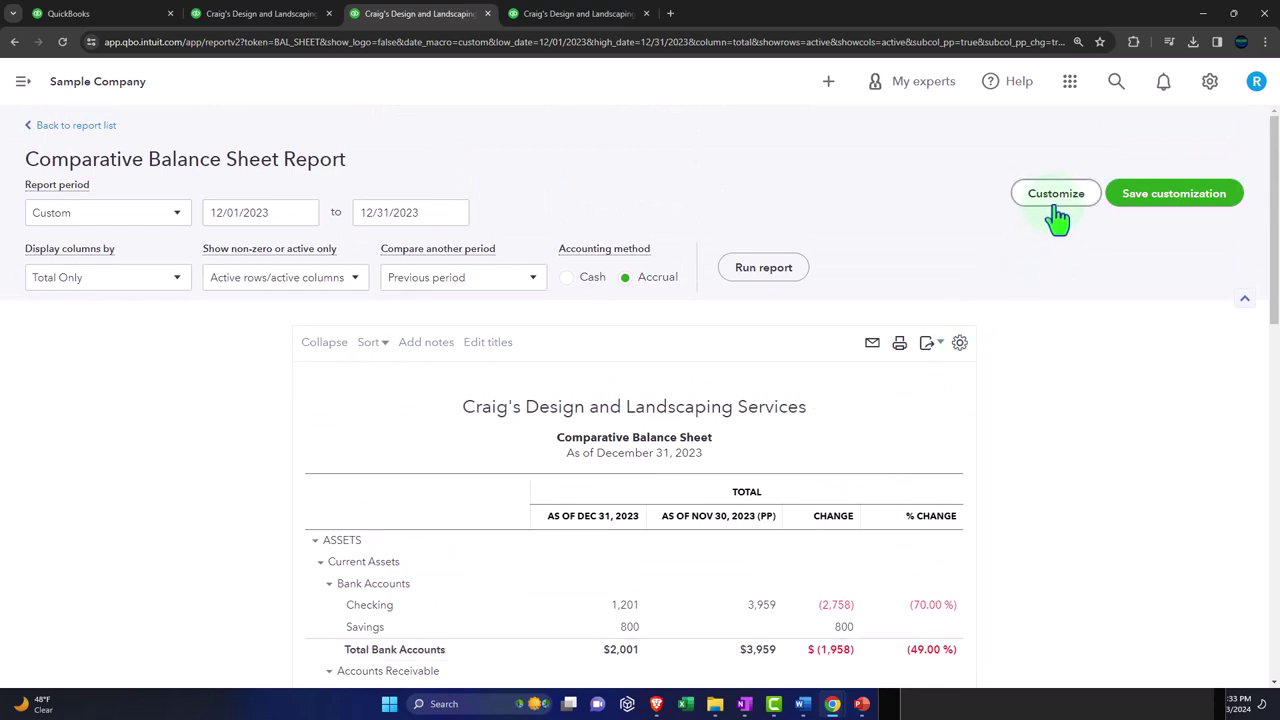
click(1137, 206)
text(2 Balance Sheet)
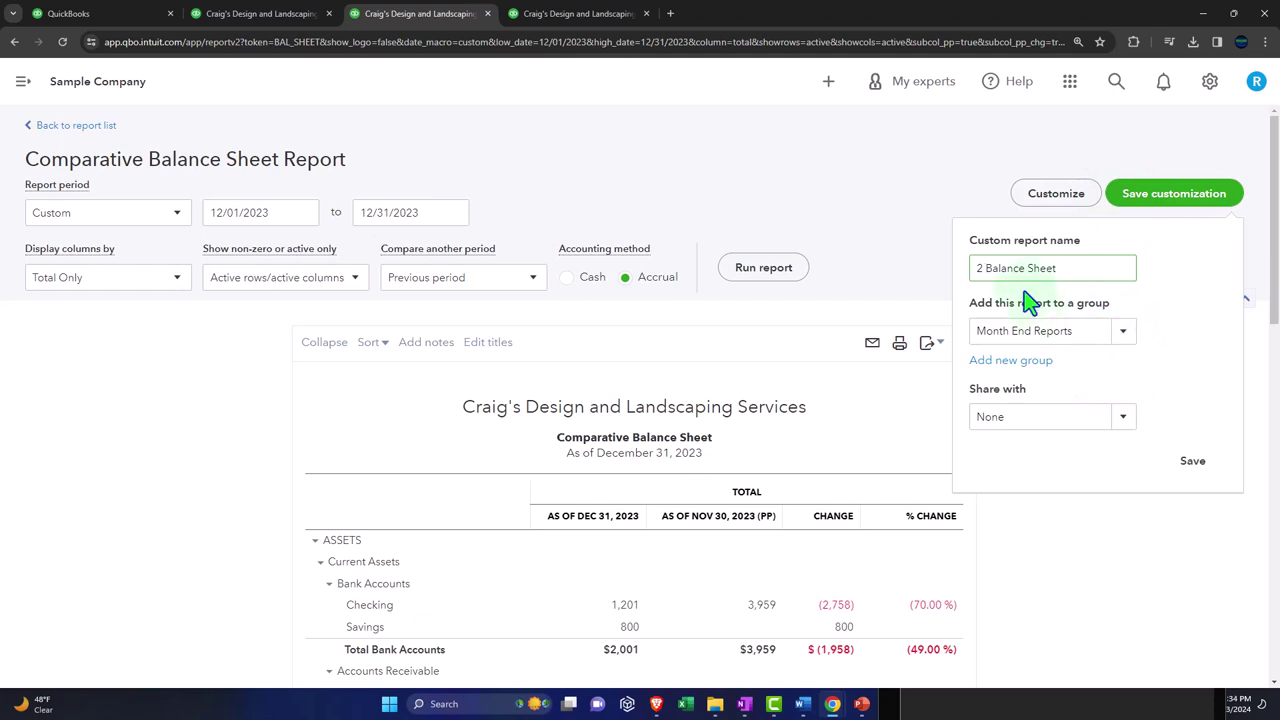
drag(1075, 268, 940, 266)
key(ctrl+v)
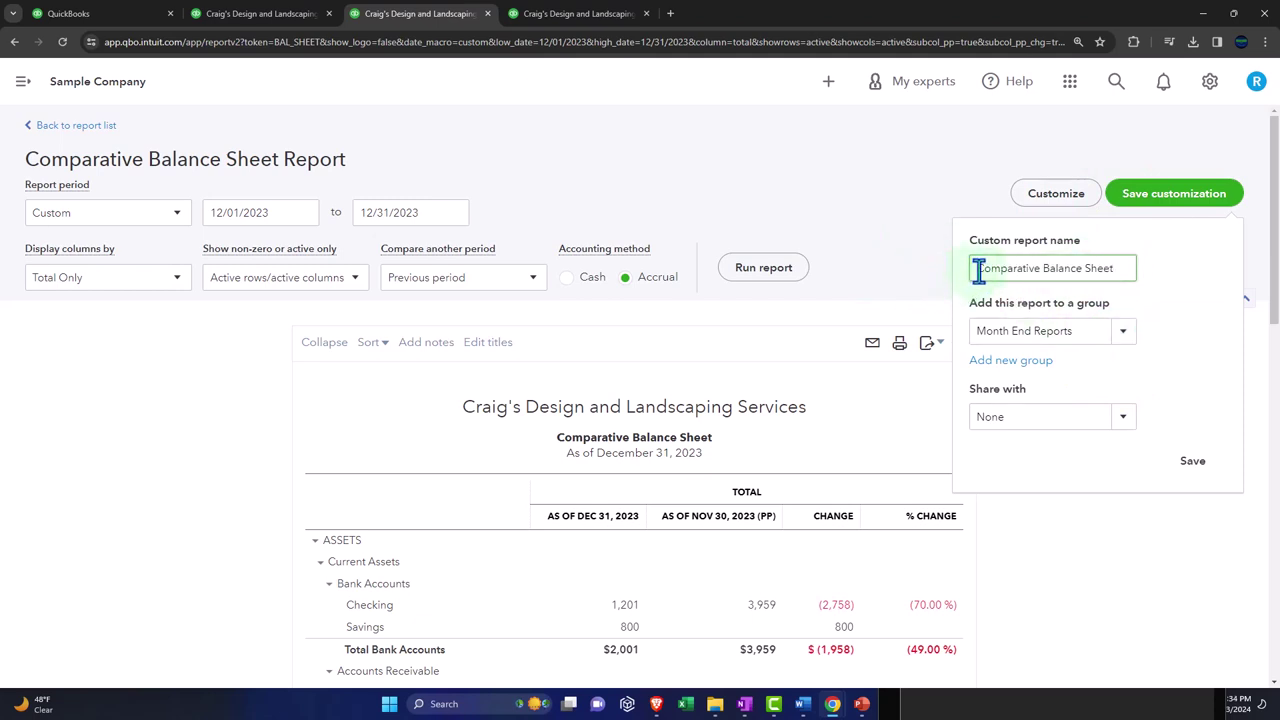
click(978, 268)
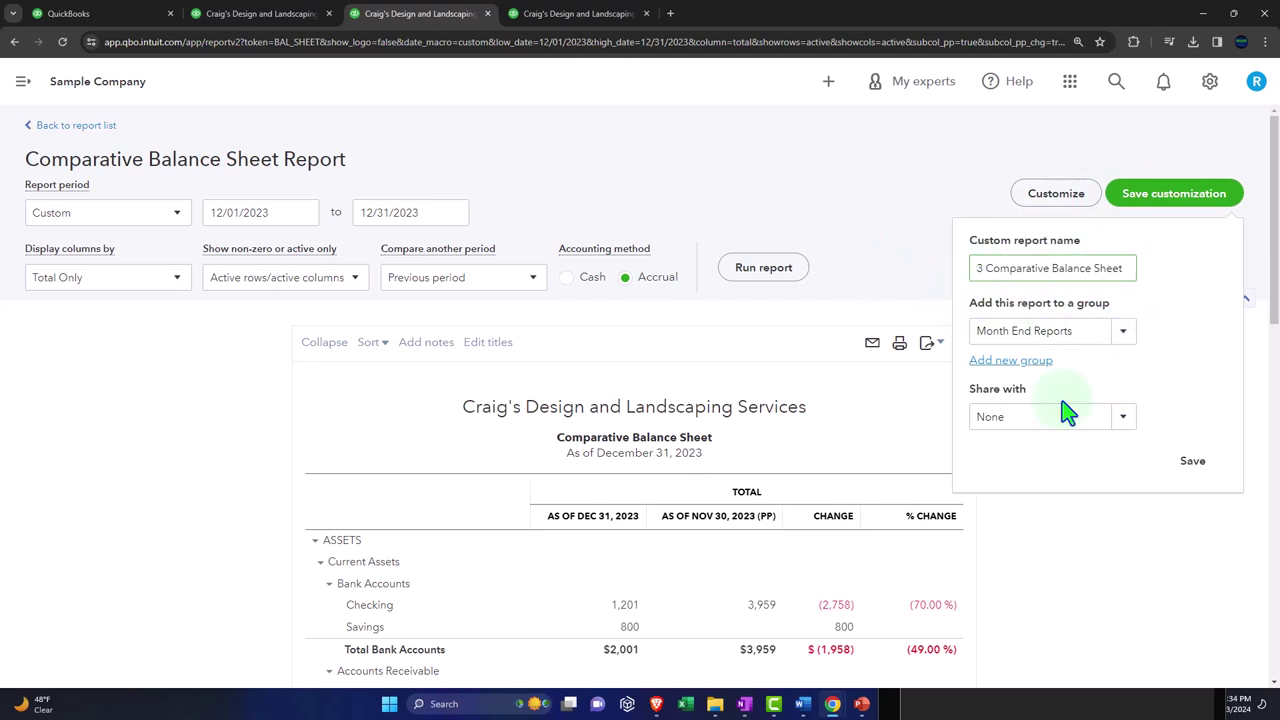
click(1195, 465)
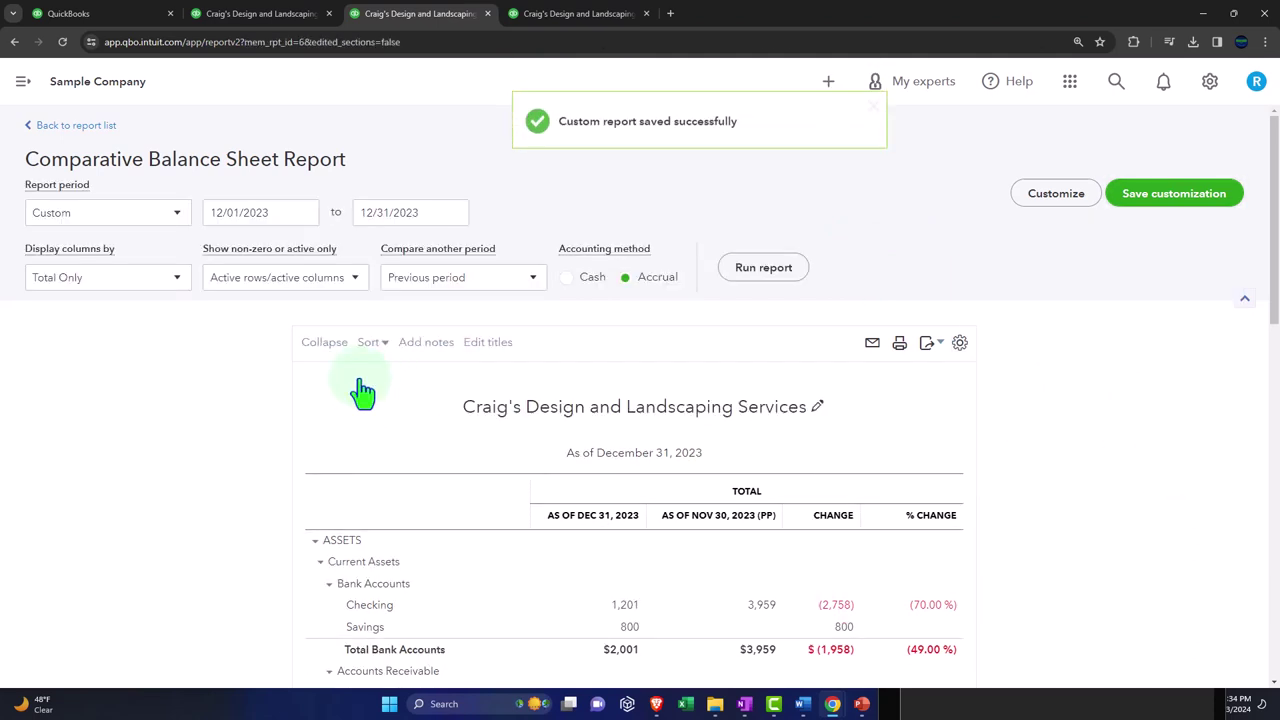
Return to the reports page in the first browser tab and refresh its custom reports list.
scroll(345, 360, down, 2)
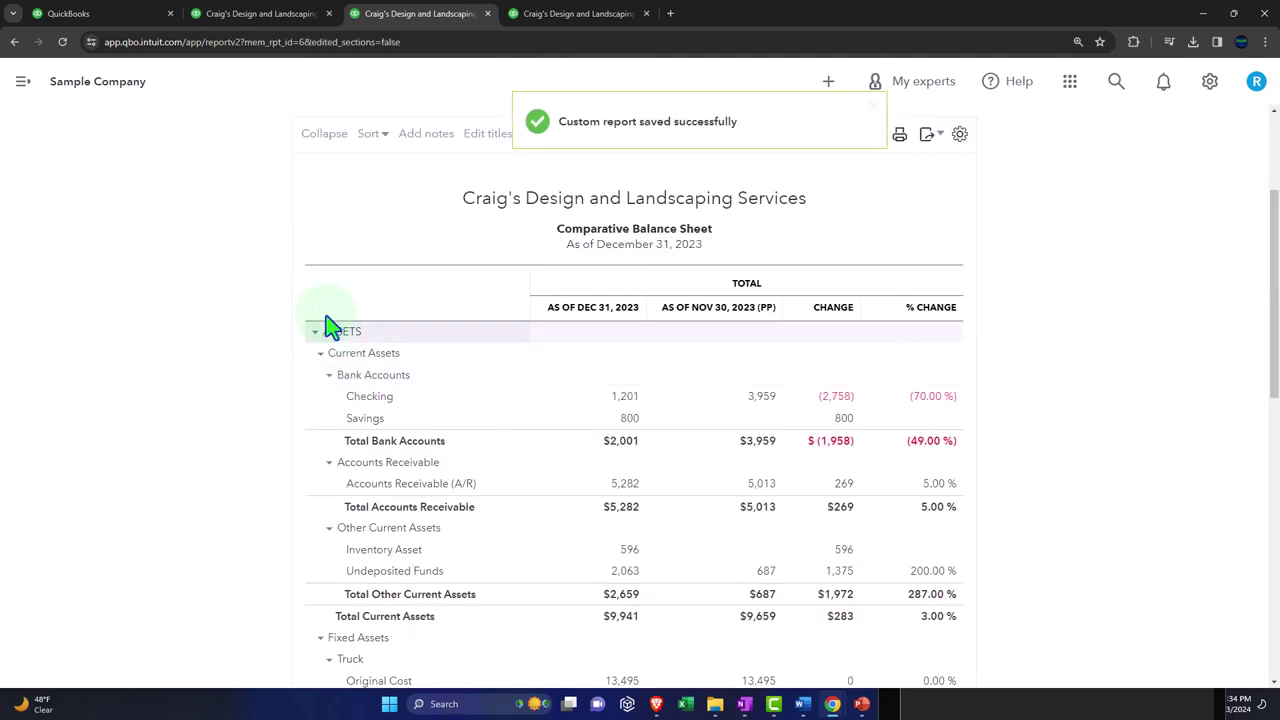
click(122, 27)
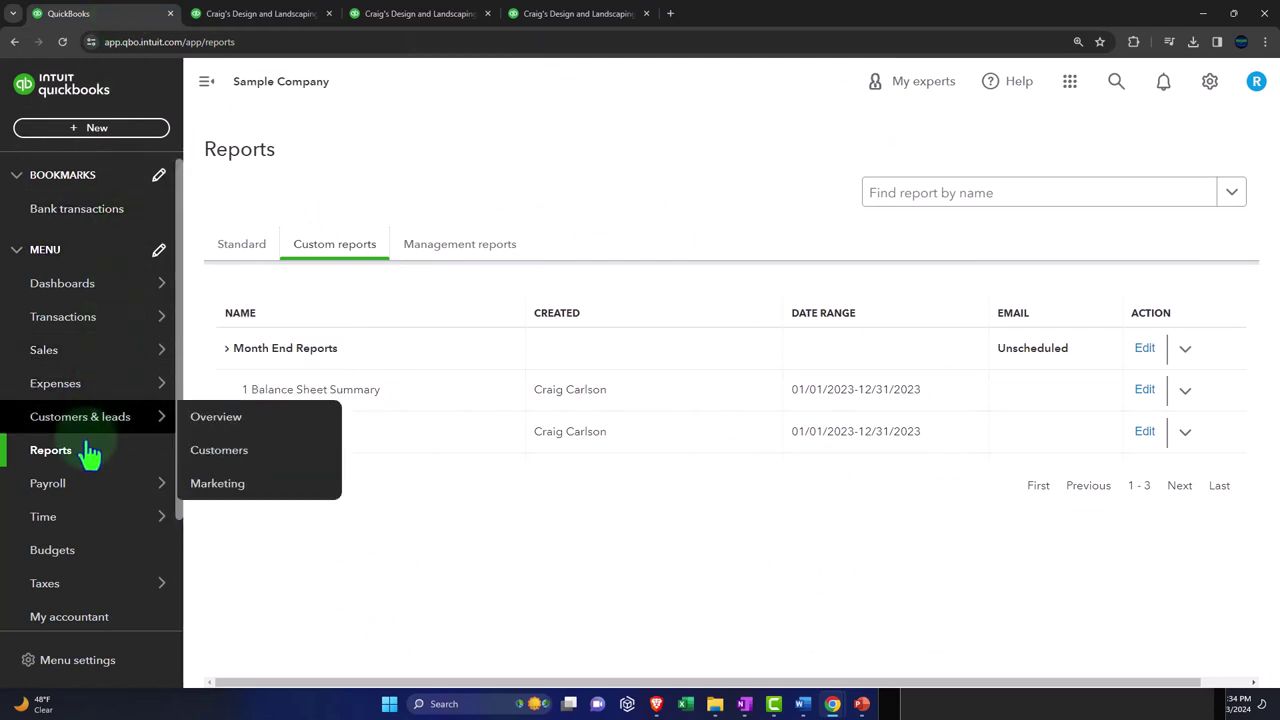
click(45, 455)
click(62, 43)
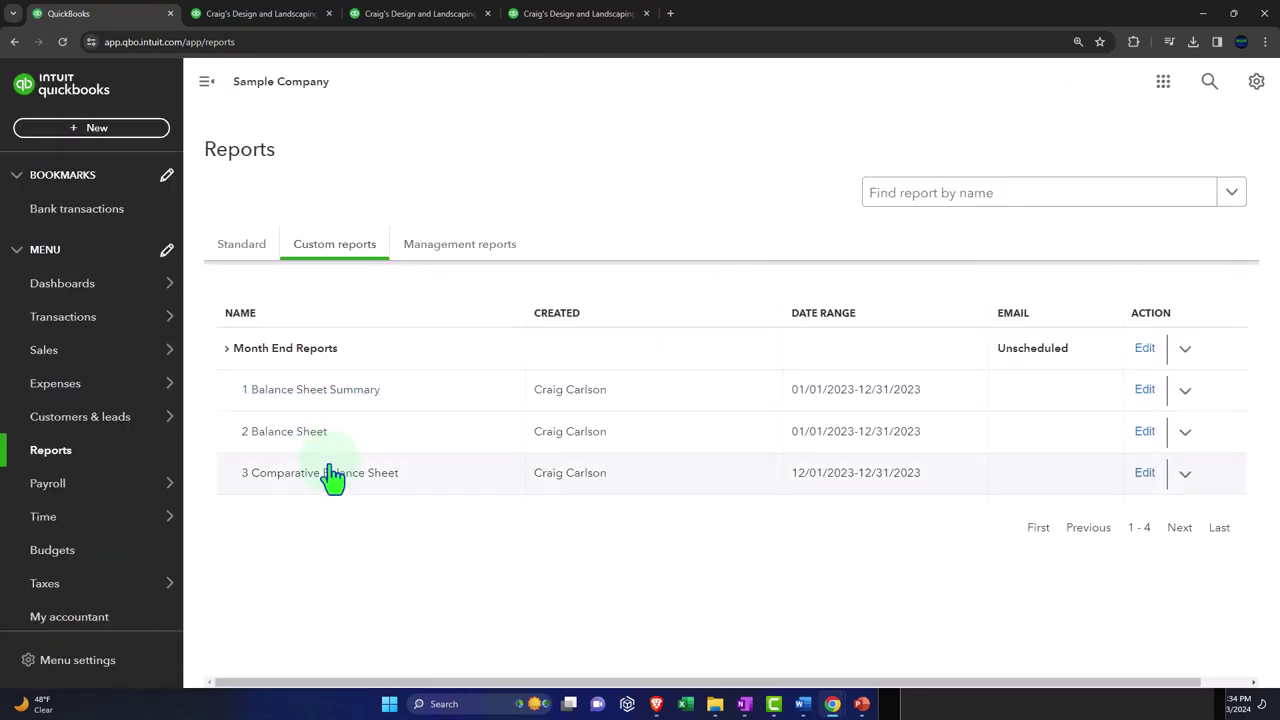
Open the management reports and set the Monthly Financial Reports period from 01/01/2023 to 12/31/2023, with the navigation menu collapsed.
click(471, 260)
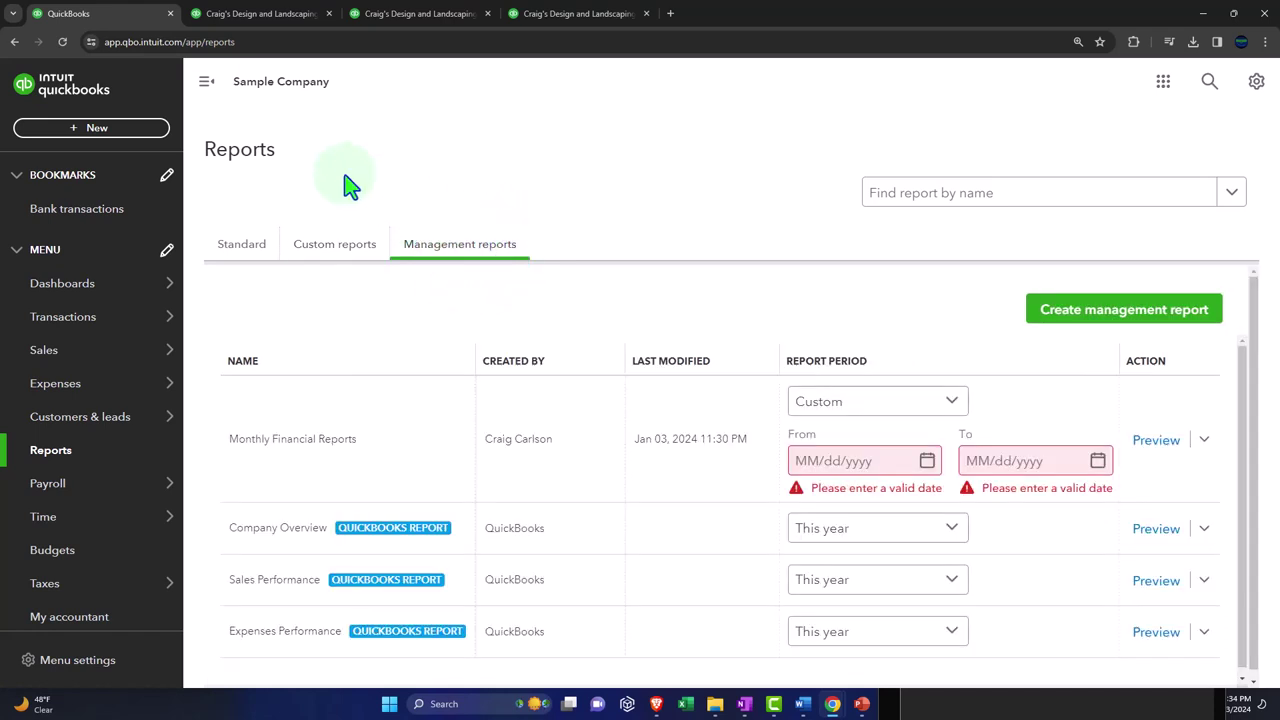
click(207, 84)
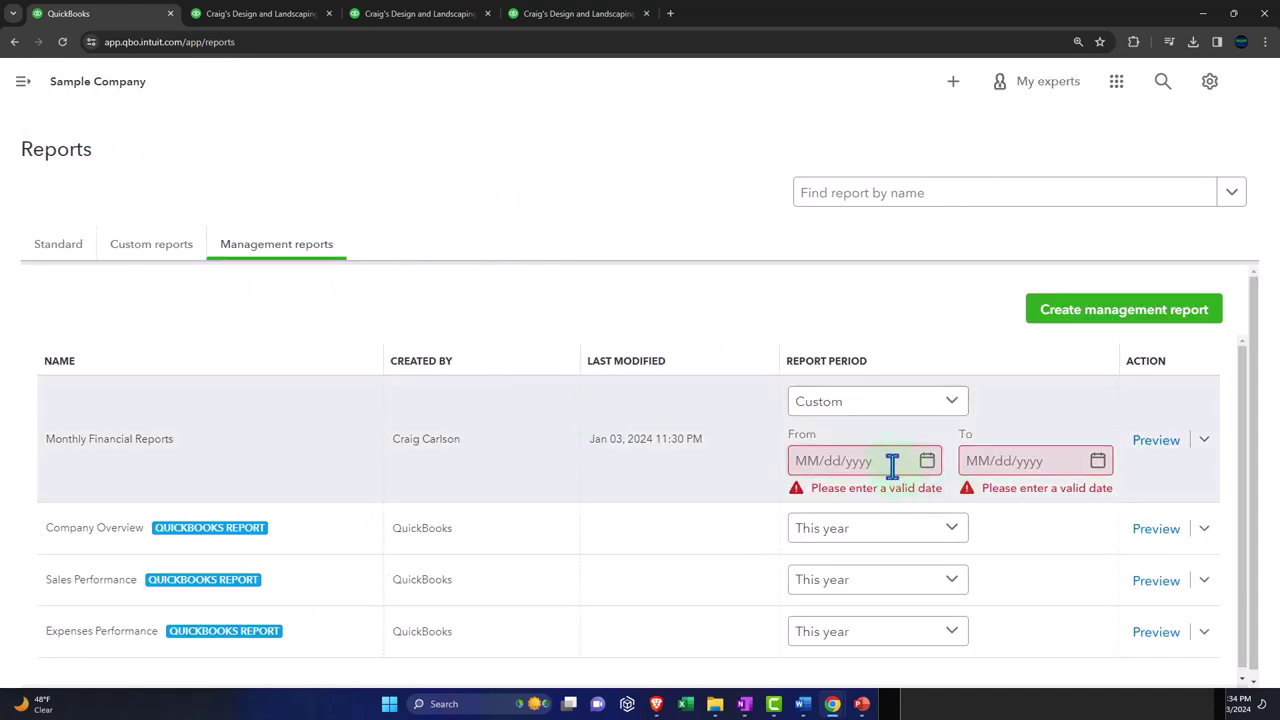
click(892, 462)
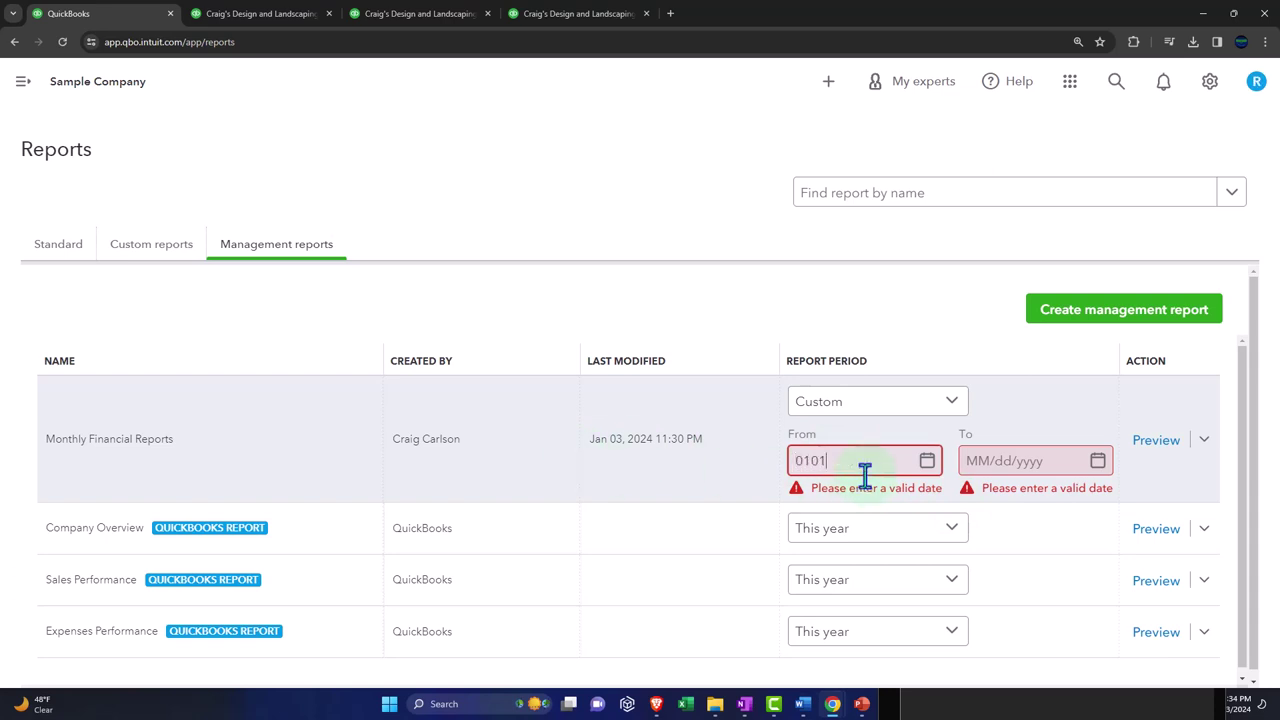
key(Tab)
text(12)
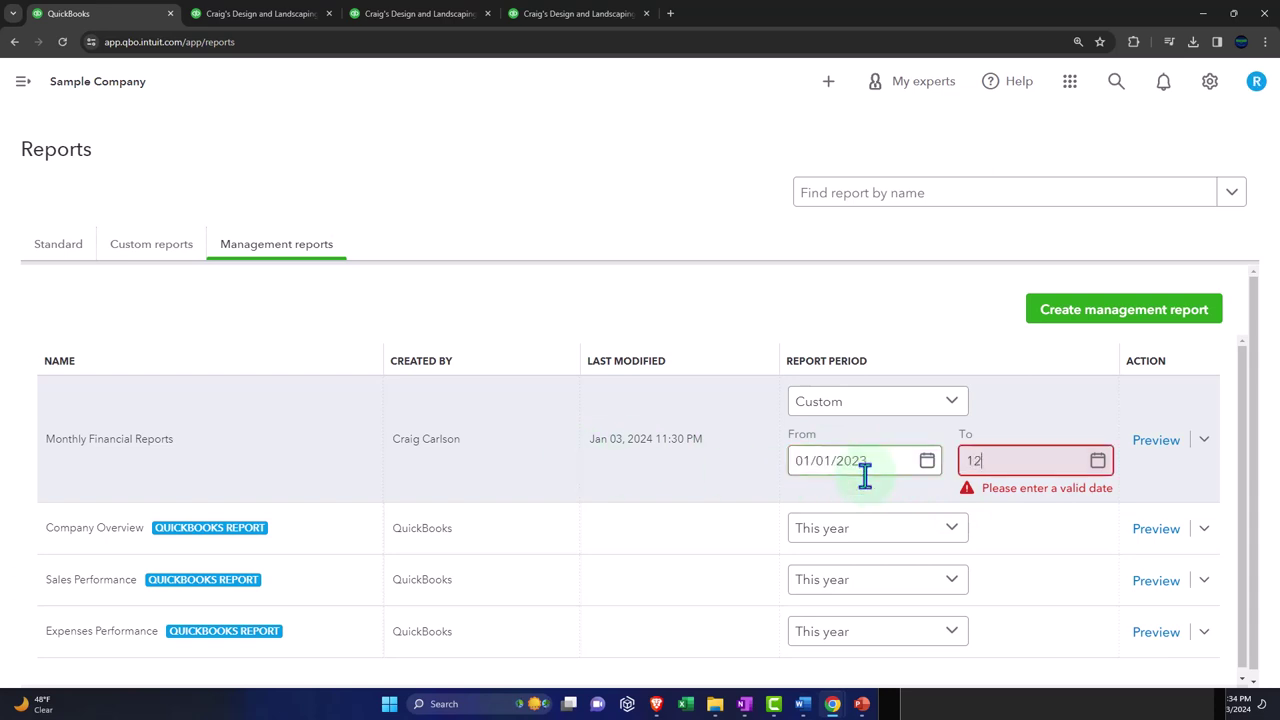
text(/31/2023)
key(Tab)
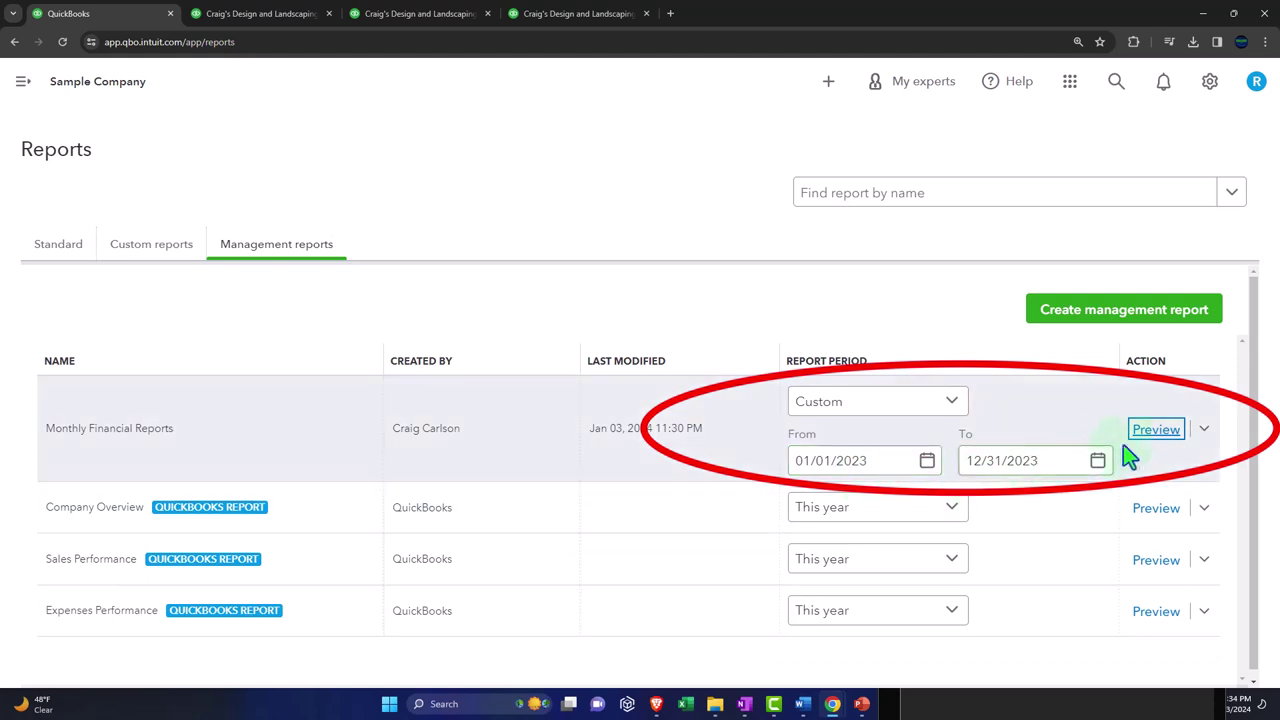
Open Monthly Financial Reports for editing and review its table of contents, preliminary pages and the Profit and Loss and Balance Sheet report settings.
click(1205, 432)
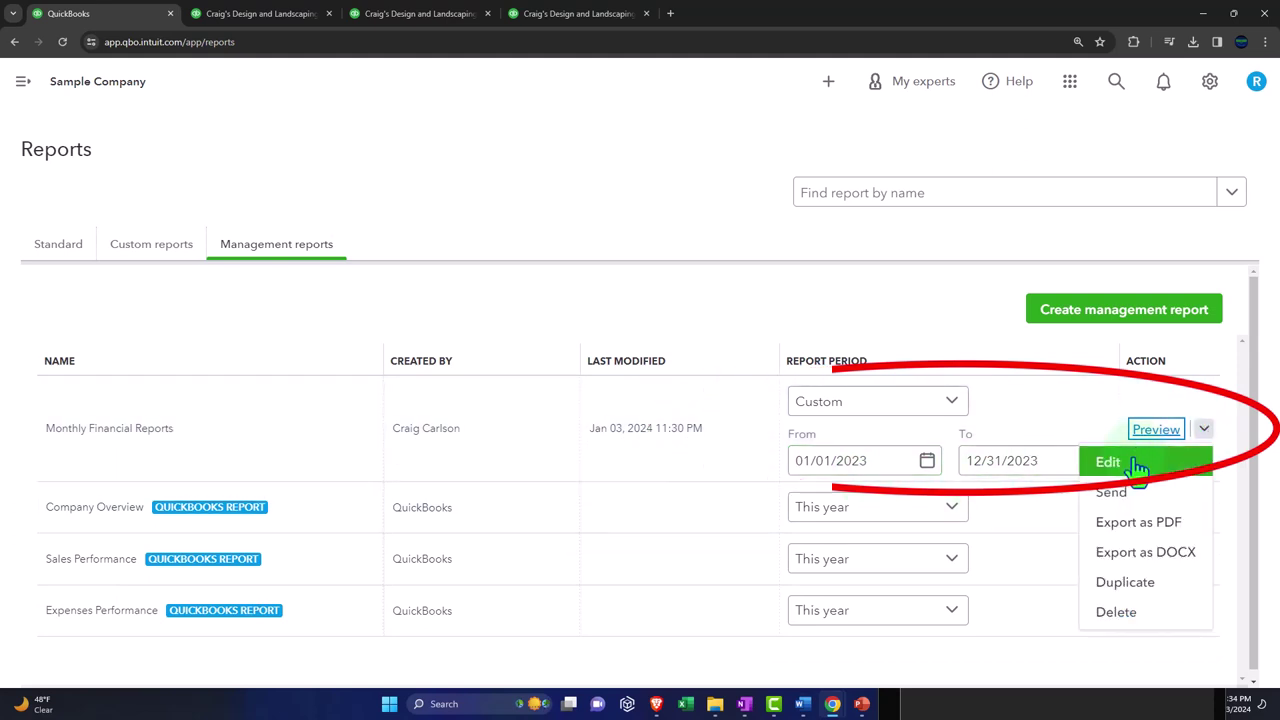
click(1133, 466)
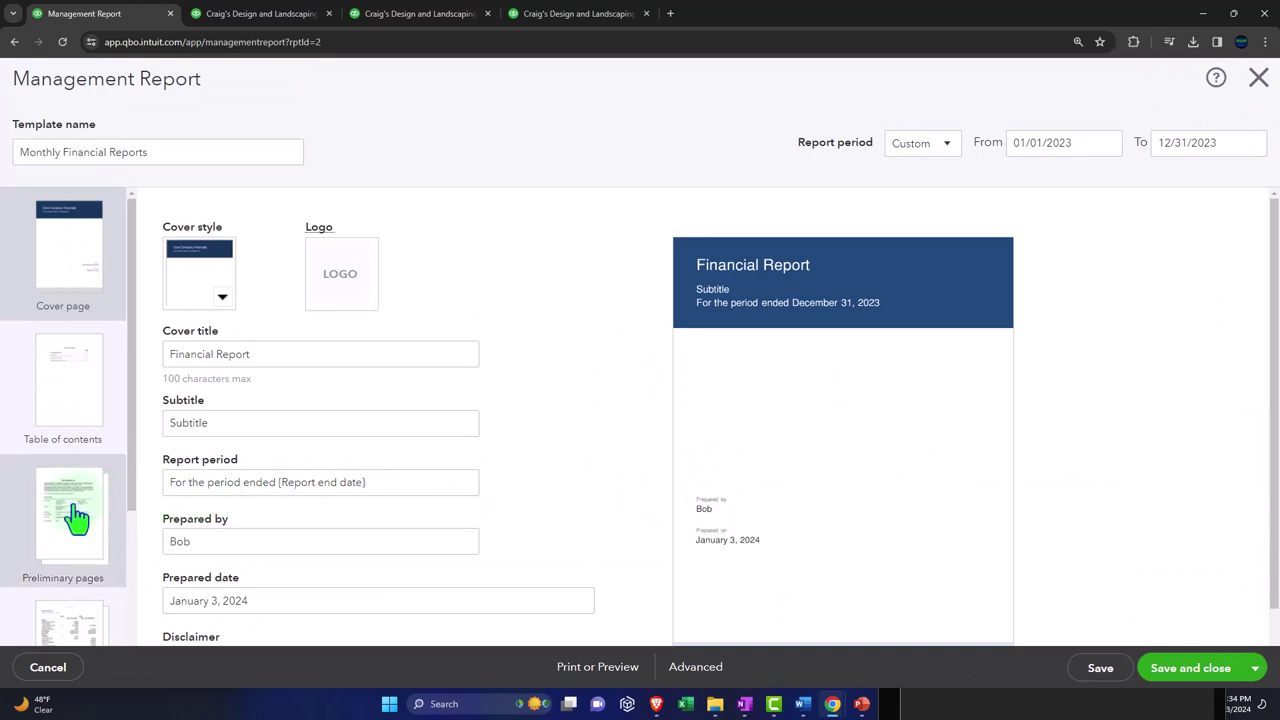
click(71, 398)
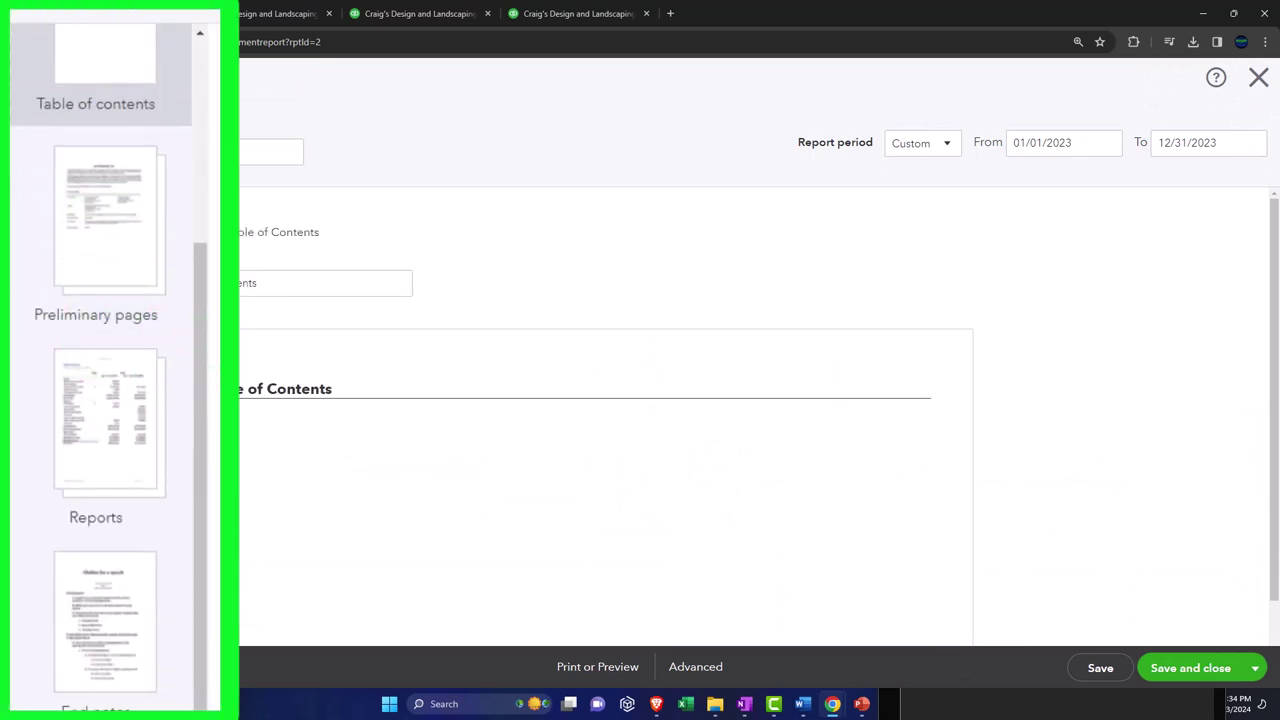
scroll(163, 420, up, 3)
click(120, 518)
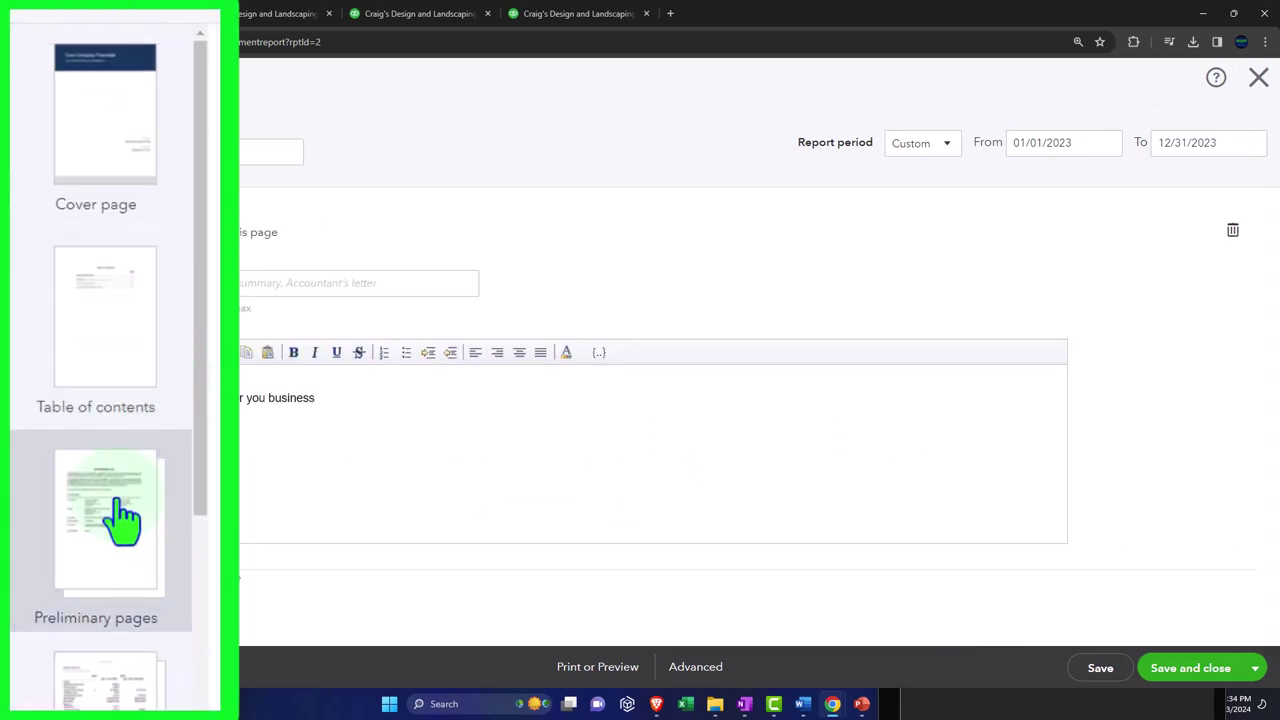
scroll(120, 518, down, 2)
click(120, 518)
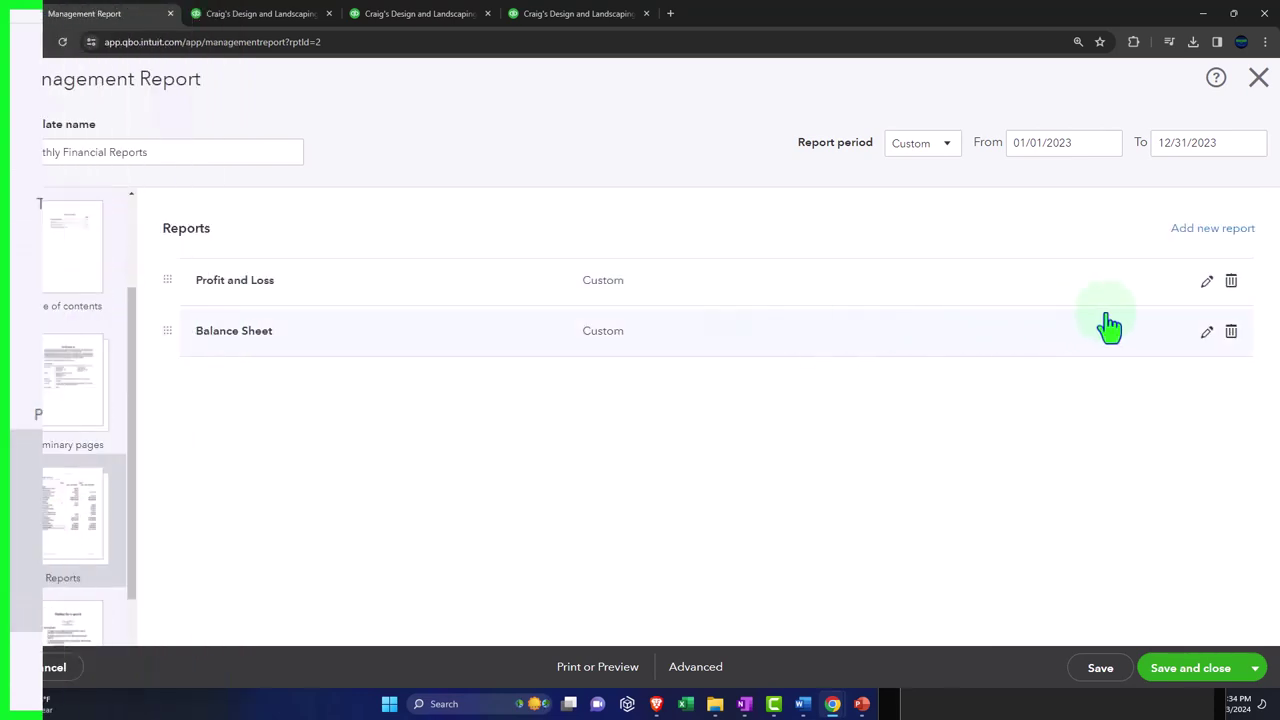
click(1207, 282)
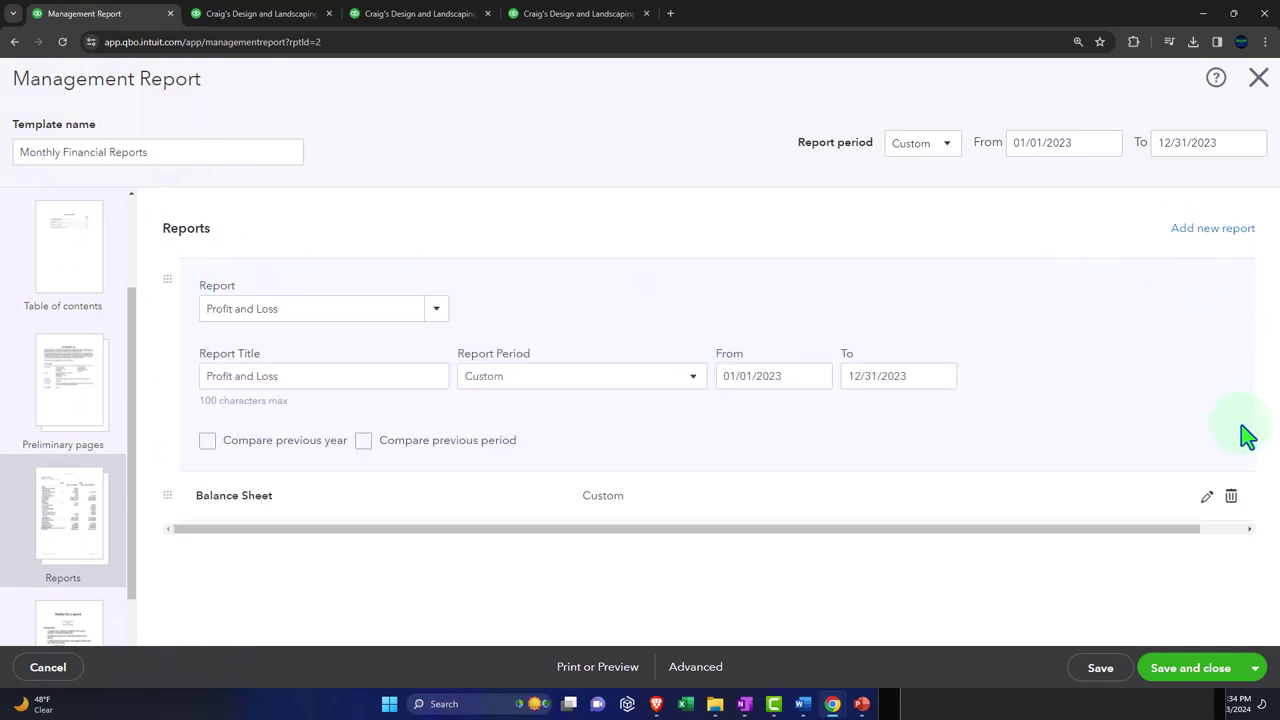
click(1208, 497)
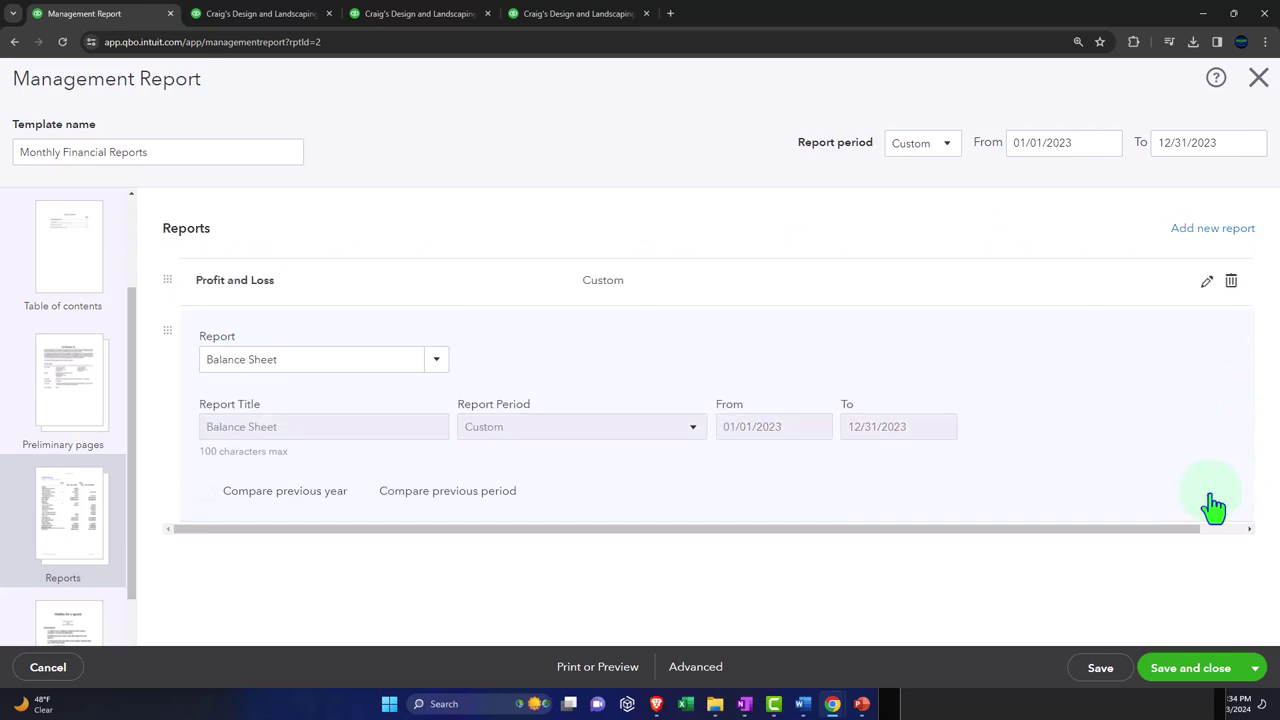
Add the custom report "Month End Reports:1 Balance Sheet Summary" to the management report.
click(1200, 235)
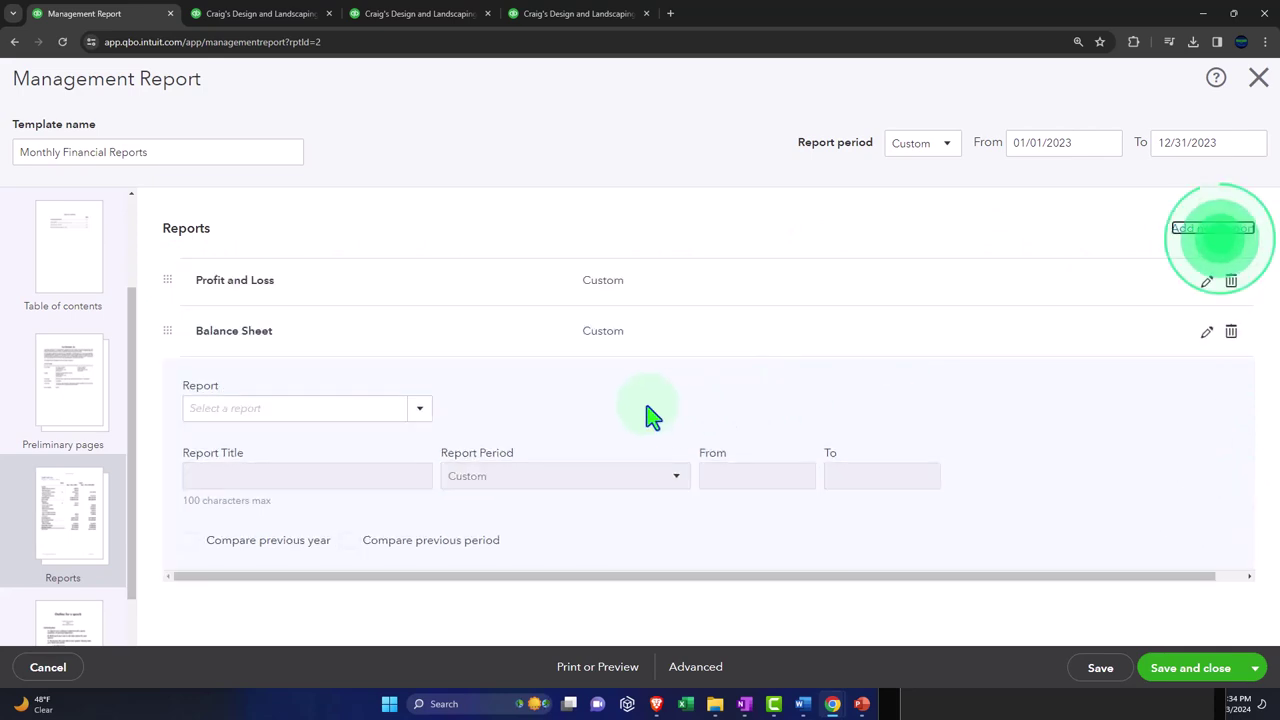
click(260, 410)
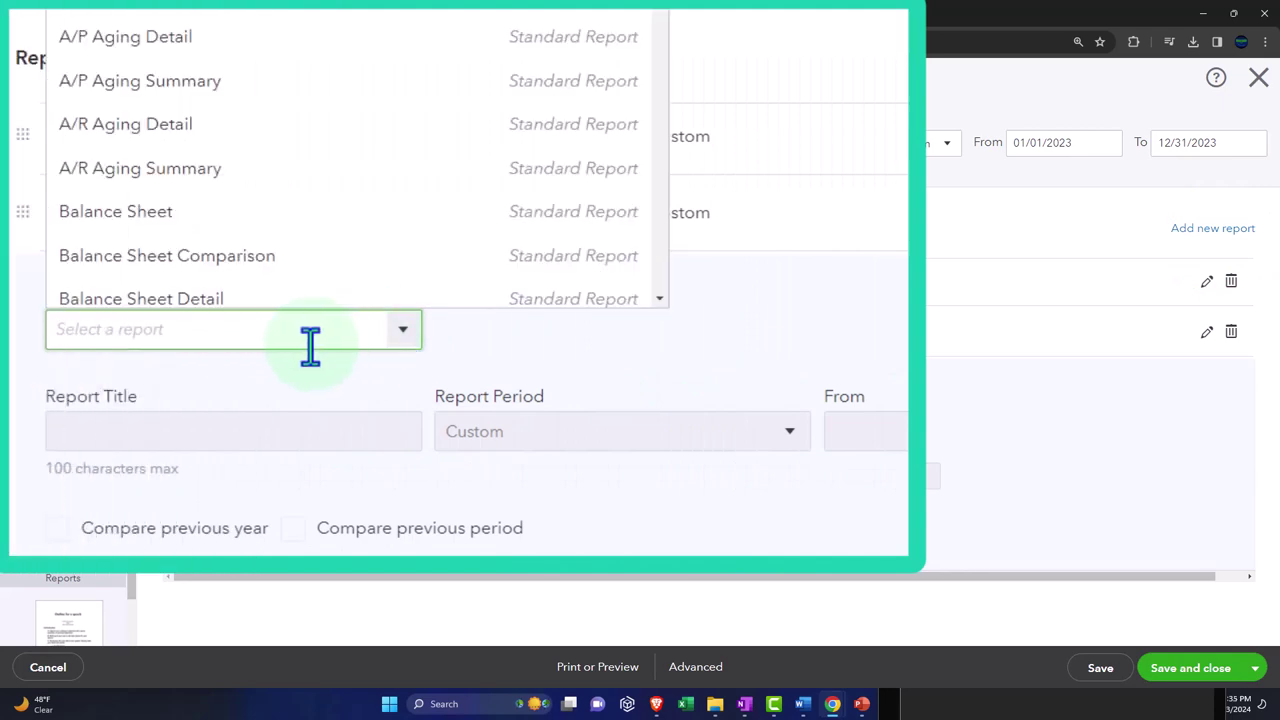
scroll(310, 345, down, 10)
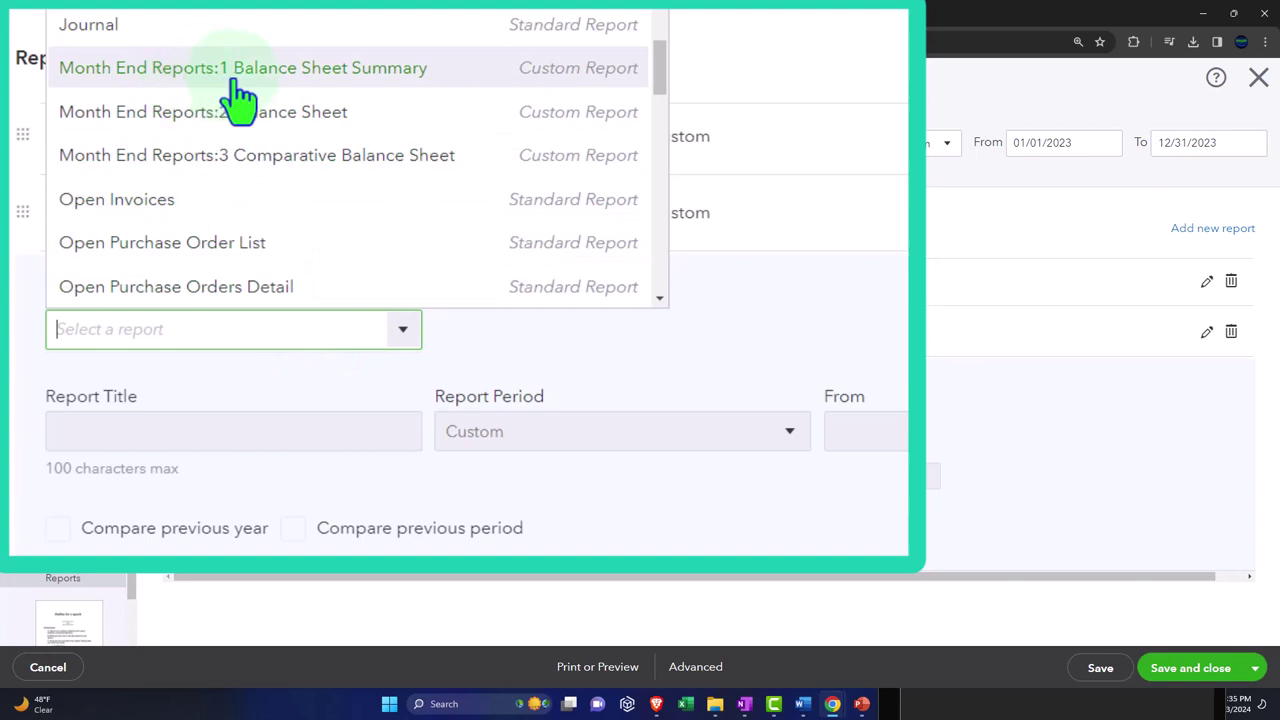
click(490, 68)
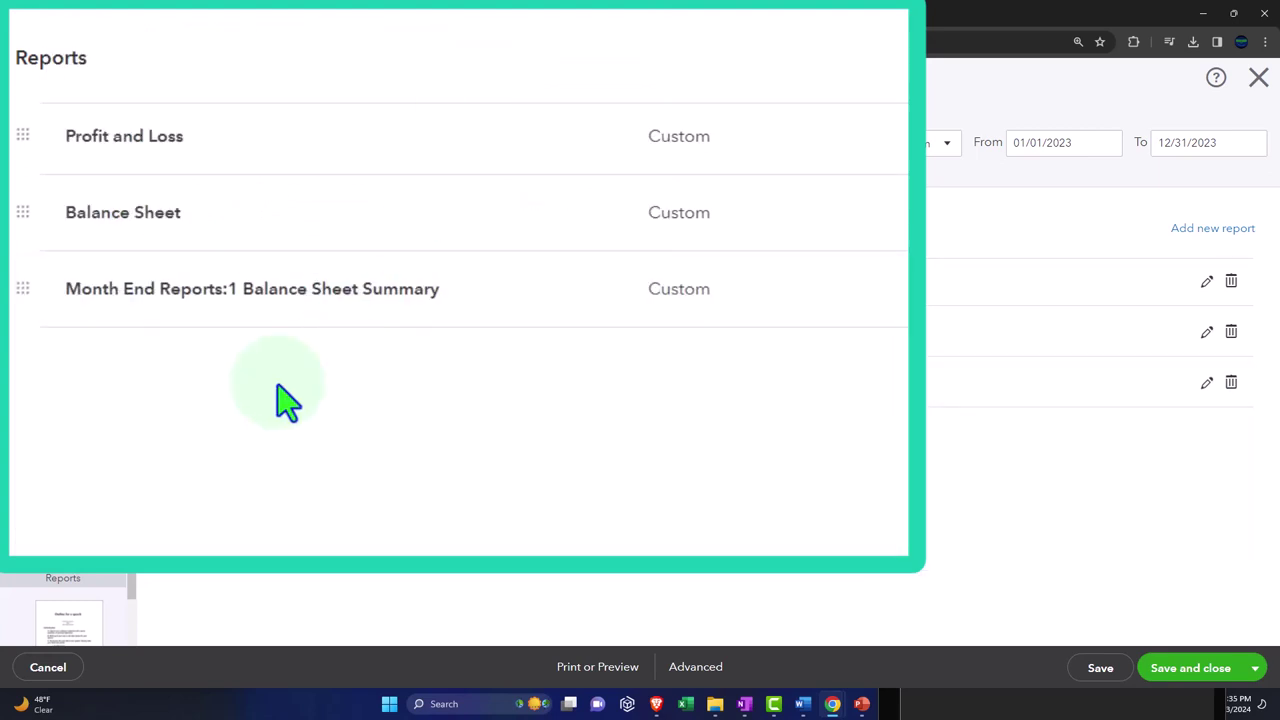
Add the custom report "Month End Reports:2 Balance Sheet" to the management report.
click(1210, 229)
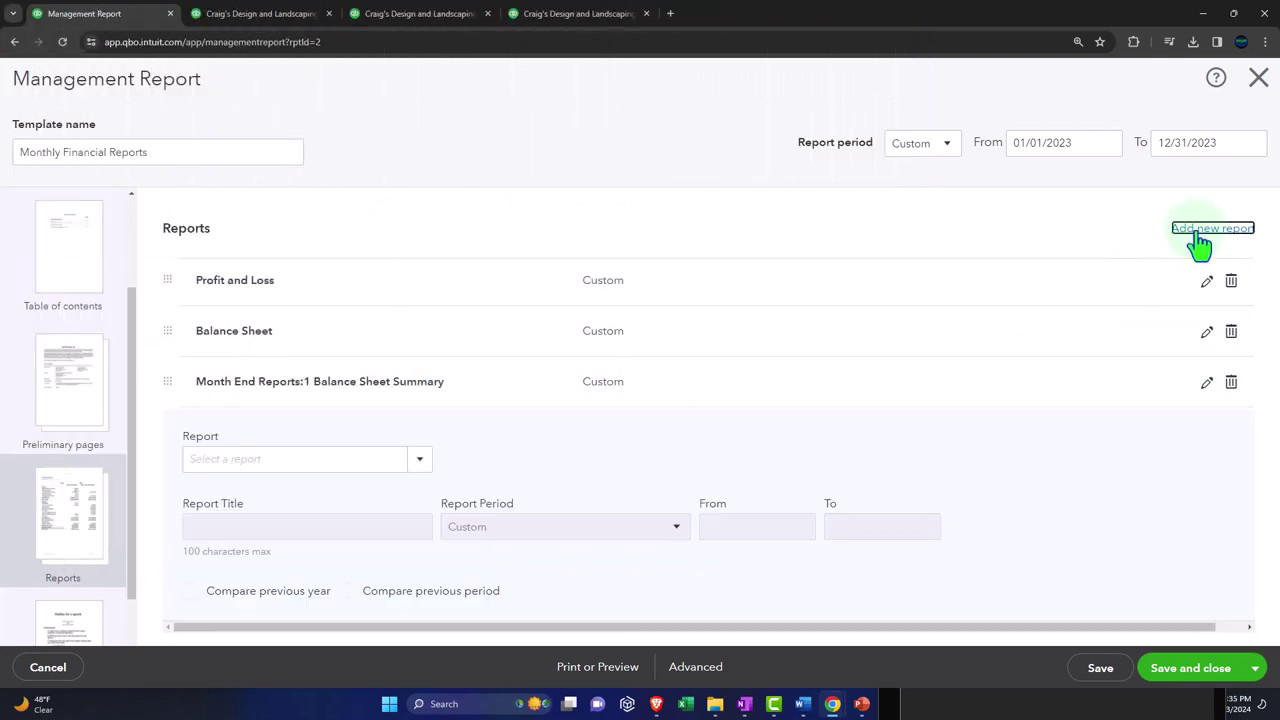
click(423, 461)
scroll(408, 363, down, 7)
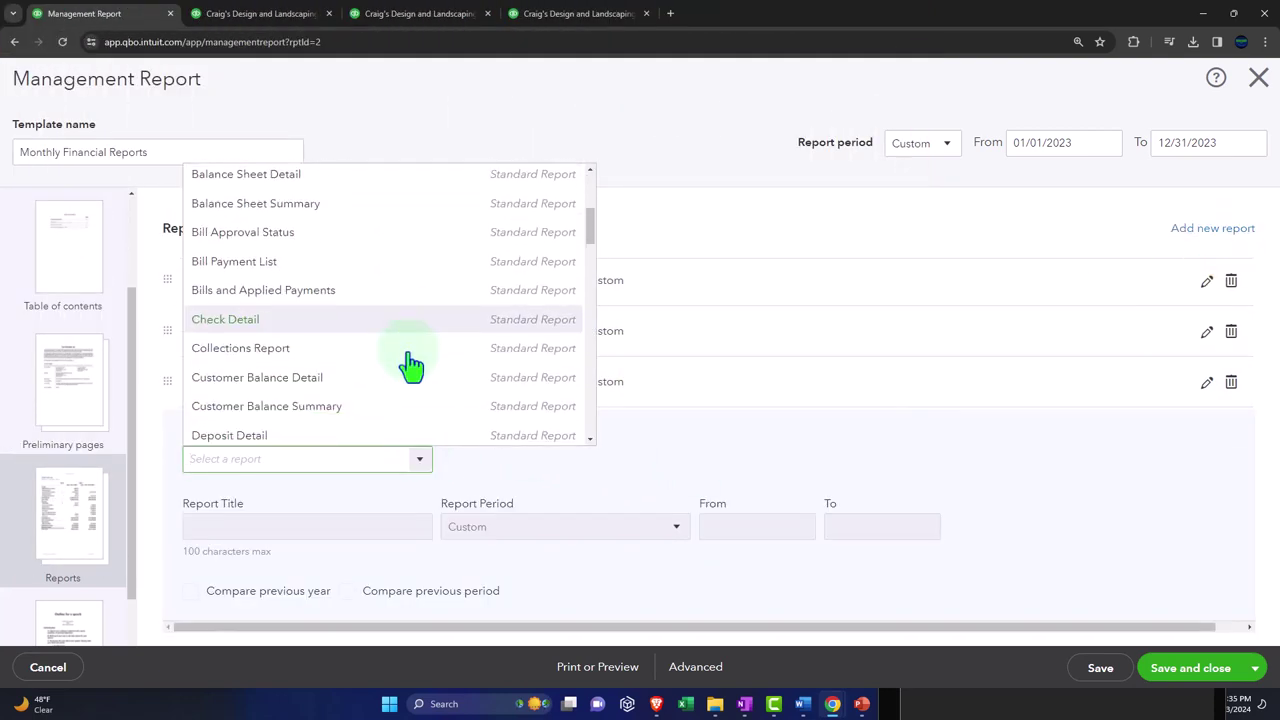
scroll(410, 366, down, 3)
scroll(510, 278, up, 1)
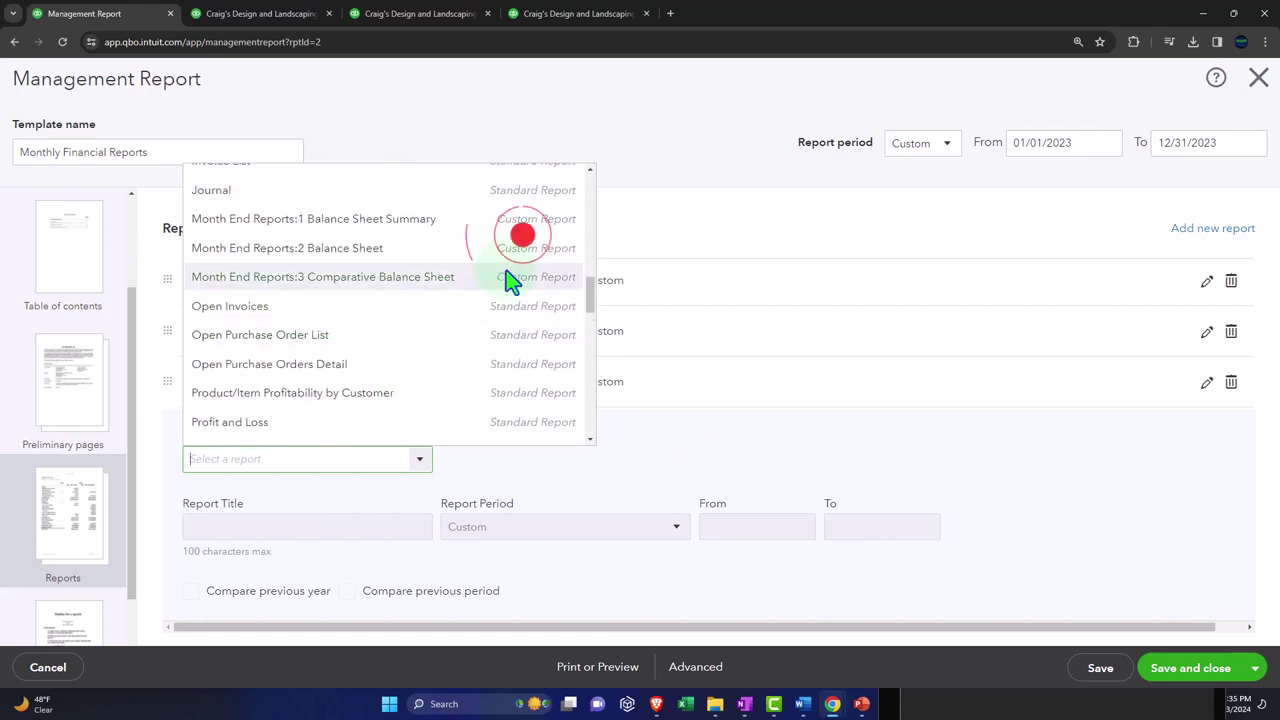
click(347, 250)
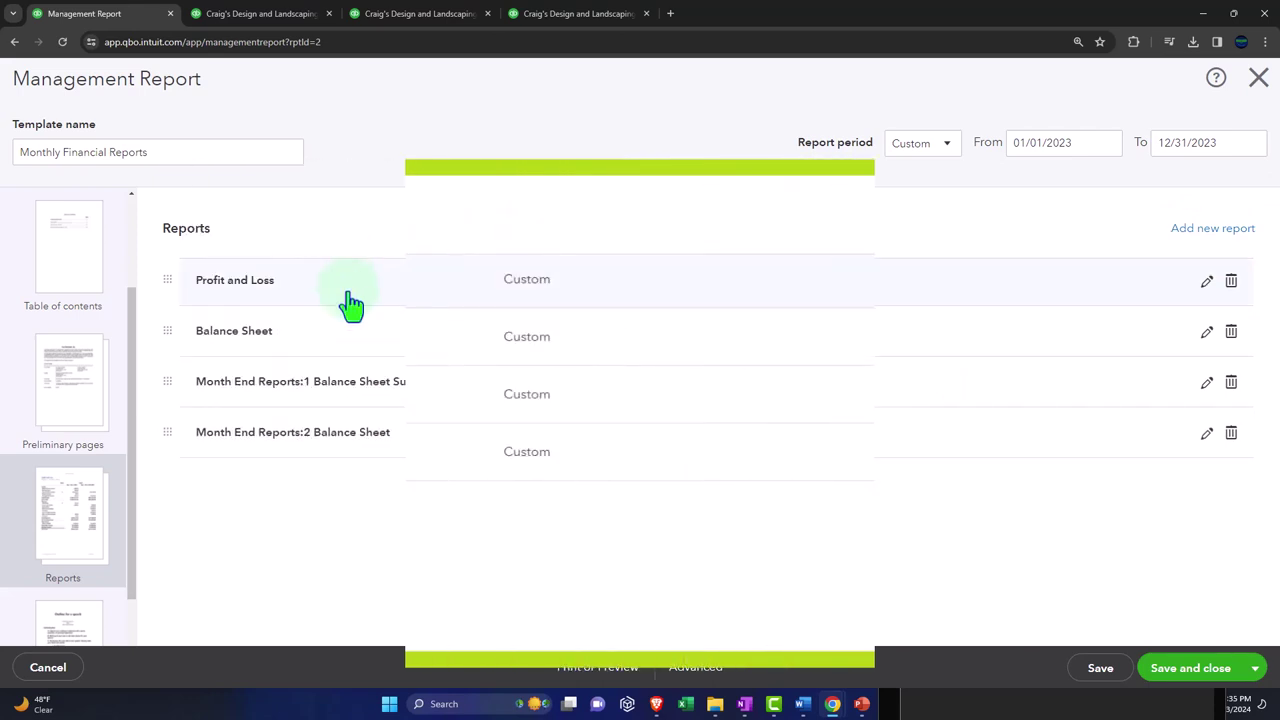
Add the custom report "Month End Reports:3 Comparative Balance Sheet" to the management report.
click(1210, 230)
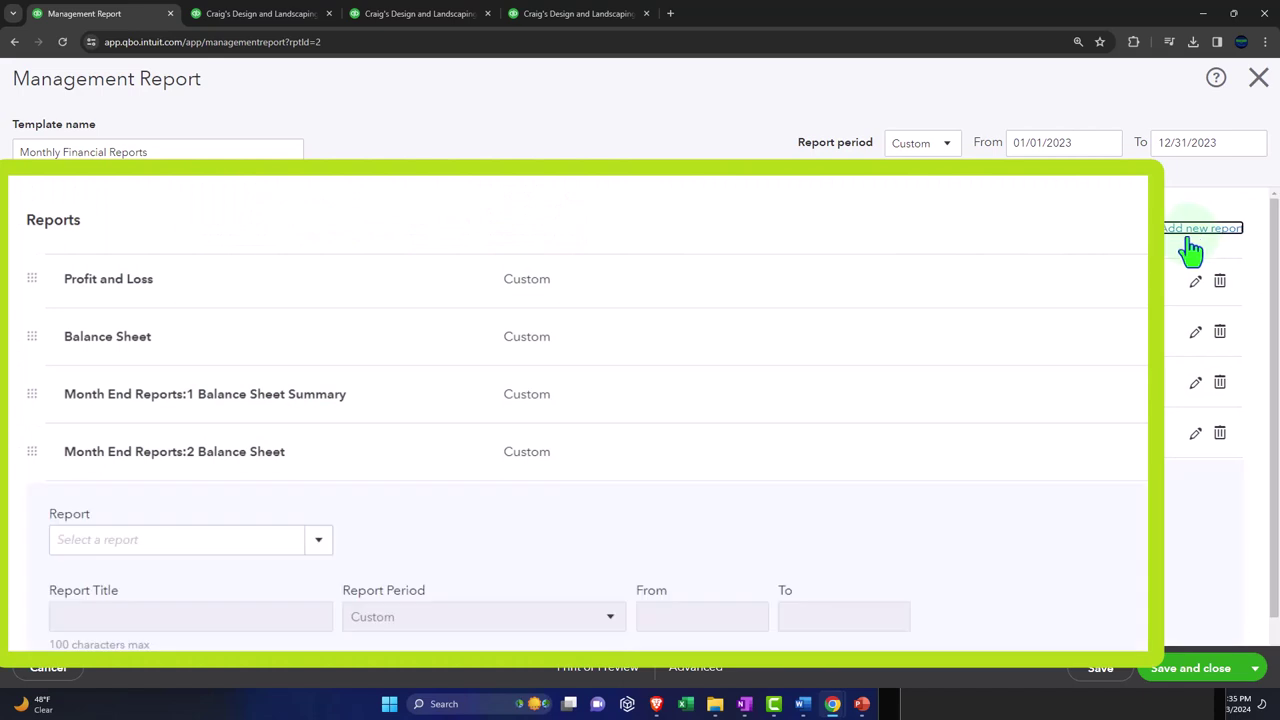
click(320, 508)
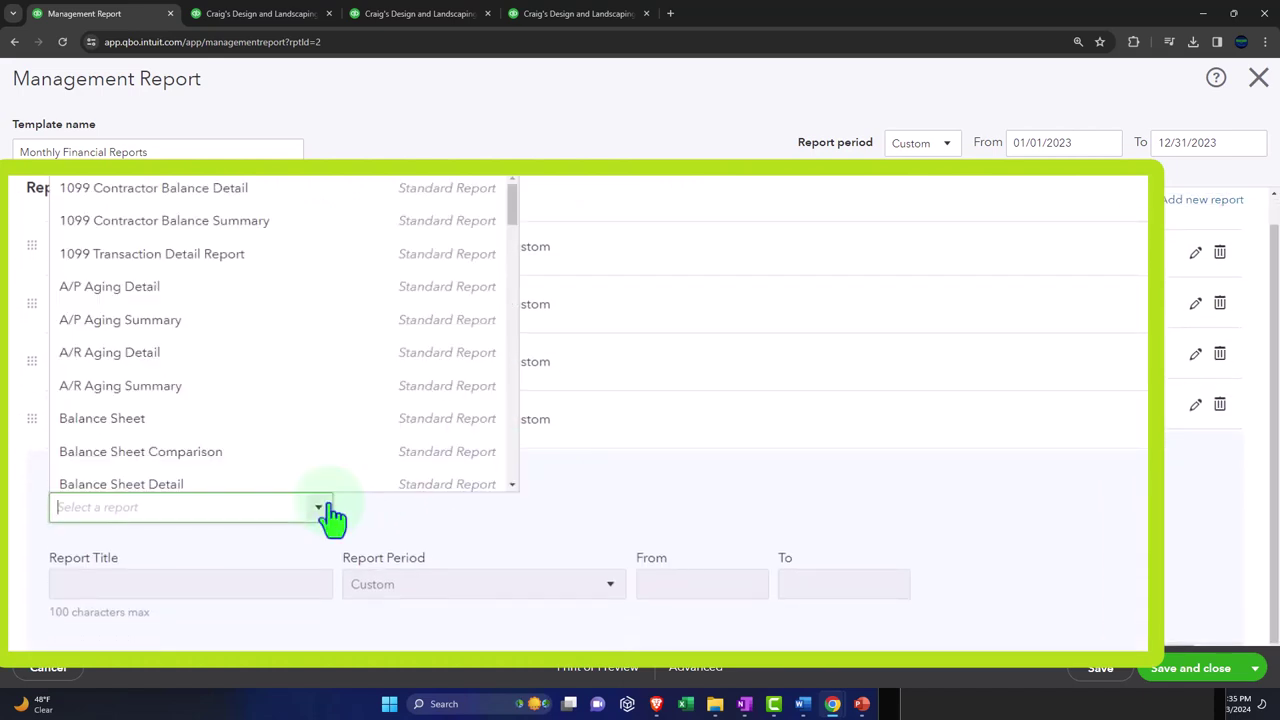
scroll(294, 360, down, 5)
scroll(296, 360, down, 5)
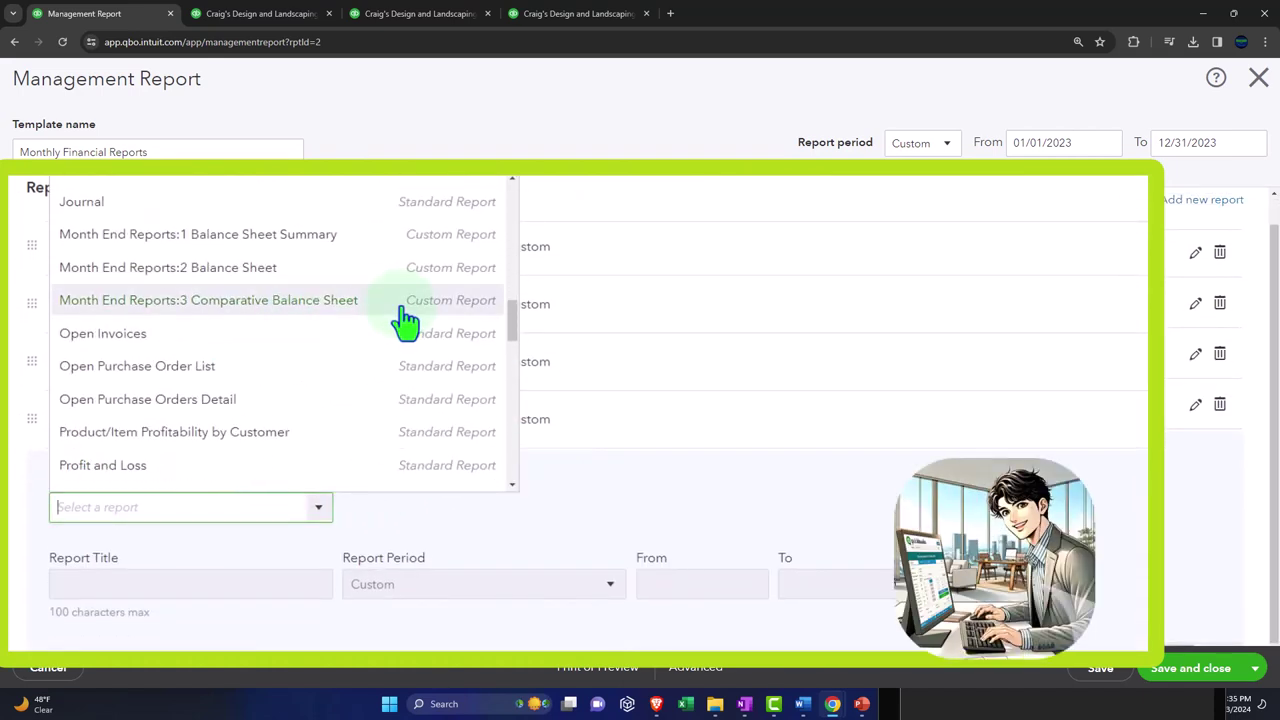
click(368, 306)
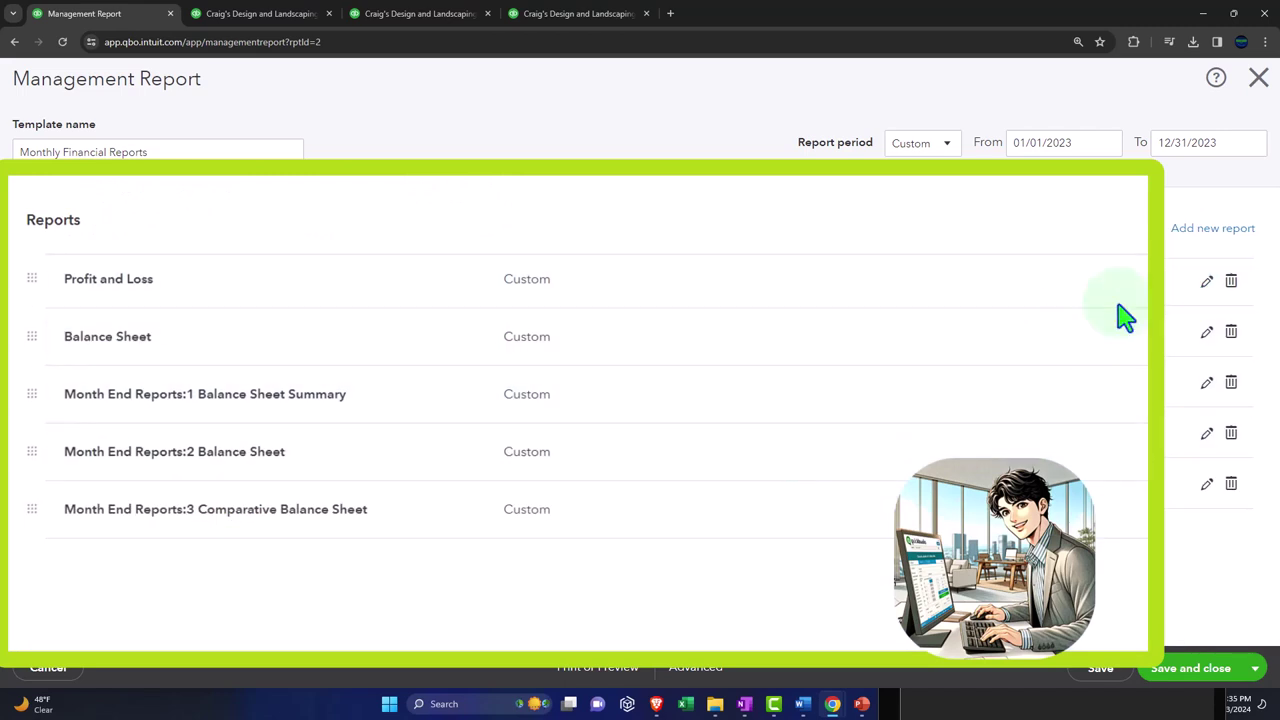
Remove the original Balance Sheet and Profit and Loss reports, keeping only the Month End Reports entries.
click(1207, 283)
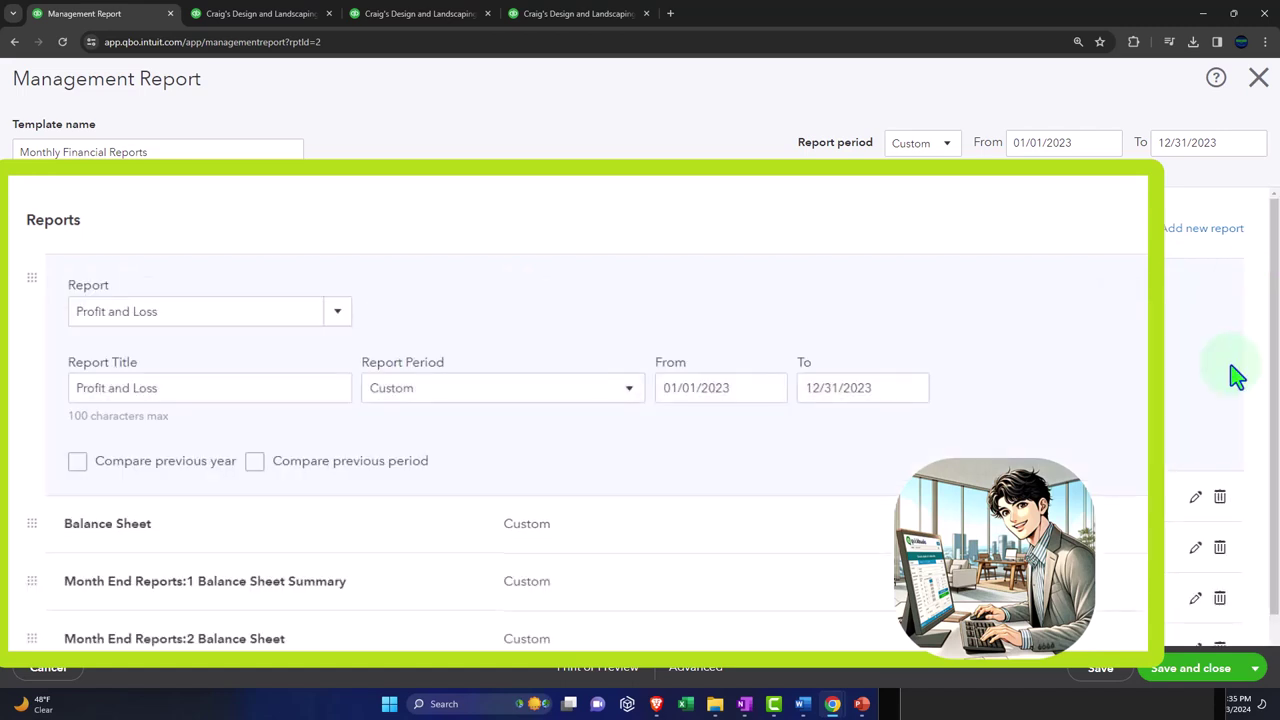
scroll(1222, 385, down, 1)
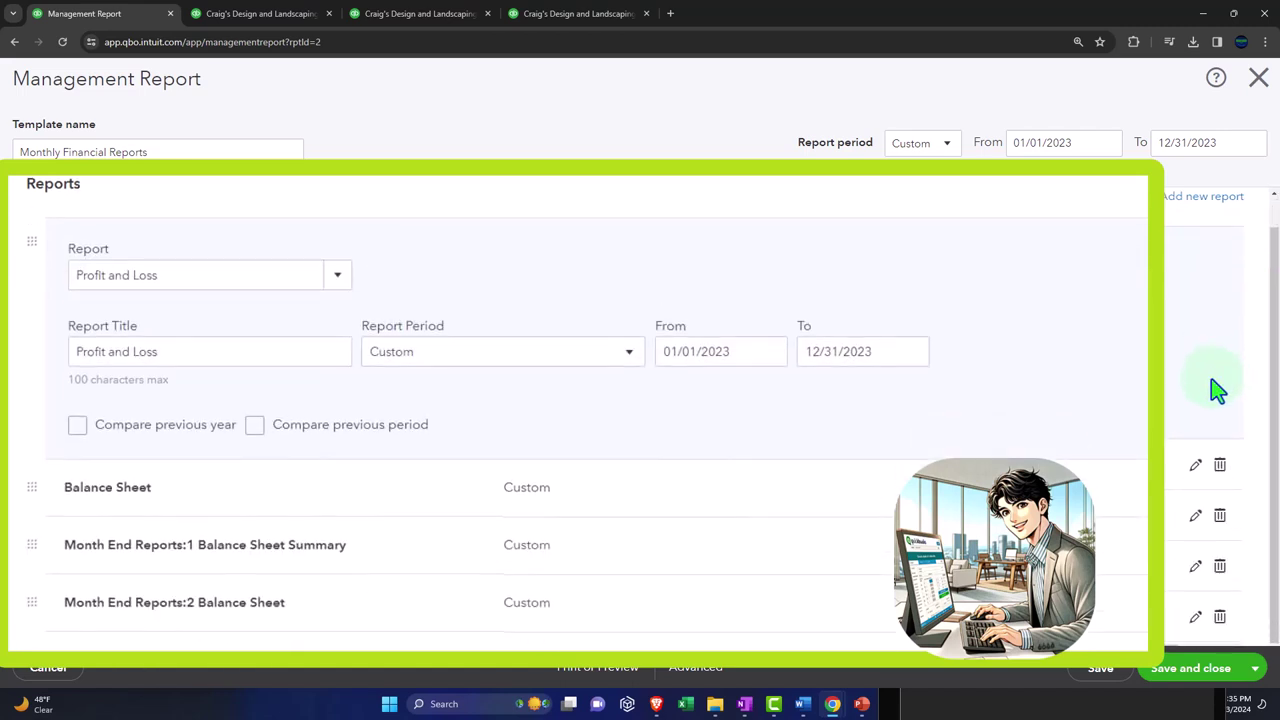
click(1220, 466)
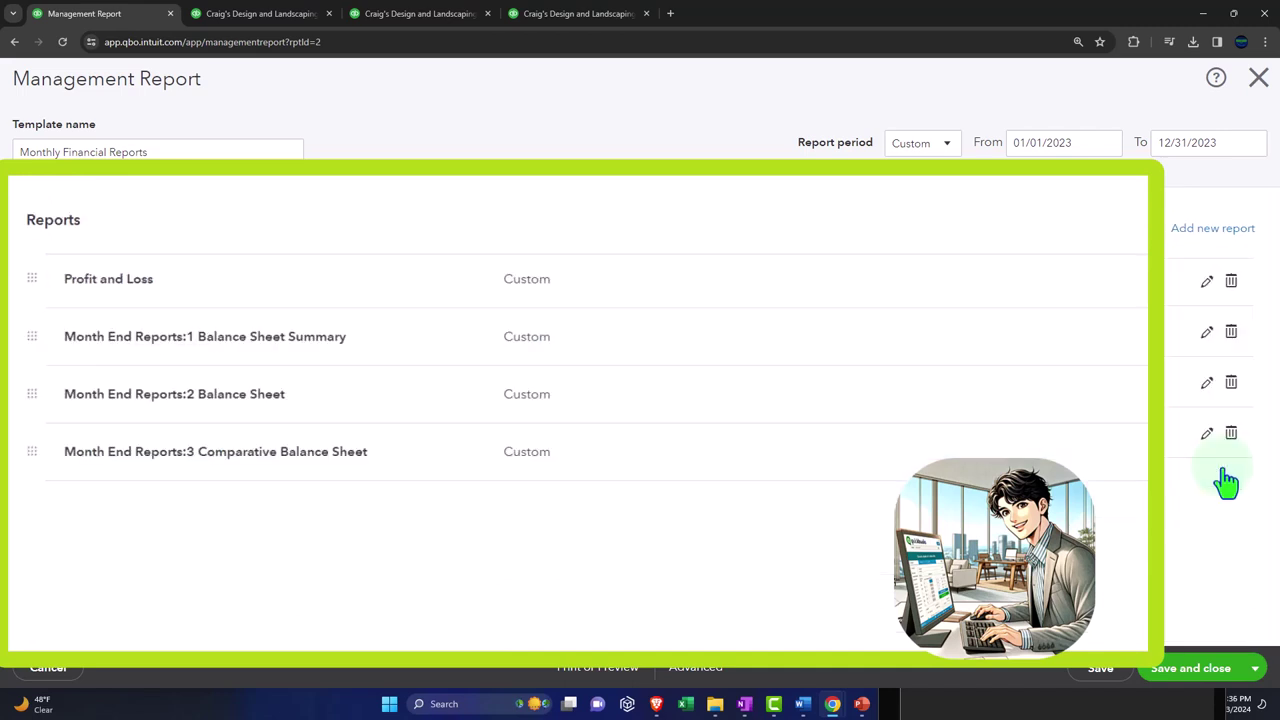
click(1231, 288)
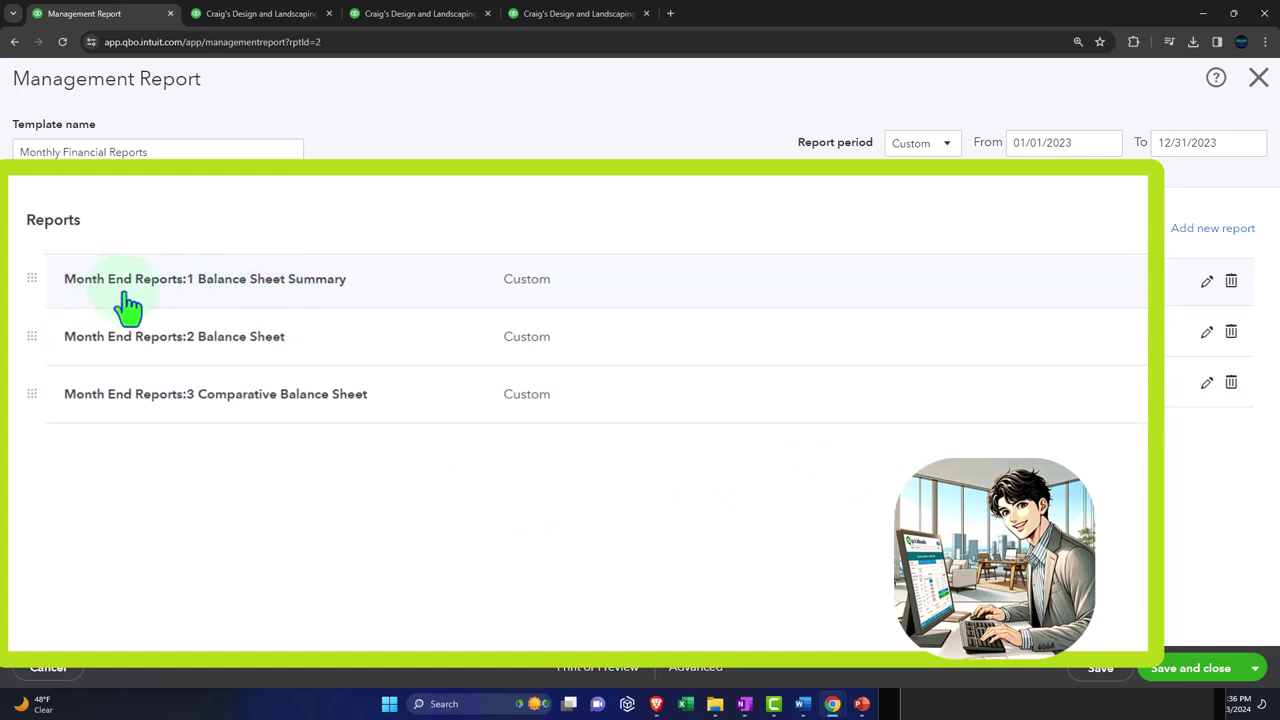
Shorten the report title of "Month End Reports:1 Balance Sheet Summary" to "Balance Sheet Summary".
click(1206, 287)
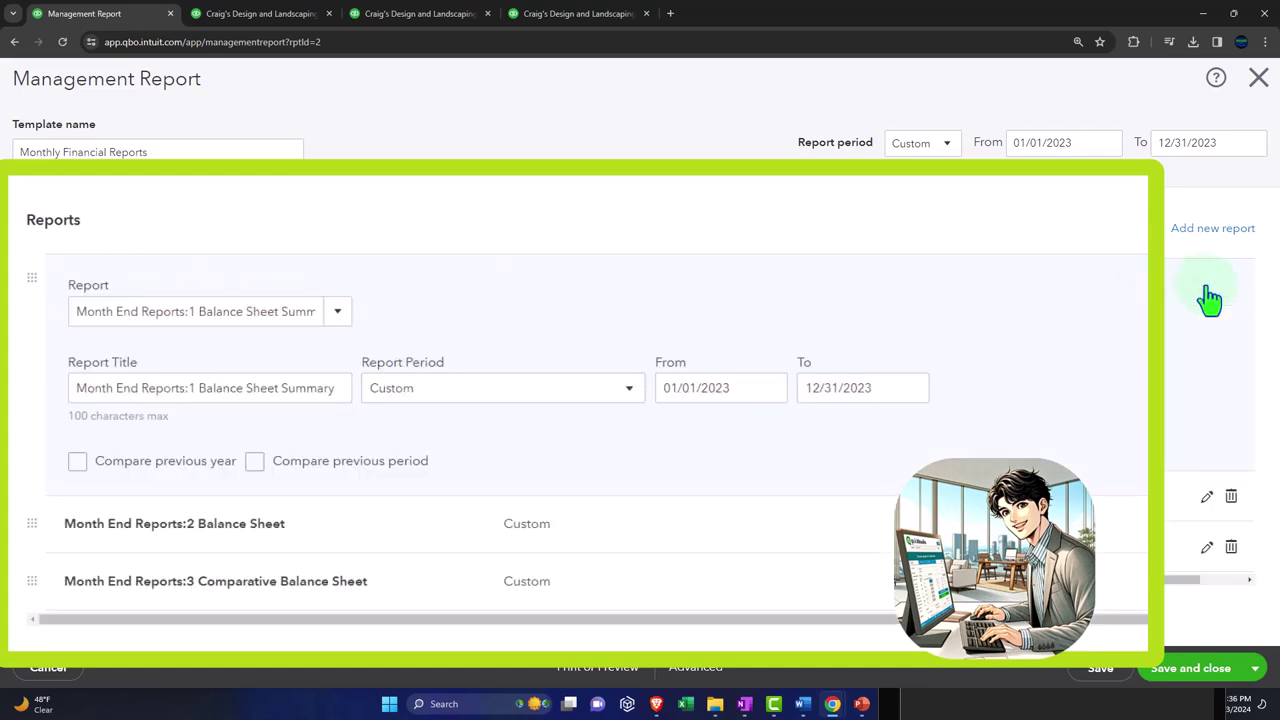
triple_click(197, 388)
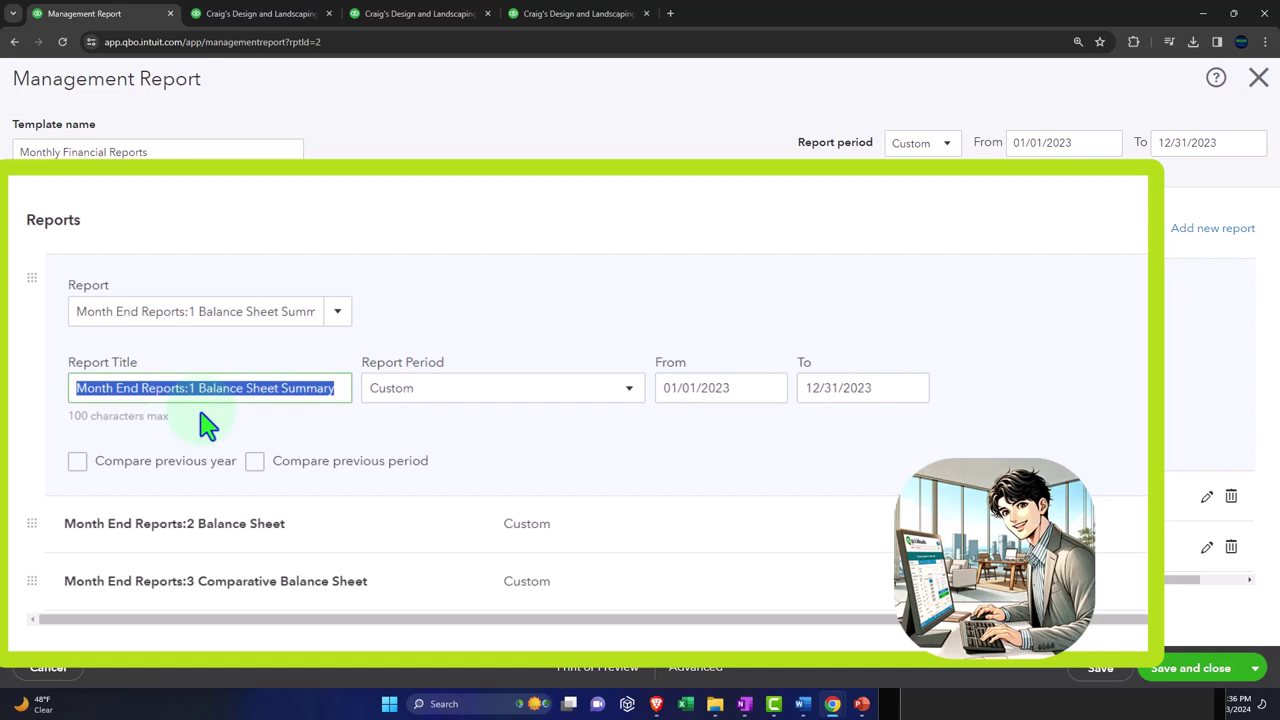
key(End)
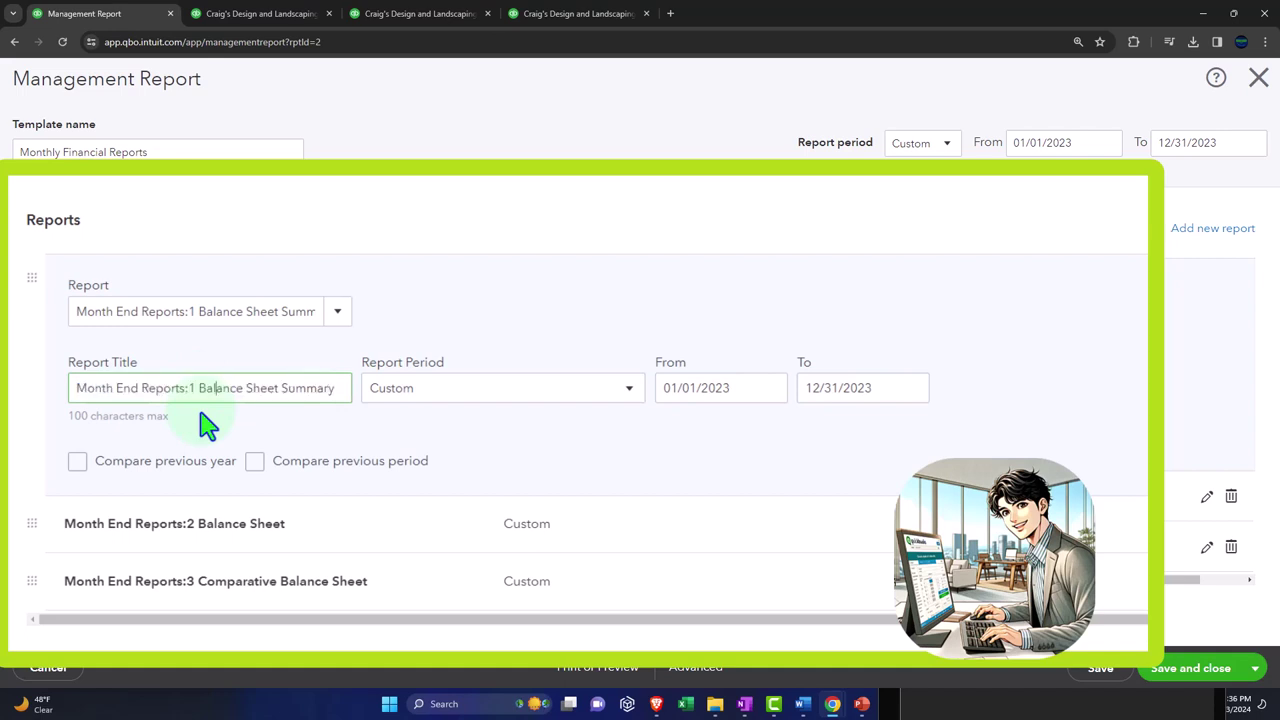
key(BackSpace)
key(BackSpace)
key(BackSpace)
key(BackSpace)
key(BackSpace)
key(BackSpace)
key(BackSpace)
key(BackSpace)
key(BackSpace)
key(BackSpace)
key(BackSpace)
key(BackSpace)
key(BackSpace)
key(BackSpace)
key(BackSpace)
key(BackSpace)
key(BackSpace)
key(BackSpace)
key(BackSpace)
key(BackSpace)
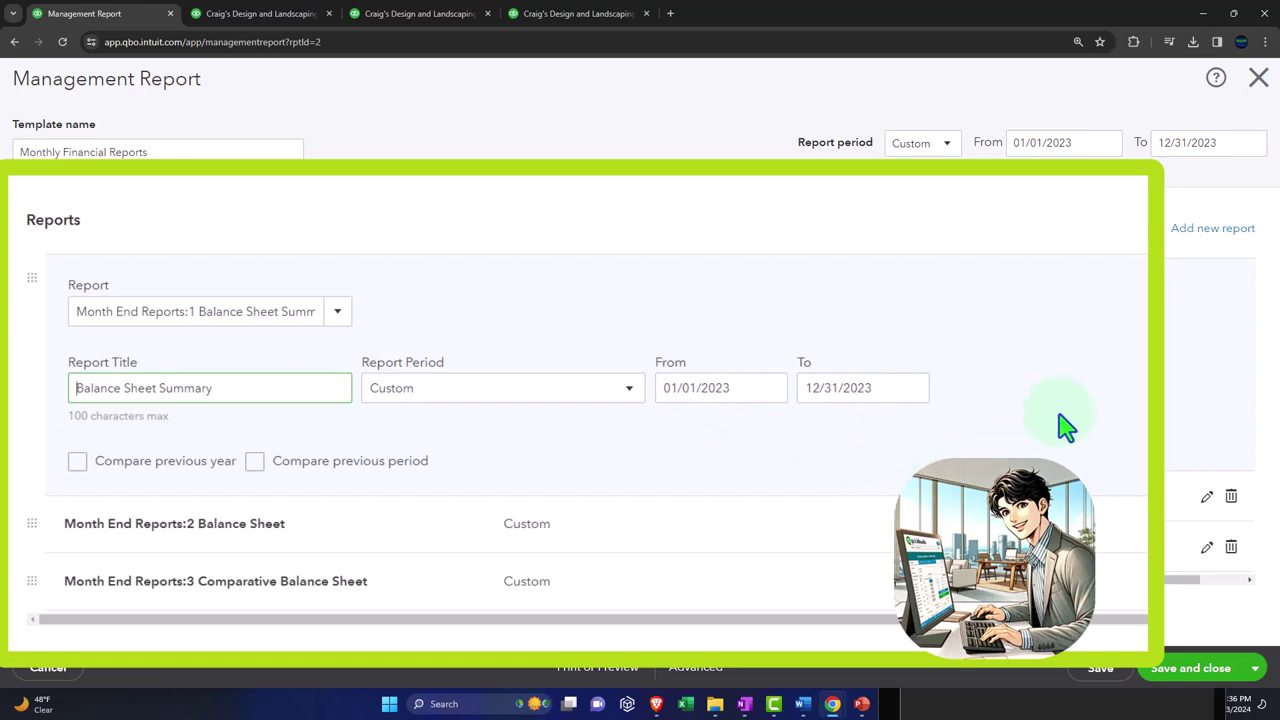
Shorten the report title of "Month End Reports:2 Balance Sheet" to "Balance Sheet".
click(1205, 500)
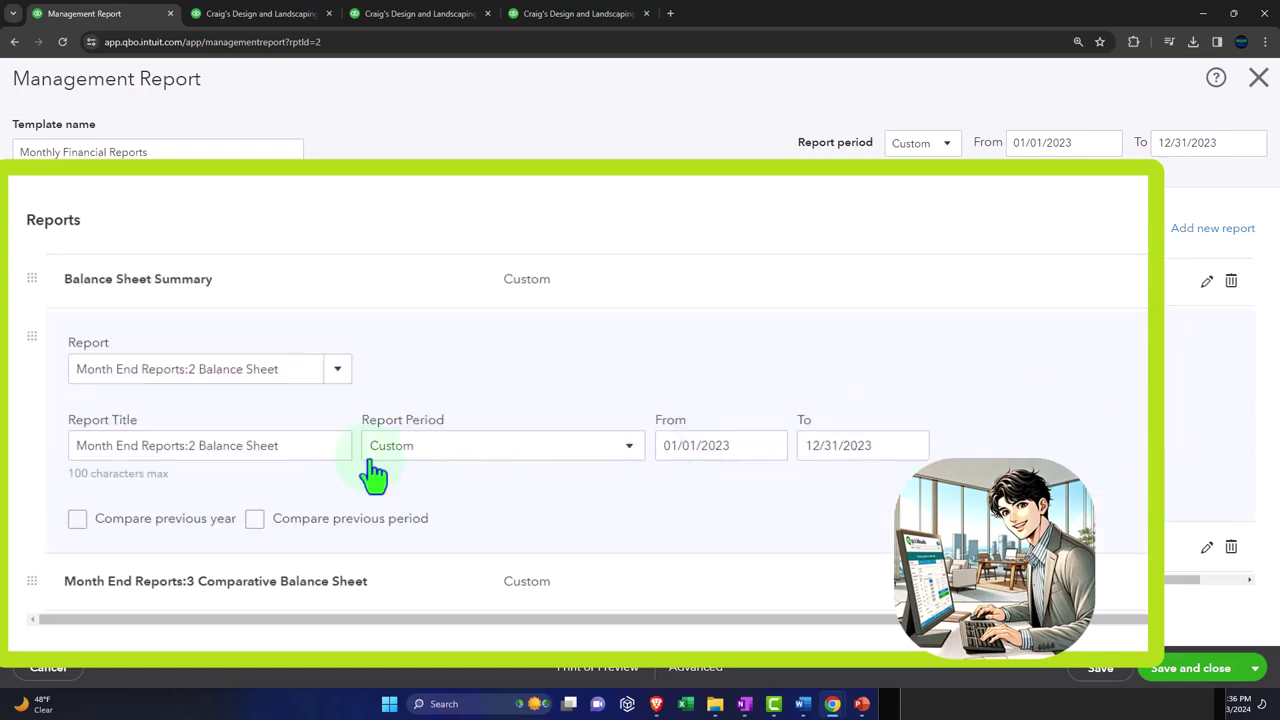
click(194, 445)
key(Left)
key(Right)
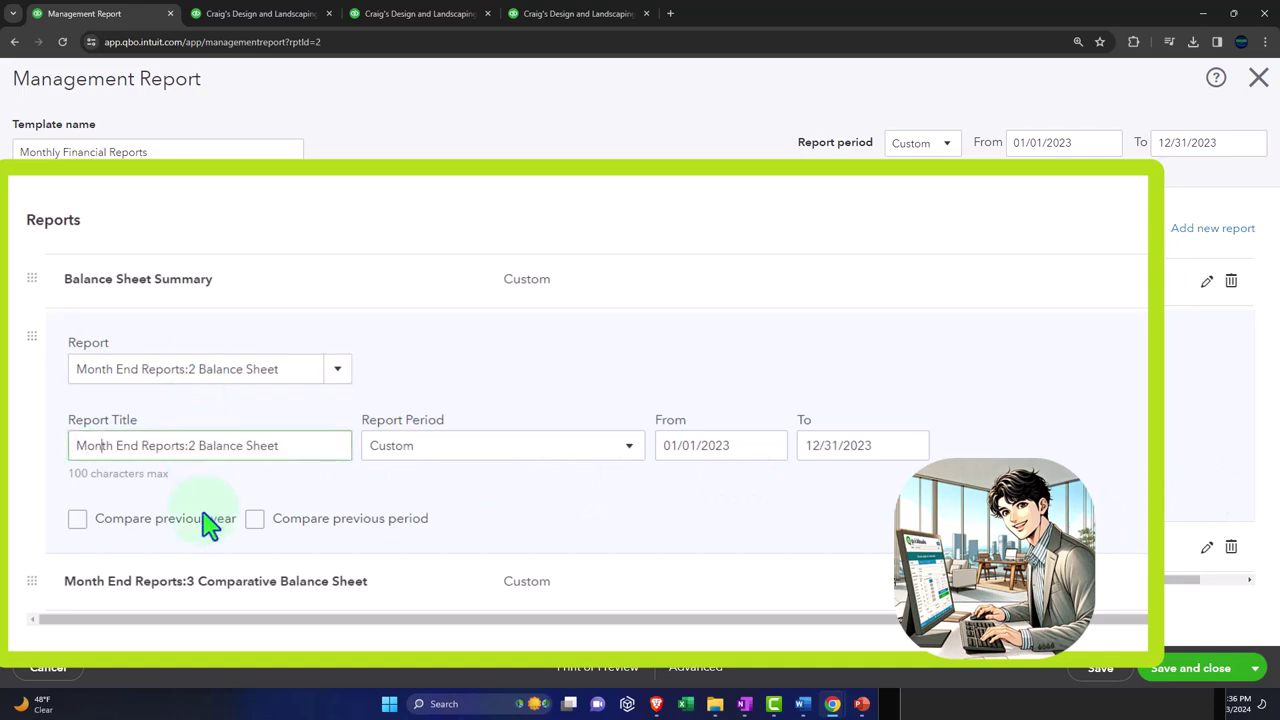
key(BackSpace)
key(BackSpace)
key(BackSpace)
key(BackSpace)
key(BackSpace)
key(BackSpace)
key(BackSpace)
key(BackSpace)
key(BackSpace)
key(BackSpace)
key(BackSpace)
key(BackSpace)
key(BackSpace)
key(BackSpace)
key(BackSpace)
key(BackSpace)
key(BackSpace)
key(BackSpace)
key(BackSpace)
key(BackSpace)
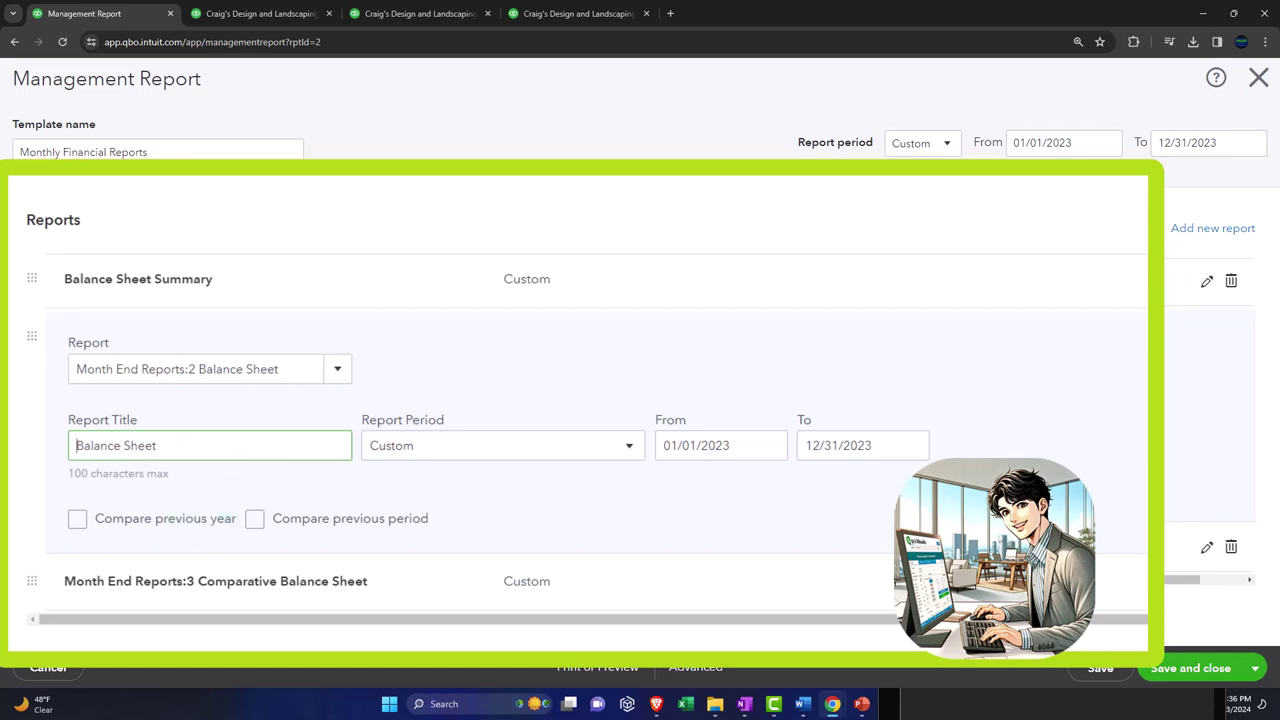
Shorten the report title of "Month End Reports:3 Comparative Balance Sheet" to "Comparative Balance Sheet".
click(1205, 550)
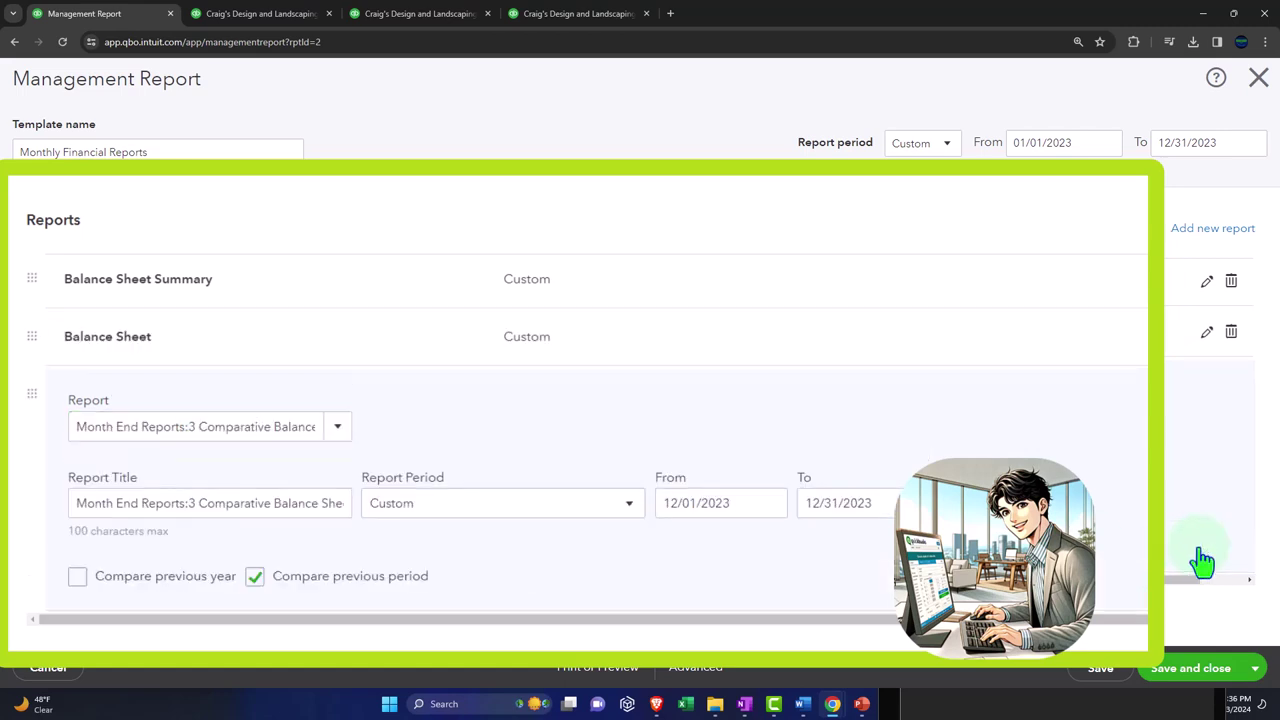
triple_click(198, 508)
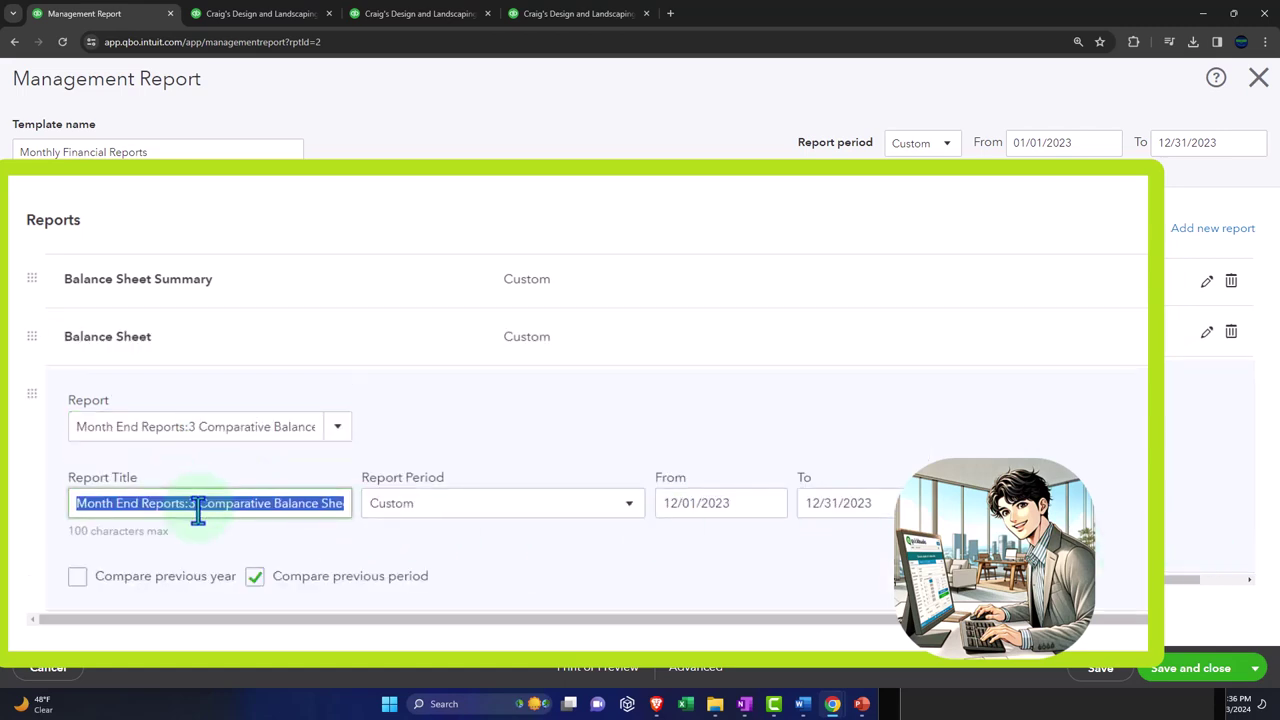
key(Home)
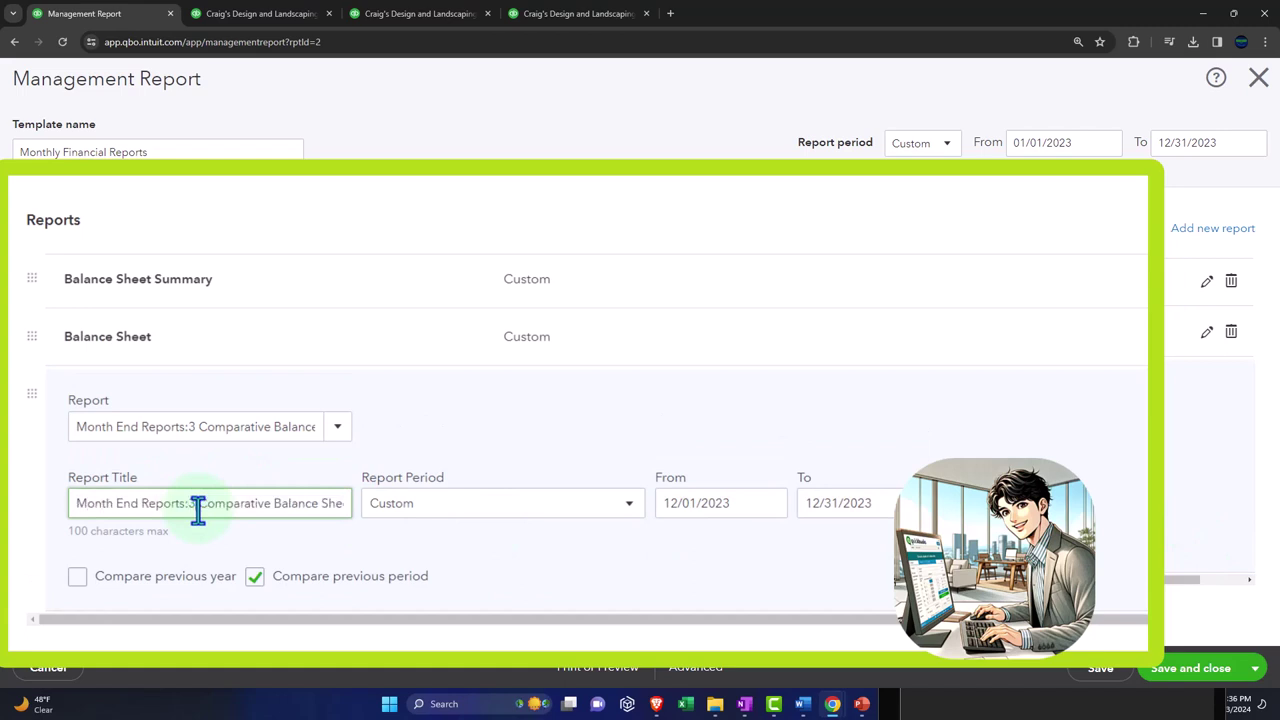
click(198, 508)
key(BackSpace)
key(BackSpace)
key(BackSpace)
key(BackSpace)
key(BackSpace)
key(BackSpace)
key(BackSpace)
key(BackSpace)
key(BackSpace)
key(BackSpace)
key(BackSpace)
key(BackSpace)
key(BackSpace)
key(BackSpace)
key(BackSpace)
key(BackSpace)
key(BackSpace)
key(BackSpace)
key(BackSpace)
key(BackSpace)
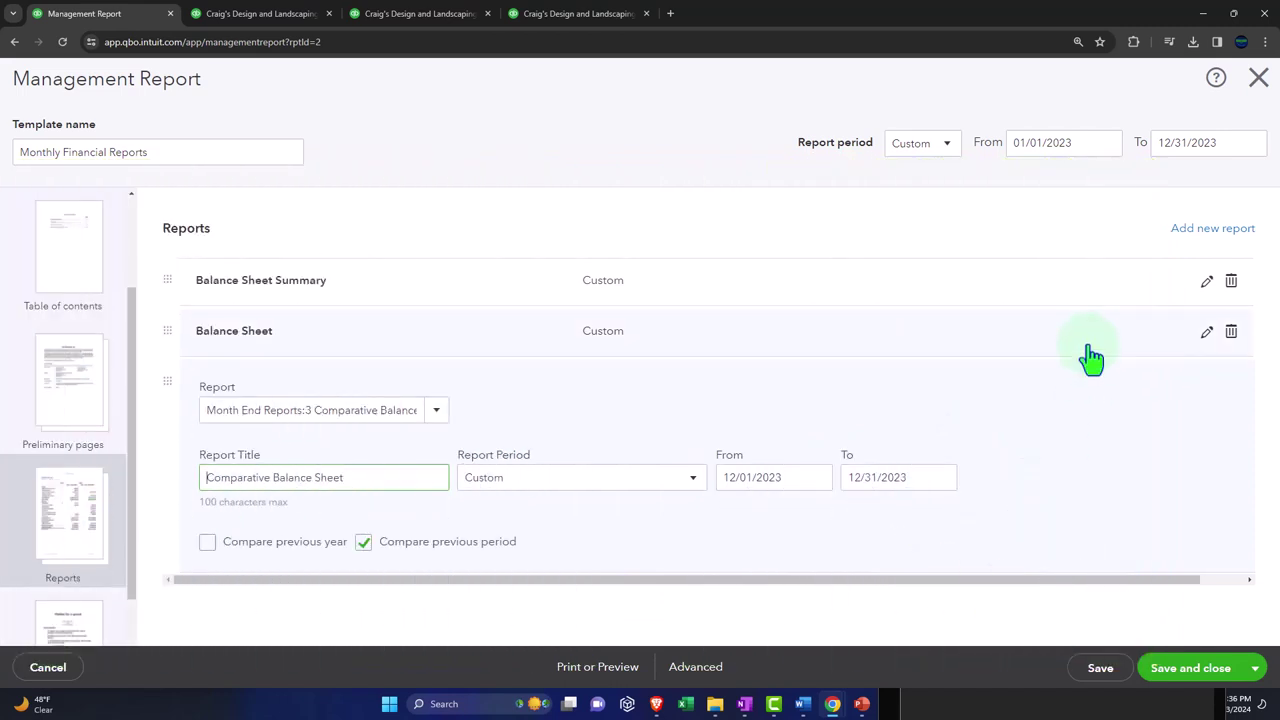
Review the settings of the Balance Sheet Summary report and the End notes page of the management report.
click(1090, 345)
click(908, 285)
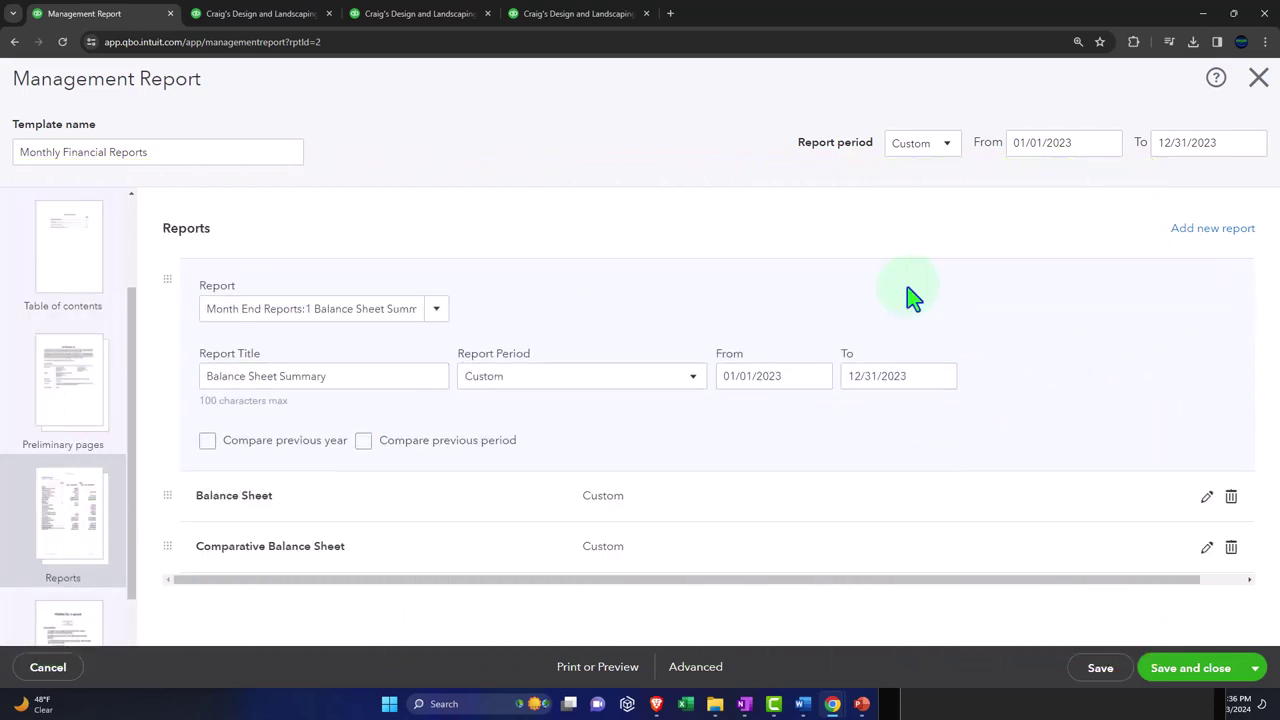
scroll(60, 500, down, 1)
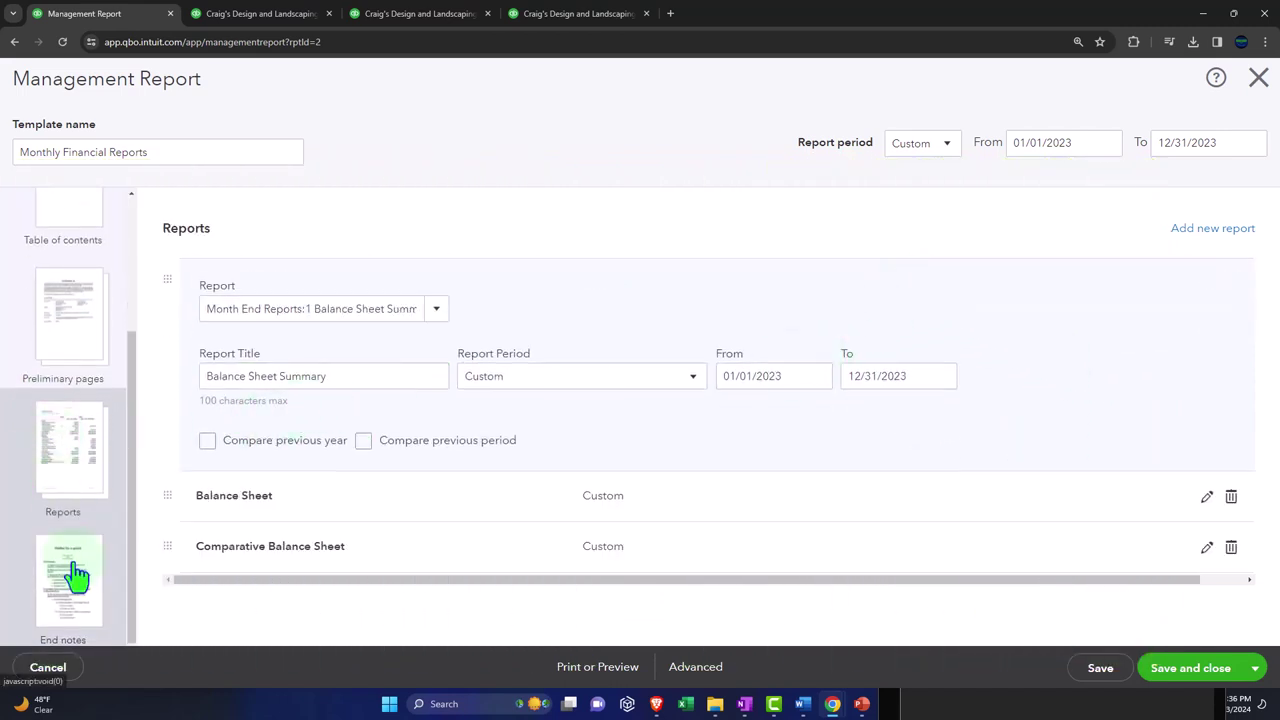
click(75, 575)
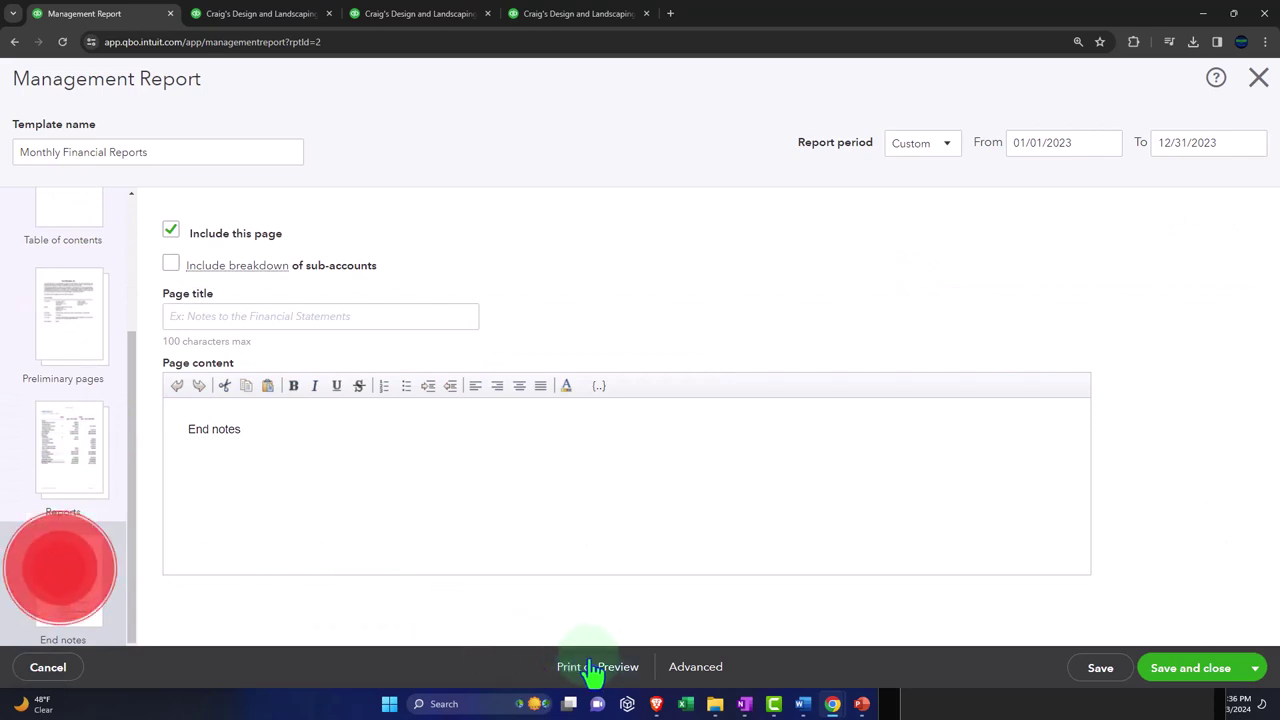
Open the print preview of the management report and examine its cover page, table of contents and Balance Sheet Summary.
click(604, 668)
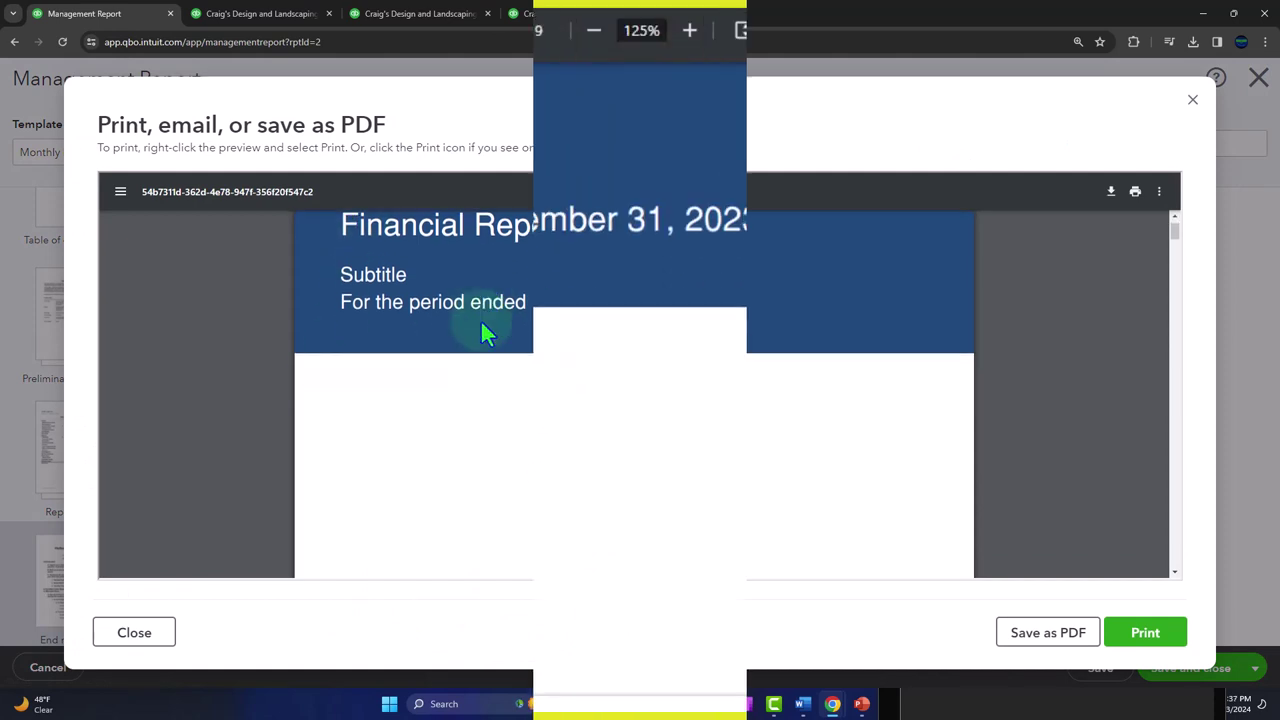
scroll(481, 322, down, 5)
scroll(385, 275, down, 10)
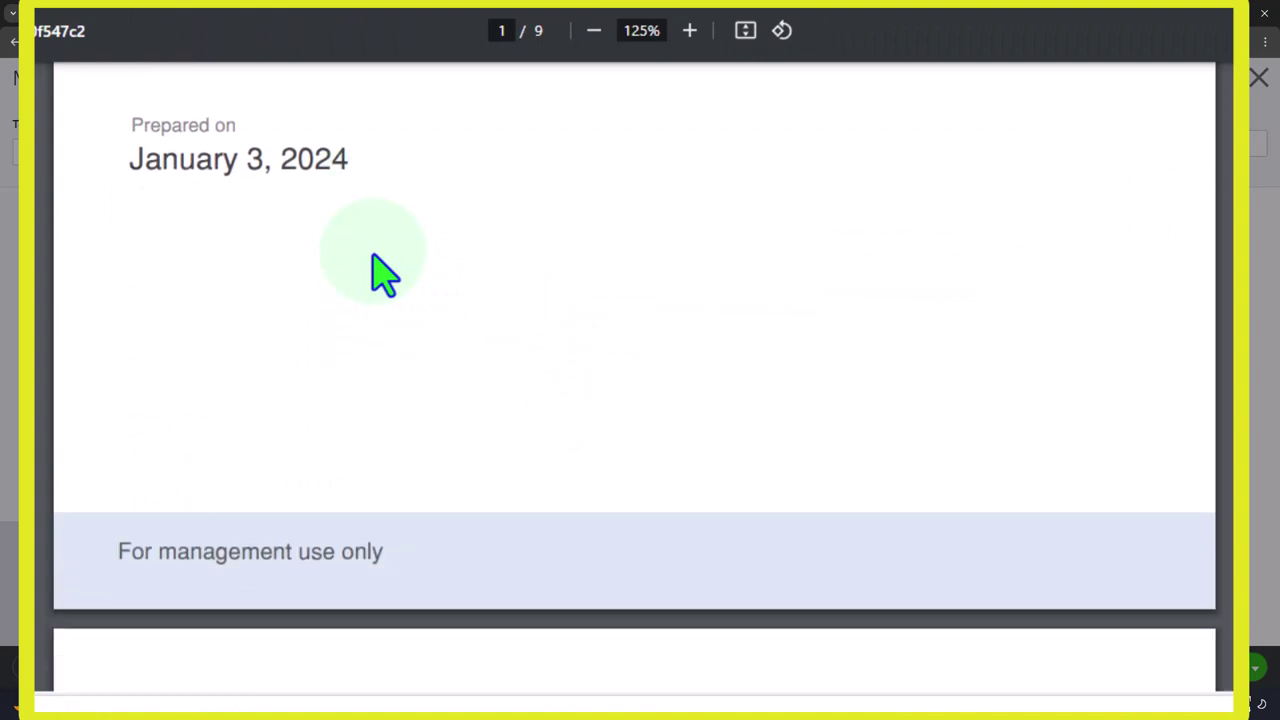
scroll(385, 275, down, 2)
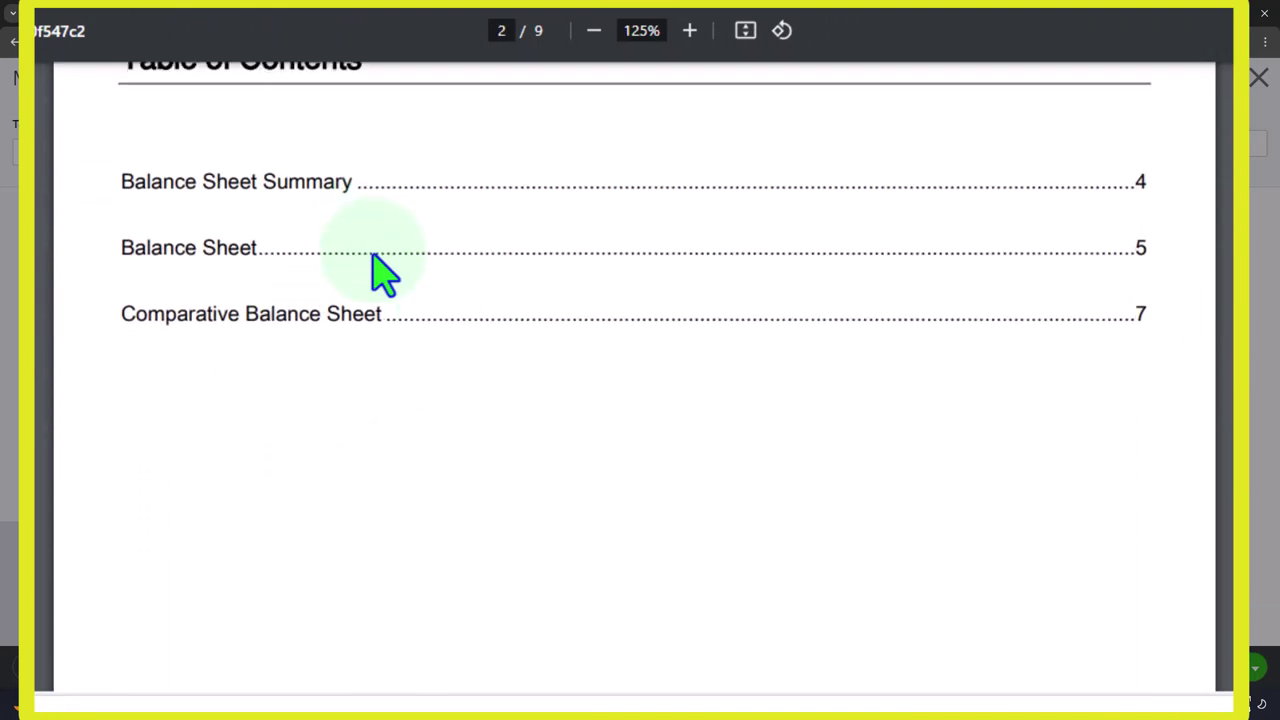
scroll(385, 275, up, 1)
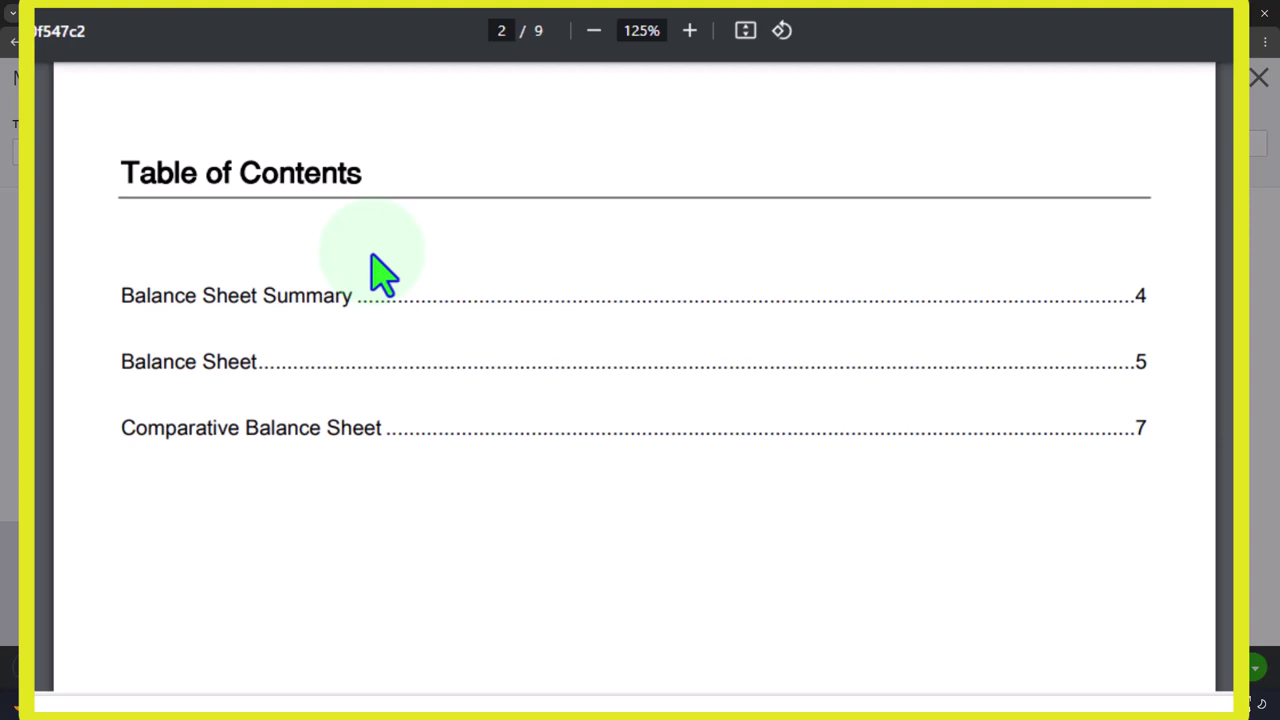
scroll(391, 300, down, 3)
scroll(385, 320, up, 2)
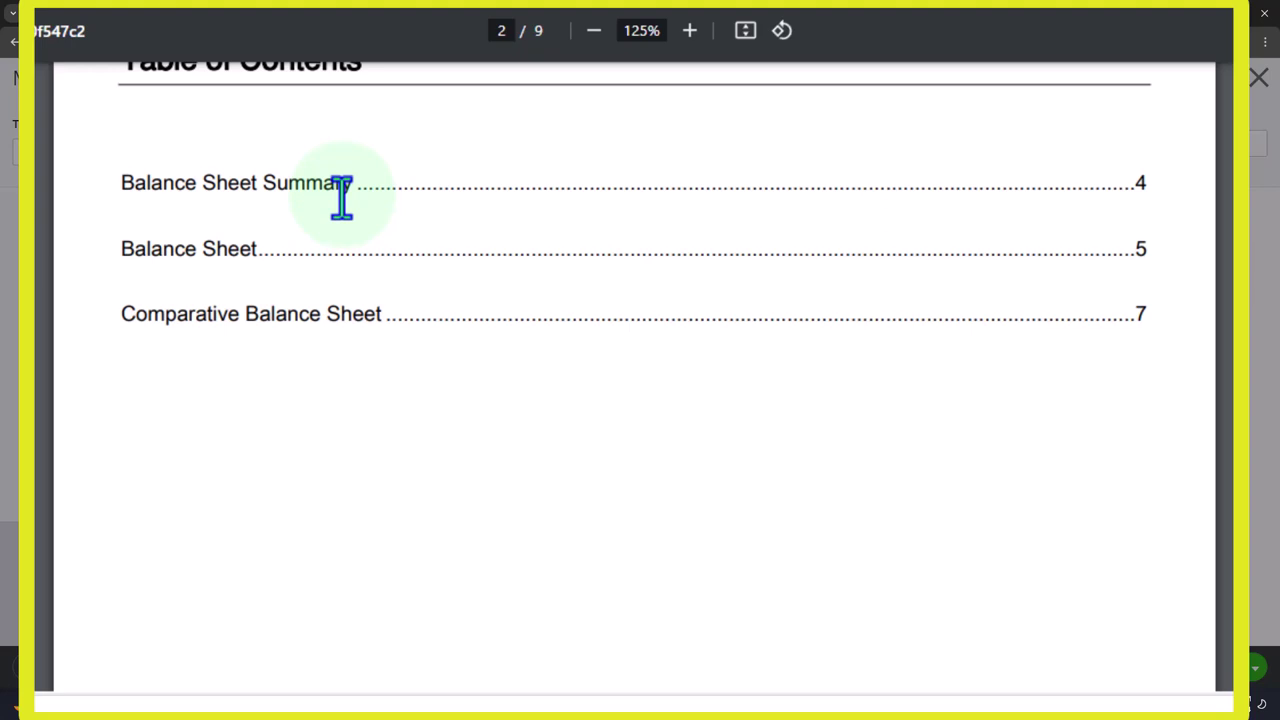
scroll(377, 240, down, 3)
scroll(377, 240, down, 6)
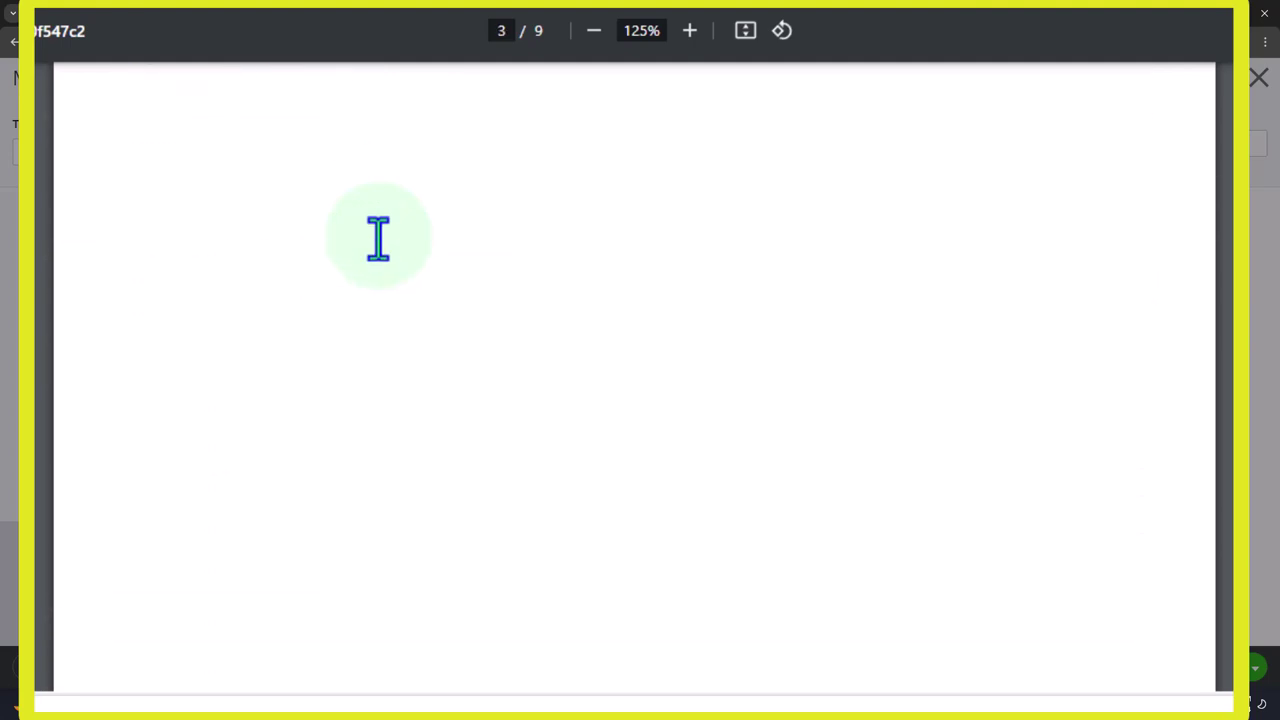
scroll(378, 238, down, 6)
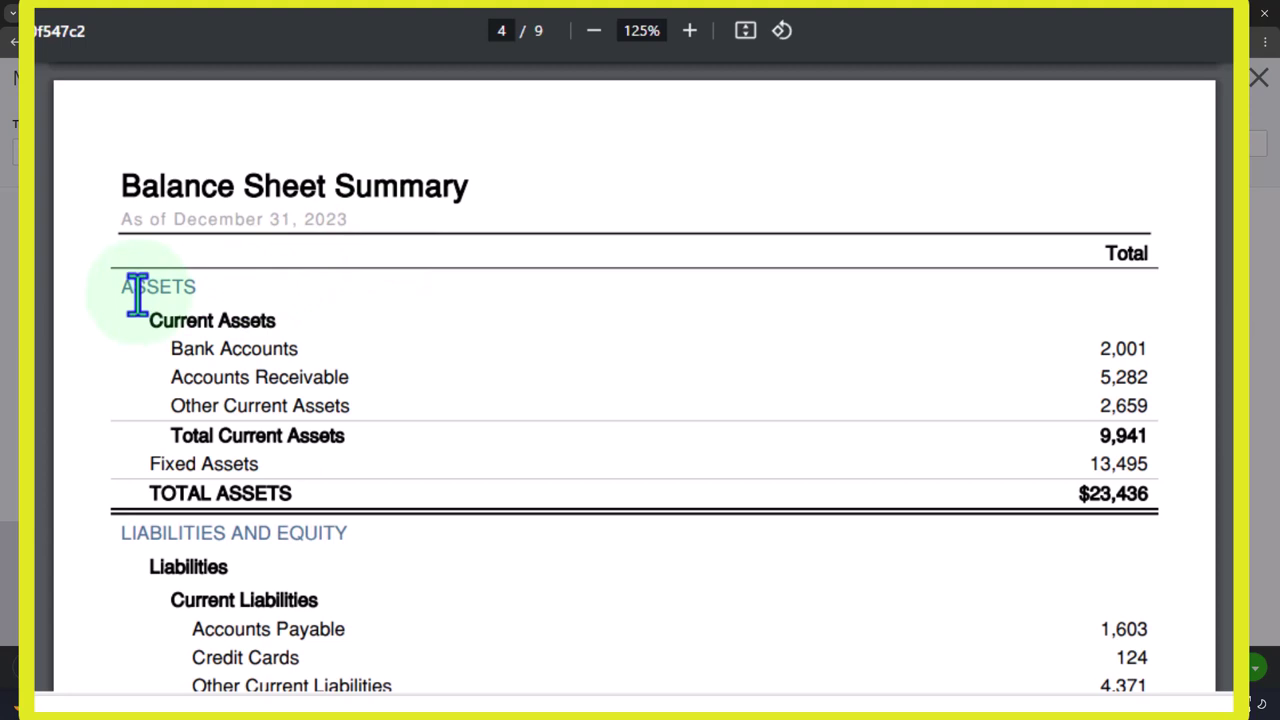
scroll(137, 295, down, 2)
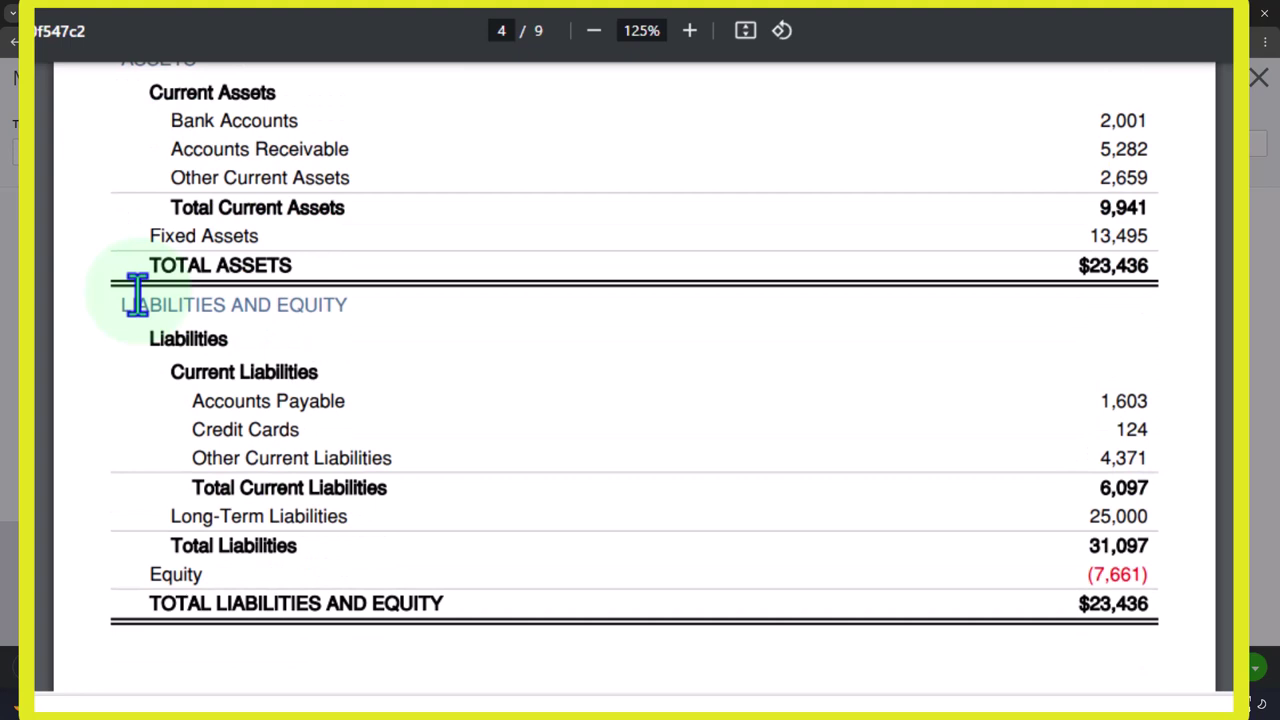
scroll(137, 295, up, 1)
scroll(137, 295, down, 7)
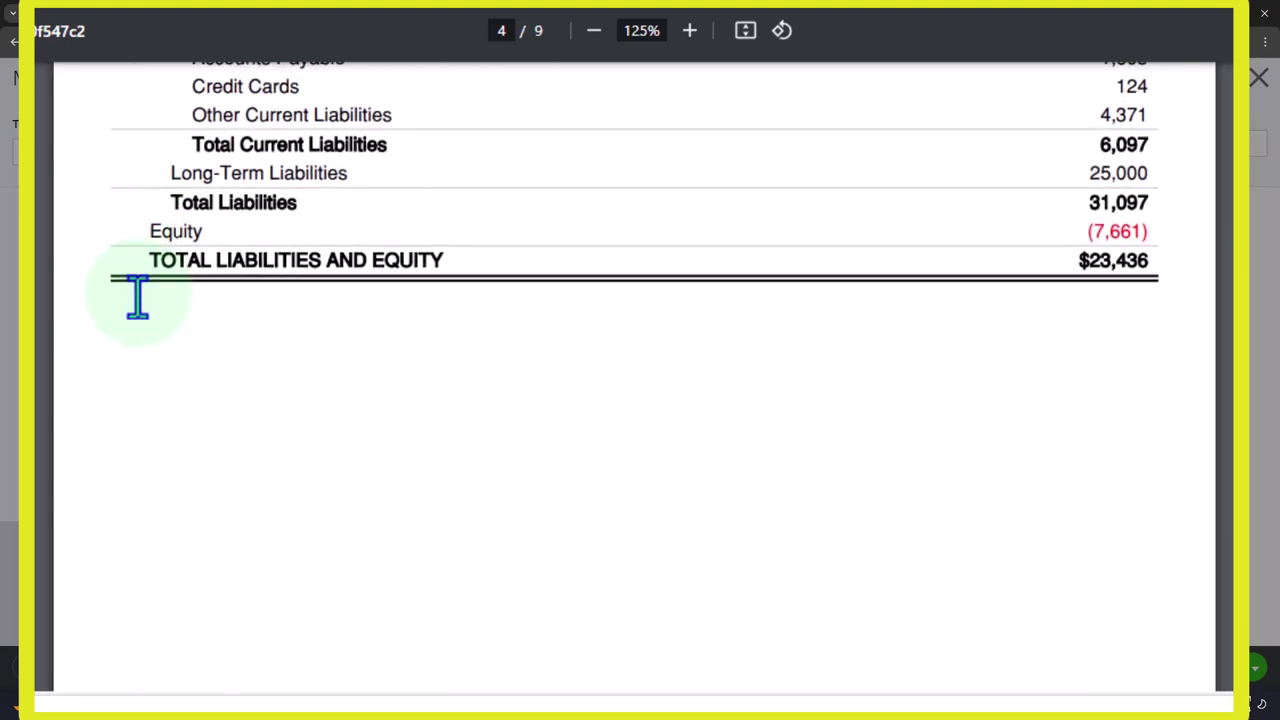
Examine the Balance Sheet, Comparative Balance Sheet and closing pages in the management report preview.
scroll(137, 295, down, 4)
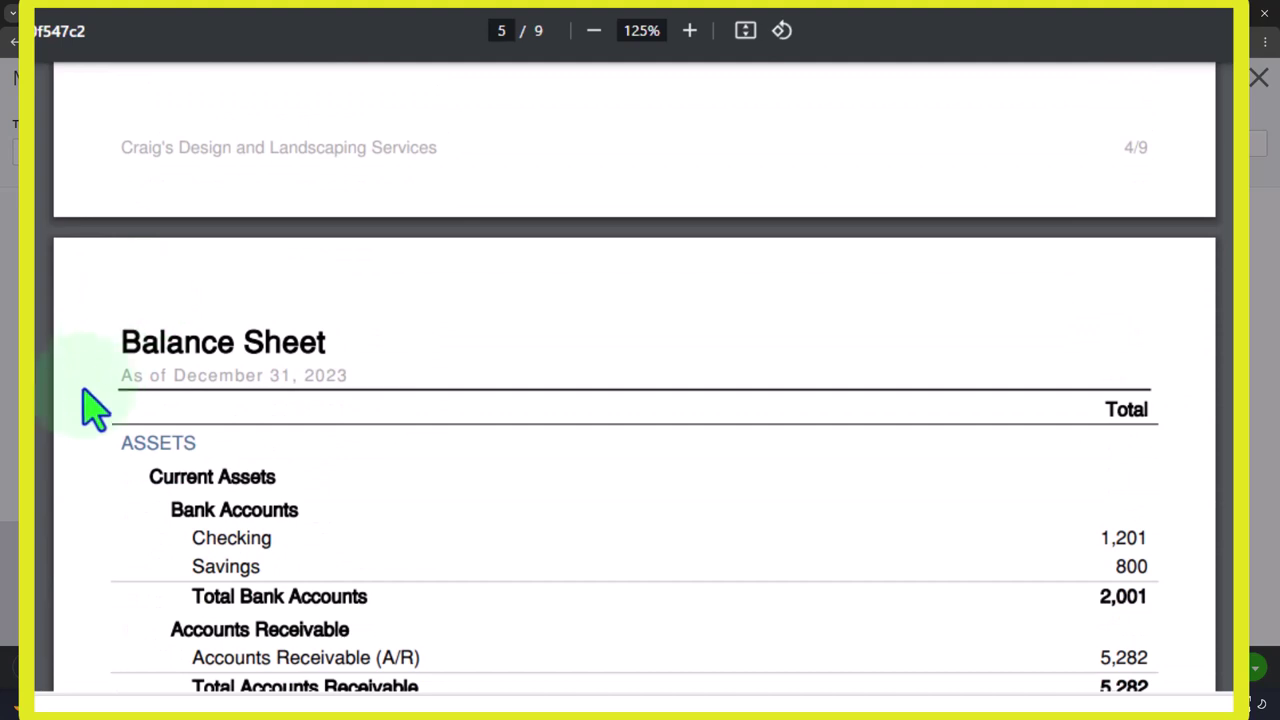
scroll(88, 410, down, 1)
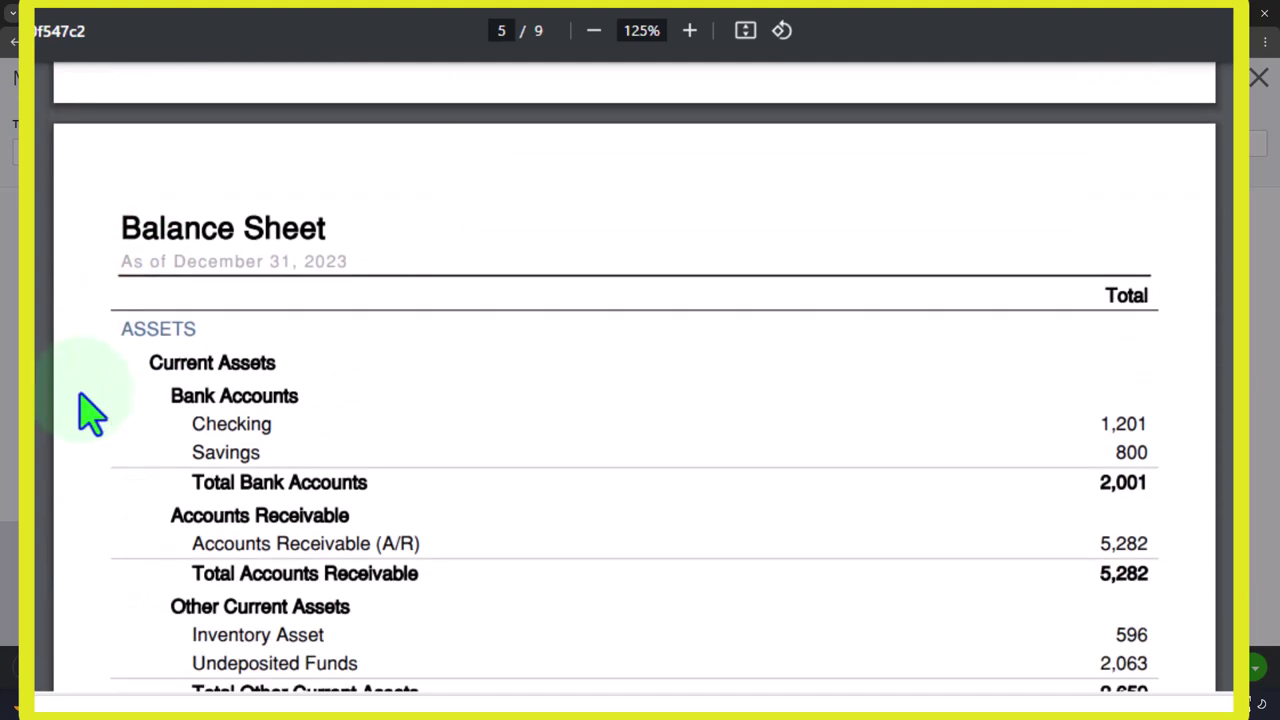
scroll(88, 410, down, 4)
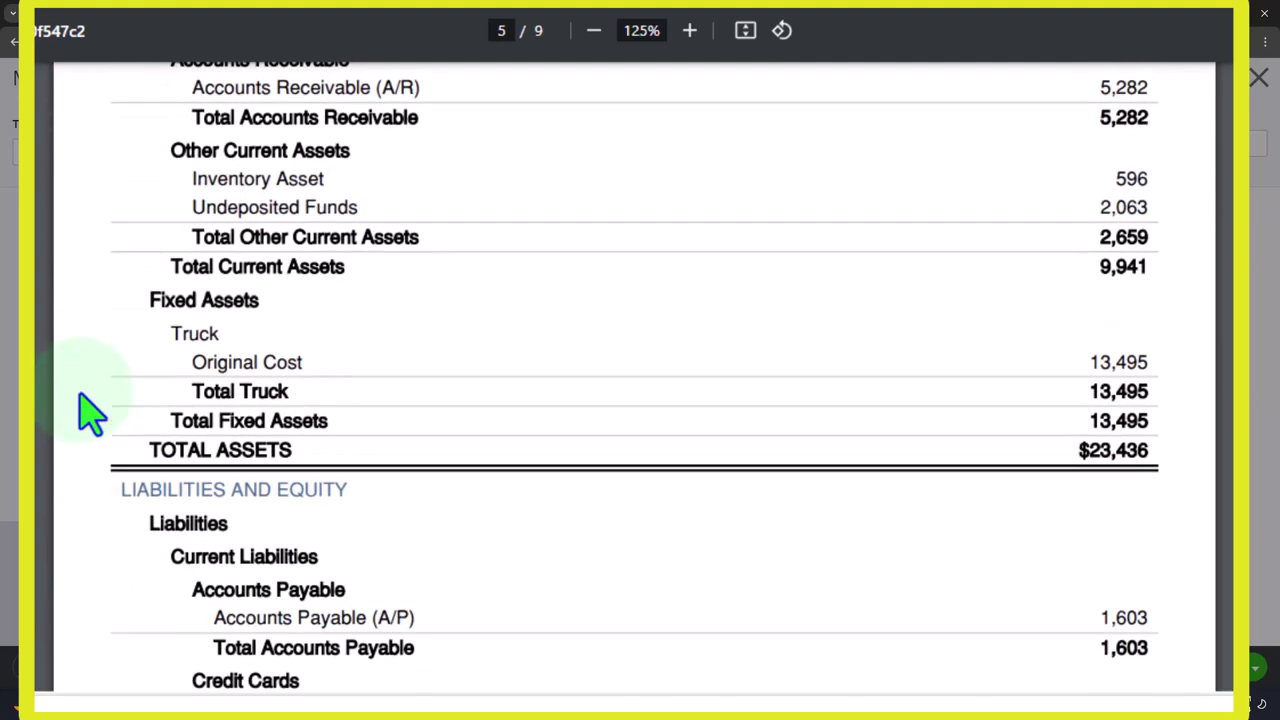
scroll(88, 410, down, 10)
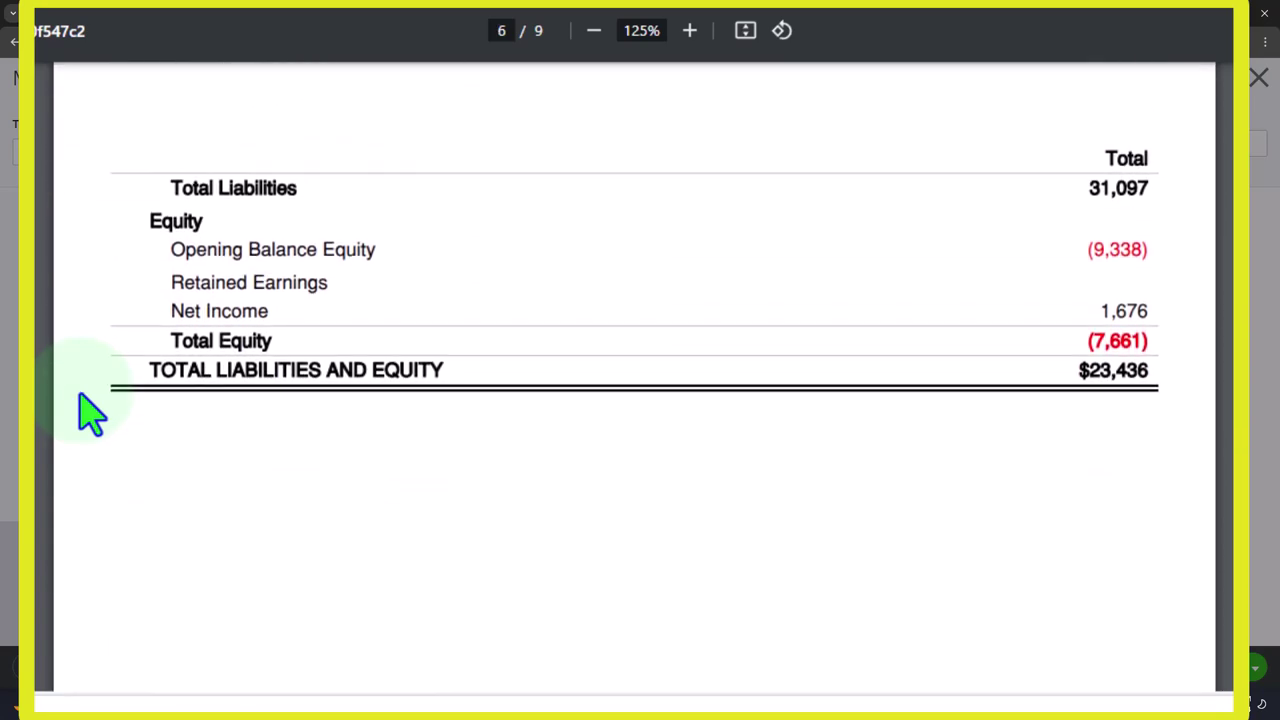
scroll(88, 410, down, 8)
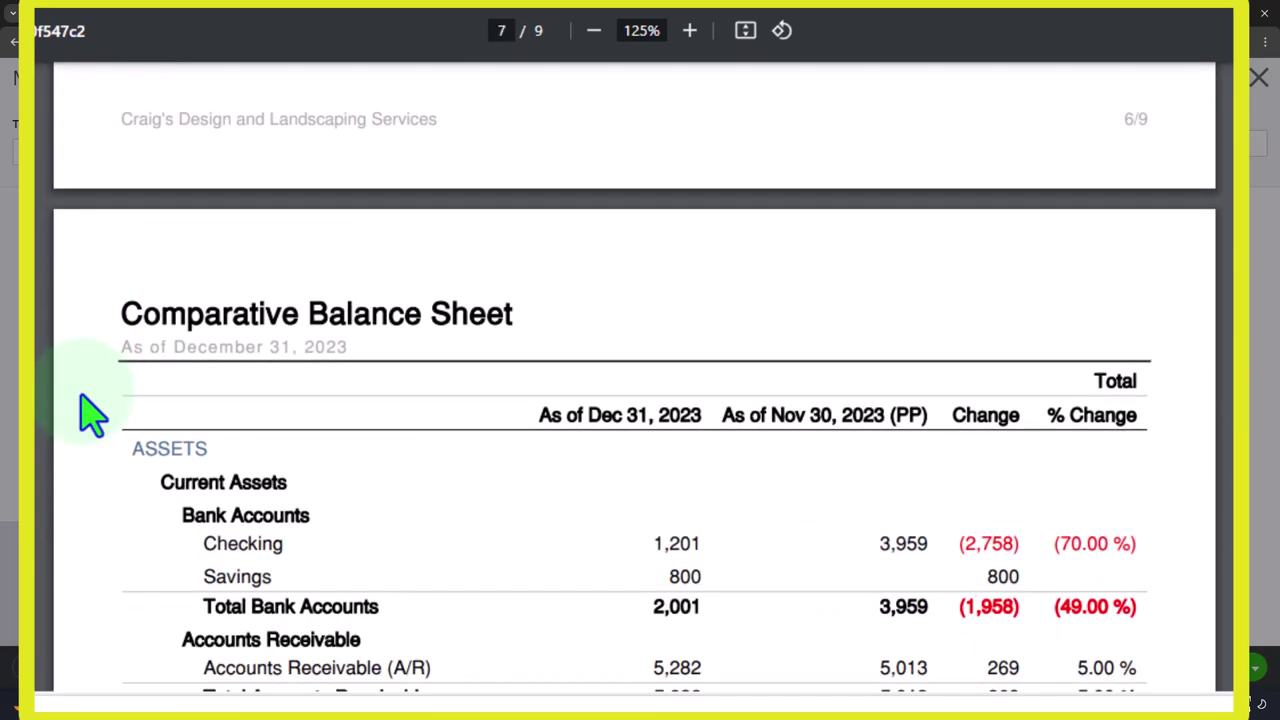
scroll(88, 410, down, 7)
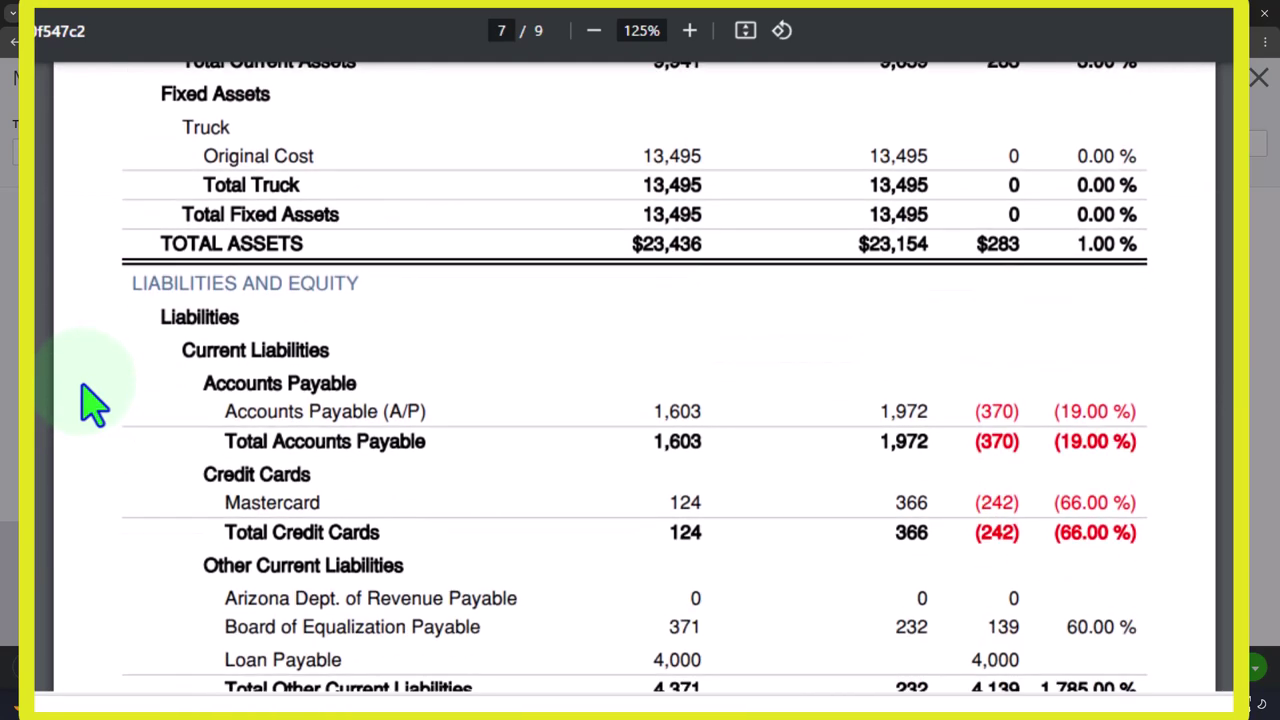
scroll(92, 405, down, 10)
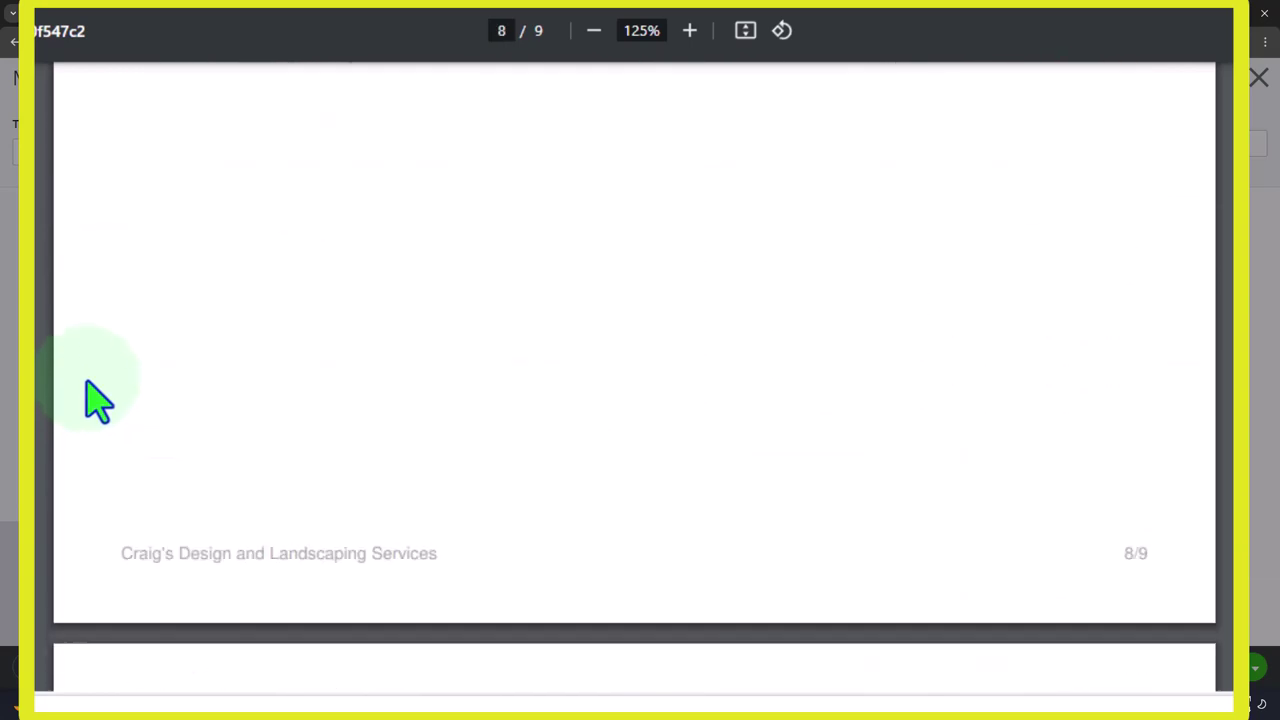
scroll(98, 400, down, 6)
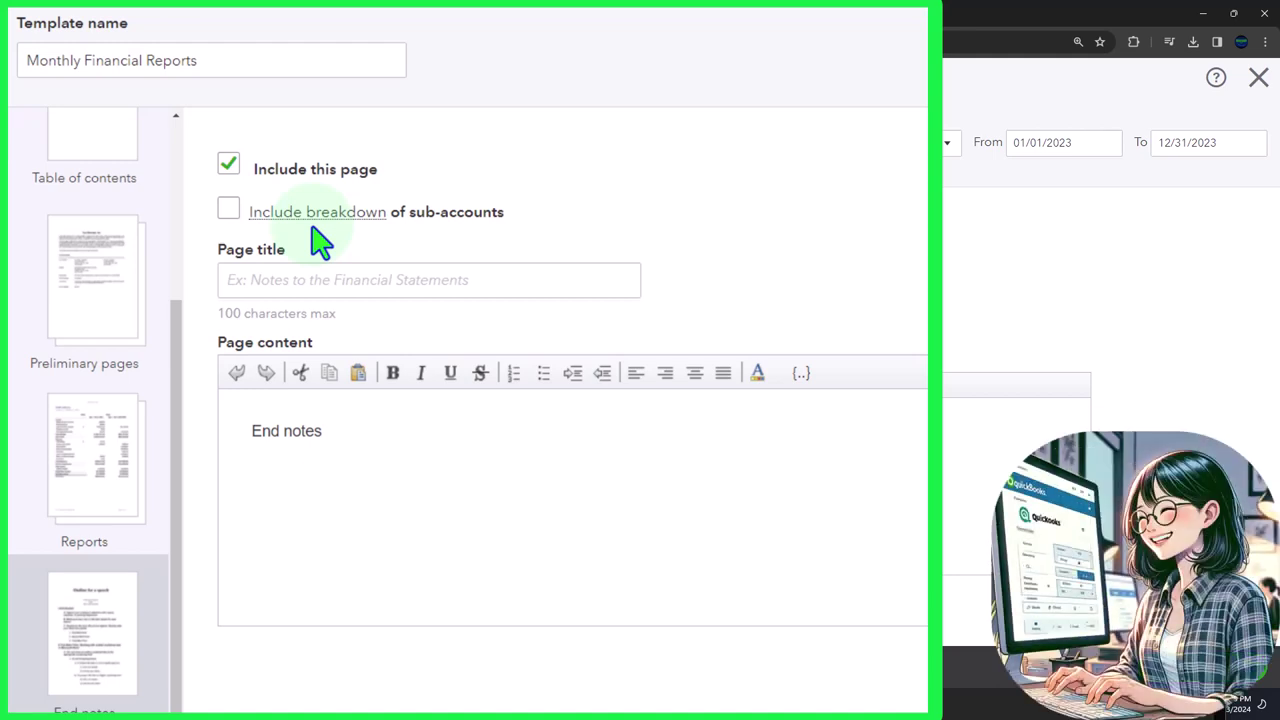
Go through the management report's cover page and table of contents sections and open its preliminary pages.
scroll(100, 380, up, 3)
click(96, 218)
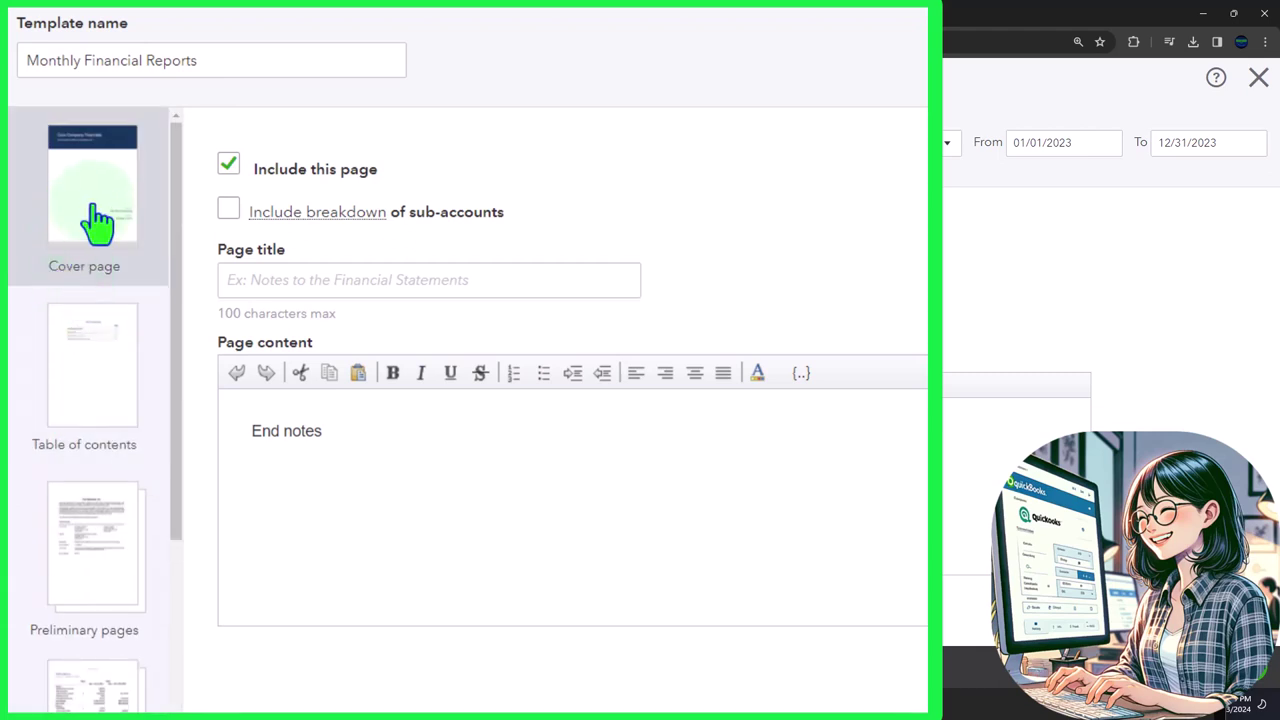
click(110, 356)
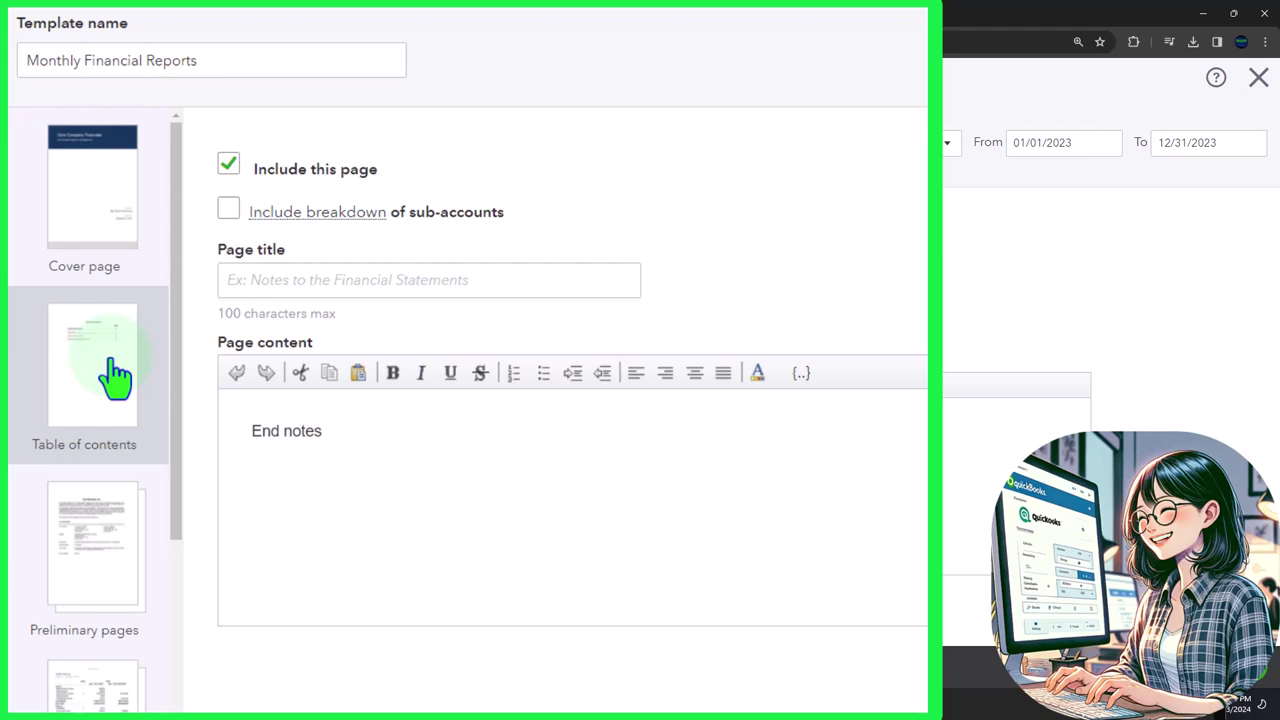
scroll(115, 375, down, 2)
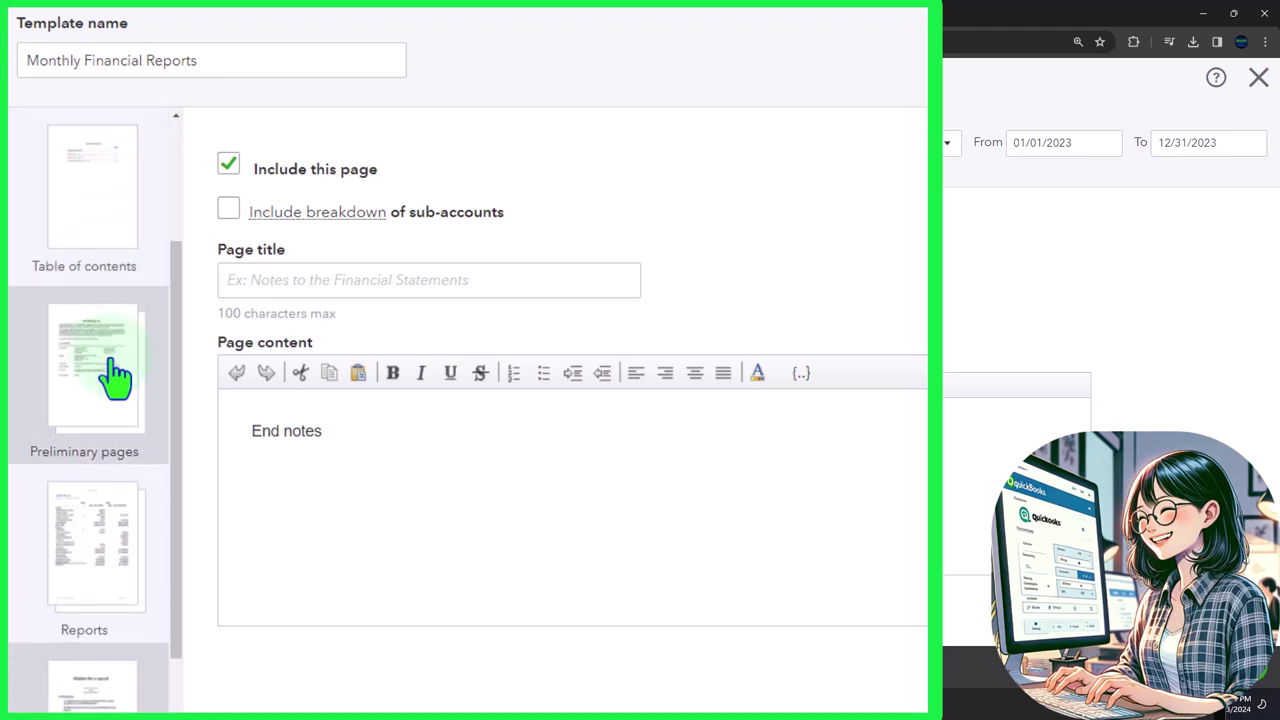
click(115, 375)
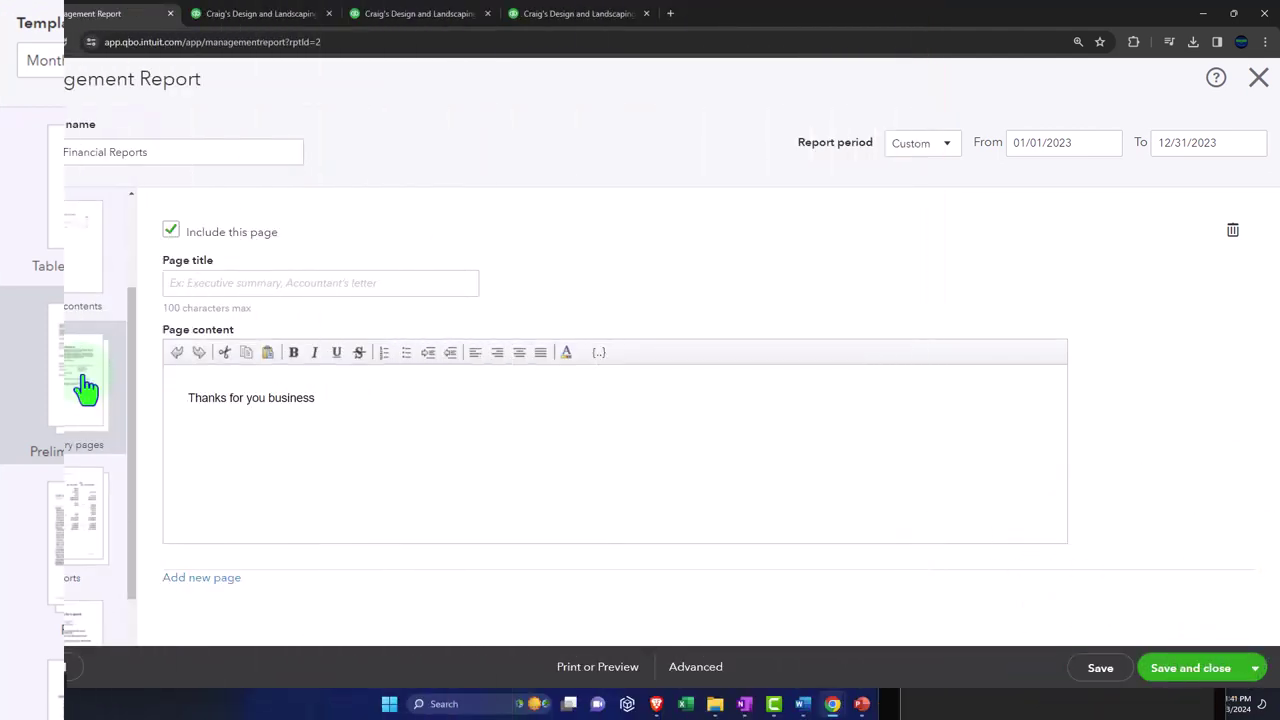
Close the Monthly Financial Reports management report without saving and return to the reports list.
click(1257, 100)
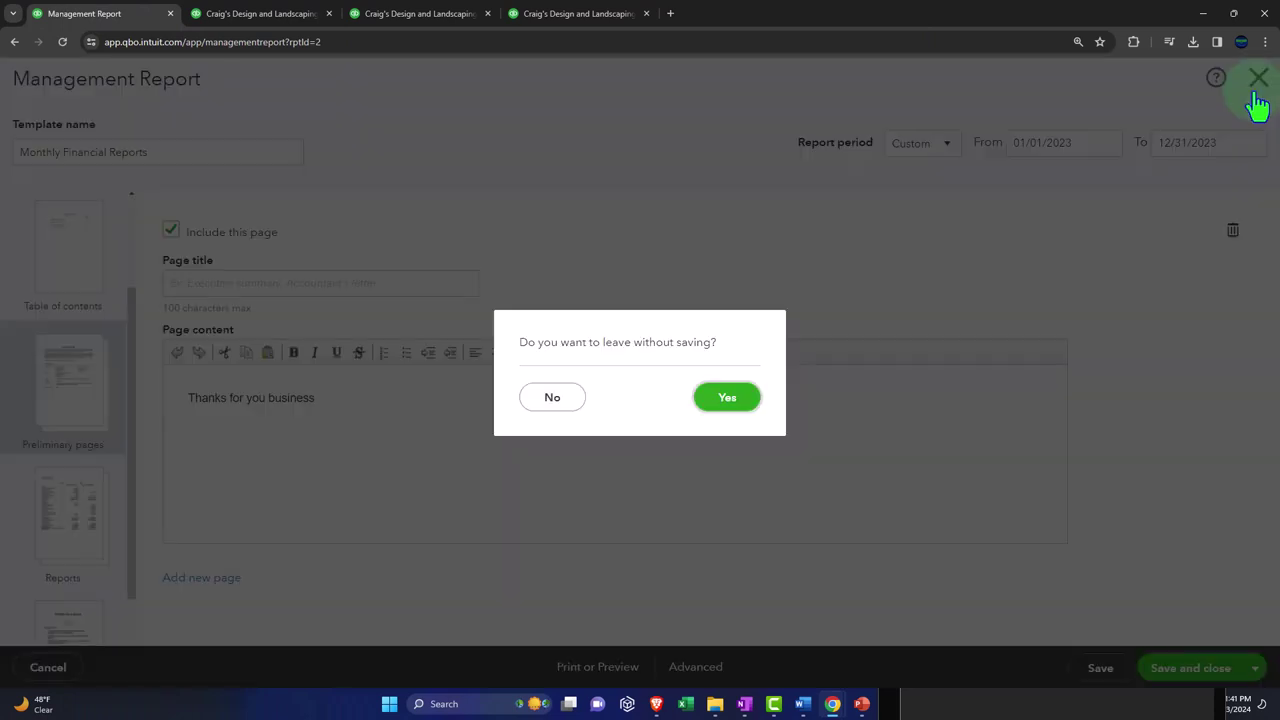
click(734, 400)
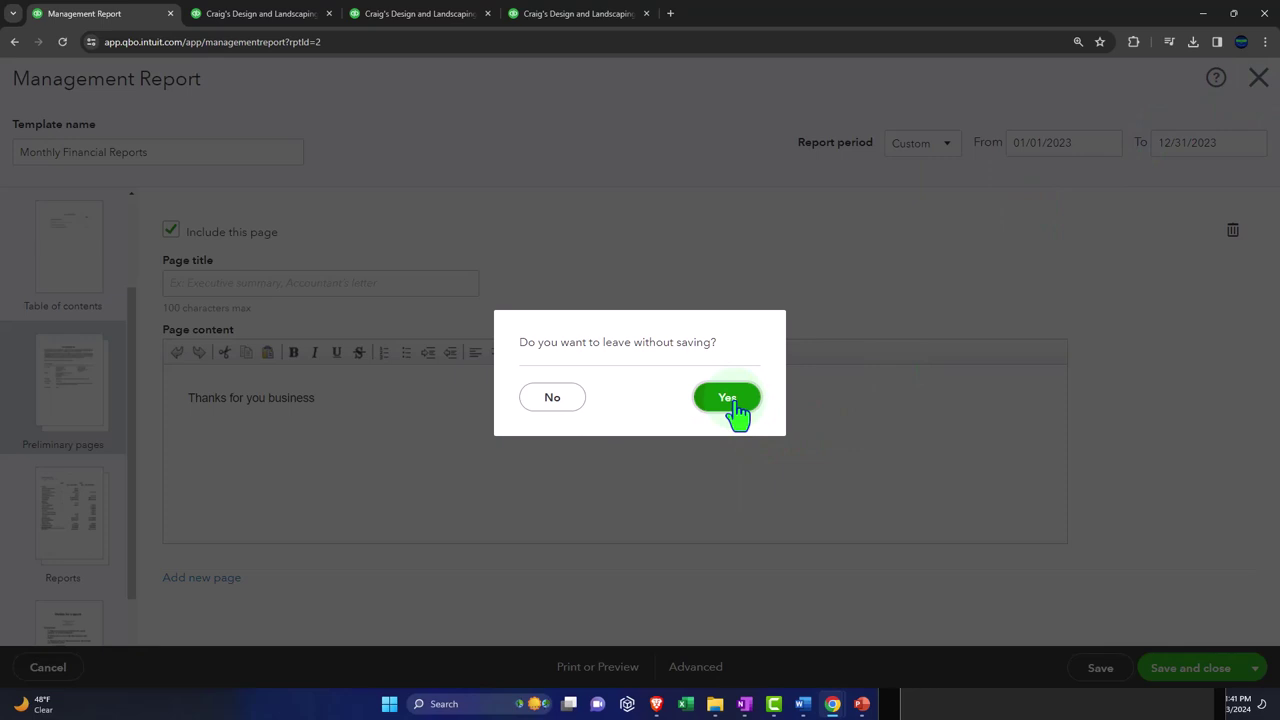
click(729, 399)
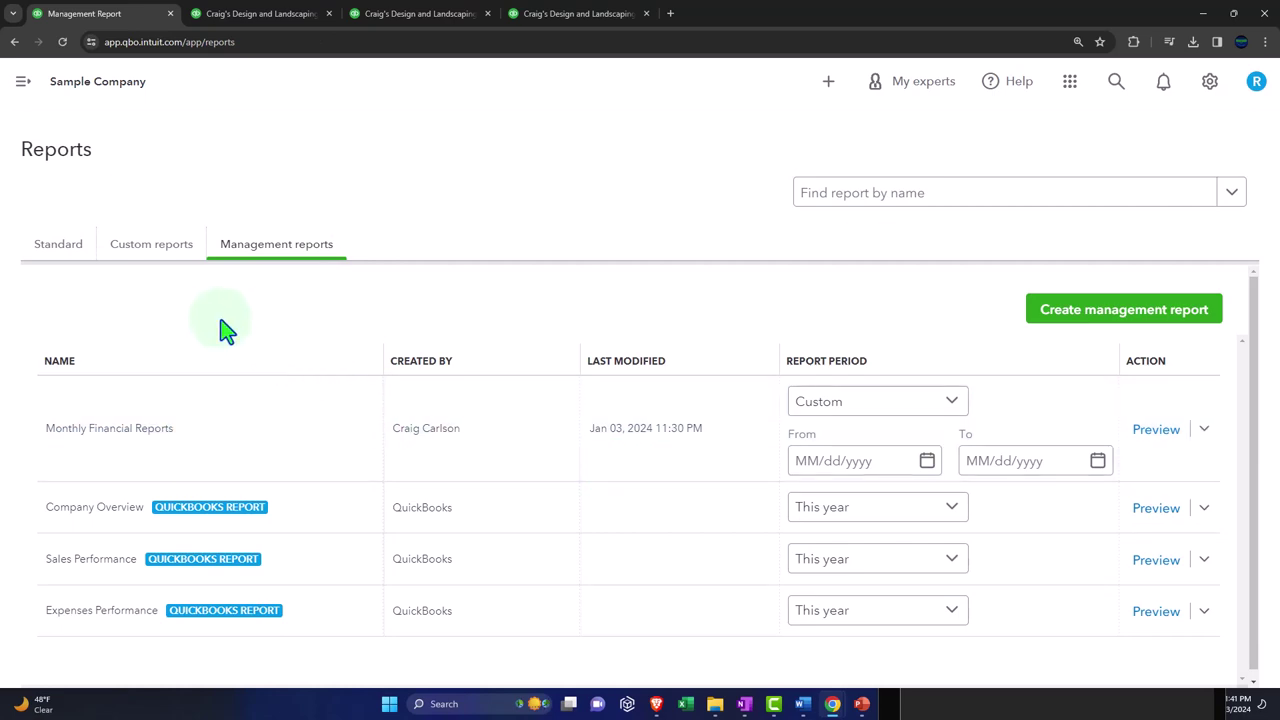
Review the standard and custom report lists and the separately opened Balance Sheet Summary report.
click(280, 246)
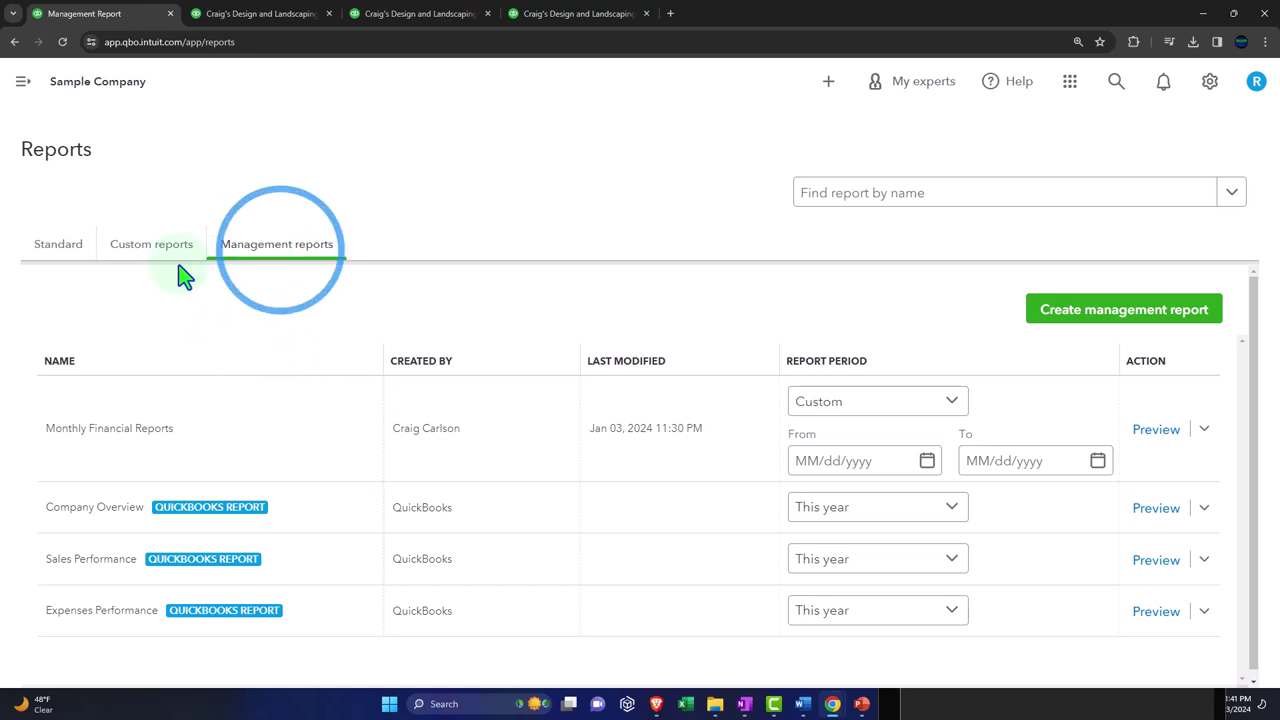
click(63, 258)
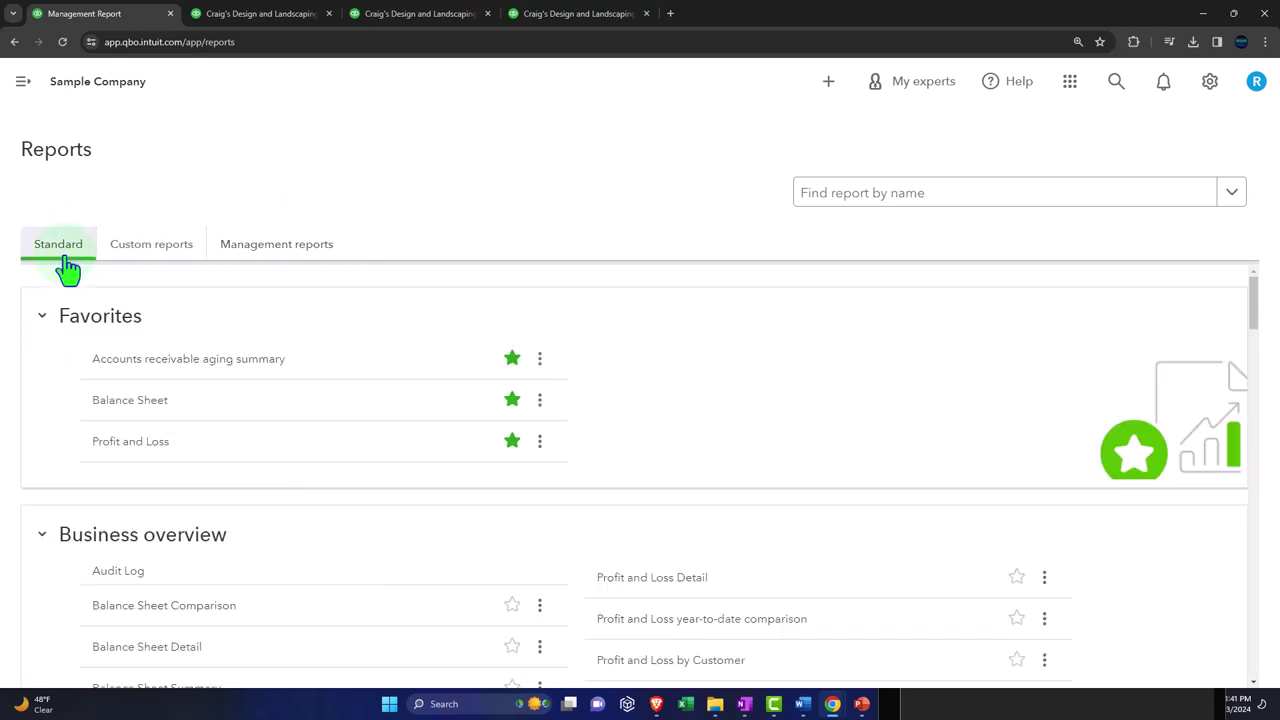
click(120, 262)
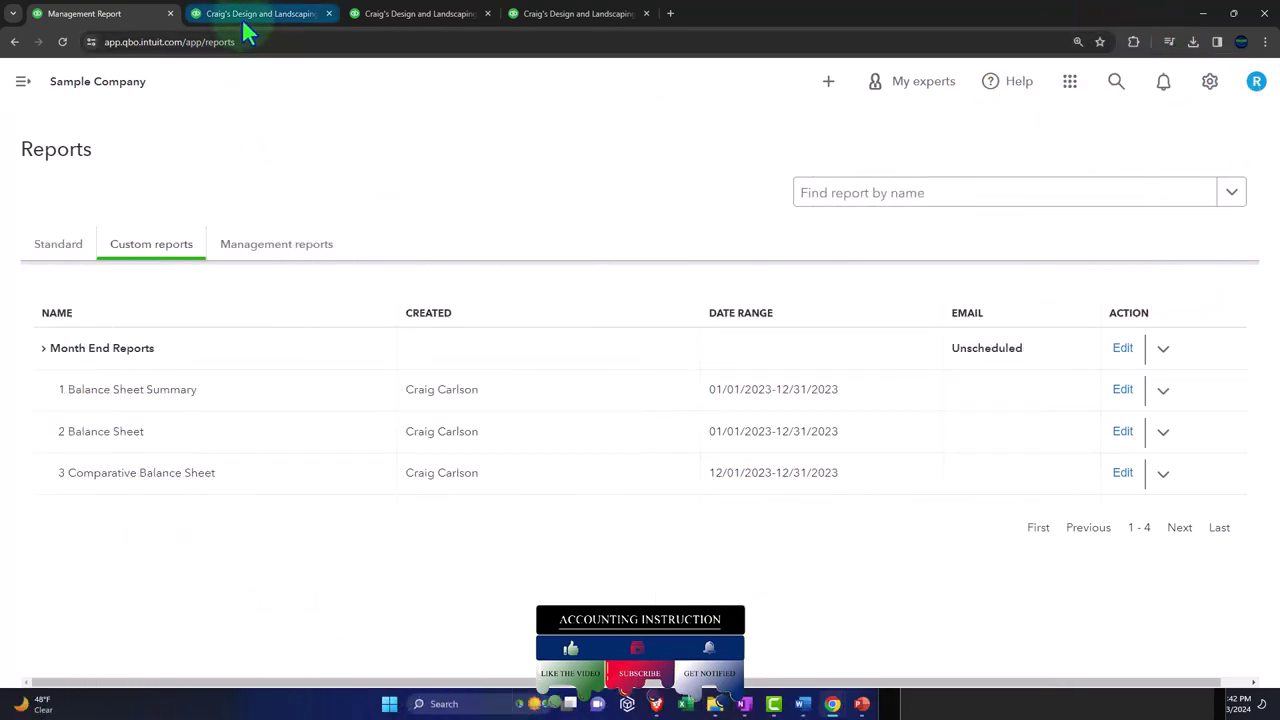
click(242, 18)
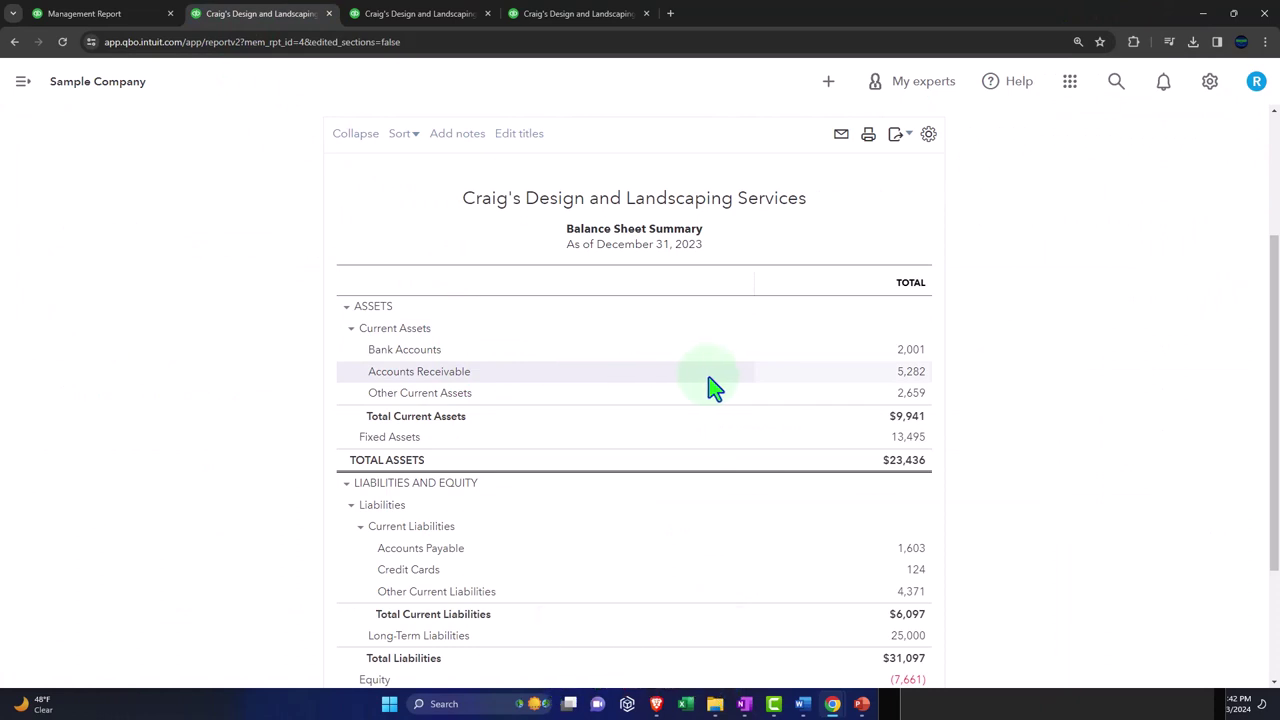
click(108, 15)
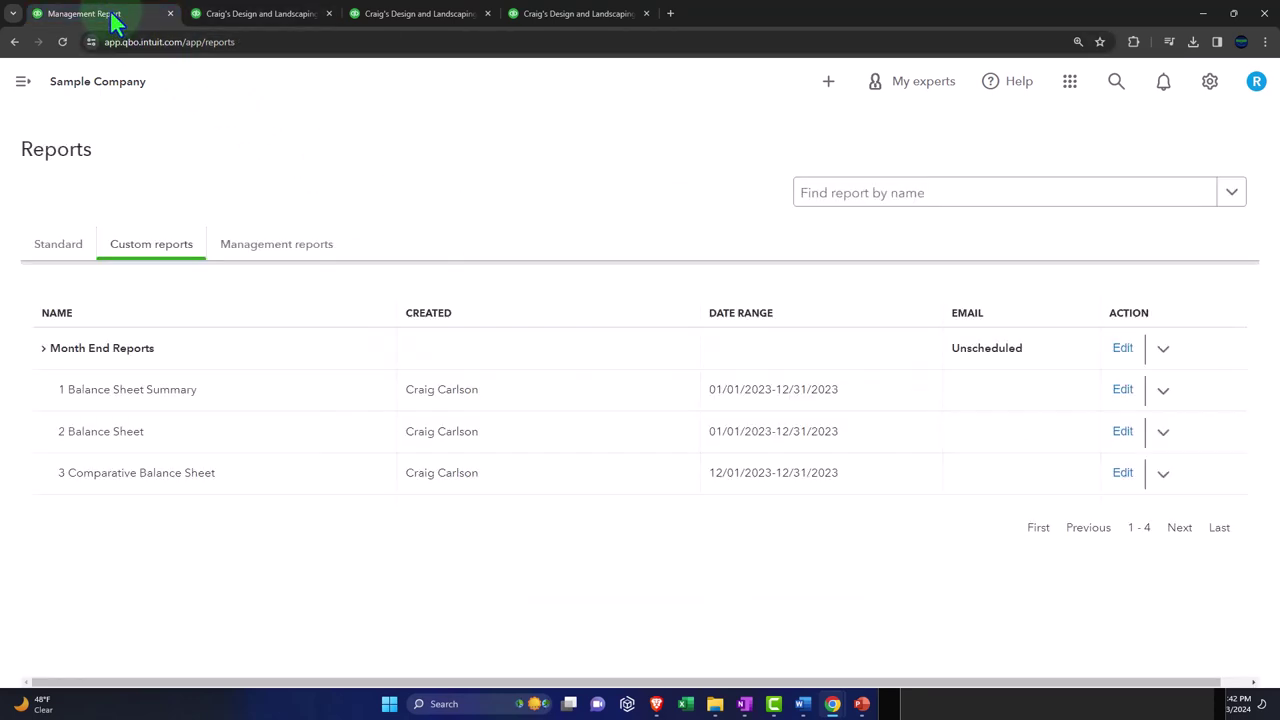
Compare the management reports list with the custom reports in the Month End Reports group.
click(292, 258)
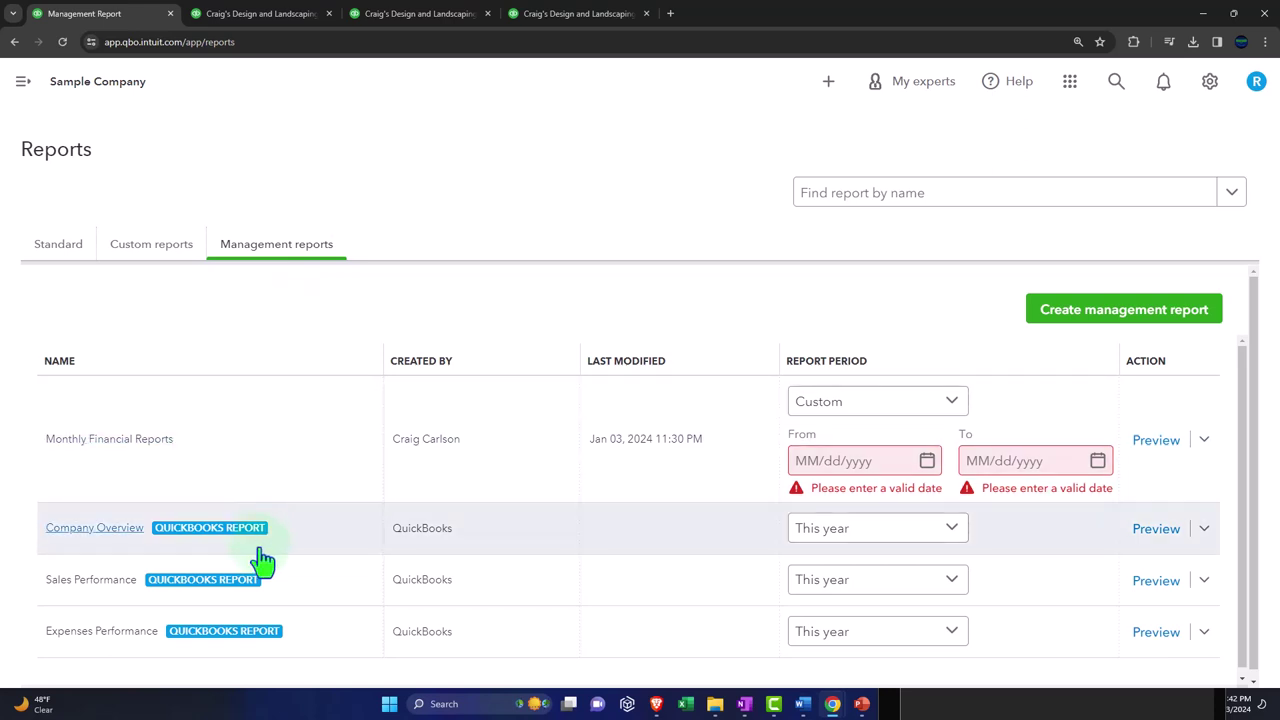
scroll(262, 560, down, 1)
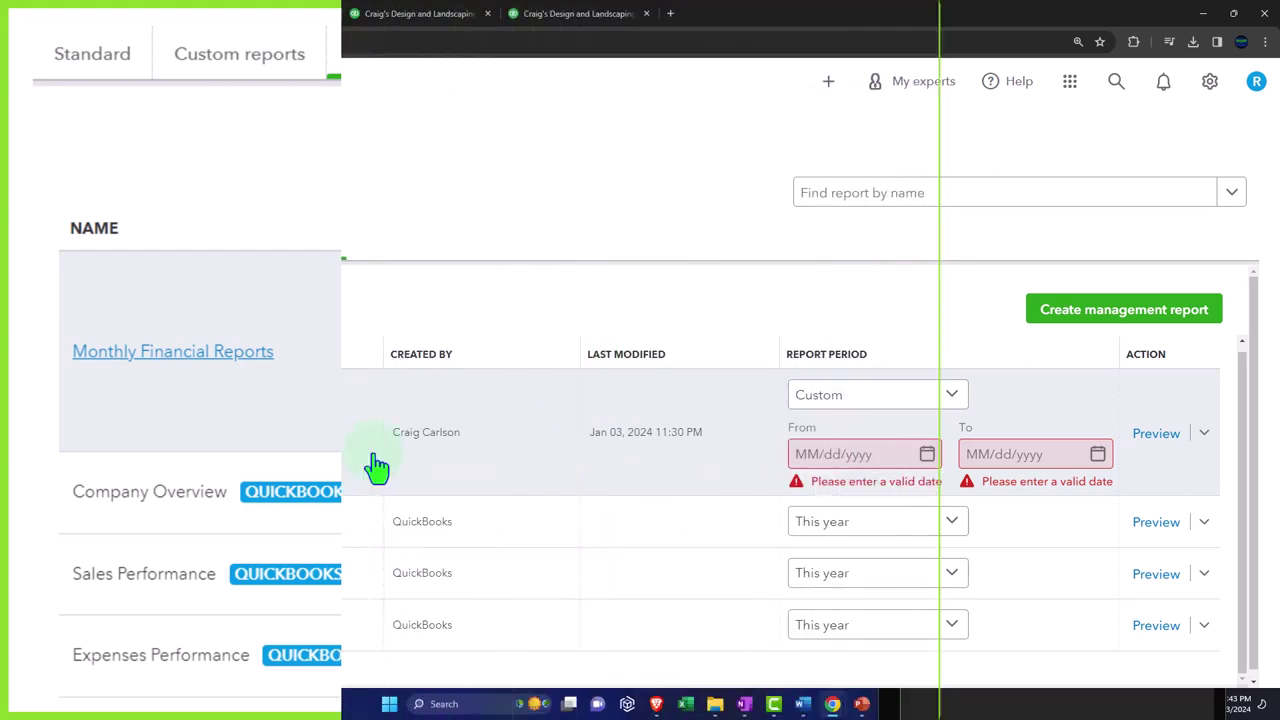
click(245, 58)
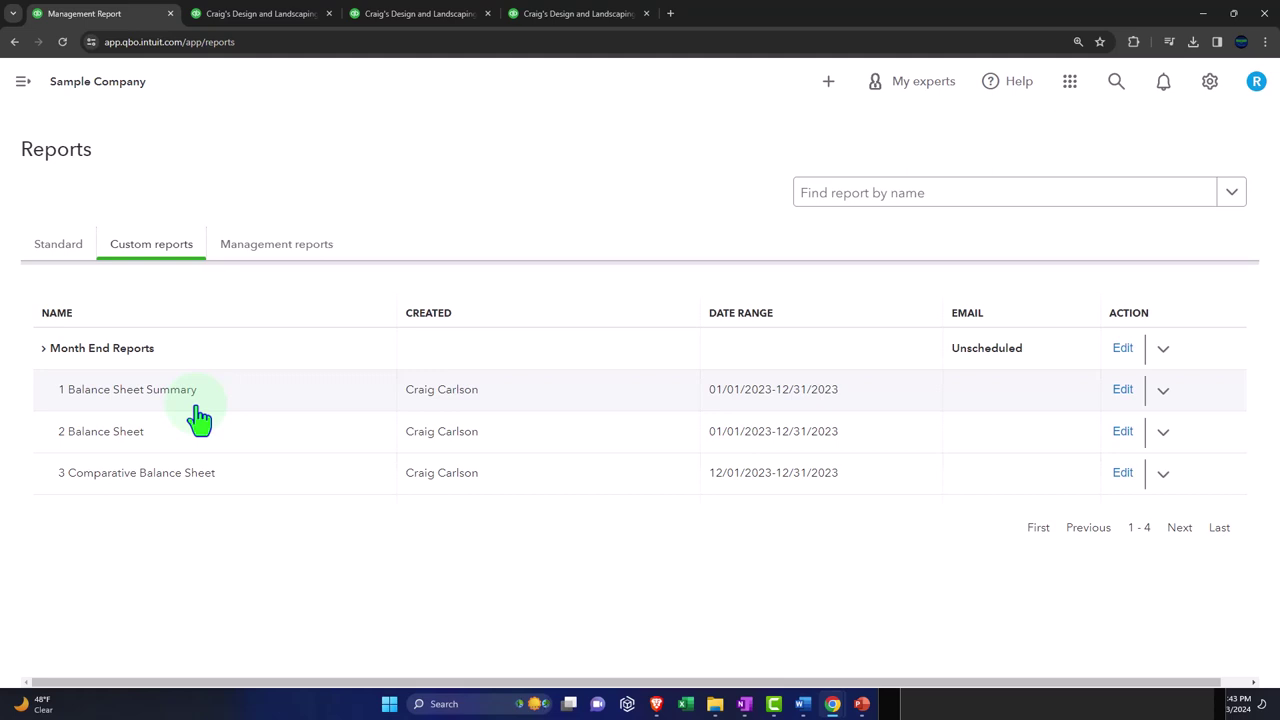
click(286, 244)
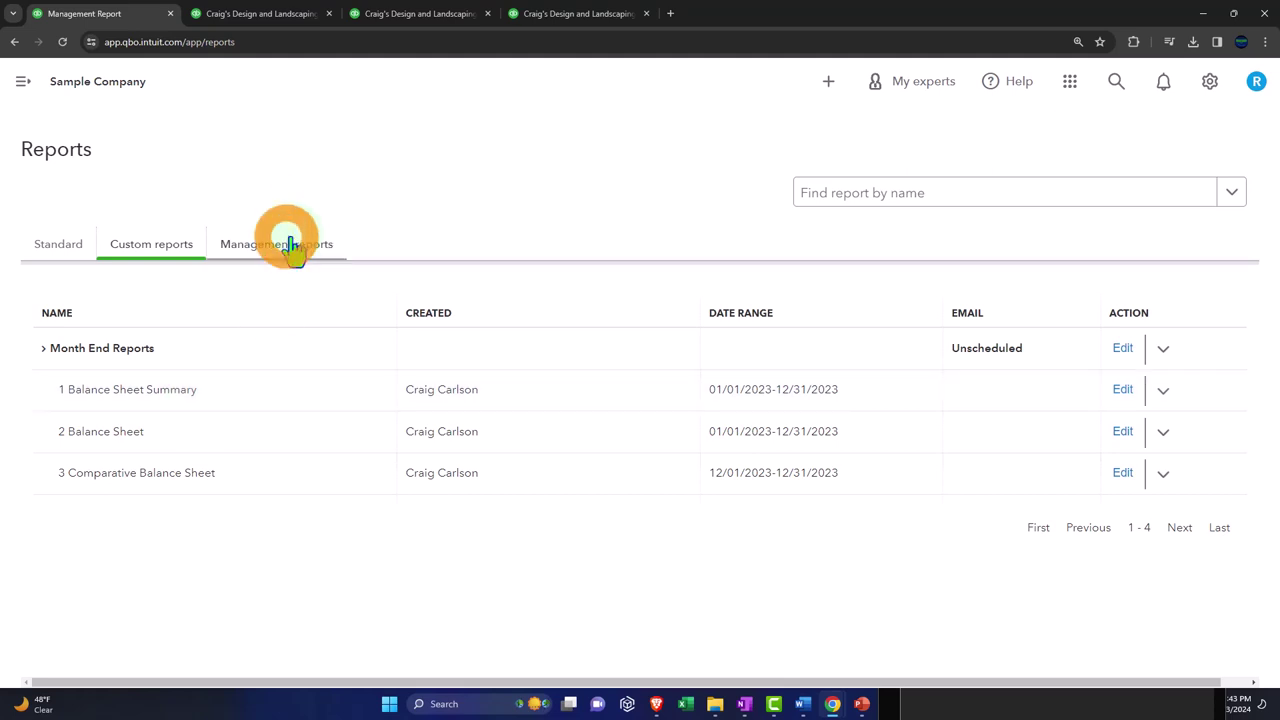